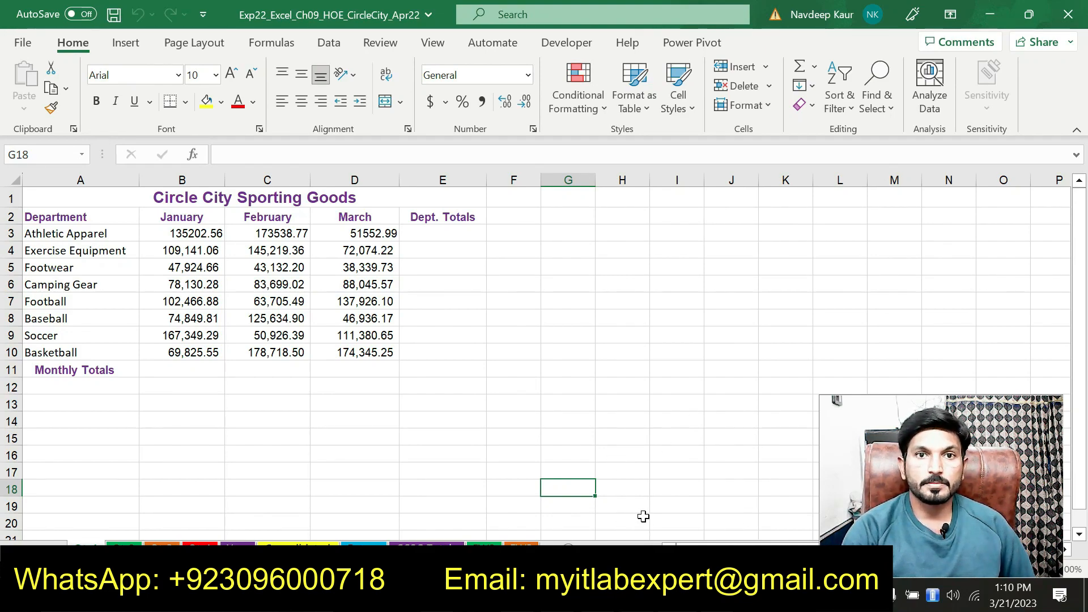
# Switch to the Word instructions document and highlight the workbook file name in step 1 in turquoise
pyautogui.click(637, 595)
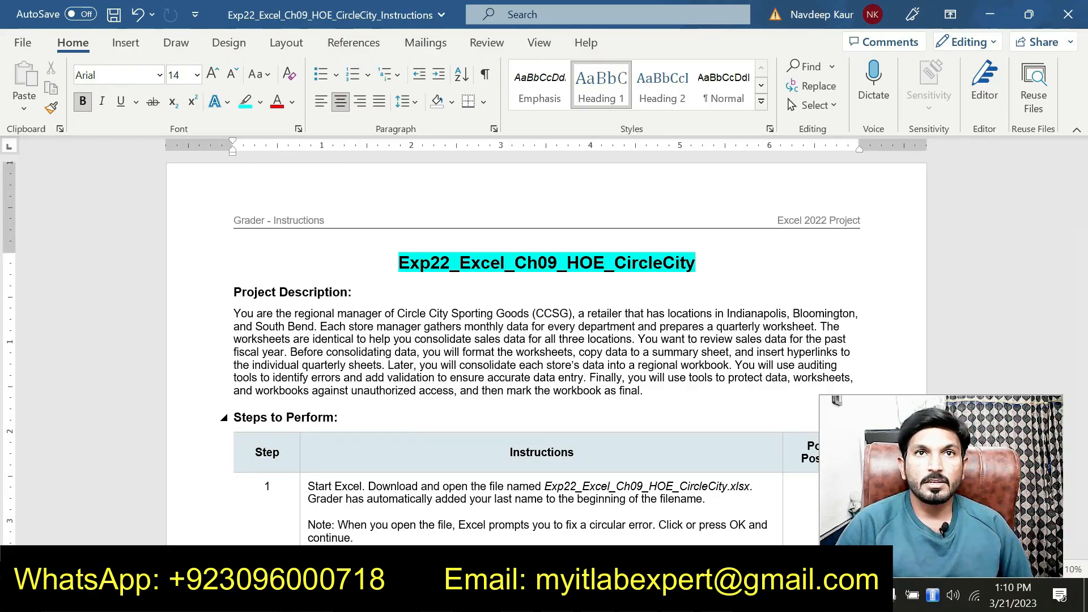
pyautogui.scroll(-3, 544, 340)
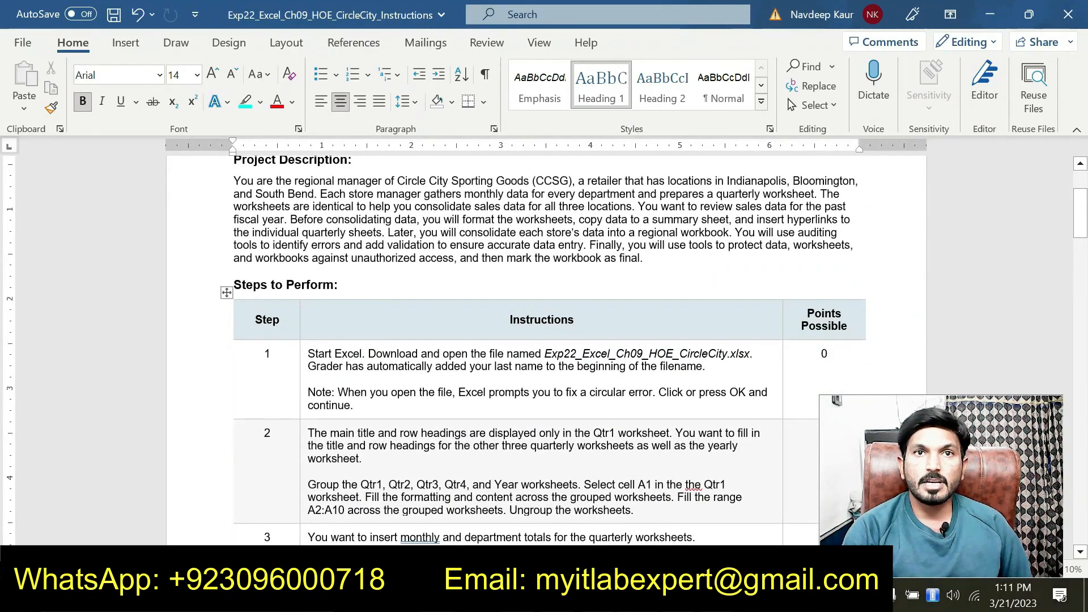
pyautogui.moveTo(545, 354); pyautogui.dragTo(755, 354)
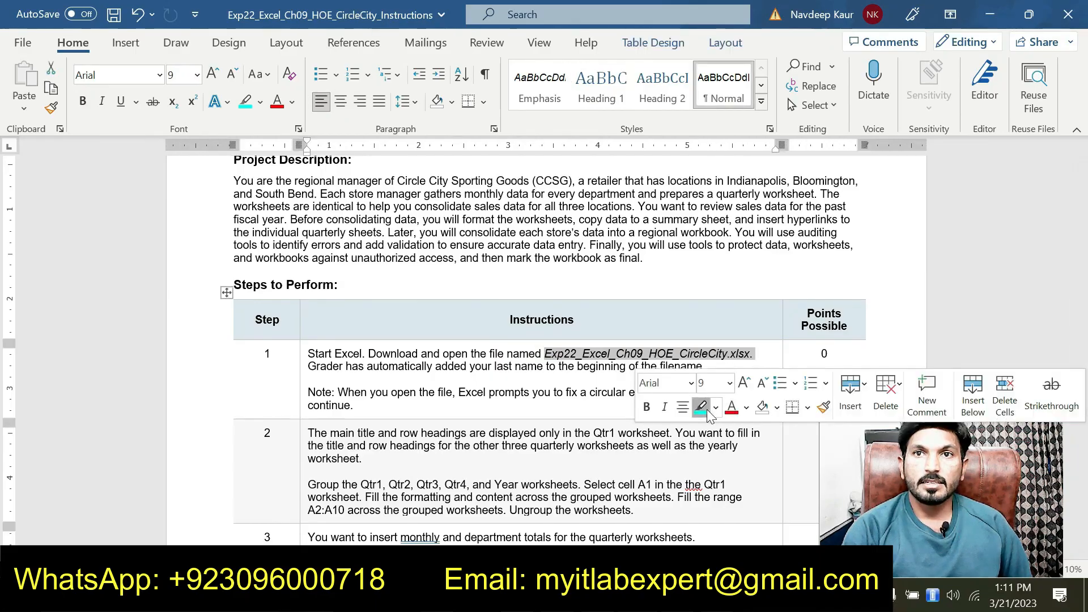
pyautogui.click(702, 406)
pyautogui.click(561, 356)
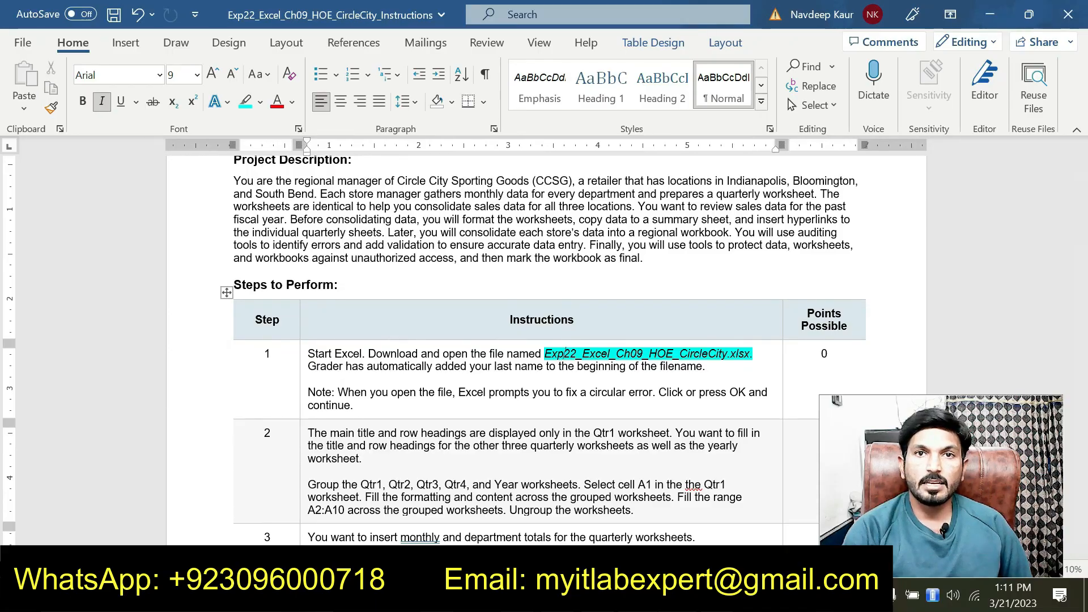
# Switch to the Excel workbook and look through each worksheet from Qtr2 to the last Ft. Wayne sheet, ending on Qtr1
pyautogui.click(473, 595)
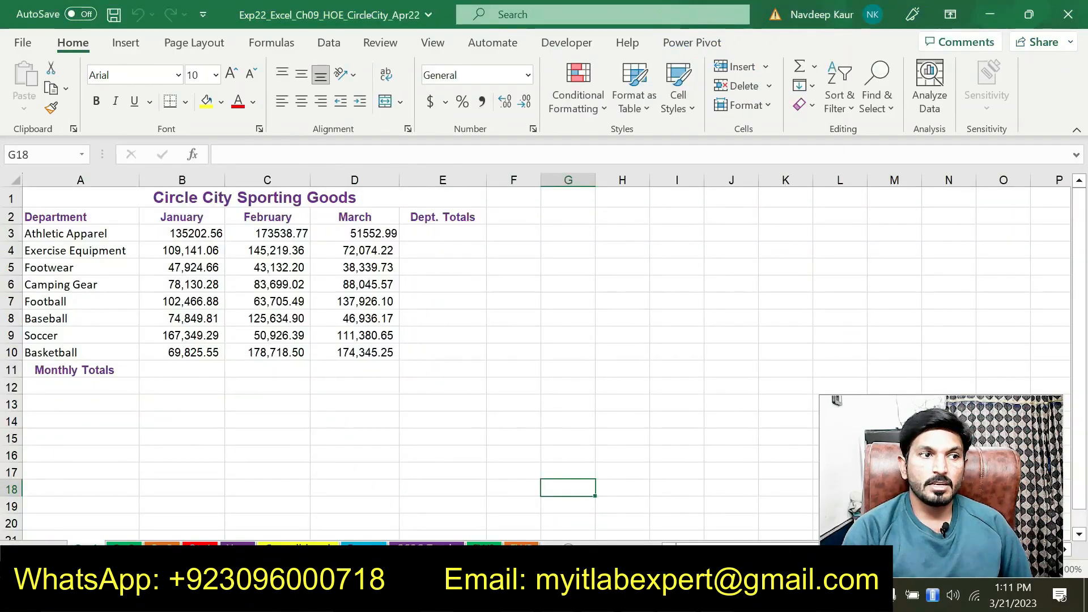
pyautogui.click(126, 548)
pyautogui.click(168, 548)
pyautogui.click(199, 548)
pyautogui.click(237, 548)
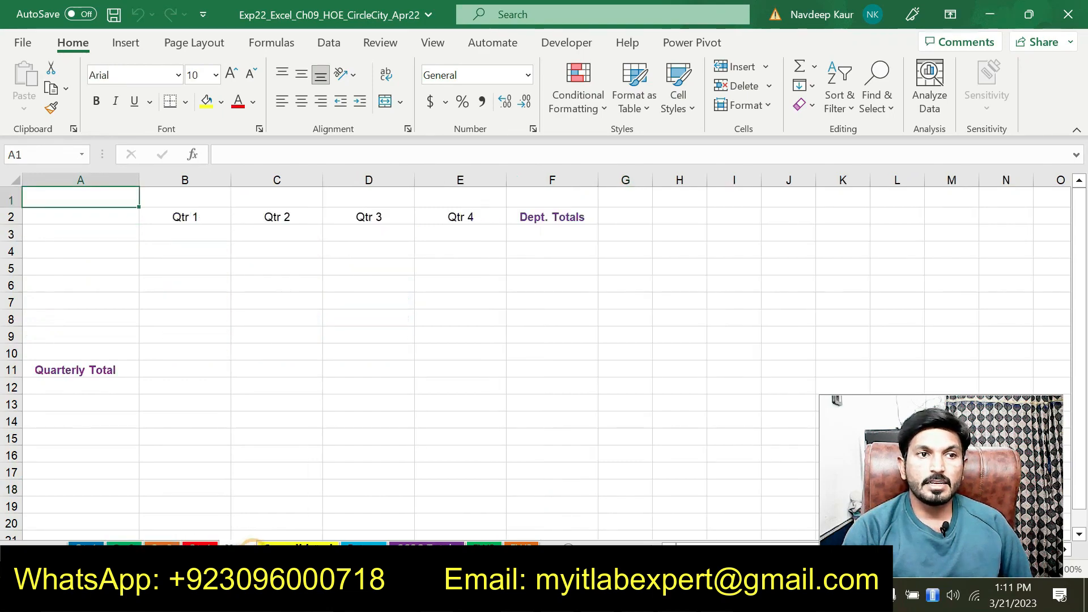
pyautogui.click(280, 548)
pyautogui.click(363, 548)
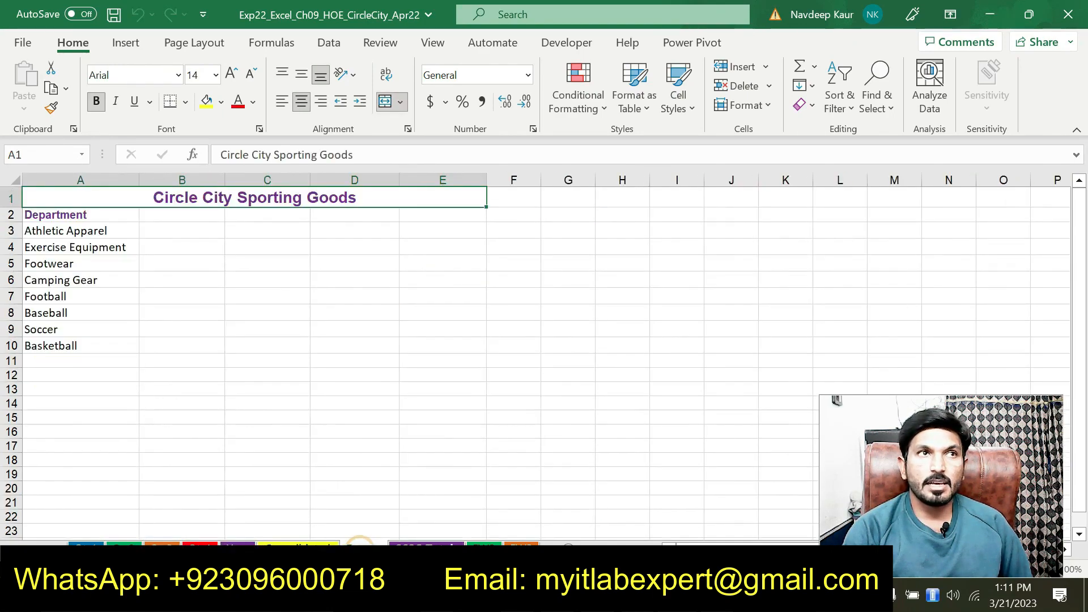
pyautogui.click(425, 548)
pyautogui.click(483, 548)
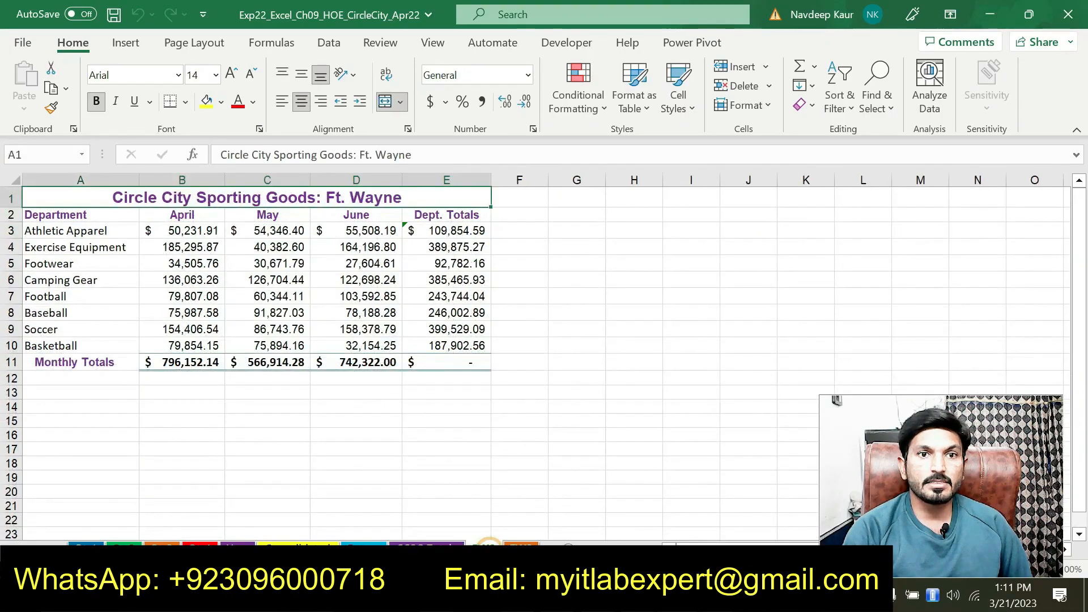
pyautogui.click(520, 548)
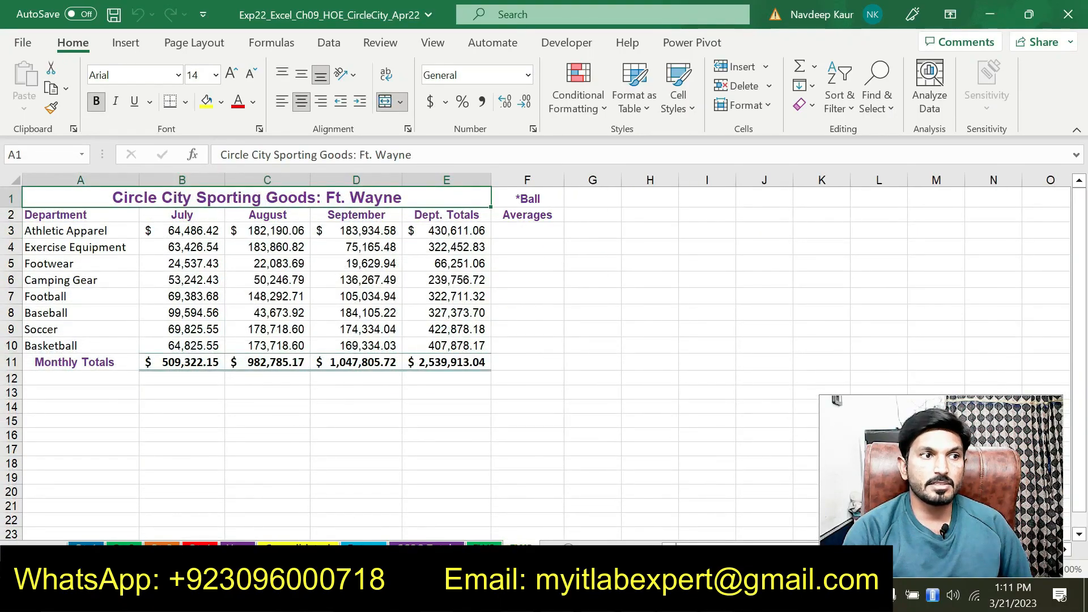
pyautogui.click(87, 548)
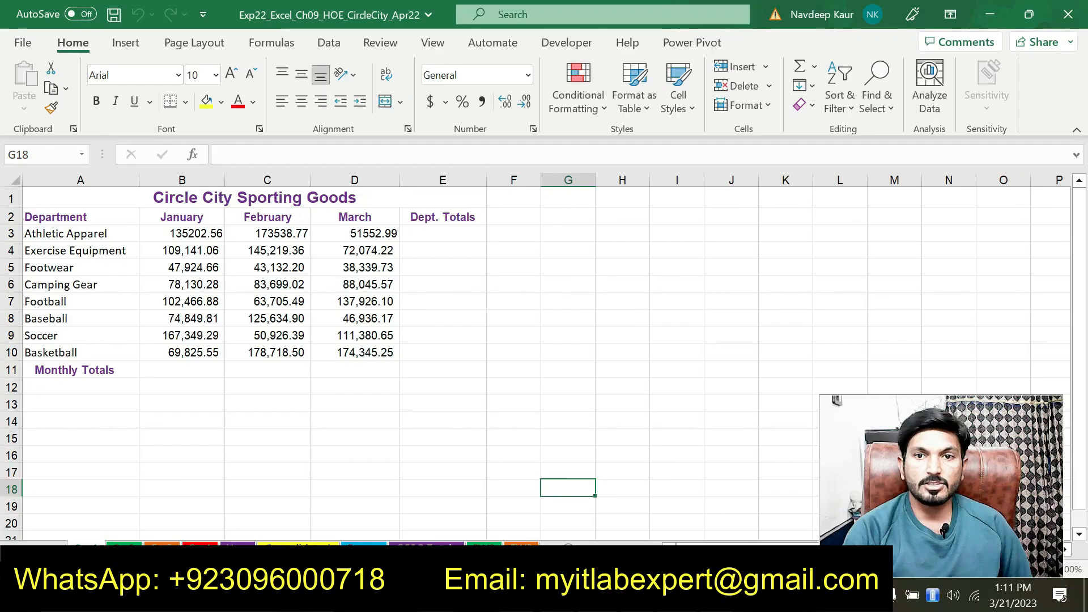
# Return to the Word instructions and undo the highlight on the step 1 file name
pyautogui.hotkey('alt', 'Tab')
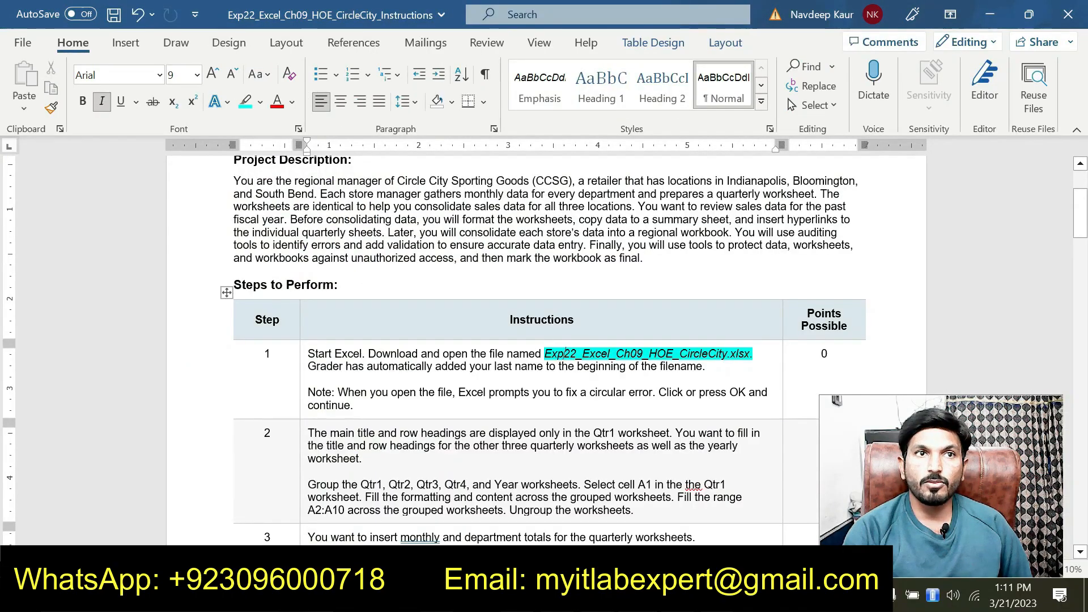
pyautogui.moveTo(547, 353); pyautogui.dragTo(753, 354)
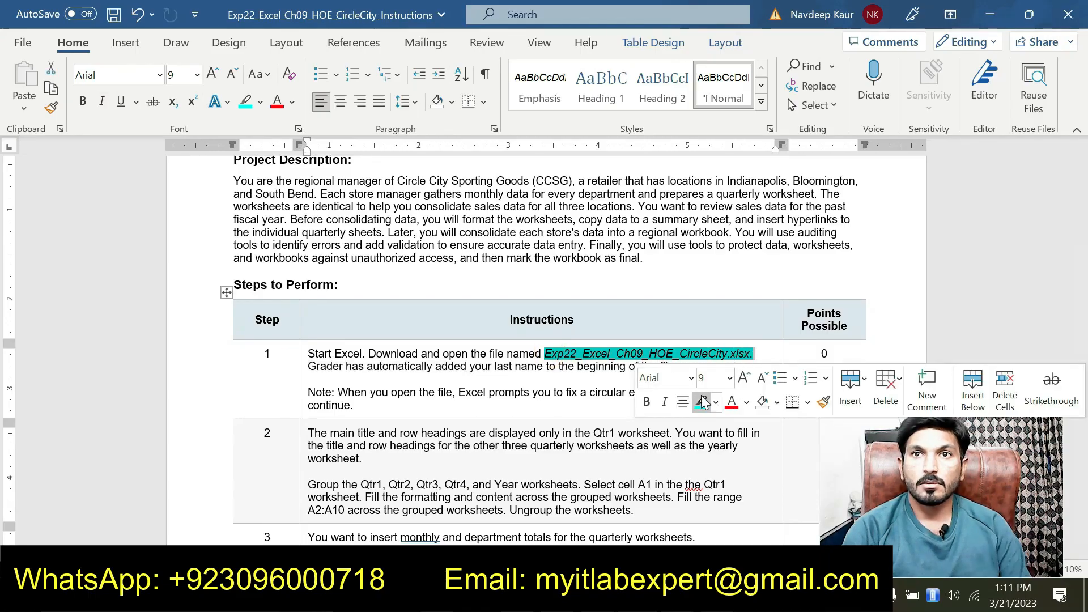
pyautogui.hotkey('ctrl', 'z')
# Highlight the second paragraph of step 2, about grouping and filling the worksheets, in turquoise
pyautogui.scroll(-1, 544, 351)
pyautogui.scroll(-2, 544, 351)
pyautogui.moveTo(311, 396); pyautogui.dragTo(634, 422)
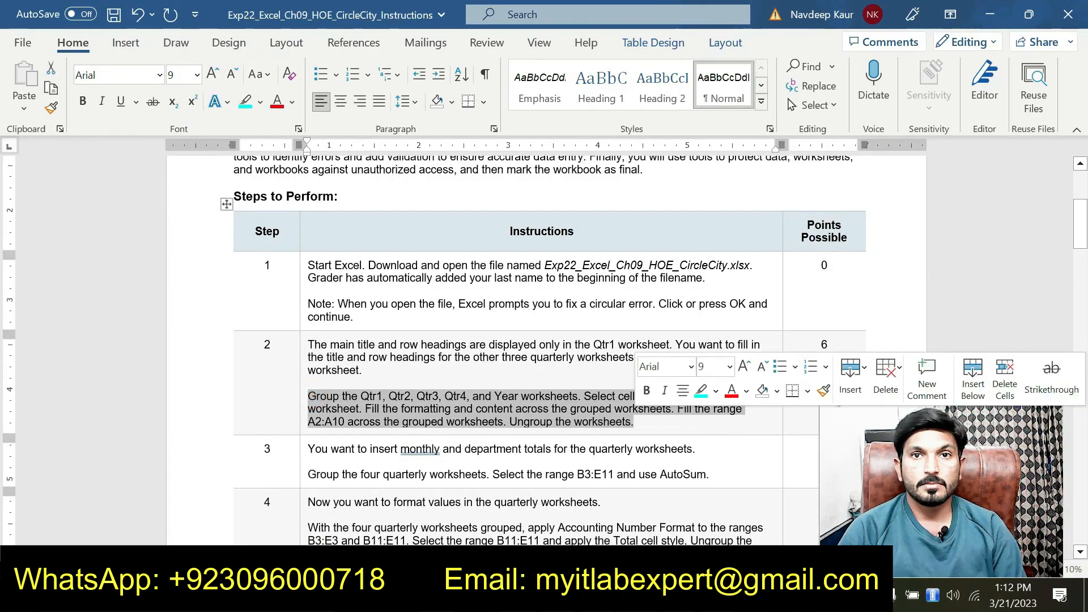
pyautogui.click(701, 391)
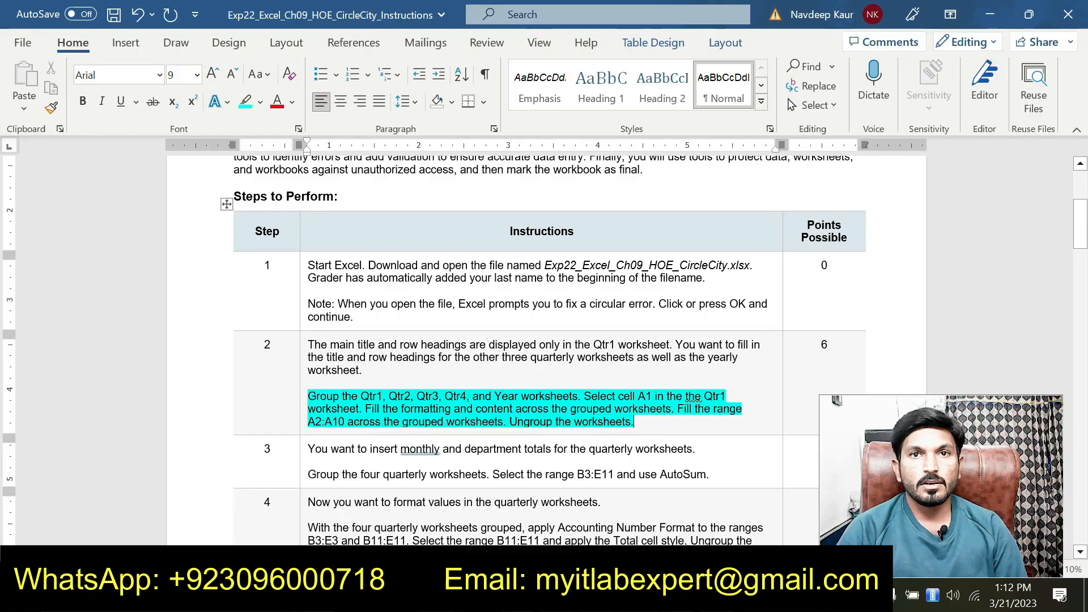
# Switch to the Excel workbook and group the Qtr1, Qtr2, Qtr3, Qtr4 and Year worksheets
pyautogui.hotkey('alt', 'Tab')
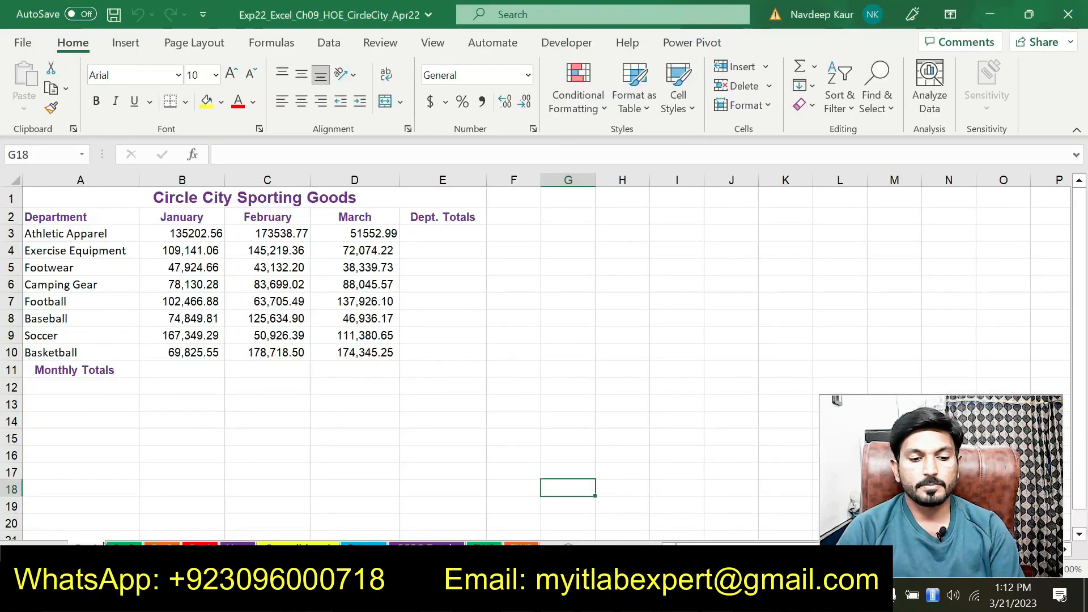
pyautogui.keyDown('ctrl'); pyautogui.click(119, 546); pyautogui.keyUp('ctrl')
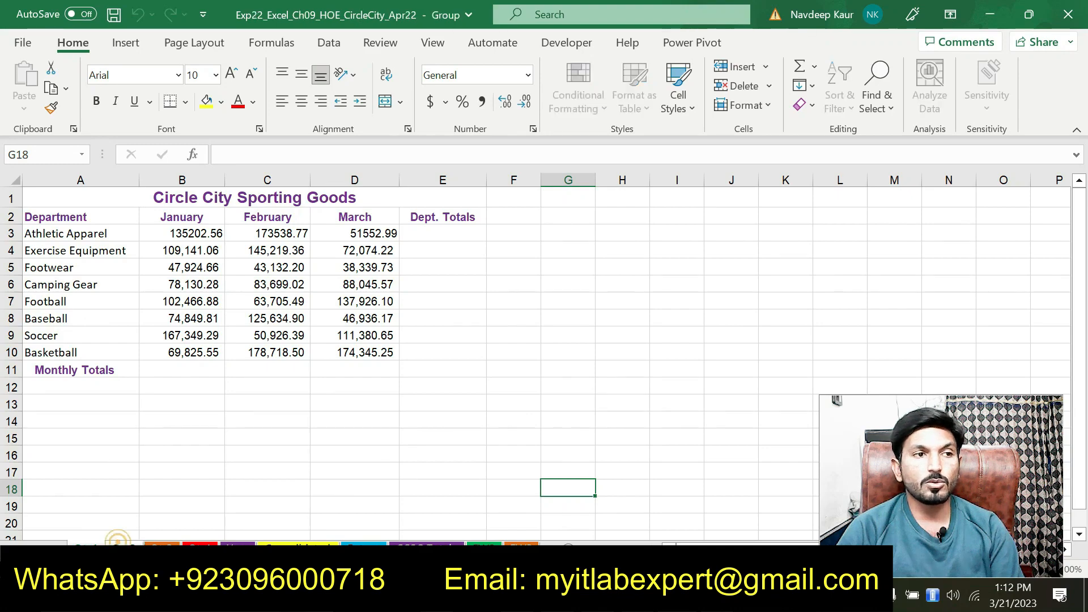
pyautogui.keyDown('ctrl'); pyautogui.click(161, 544); pyautogui.keyUp('ctrl')
pyautogui.keyDown('ctrl'); pyautogui.click(201, 546); pyautogui.keyUp('ctrl')
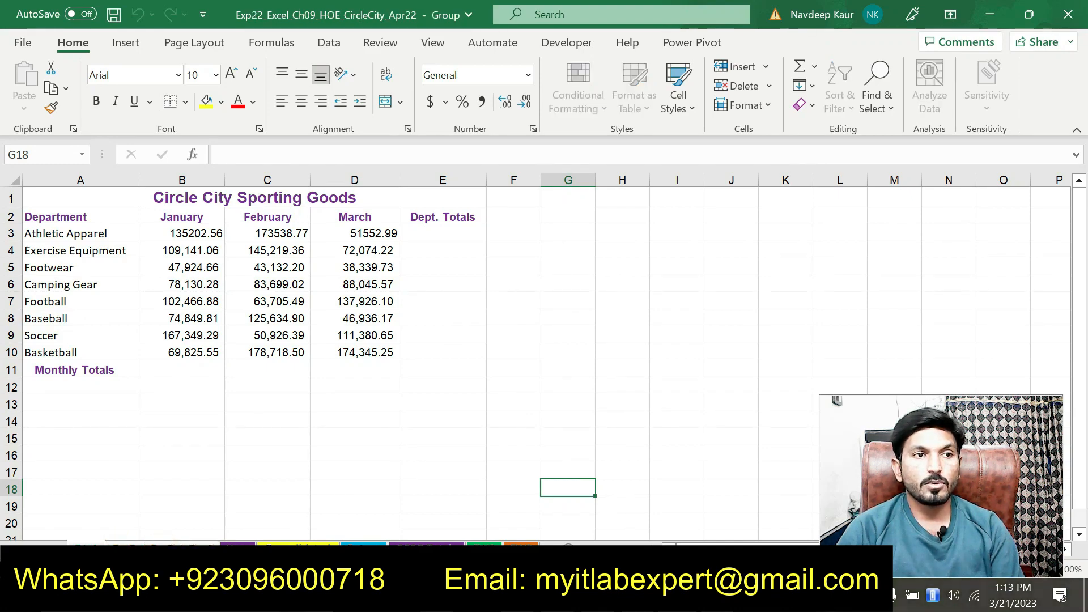
pyautogui.keyDown('ctrl'); pyautogui.click(238, 545); pyautogui.keyUp('ctrl')
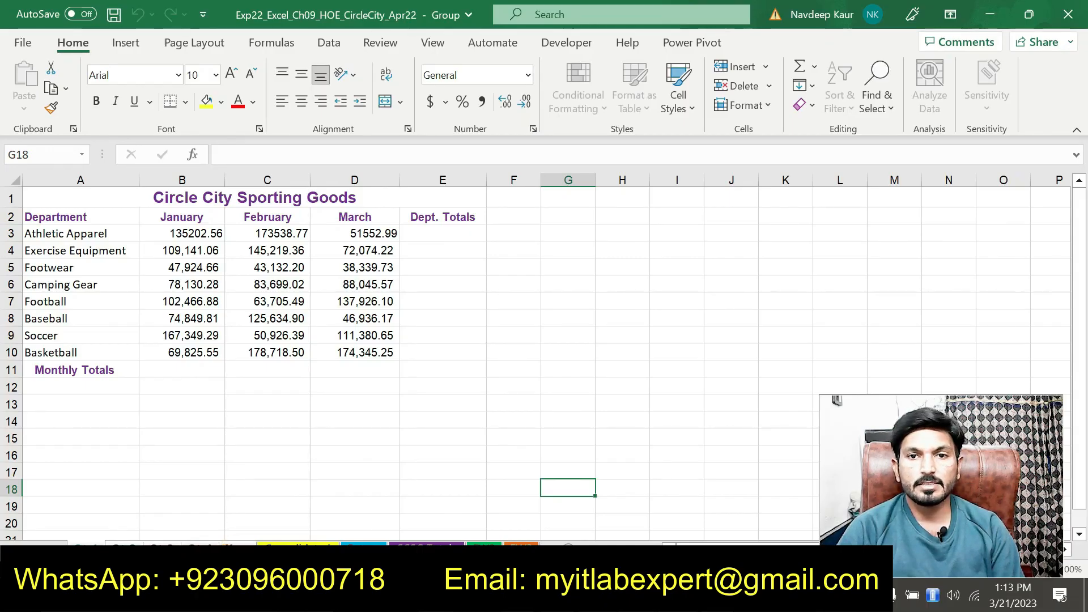
# Check the Word instructions, then fill the Qtr1 title in cell A1 across the grouped Excel worksheets with the All option
pyautogui.hotkey('alt', 'Tab')
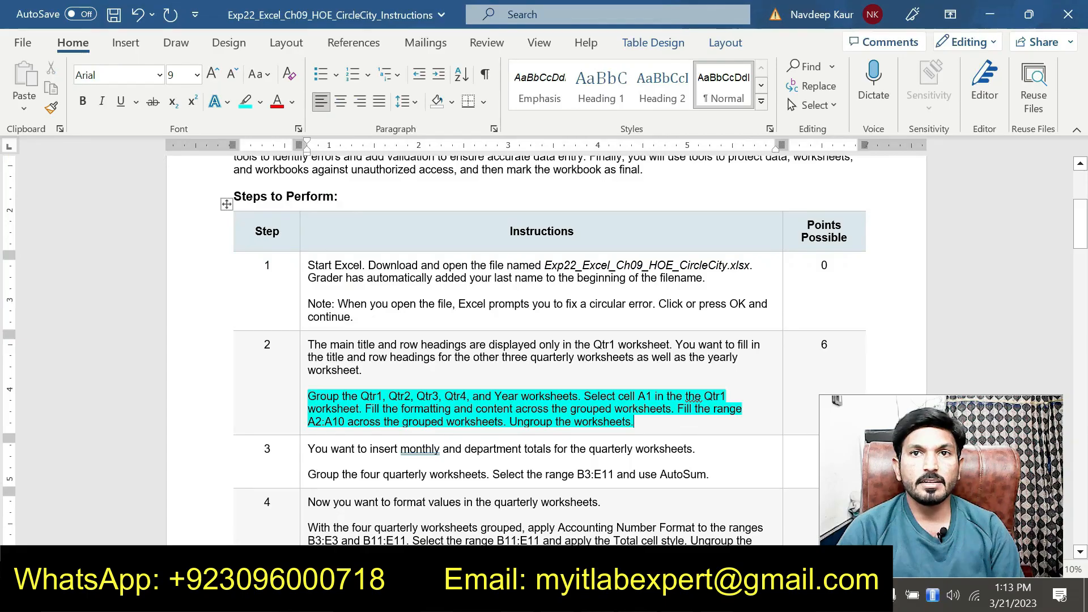
pyautogui.hotkey('alt', 'Tab')
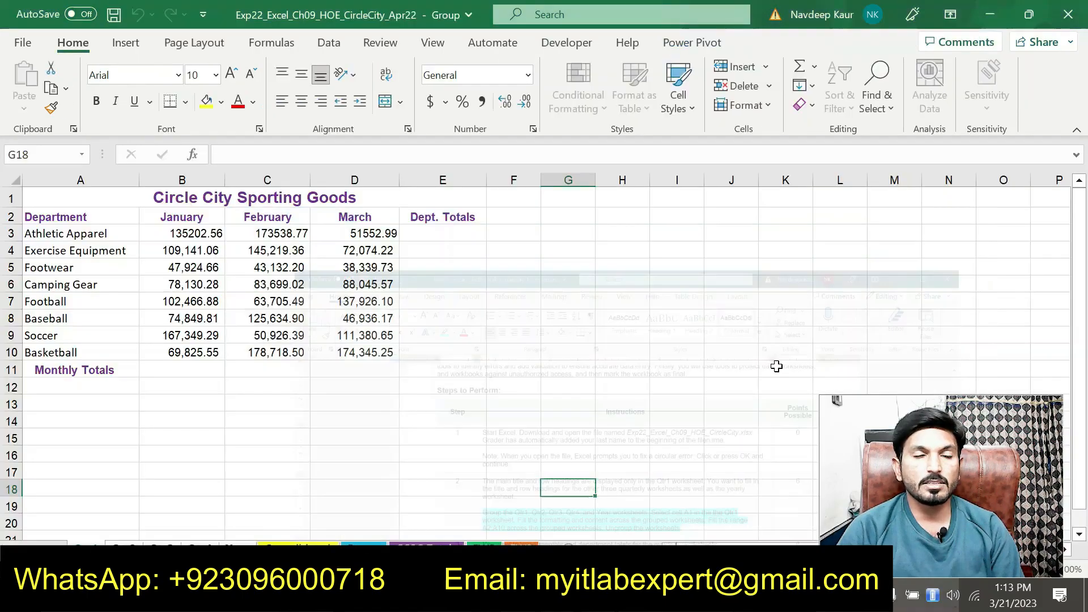
pyautogui.click(103, 193)
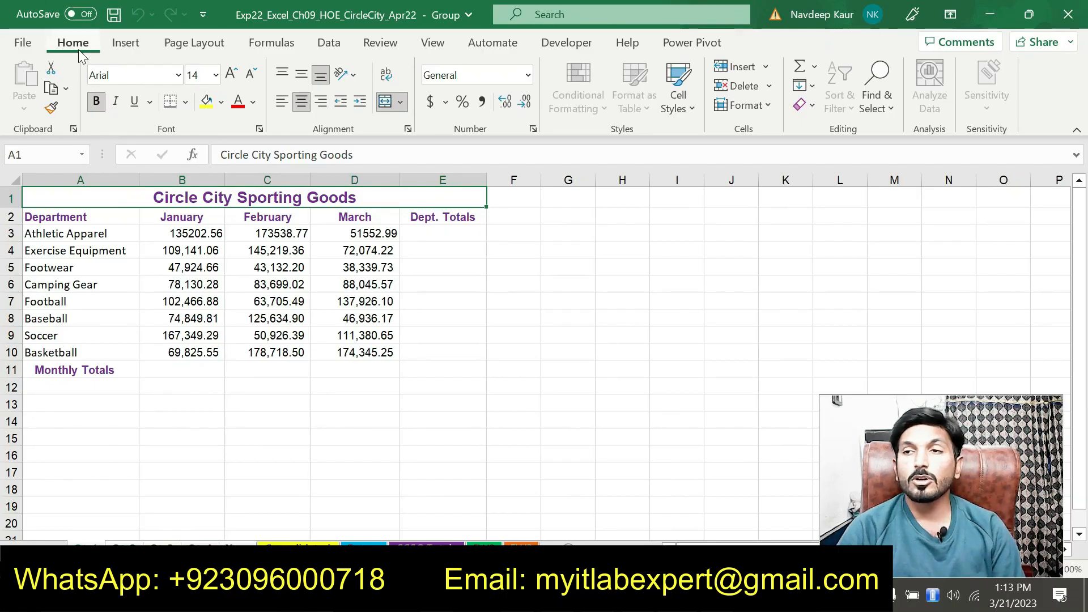
pyautogui.click(815, 87)
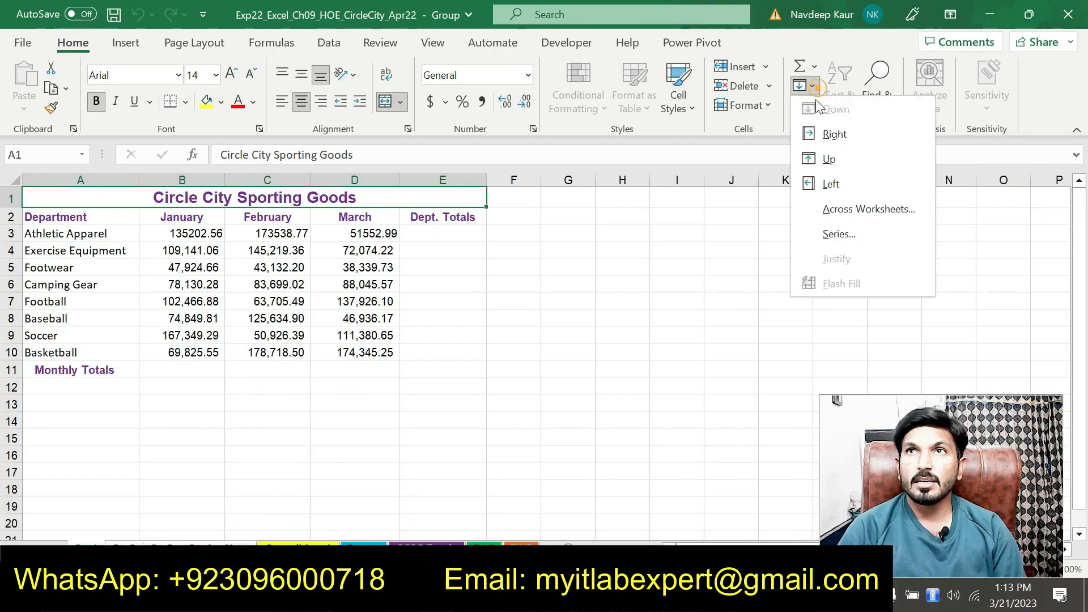
pyautogui.click(822, 211)
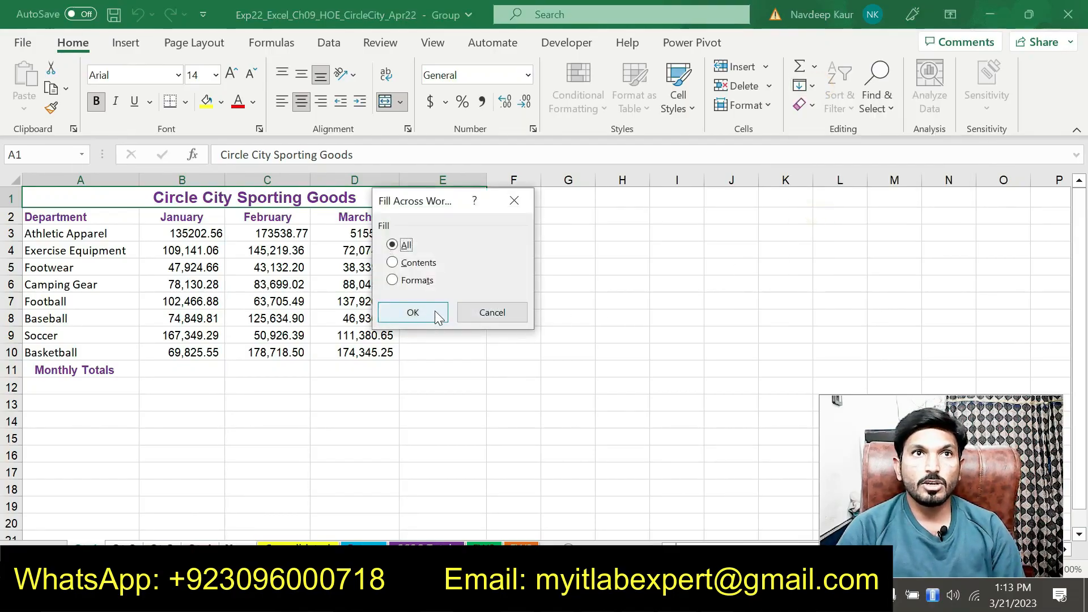
pyautogui.moveTo(422, 201); pyautogui.dragTo(604, 234)
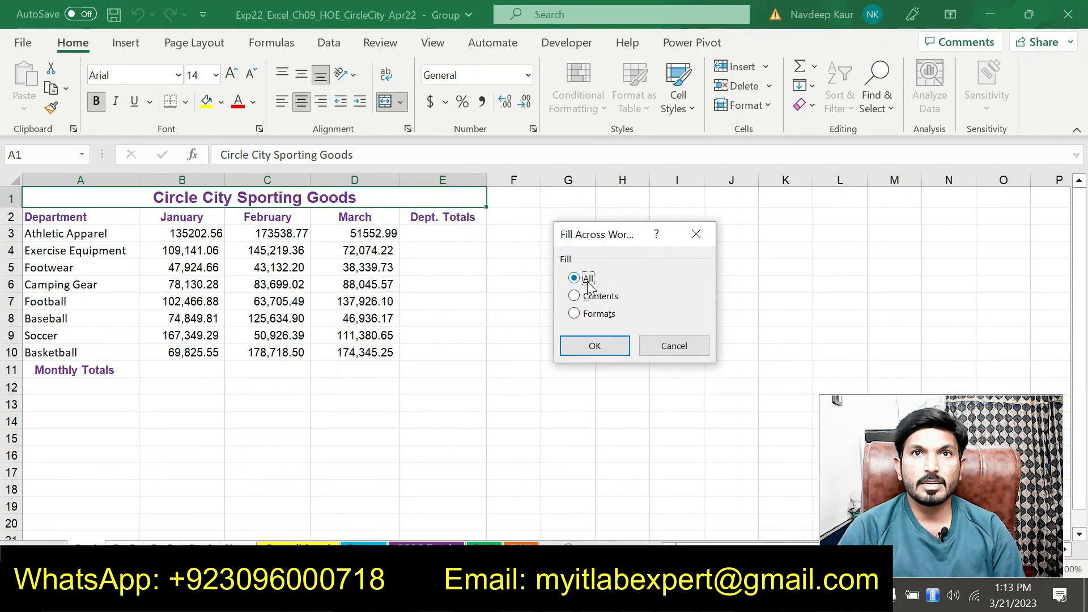
pyautogui.click(595, 344)
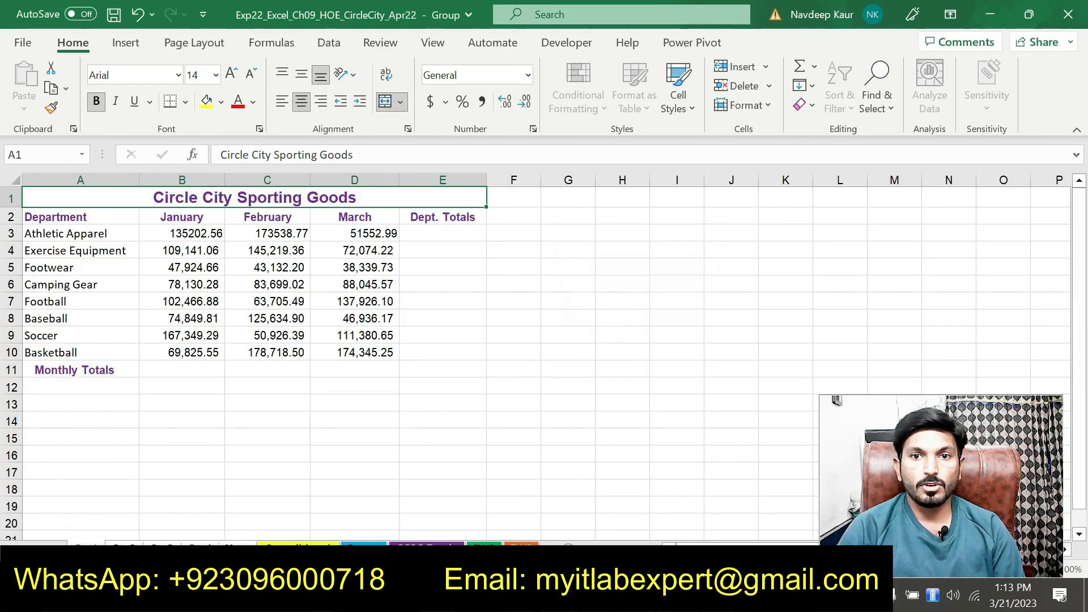
# Consult the fill range in the Word instructions and fill A2:A10 across the grouped Excel worksheets, including contents and formats
pyautogui.click(326, 596)
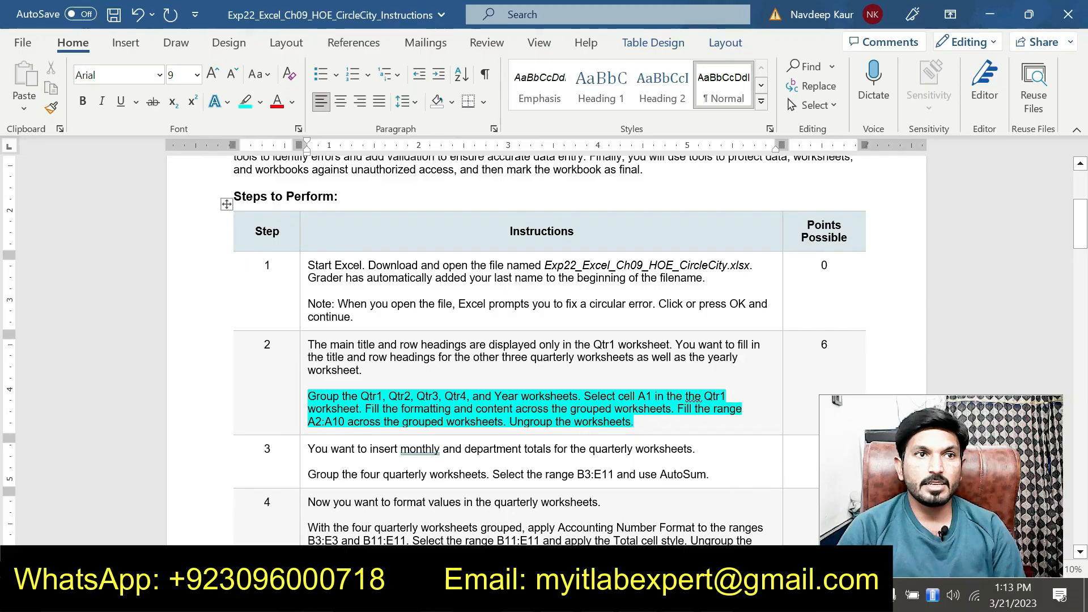
pyautogui.moveTo(308, 421); pyautogui.dragTo(346, 422)
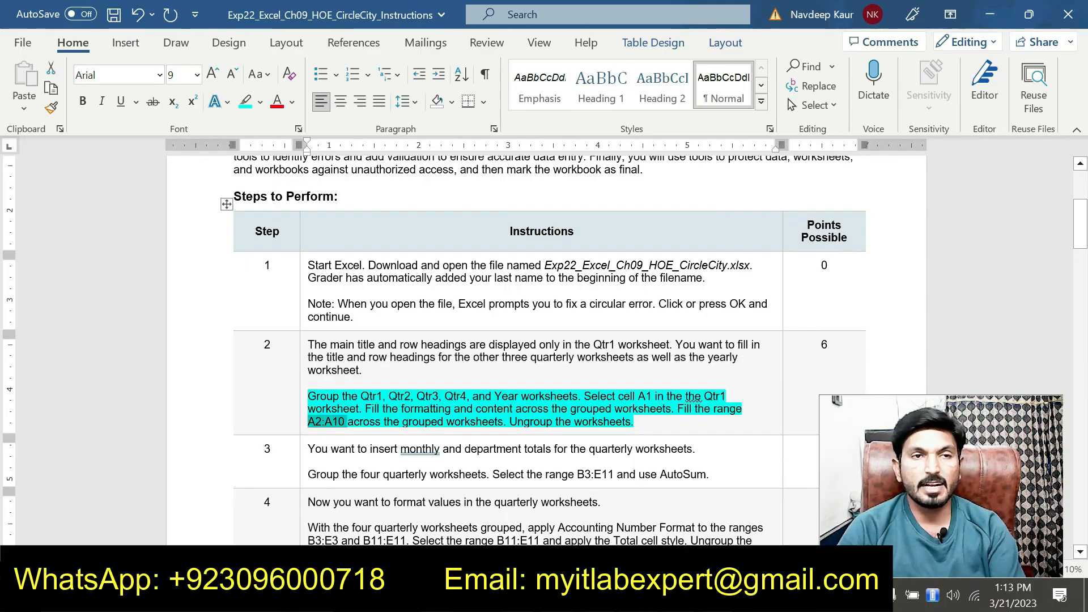
pyautogui.hotkey('alt', 'Tab')
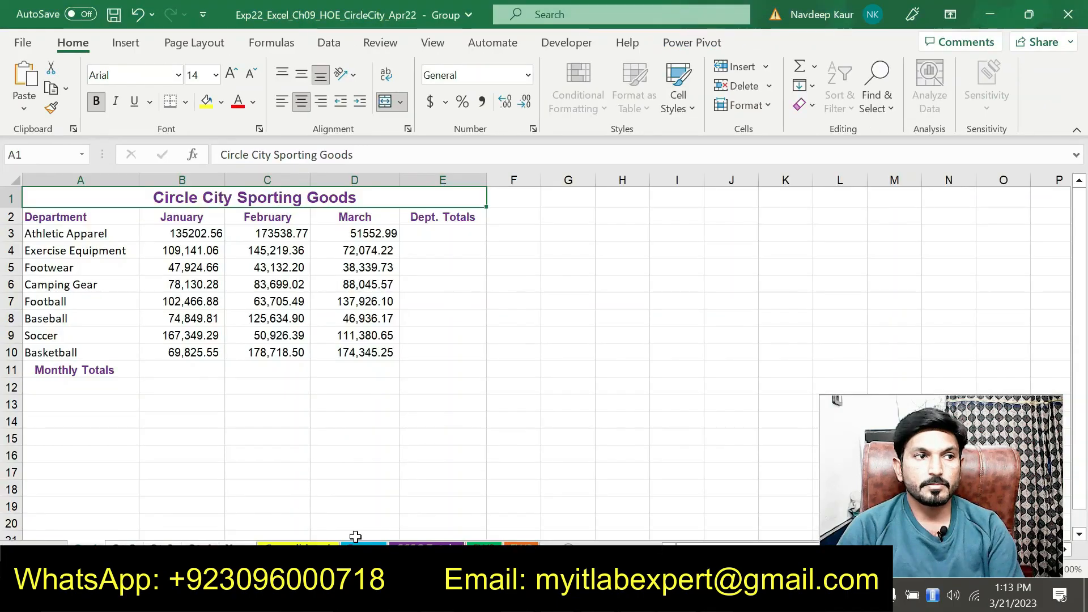
pyautogui.write('A2:A10')
pyautogui.press('Return')
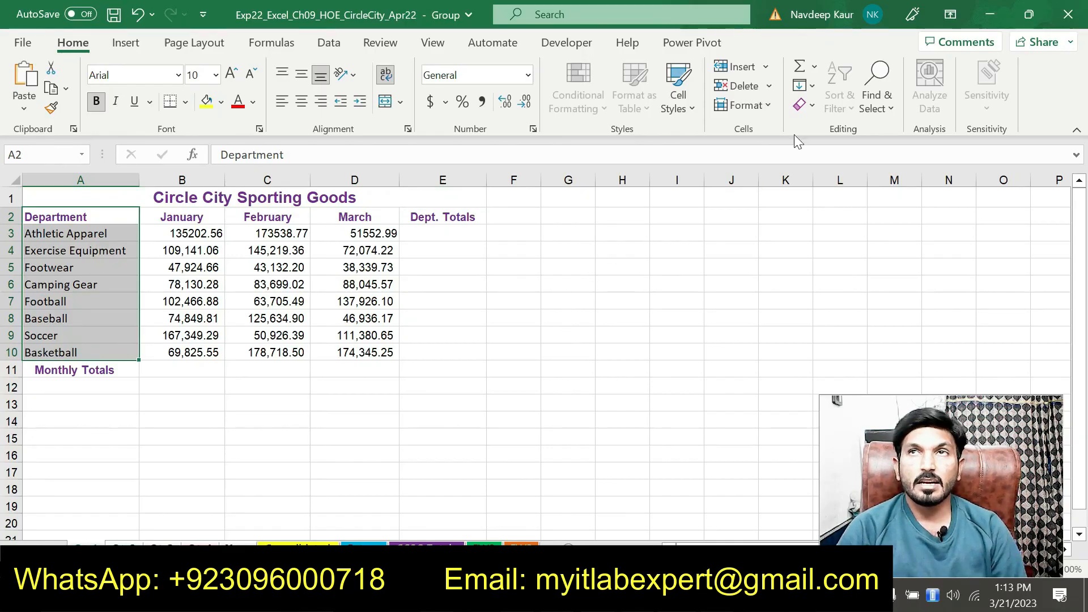
pyautogui.click(814, 87)
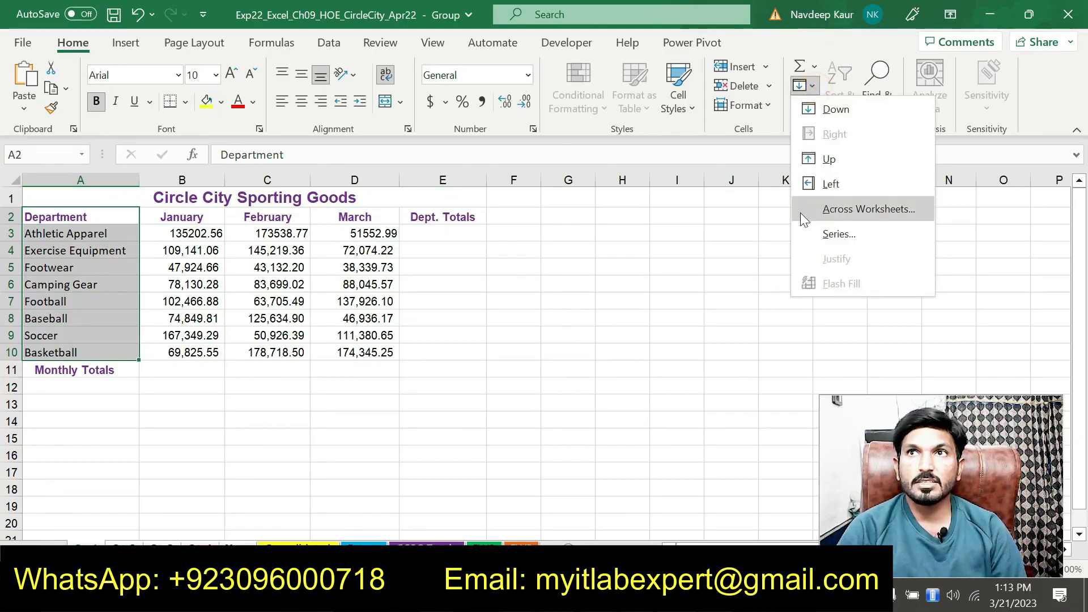
pyautogui.click(801, 215)
pyautogui.hotkey('alt', 'Tab')
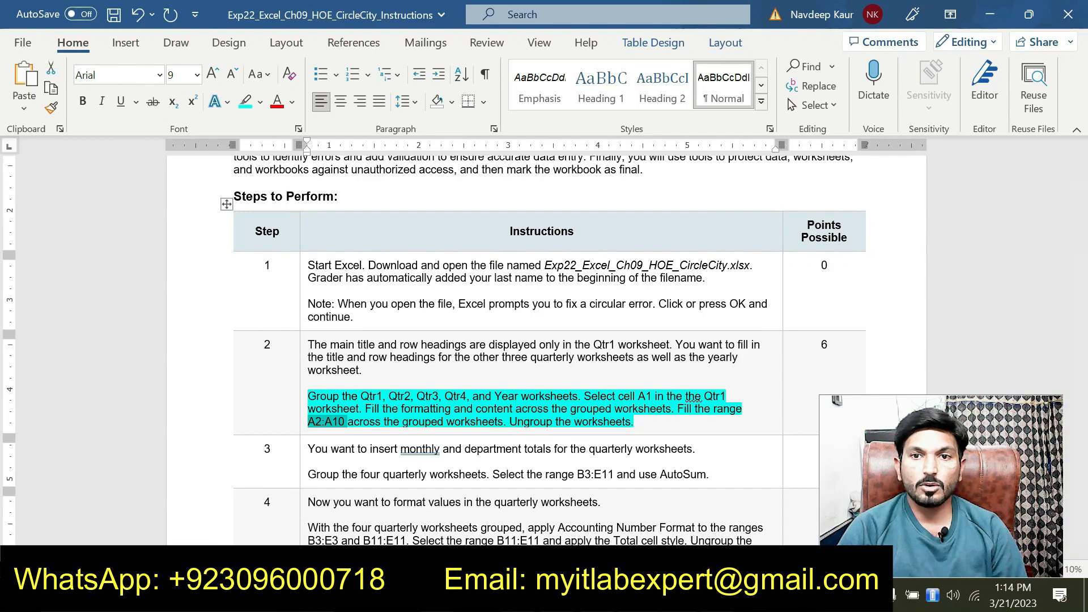
pyautogui.hotkey('alt', 'Tab')
pyautogui.click(598, 347)
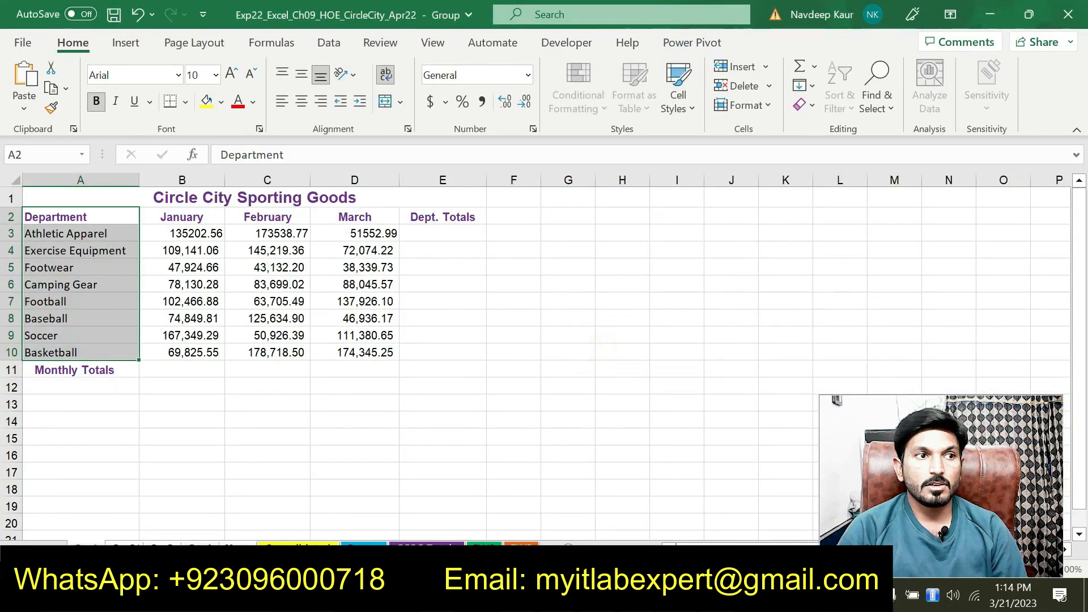
# Check the filled title and row headings on the Qtr2, Qtr3, Qtr4 and Year worksheets, and return to Qtr1
pyautogui.click(126, 542)
pyautogui.click(163, 542)
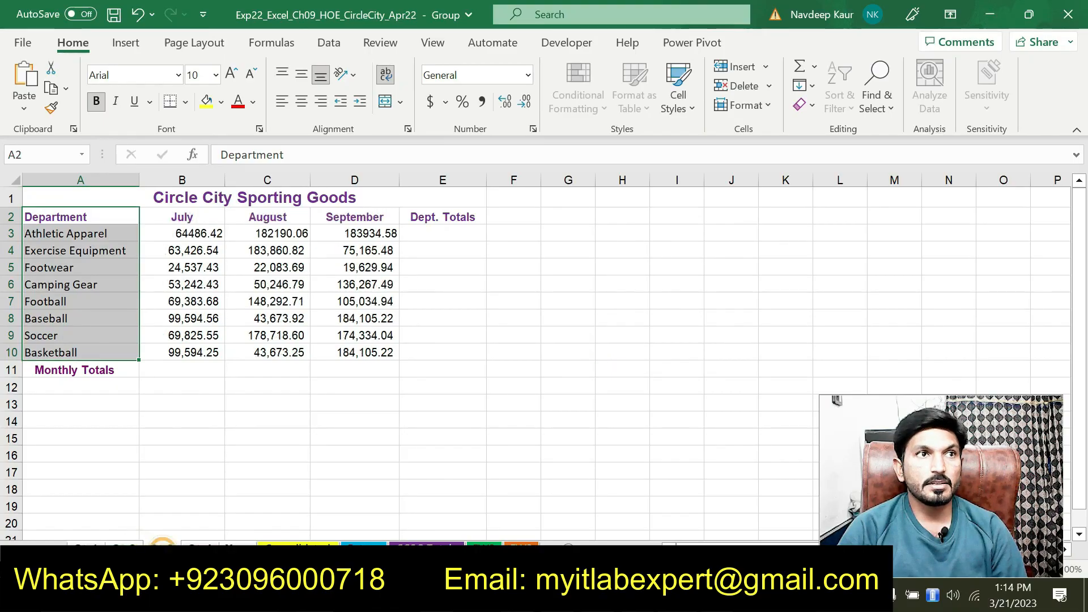
pyautogui.click(188, 544)
pyautogui.click(235, 543)
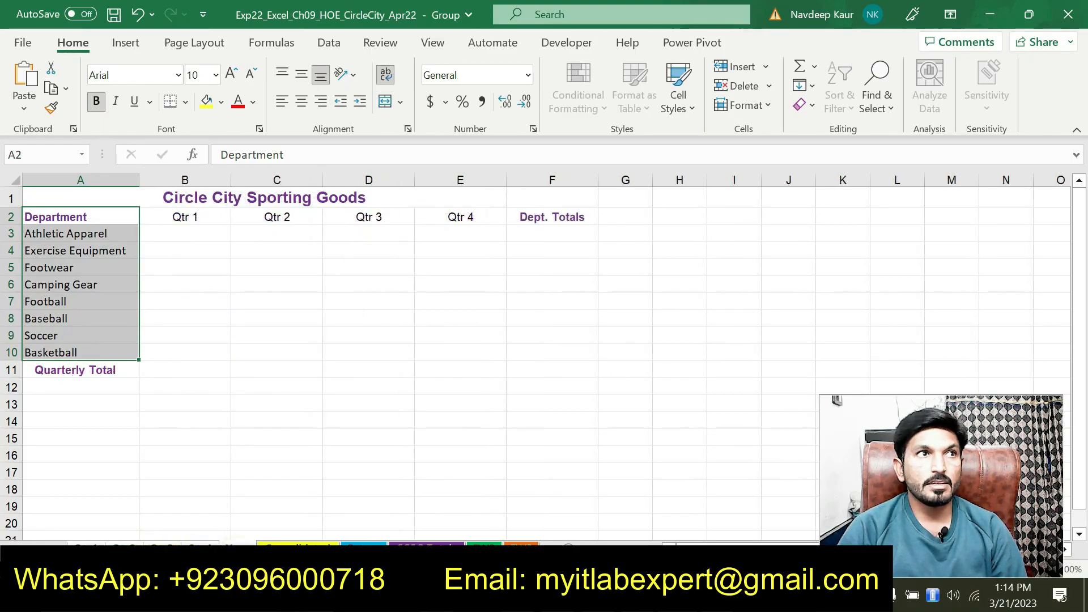
pyautogui.click(90, 544)
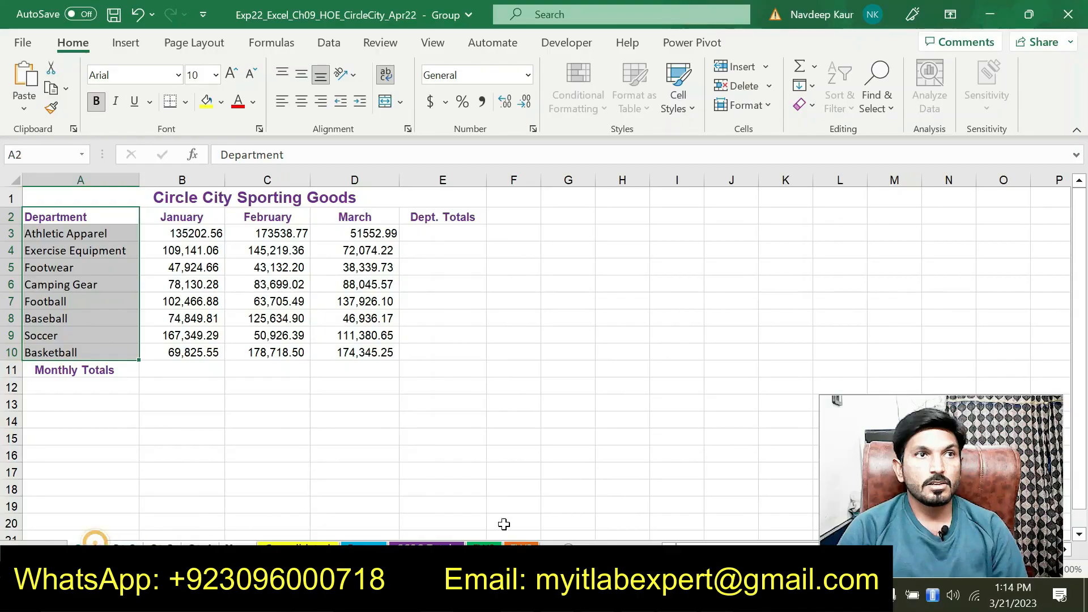
# Switch to the Word instructions and remove the turquoise highlight from the completed step 2 paragraph
pyautogui.hotkey('alt', 'Tab')
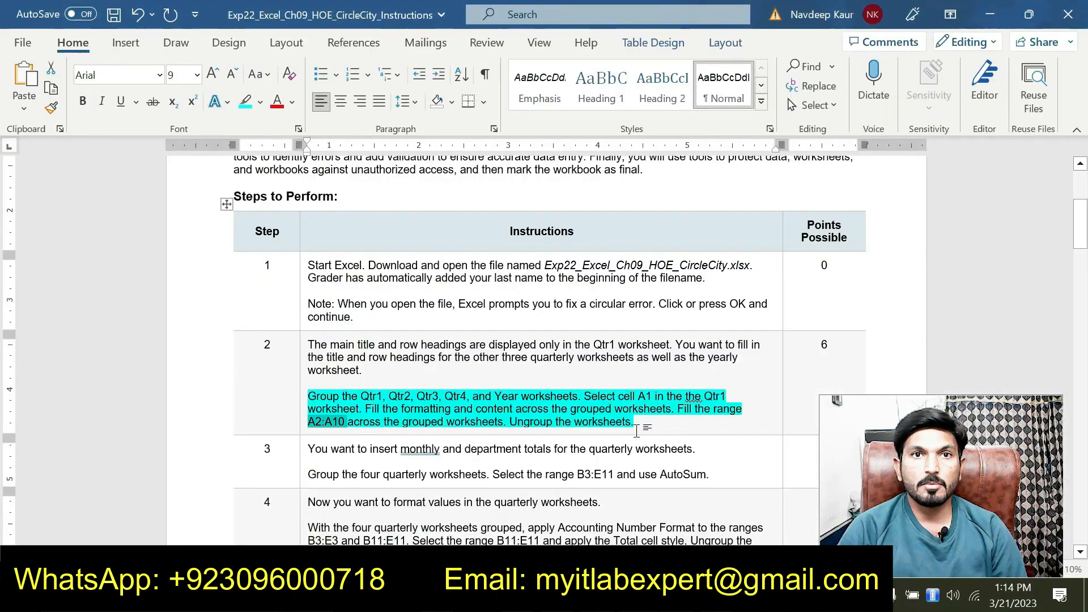
pyautogui.moveTo(635, 422); pyautogui.dragTo(313, 383)
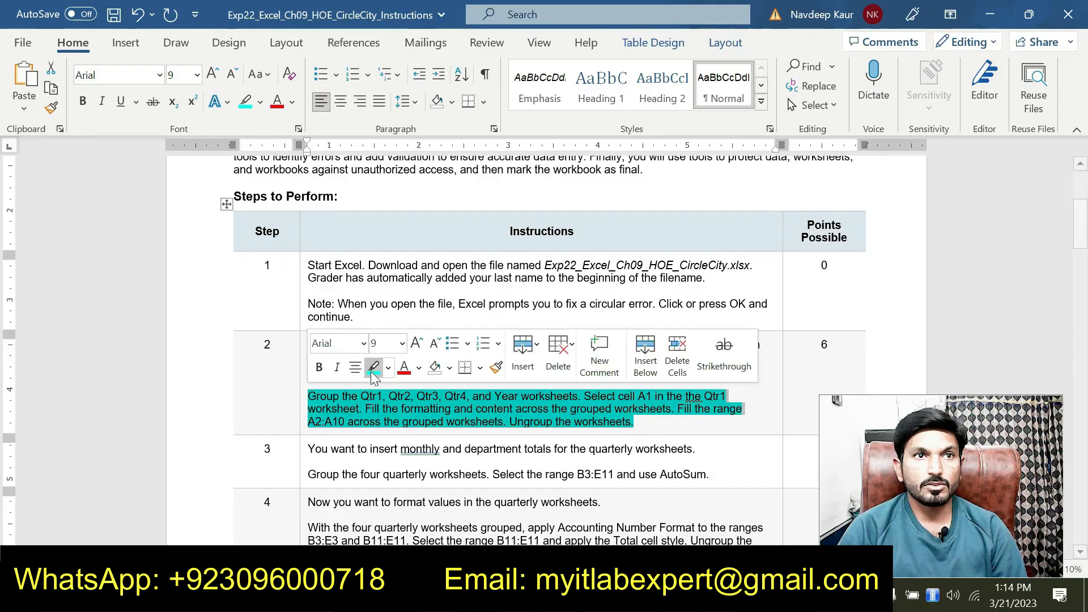
pyautogui.click(372, 369)
# Return to the Excel workbook and ungroup the Qtr1 through Year worksheets
pyautogui.hotkey('alt', 'Tab')
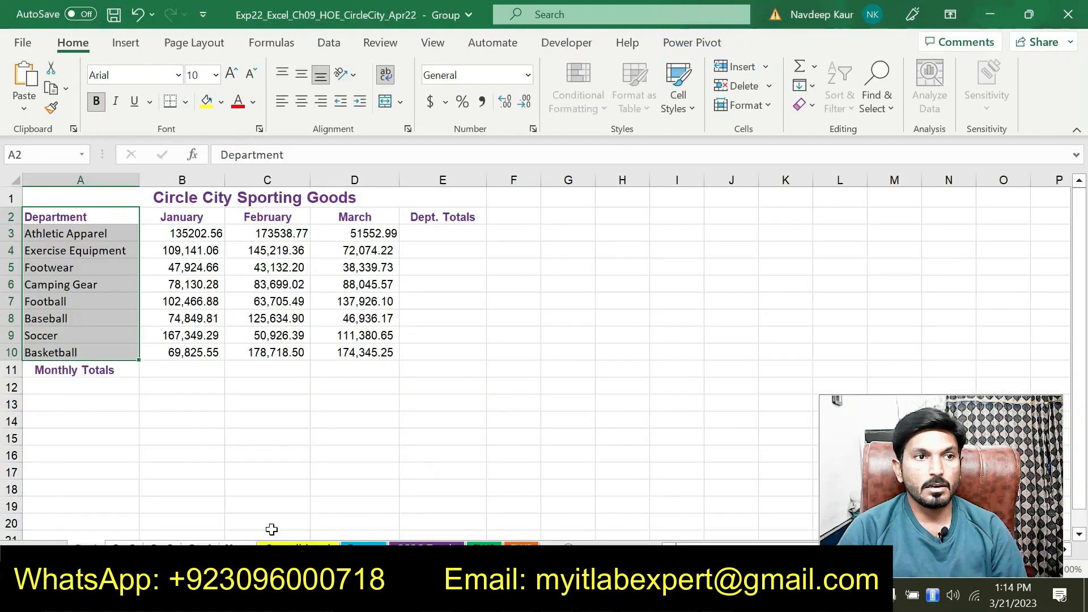
pyautogui.rightClick(130, 546)
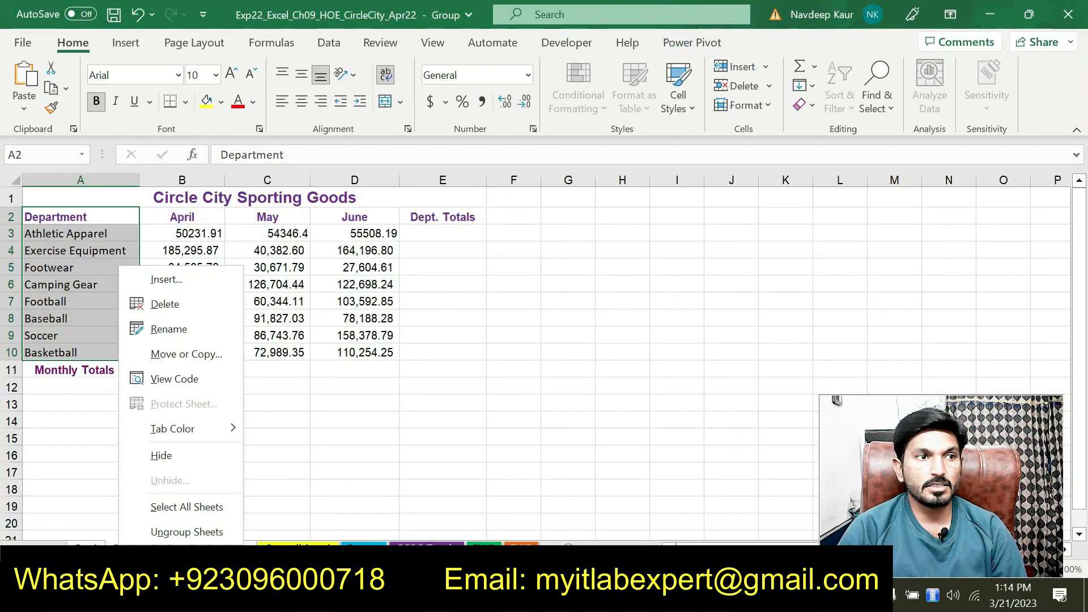
pyautogui.click(146, 530)
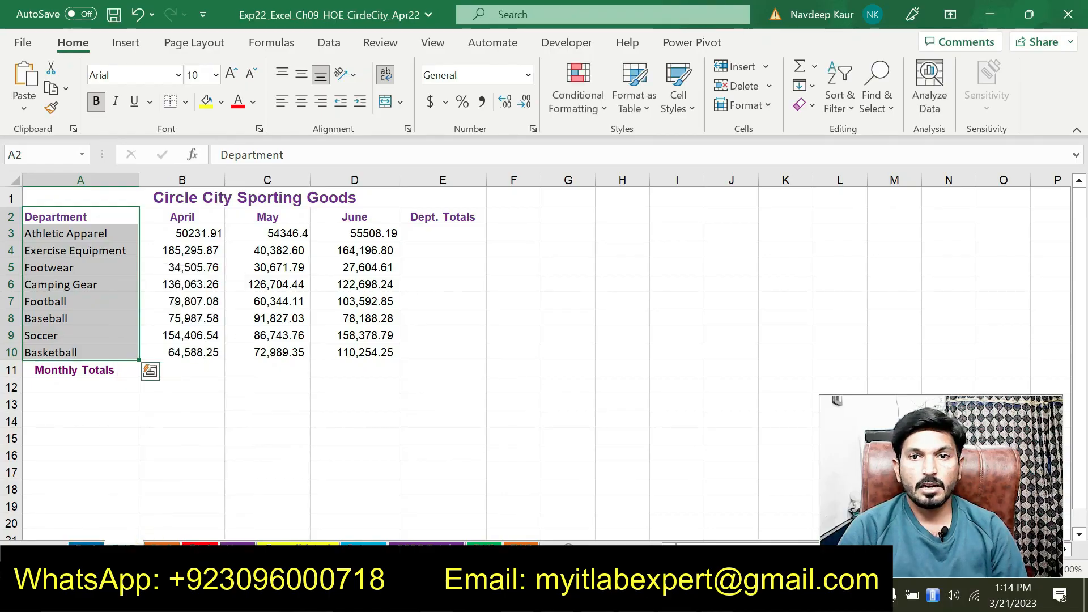
# In the Word instructions, highlight the step 3 paragraph about grouping the quarterly worksheets and using AutoSum in turquoise
pyautogui.hotkey('alt', 'Tab')
pyautogui.scroll(-3, 544, 340)
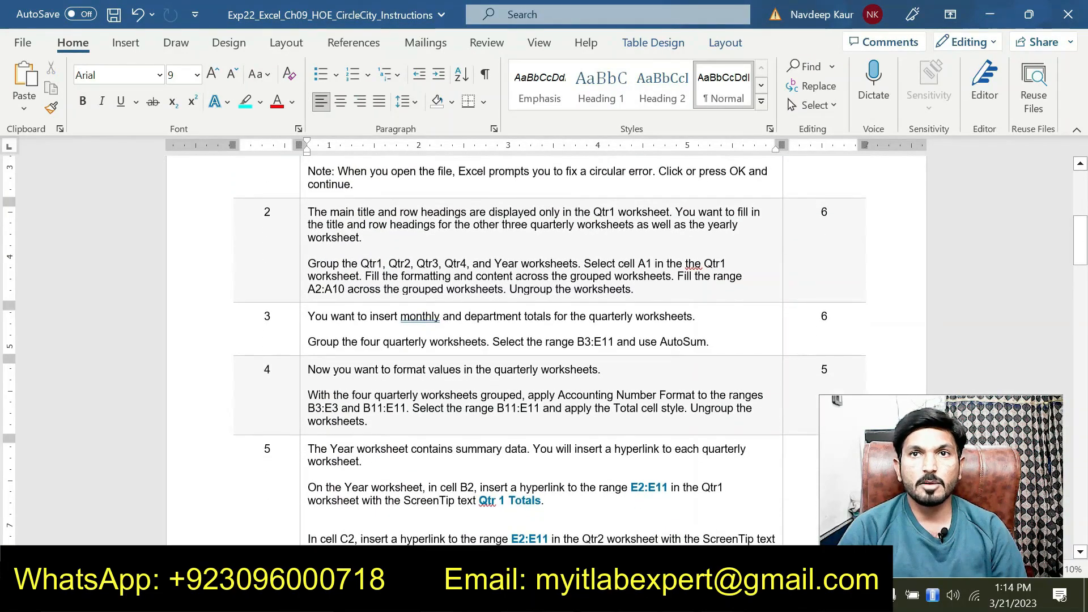
pyautogui.moveTo(710, 342); pyautogui.dragTo(307, 342)
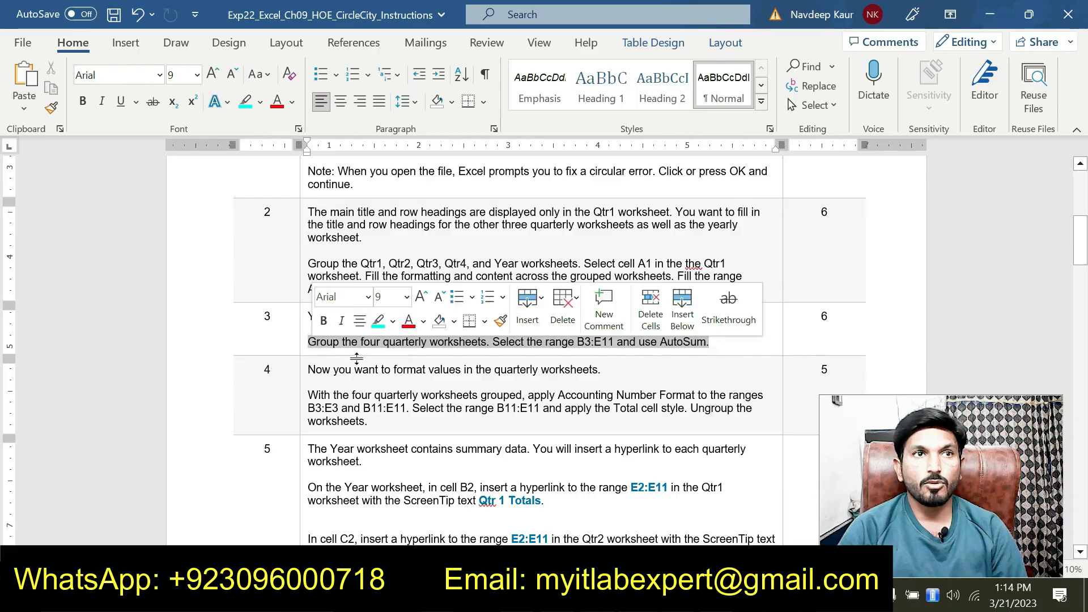
pyautogui.click(378, 321)
pyautogui.click(380, 356)
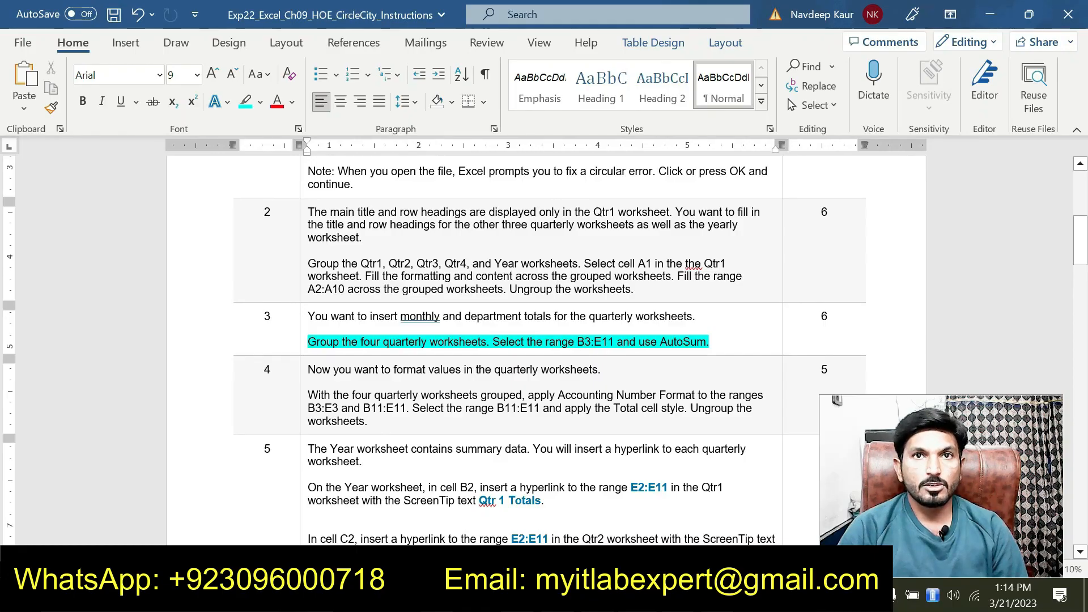
# Switch to the Excel workbook and group the four quarterly worksheets, Qtr1 through Qtr4
pyautogui.hotkey('alt', 'Tab')
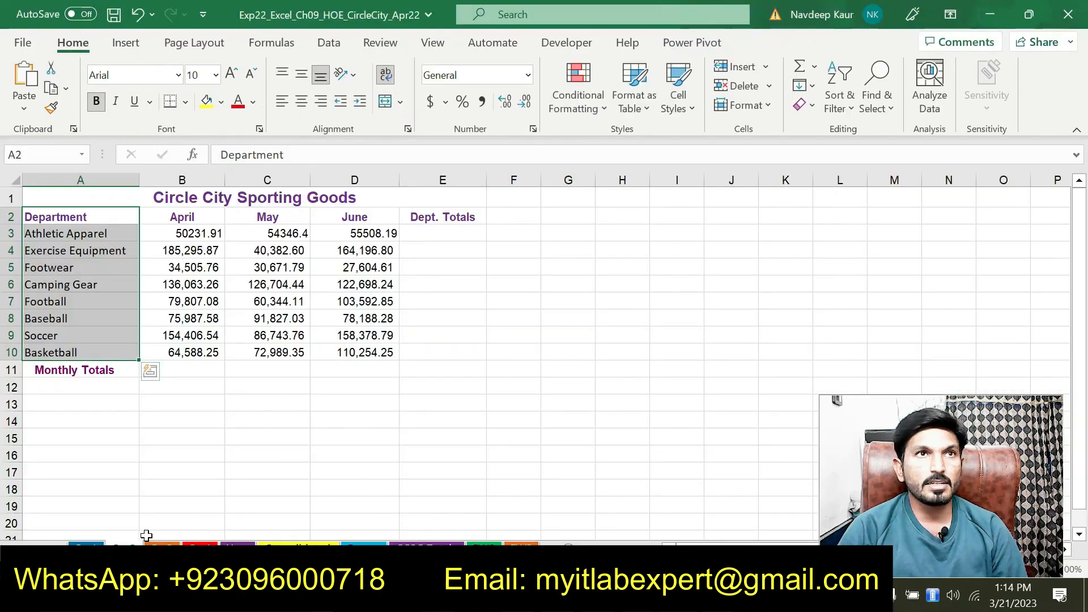
pyautogui.click(87, 538)
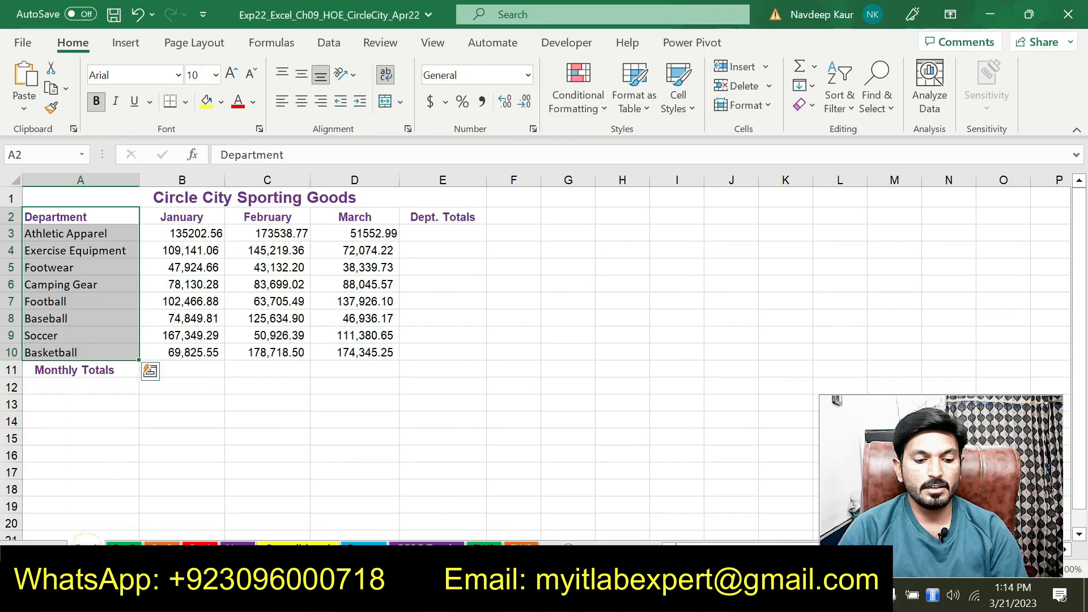
pyautogui.keyDown('shift'); pyautogui.click(162, 543); pyautogui.keyUp('shift')
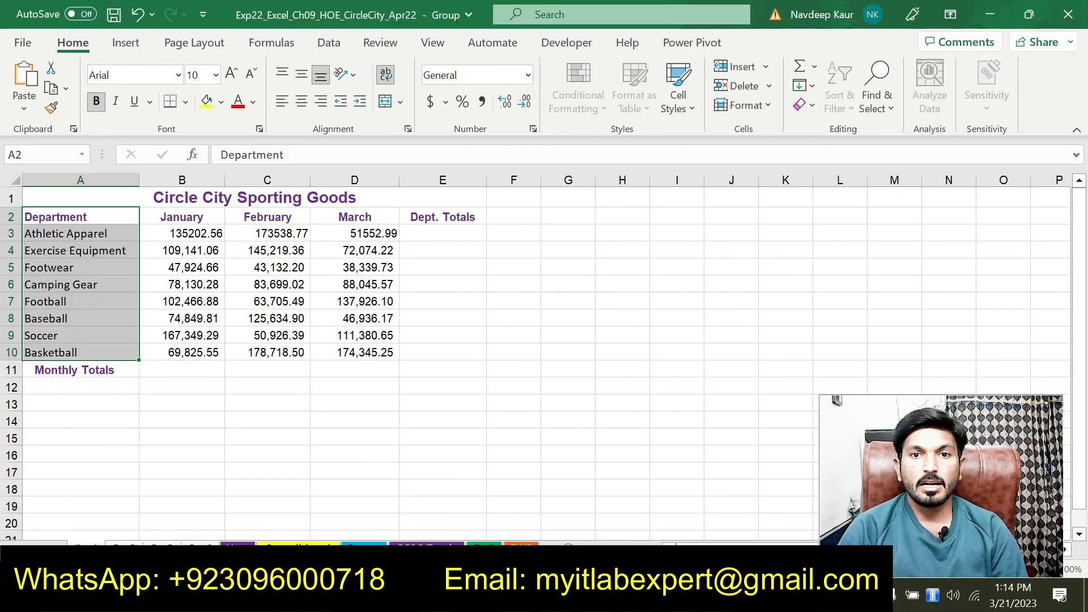
# Consult the range in the Word instructions, then insert AutoSum totals for B3:E11 across the grouped Excel worksheets
pyautogui.hotkey('alt', 'Tab')
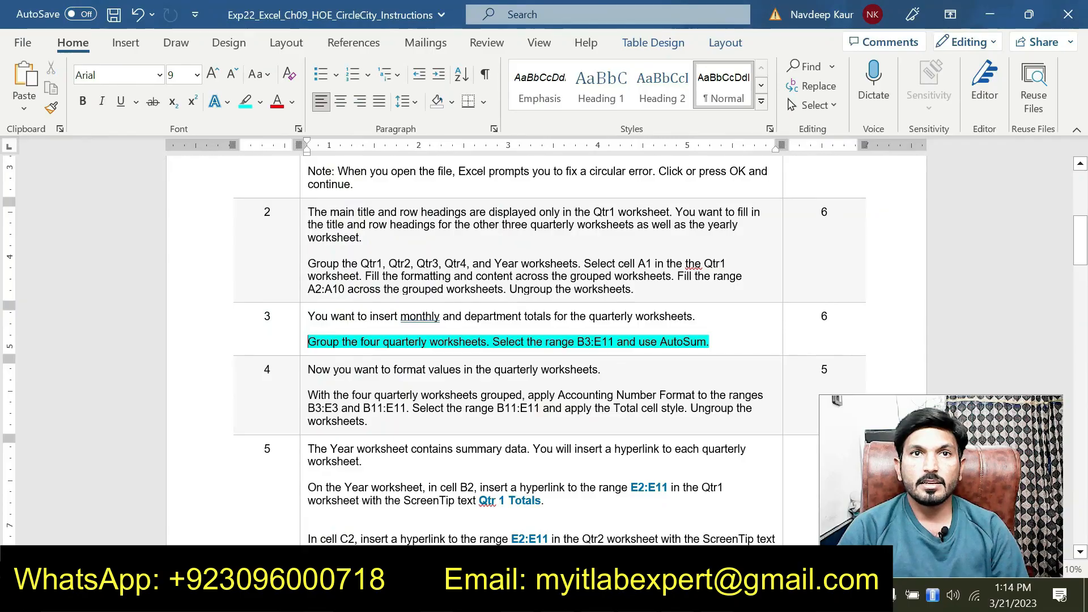
pyautogui.doubleClick(579, 341)
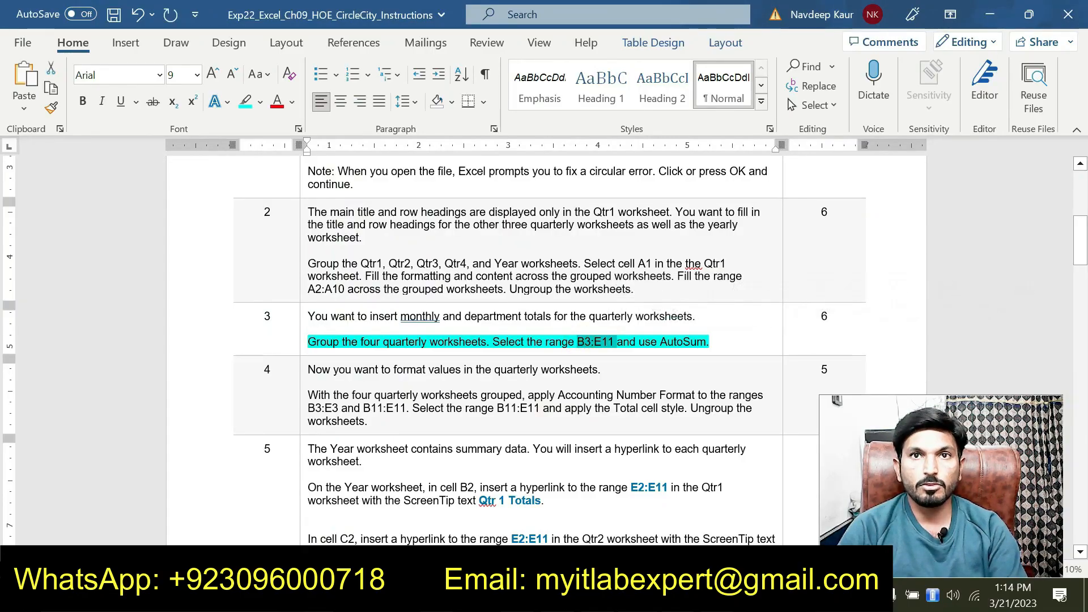
pyautogui.hotkey('alt', 'Tab')
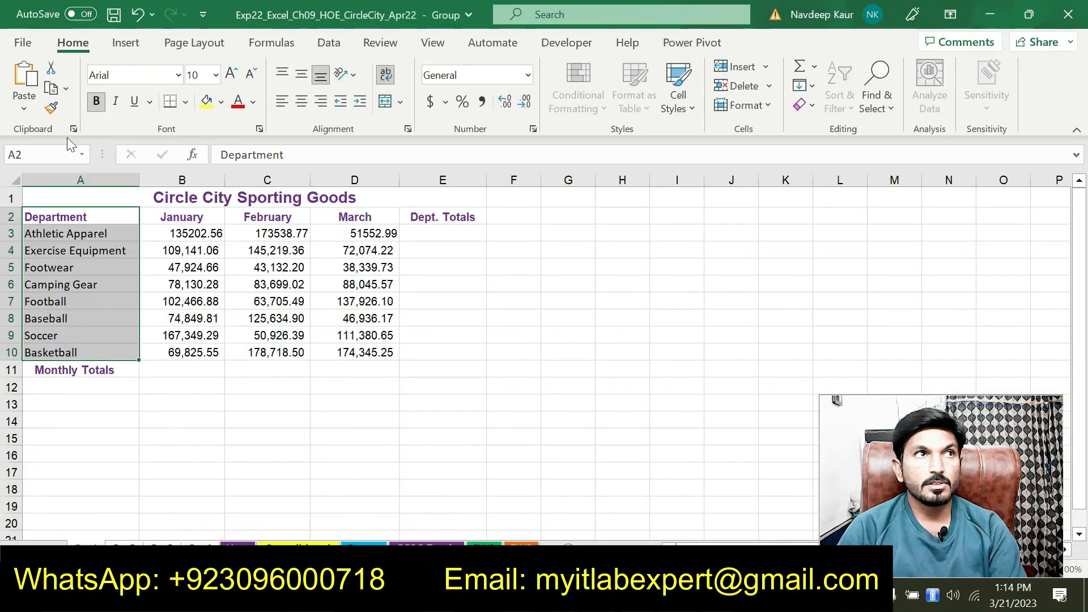
pyautogui.write('B3:E11')
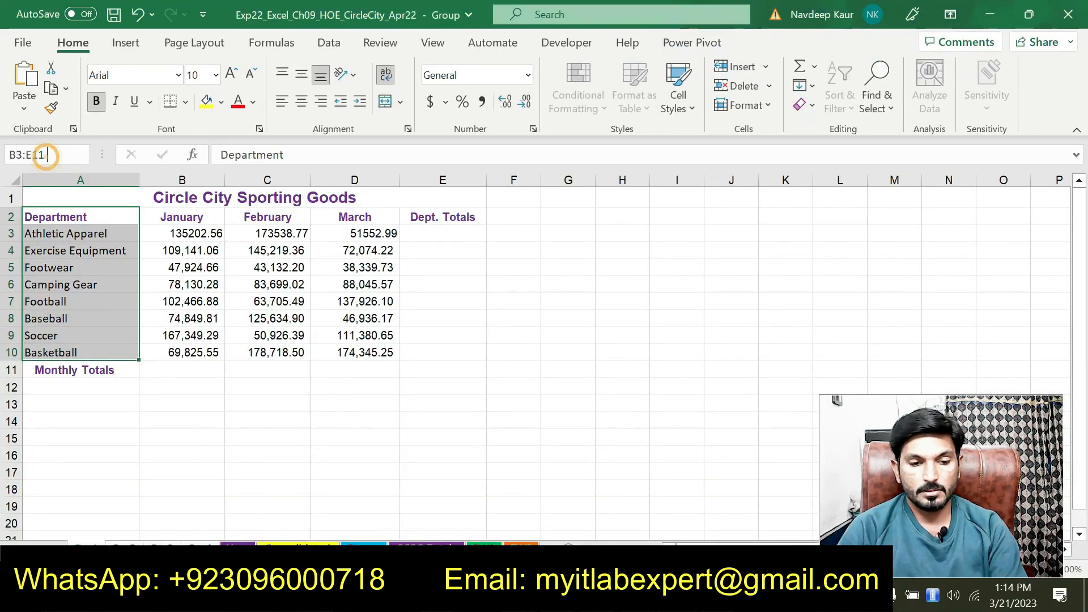
pyautogui.press('Return')
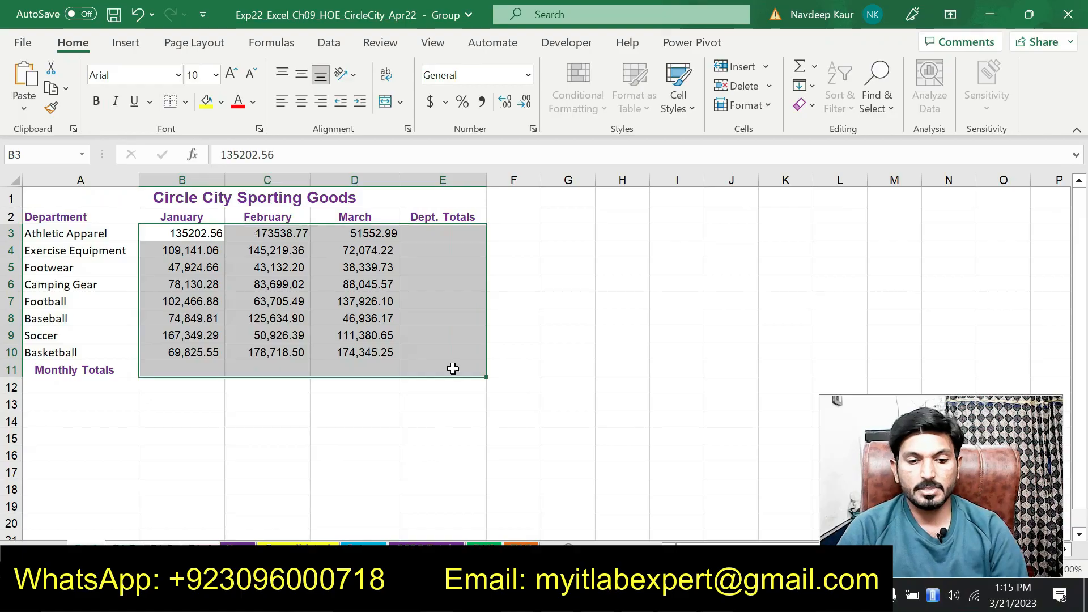
pyautogui.click(815, 69)
pyautogui.click(819, 95)
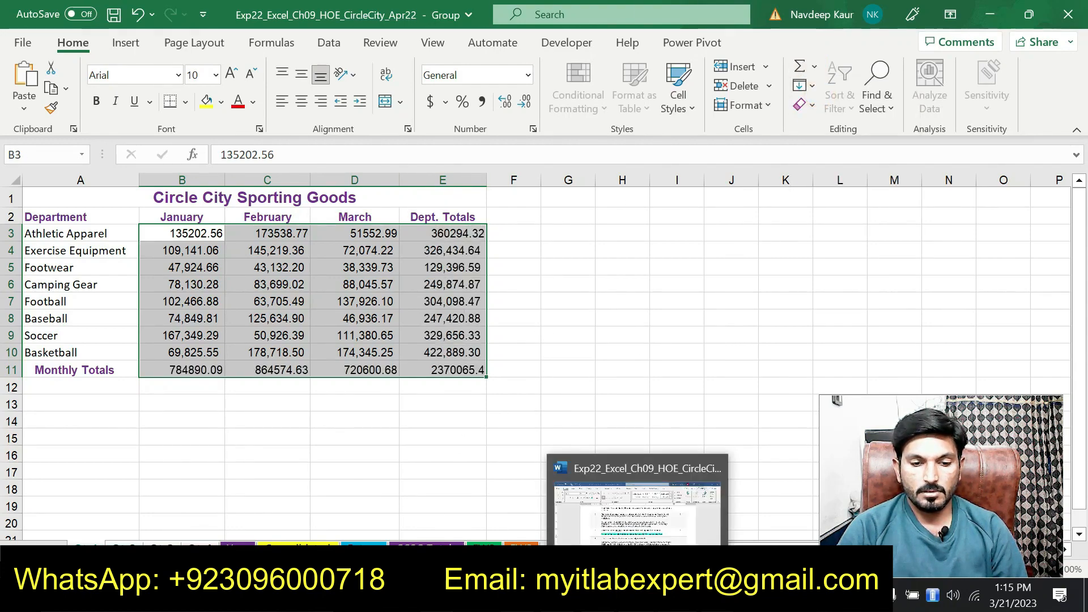
# Switch to the Word instructions and remove the turquoise highlight from the completed step 3 paragraph
pyautogui.click(637, 595)
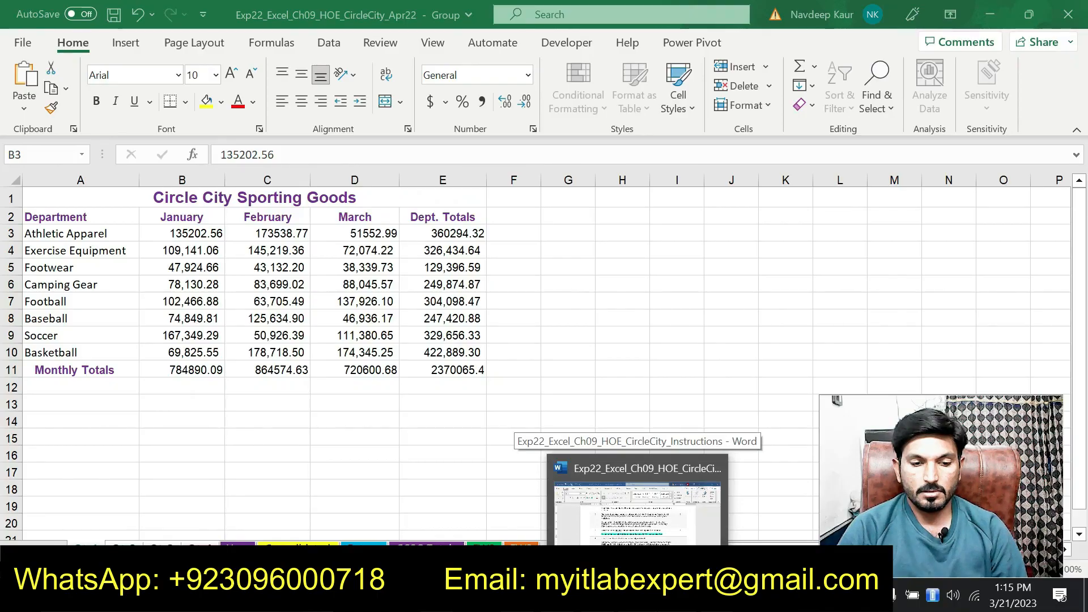
pyautogui.click(638, 595)
pyautogui.click(637, 595)
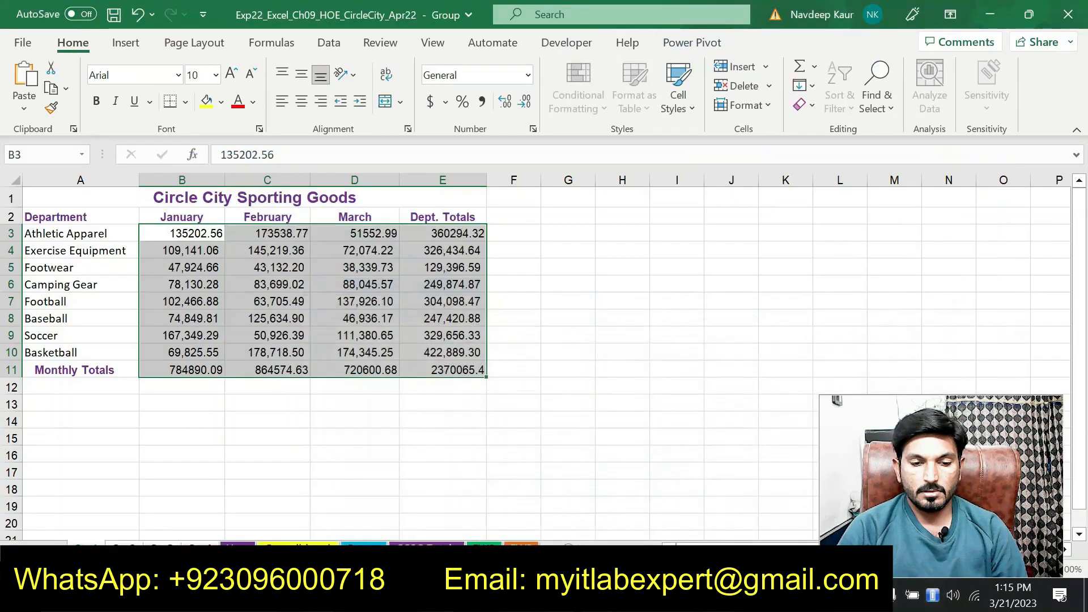
pyautogui.click(637, 595)
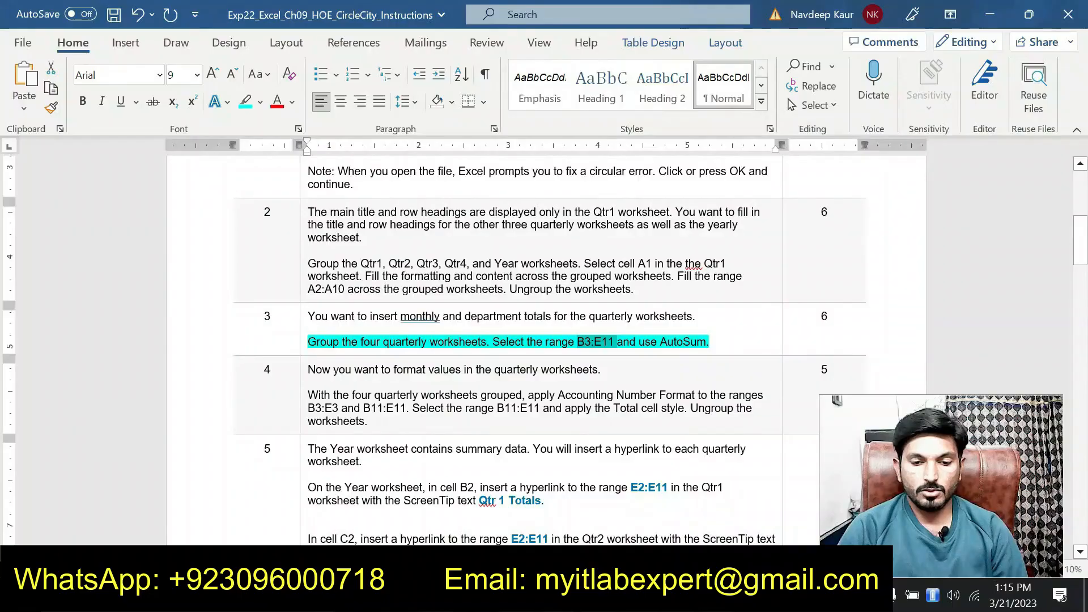
pyautogui.moveTo(717, 332); pyautogui.dragTo(527, 333)
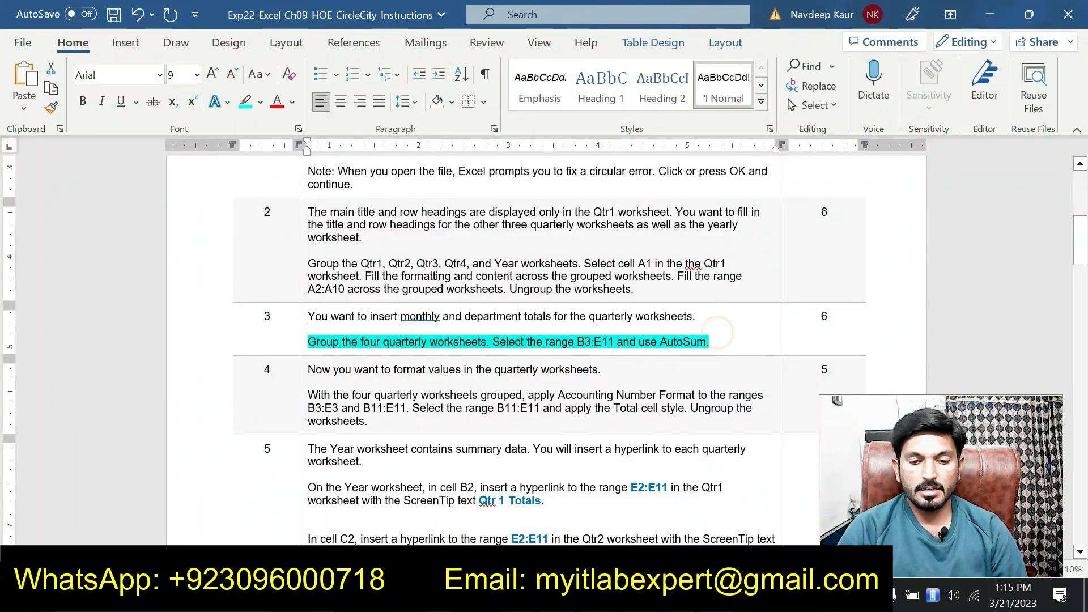
pyautogui.moveTo(718, 340); pyautogui.dragTo(308, 342)
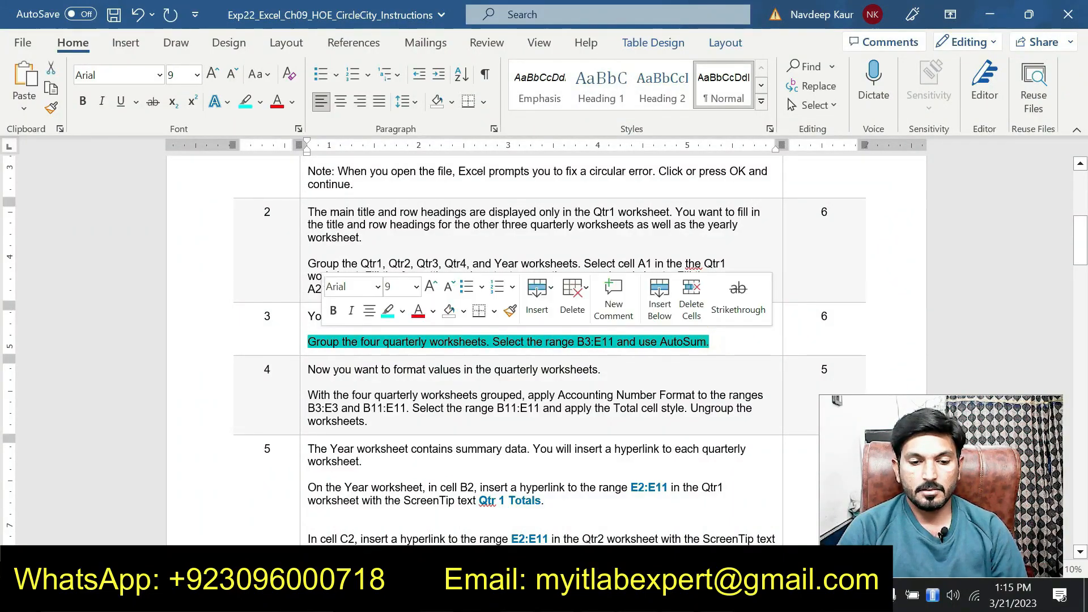
pyautogui.click(386, 311)
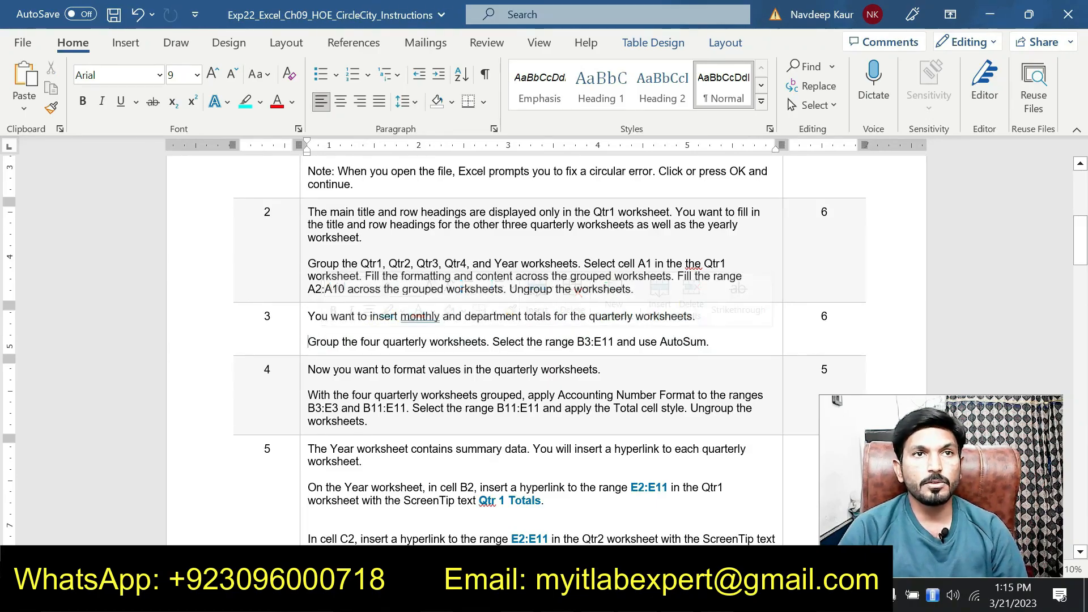
# Highlight the step 4 paragraph about Accounting Number Format and the Total cell style in turquoise
pyautogui.moveTo(367, 422); pyautogui.dragTo(309, 395)
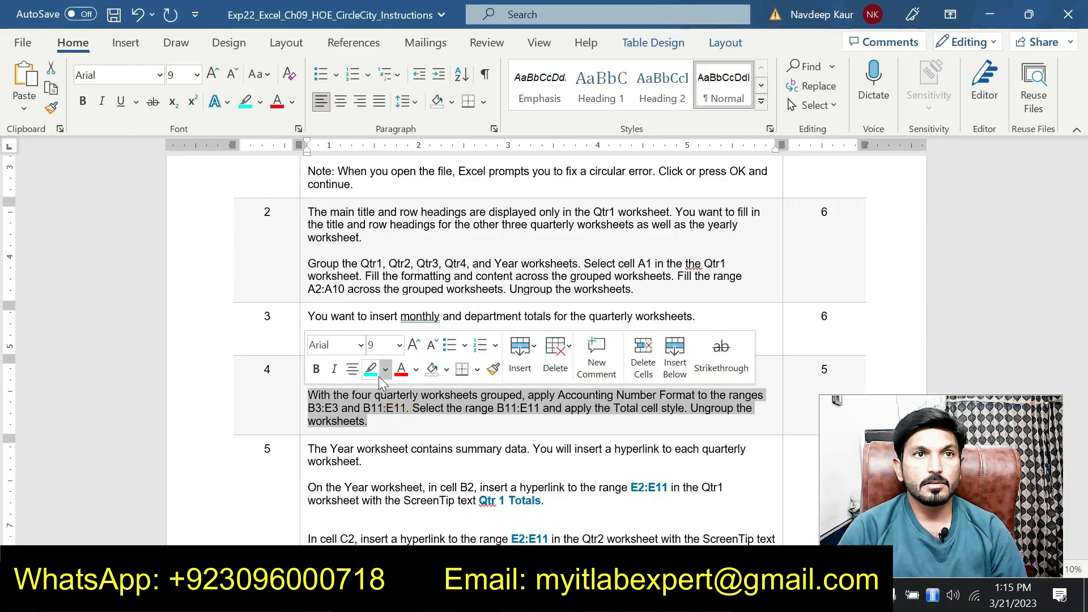
pyautogui.click(371, 369)
pyautogui.click(381, 420)
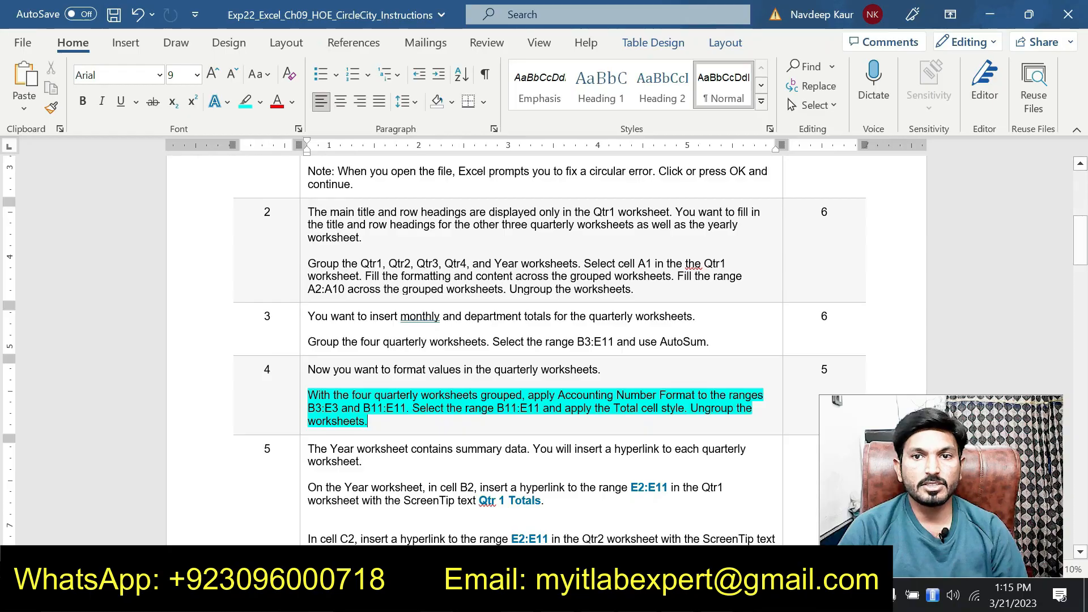
# Switch to Excel, check the monthly and department totals on the Qtr1 to Qtr4 worksheets, and return to Qtr1
pyautogui.hotkey('alt', 'Tab')
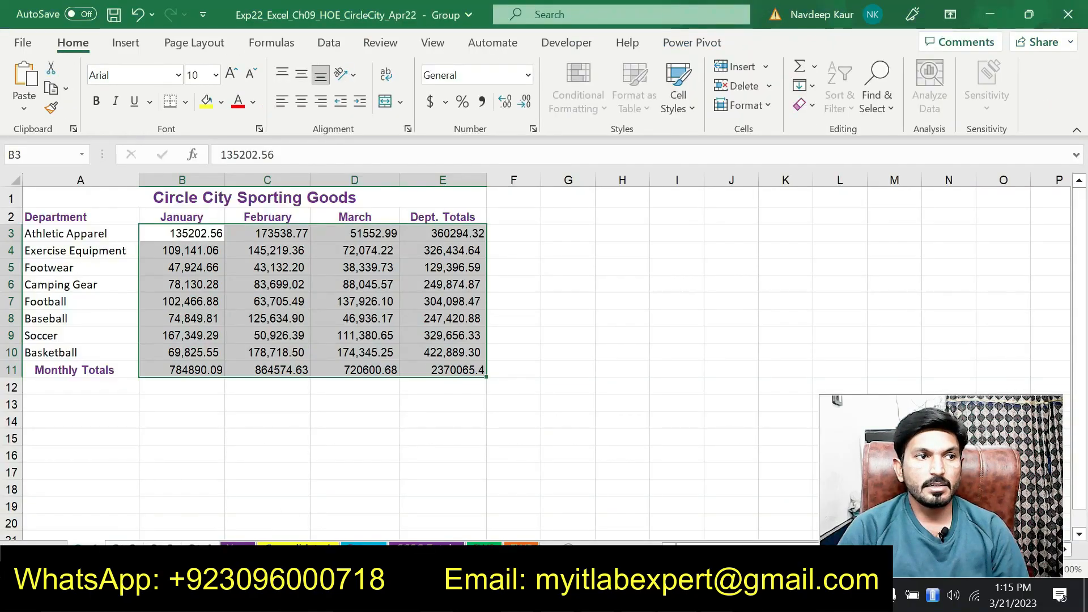
pyautogui.hotkey('ctrl', 'pagedown')
pyautogui.click(162, 550)
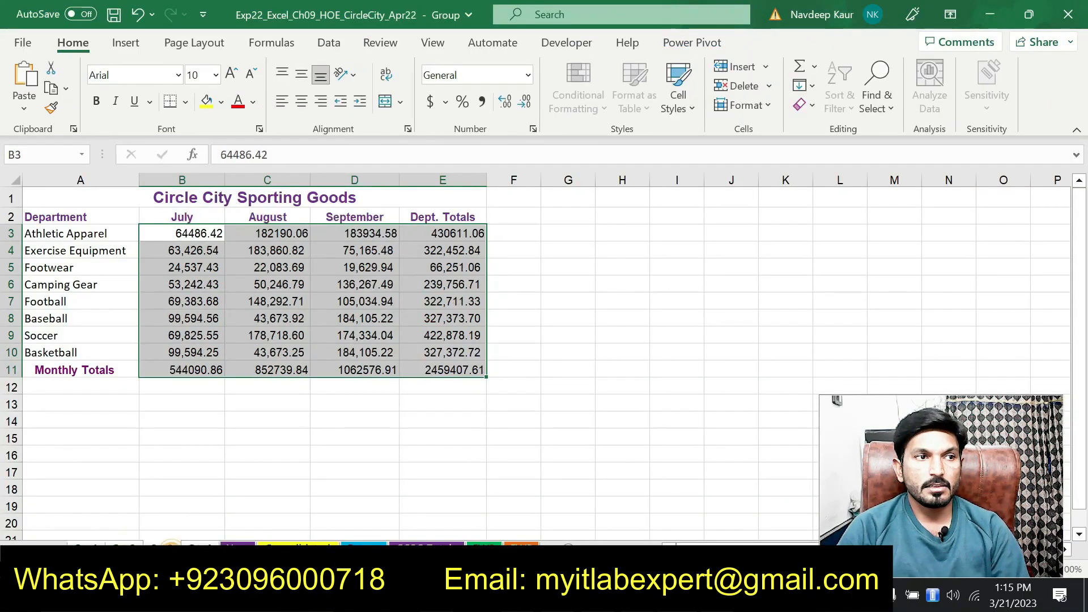
pyautogui.rightClick(95, 551)
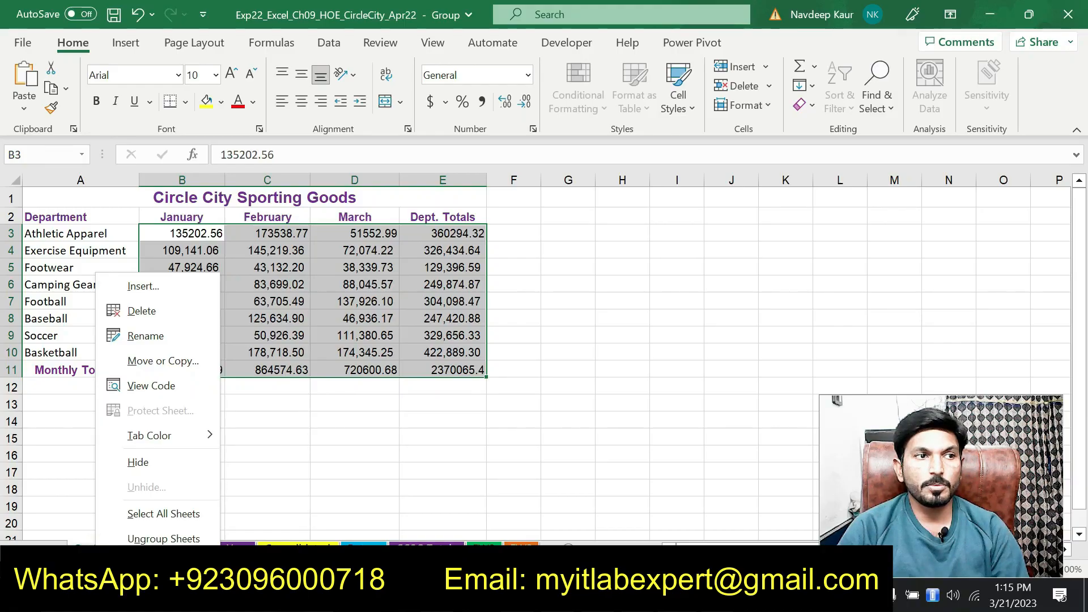
pyautogui.click(89, 551)
pyautogui.click(127, 549)
pyautogui.click(163, 550)
pyautogui.click(202, 550)
pyautogui.click(89, 550)
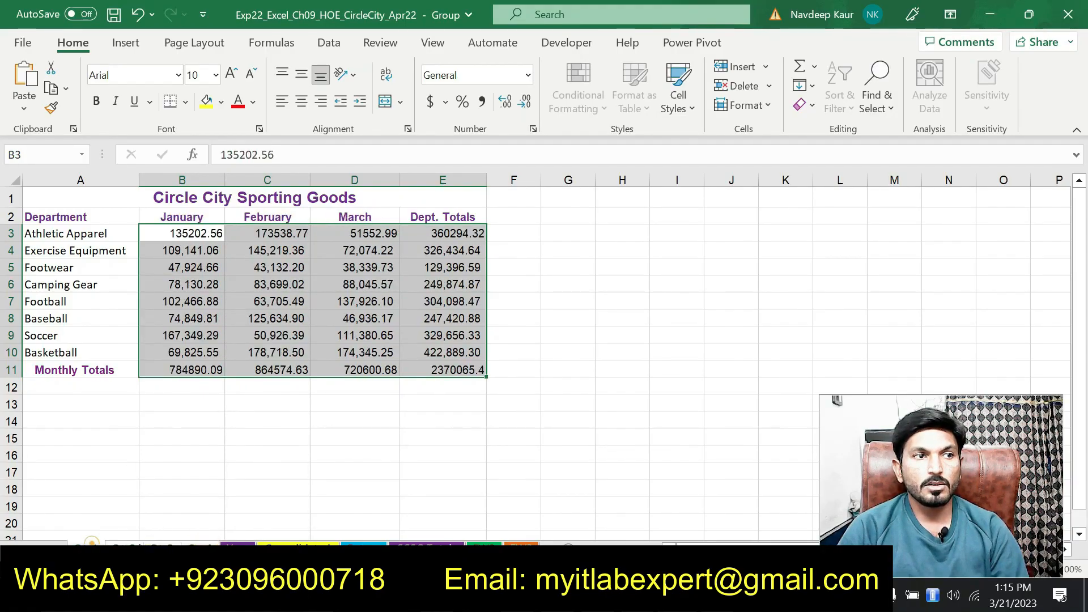
# Switch to the Word instructions and copy the range B3:E3 from the highlighted step 4 paragraph
pyautogui.hotkey('alt', 'Tab')
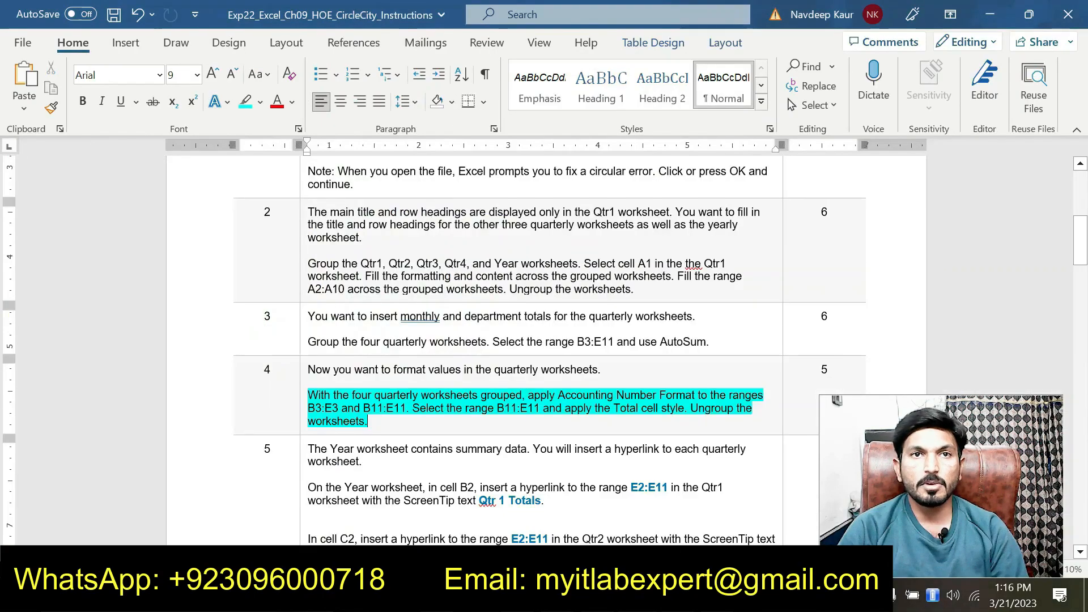
pyautogui.click(300, 409)
pyautogui.click(312, 411)
pyautogui.moveTo(308, 408); pyautogui.dragTo(338, 408)
pyautogui.hotkey('ctrl', 'c')
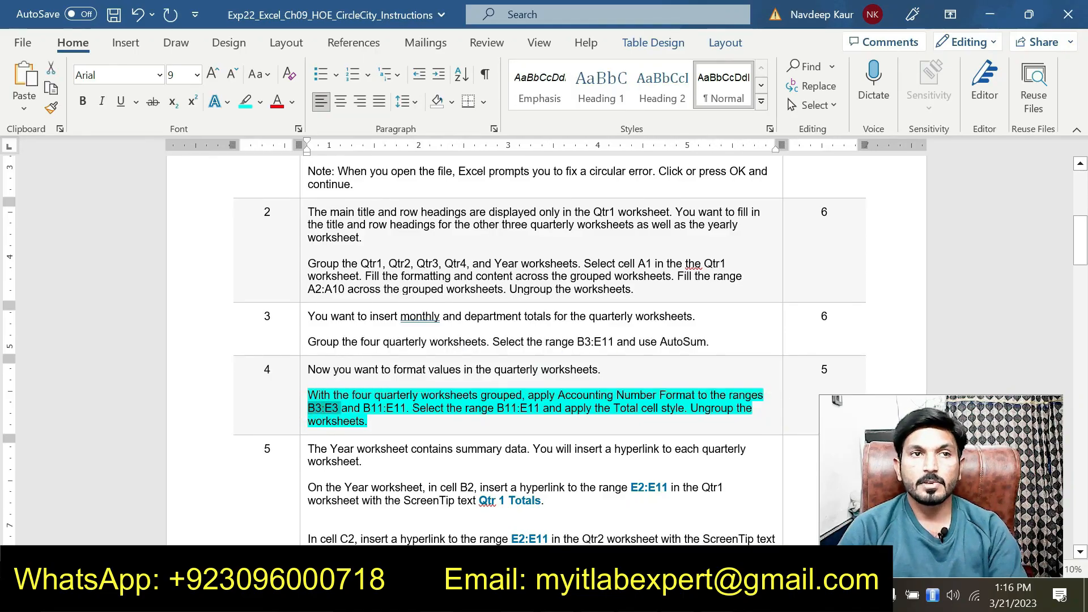
# Switch to Excel and apply the Accounting number format with two decimals and the $ symbol to B3:E3 on the grouped worksheets
pyautogui.hotkey('alt', 'Tab')
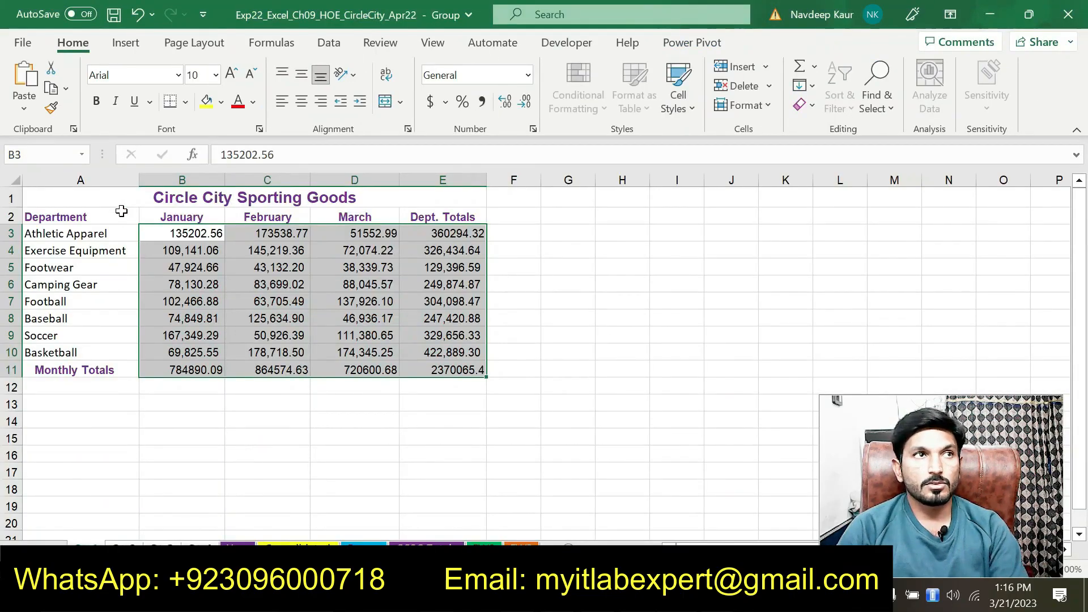
pyautogui.click(63, 157)
pyautogui.hotkey('ctrl', 'v')
pyautogui.press('Return')
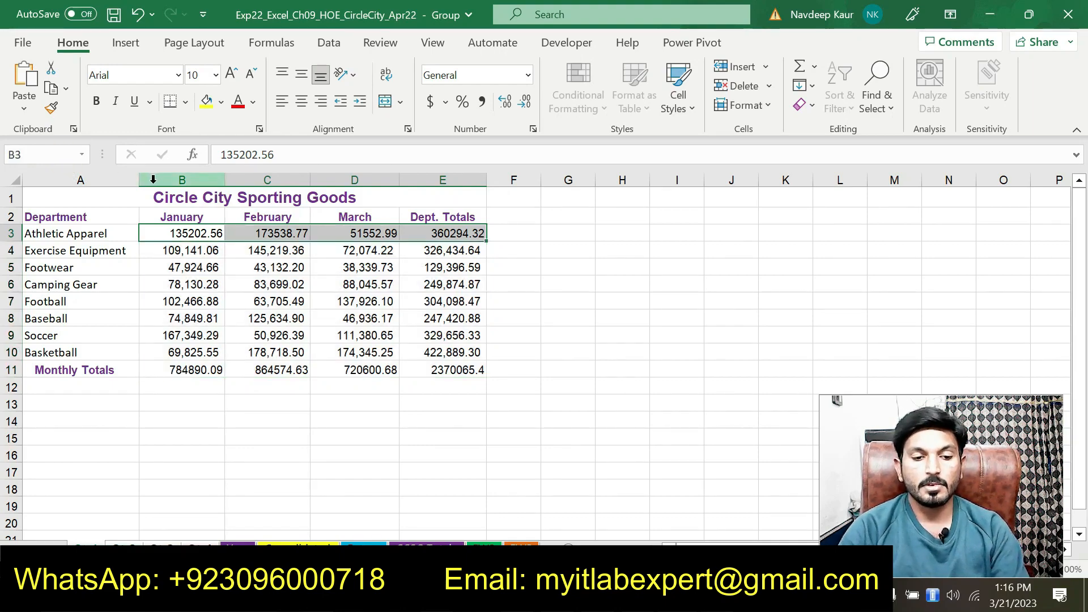
pyautogui.click(531, 130)
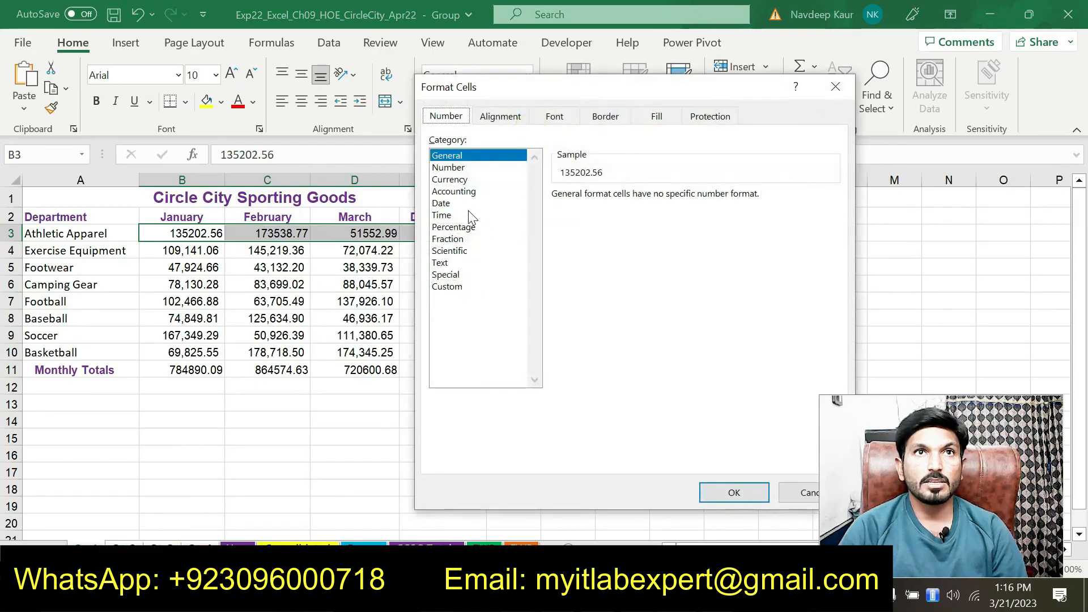
pyautogui.click(465, 193)
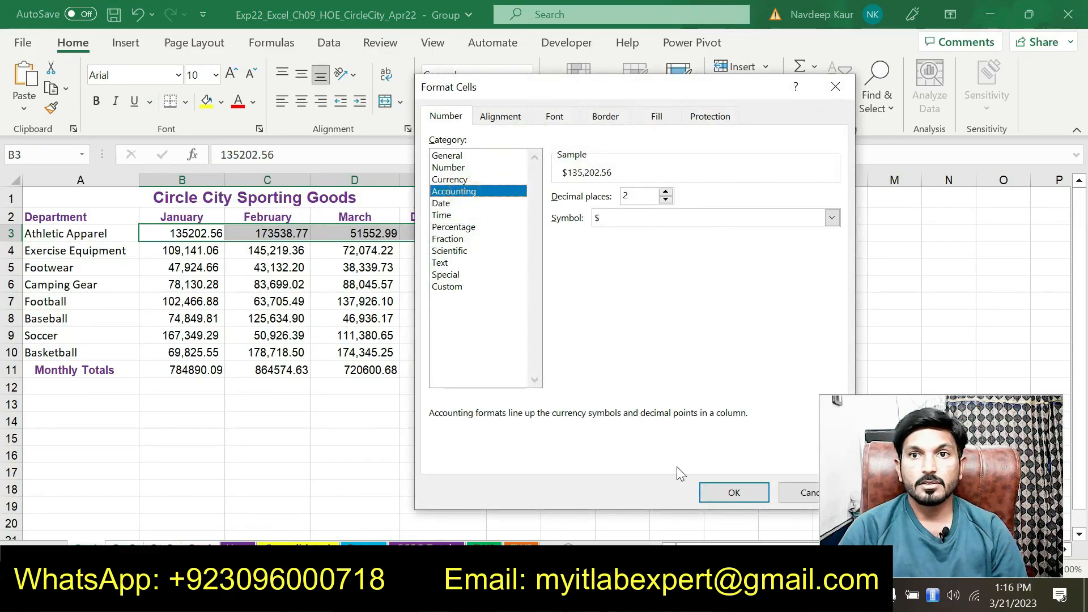
pyautogui.click(712, 489)
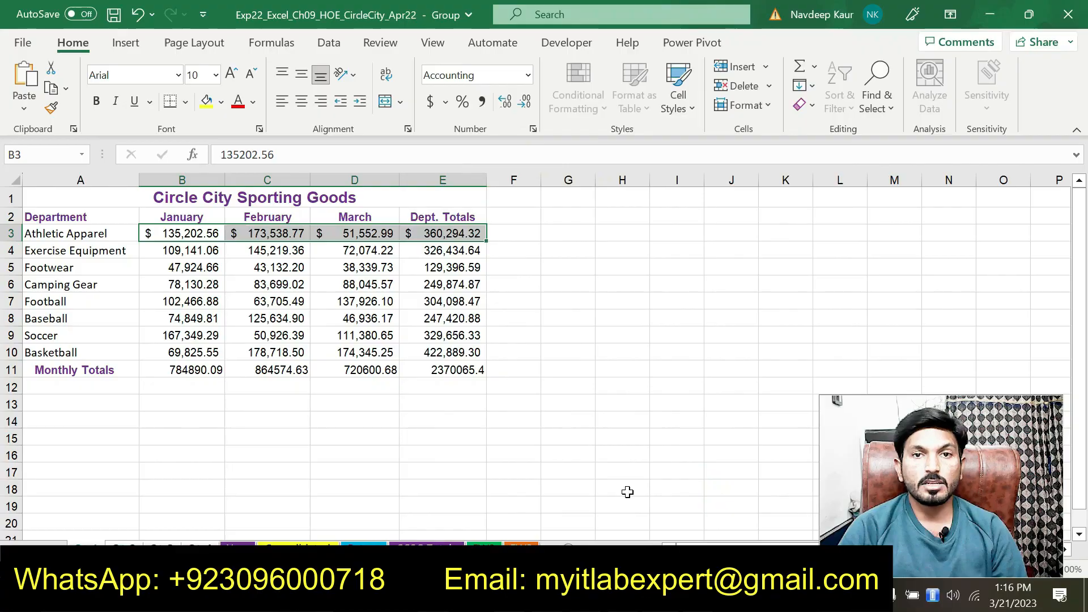
# Consult the second range in the Word instructions, then apply the Accounting number format to B11:E11 across the grouped Excel worksheets
pyautogui.hotkey('alt', 'Tab')
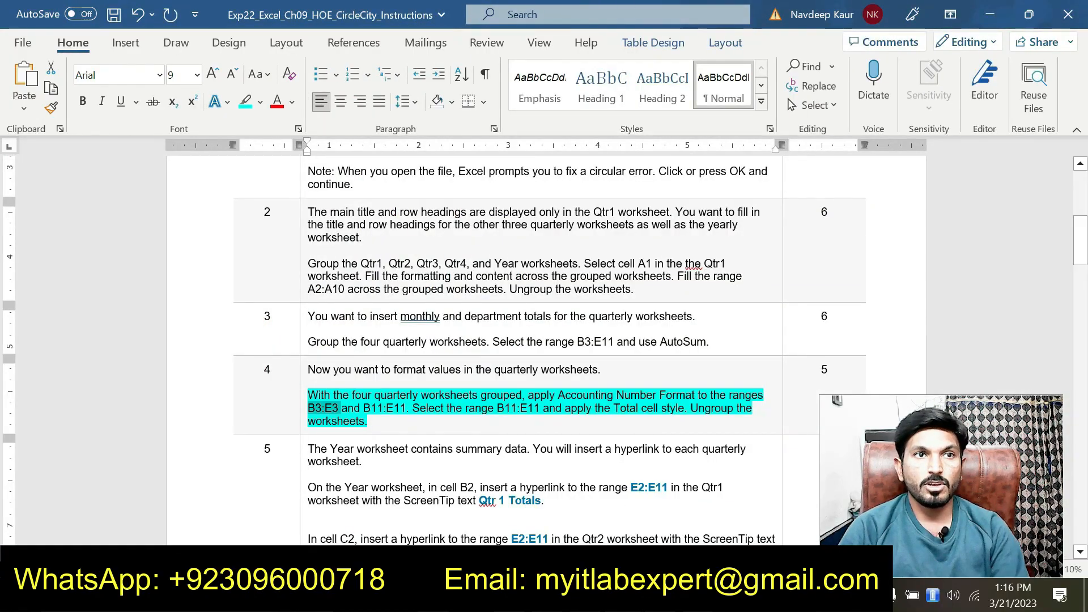
pyautogui.moveTo(364, 409); pyautogui.dragTo(405, 408)
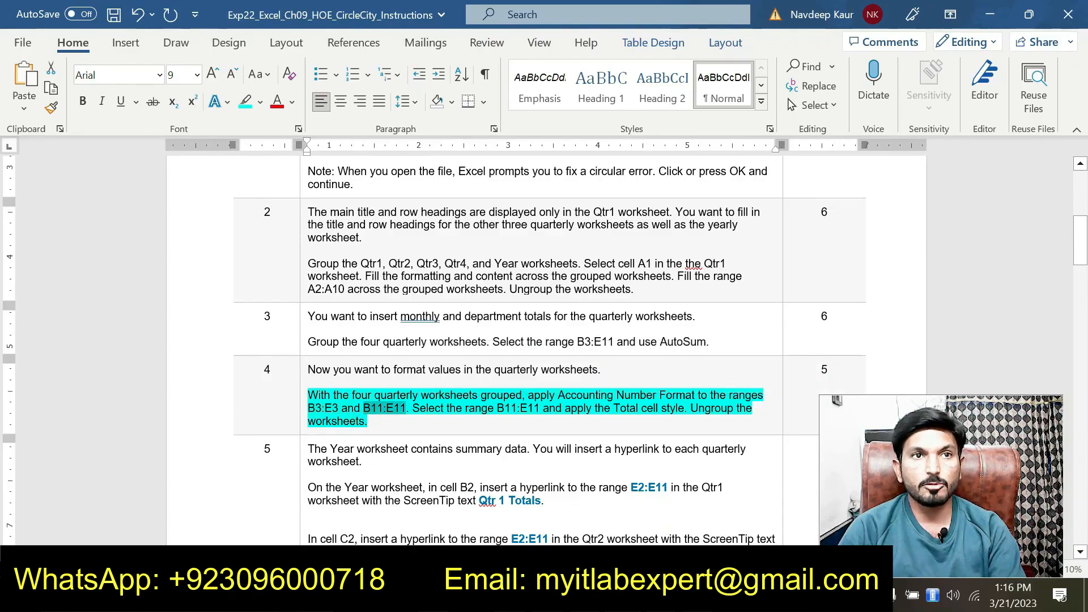
pyautogui.hotkey('alt', 'Tab')
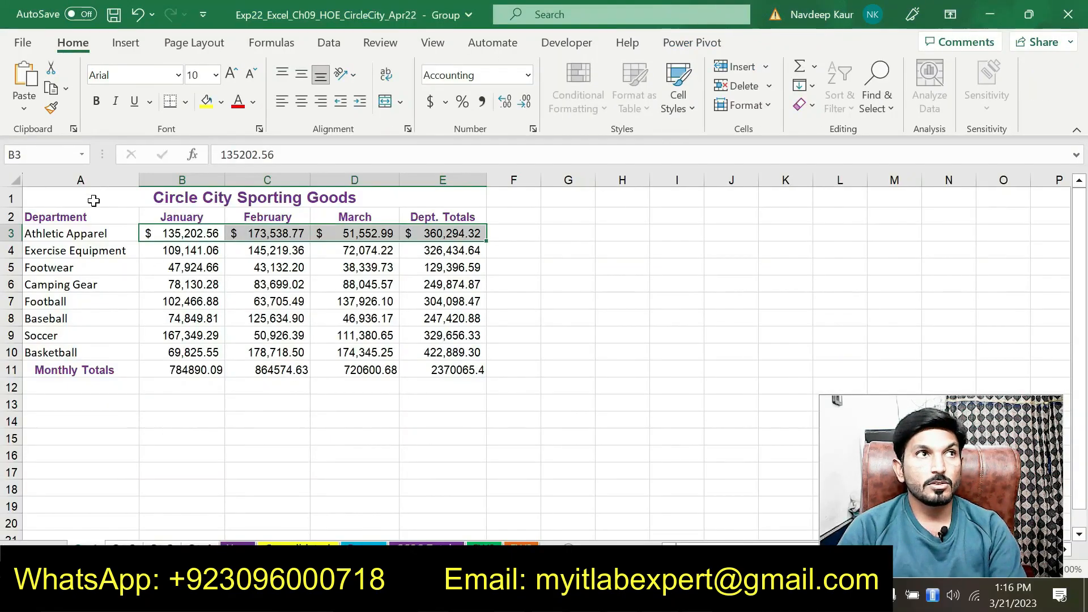
pyautogui.click(48, 155)
pyautogui.write('B11:E11')
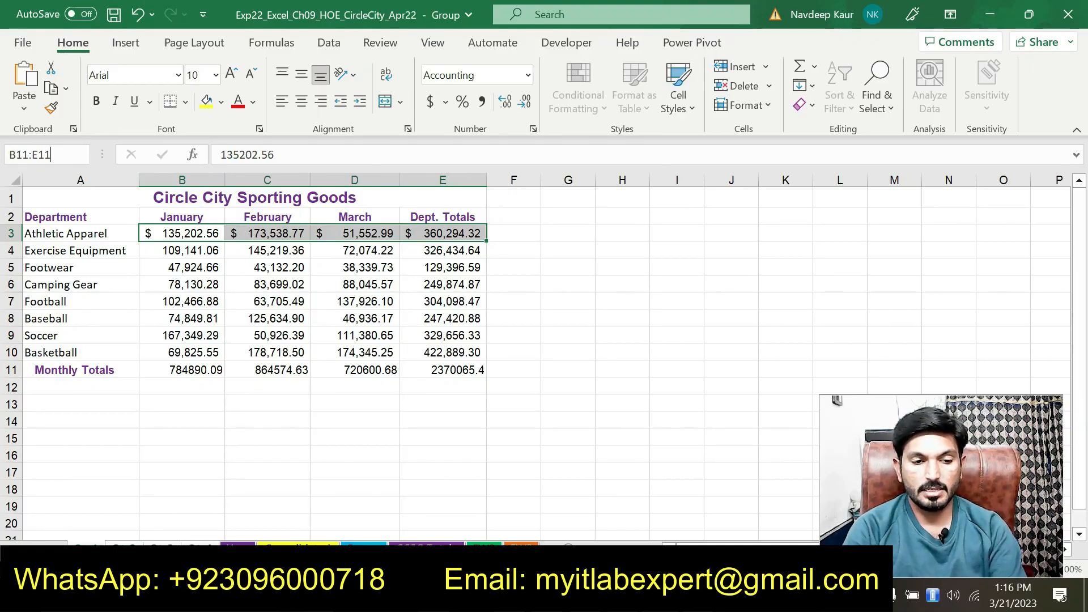
pyautogui.press('Return')
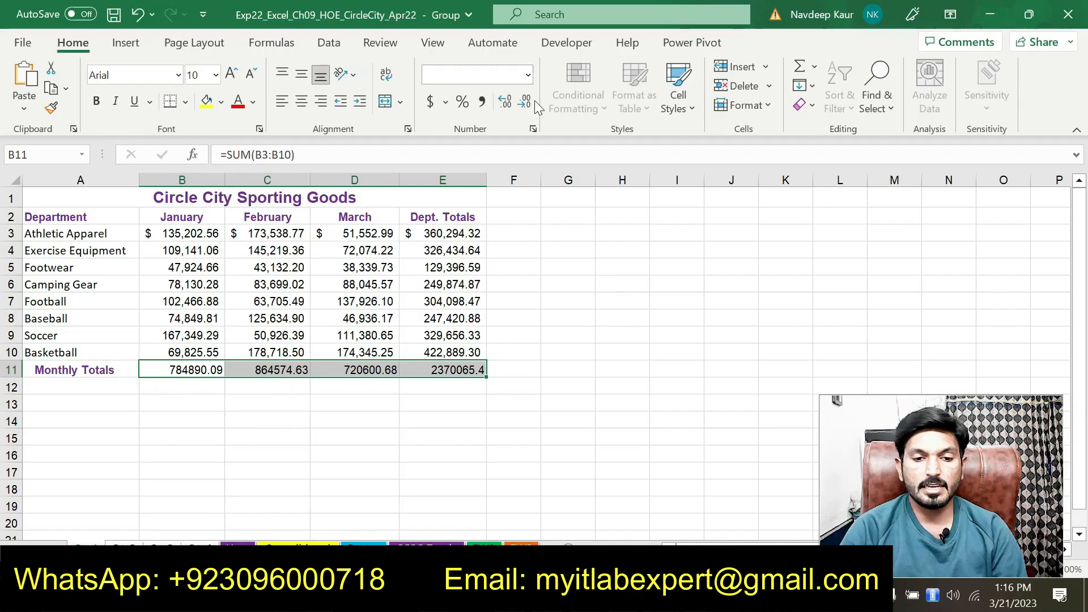
pyautogui.click(533, 130)
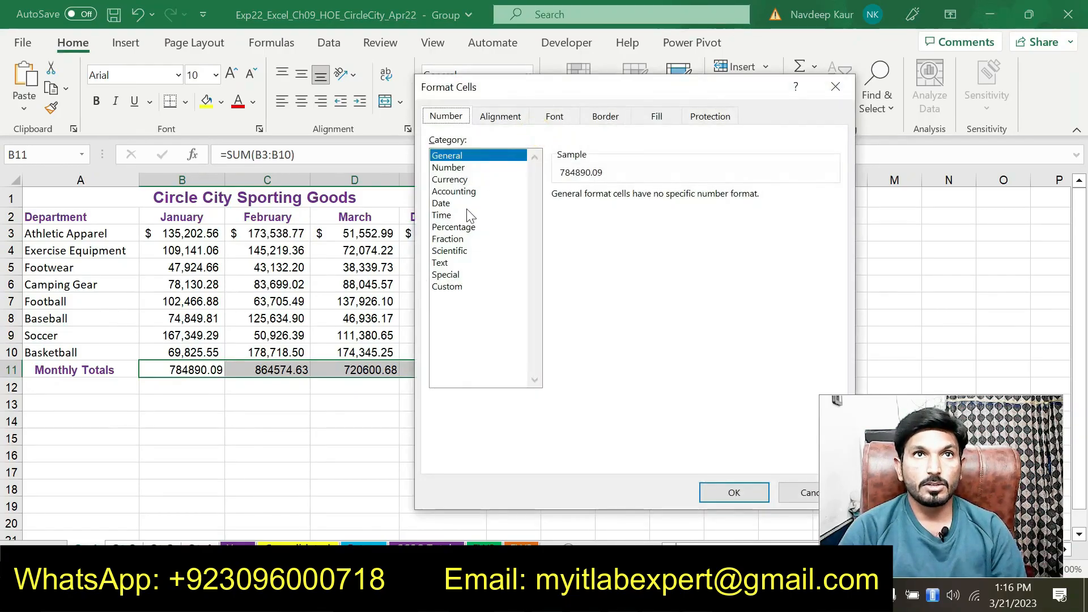
pyautogui.click(462, 193)
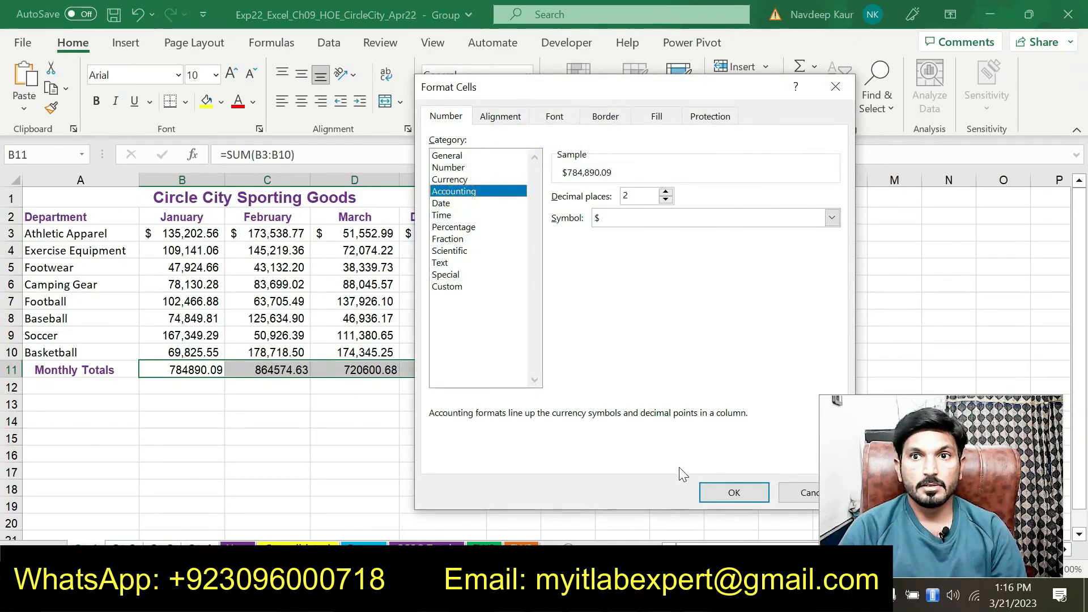
pyautogui.click(701, 492)
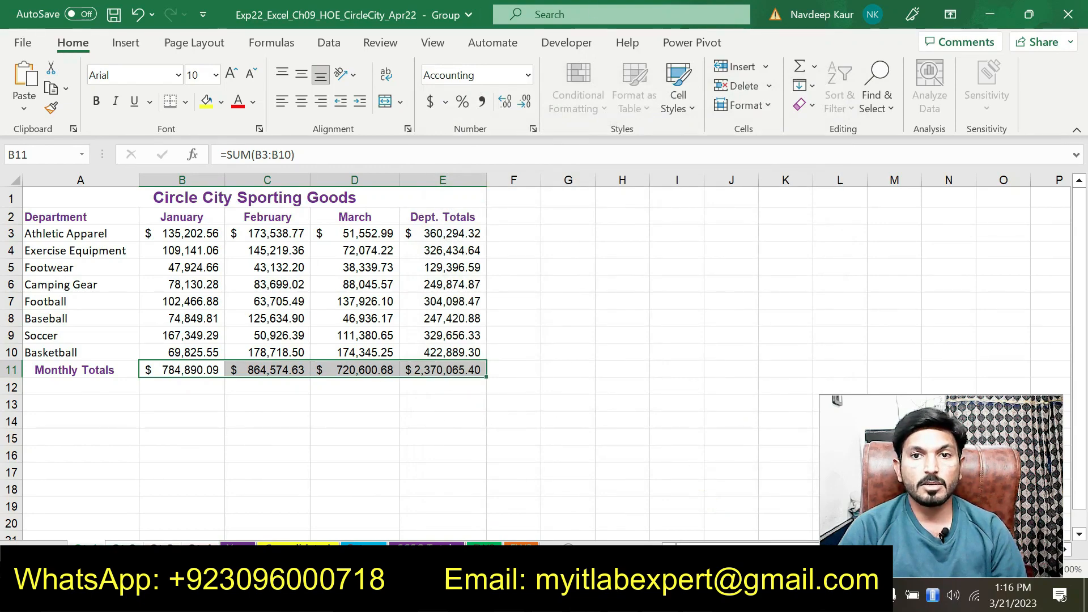
# Recheck step 4 in the Word instructions, then apply the Total cell style to B11:E11 on the grouped Excel worksheets
pyautogui.click(538, 596)
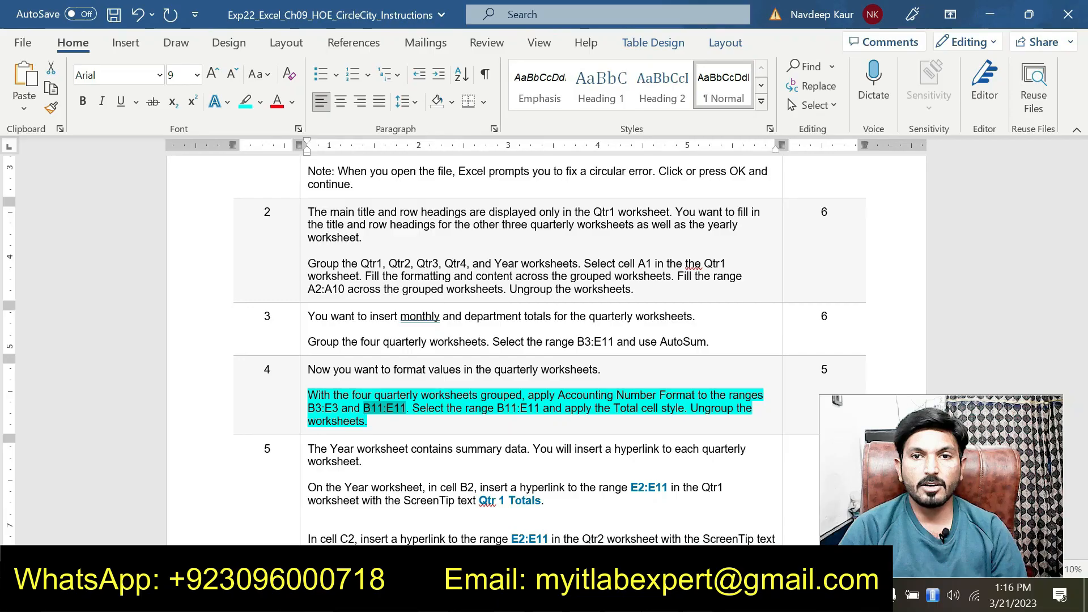
pyautogui.click(661, 597)
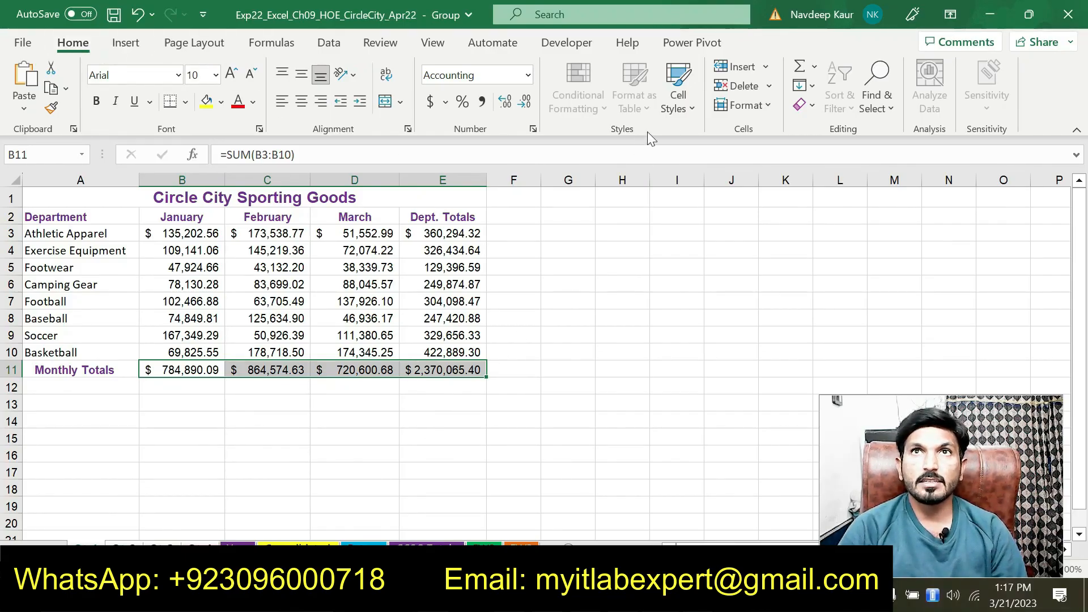
pyautogui.click(693, 108)
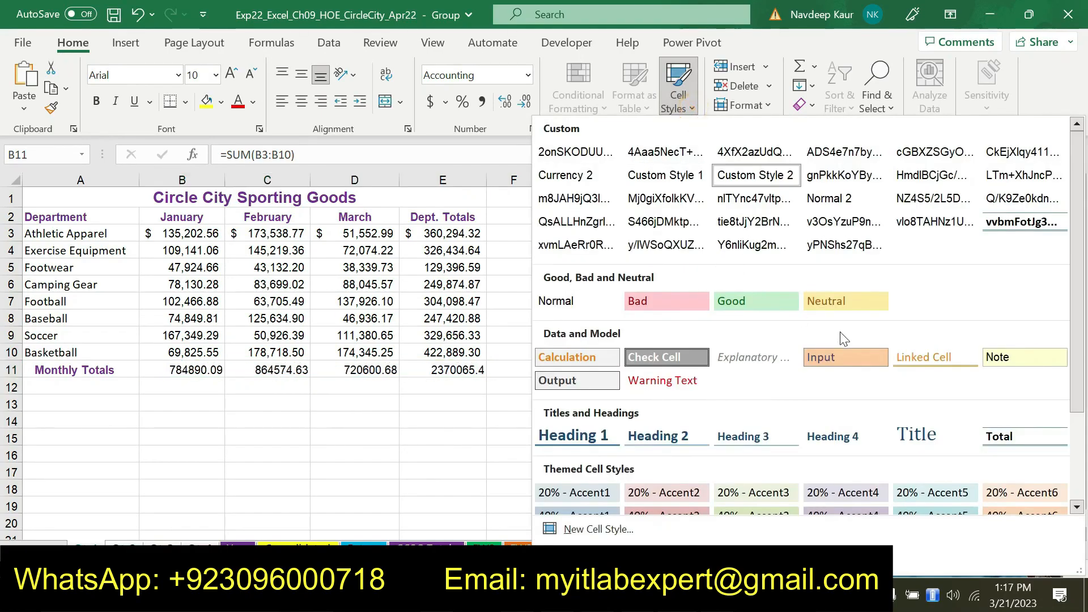
pyautogui.click(1004, 448)
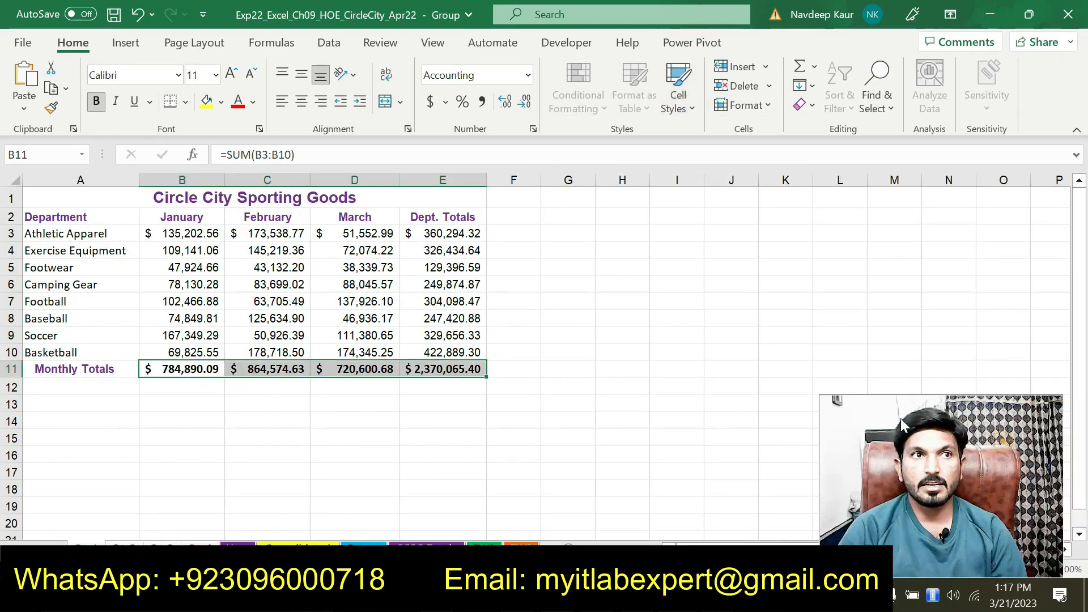
# Check the formatting of rows 3 and 11 on the Qtr2, Qtr3 and Qtr4 worksheets and return to Qtr1
pyautogui.click(123, 545)
pyautogui.click(161, 545)
pyautogui.click(199, 546)
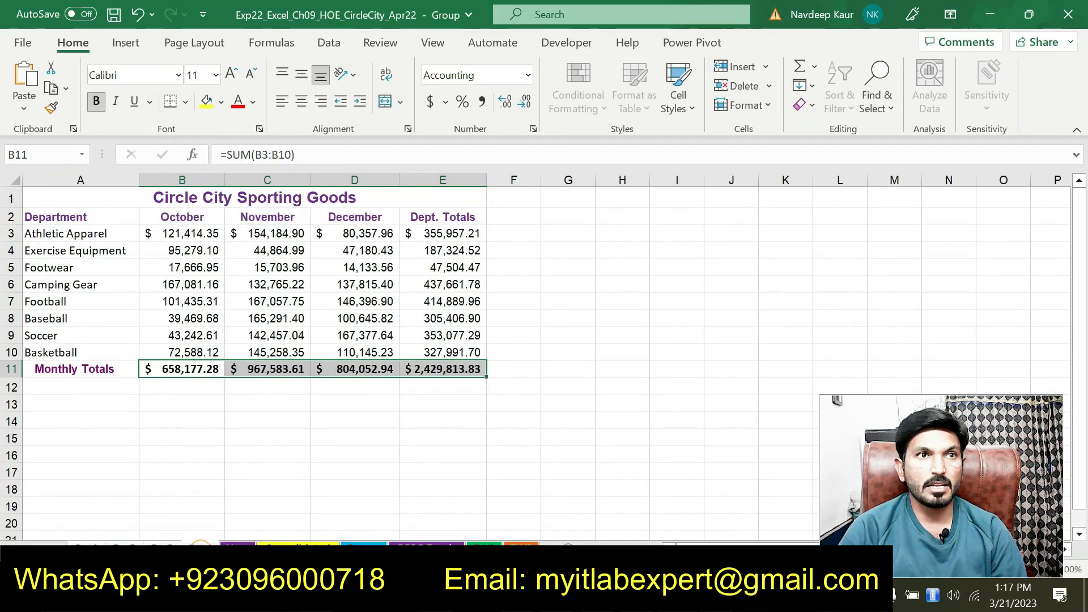
pyautogui.click(94, 546)
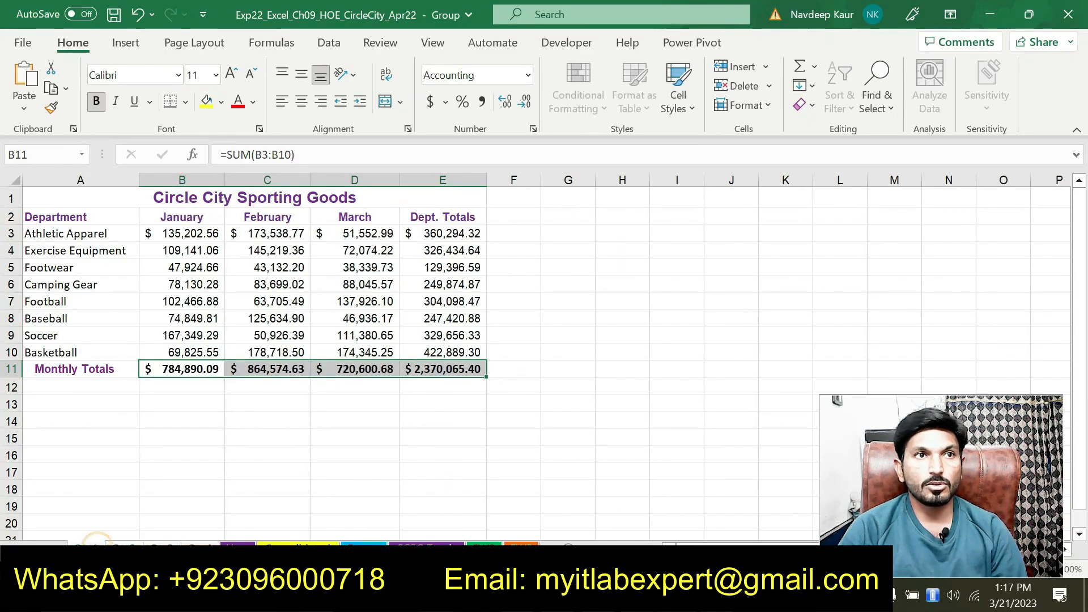
# Ungroup the quarterly worksheets, deselect the totals row on Qtr1 and save the workbook
pyautogui.rightClick(96, 541)
pyautogui.click(165, 531)
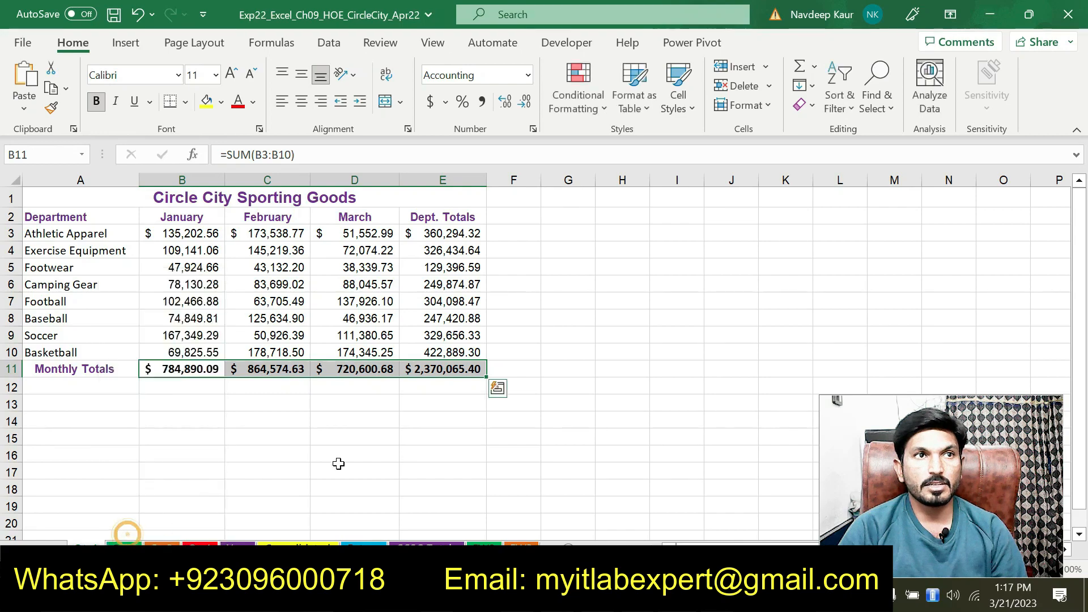
pyautogui.click(357, 456)
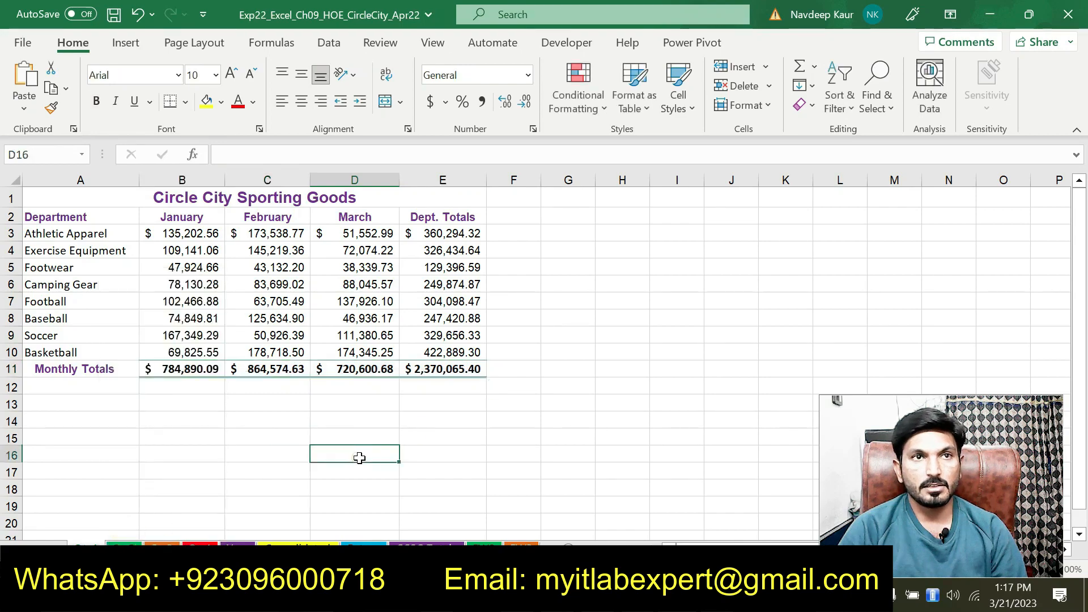
pyautogui.click(118, 19)
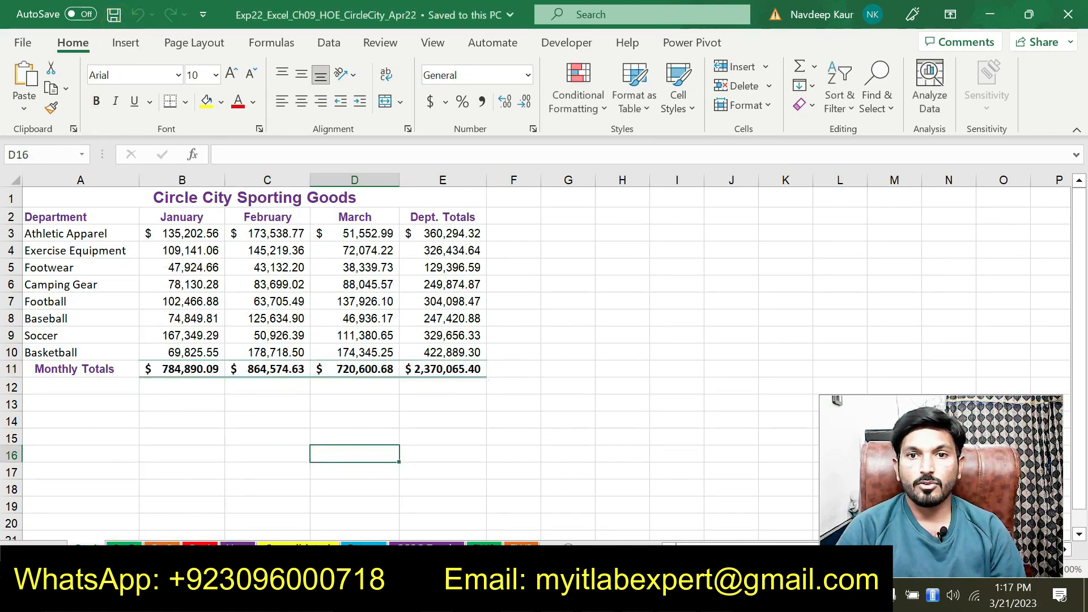
# Switch to the Word instructions and remove the turquoise highlight from the completed step 4 paragraph
pyautogui.hotkey('alt', 'Tab')
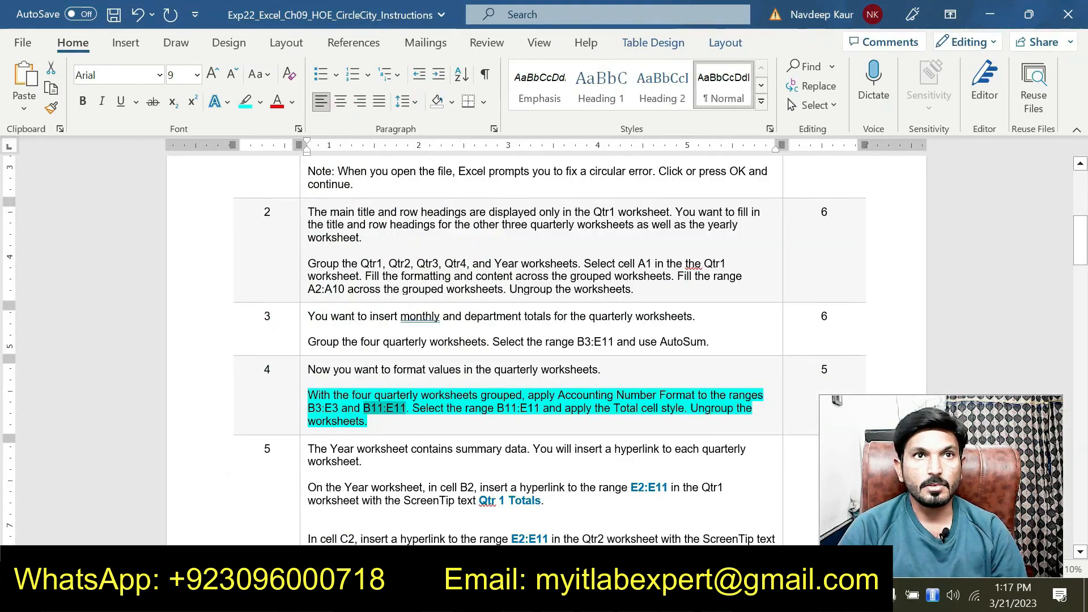
pyautogui.tripleClick(389, 418)
pyautogui.click(373, 368)
# In step 5, highlight the cell B2 hyperlink paragraph in turquoise and the cell C2 hyperlink paragraph in bright green
pyautogui.scroll(-3, 538, 340)
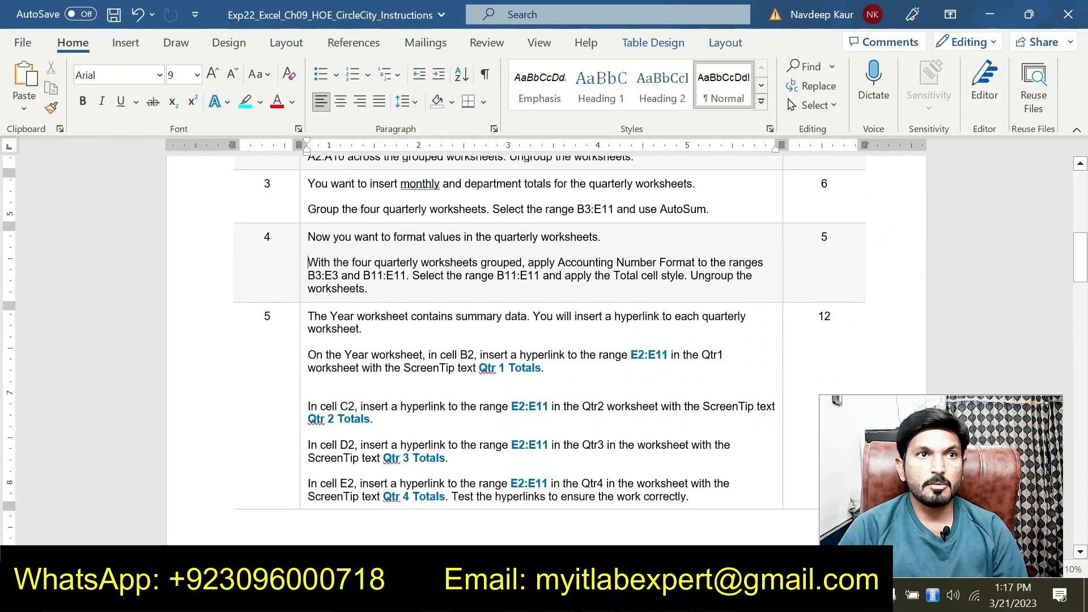
pyautogui.moveTo(307, 355); pyautogui.dragTo(555, 368)
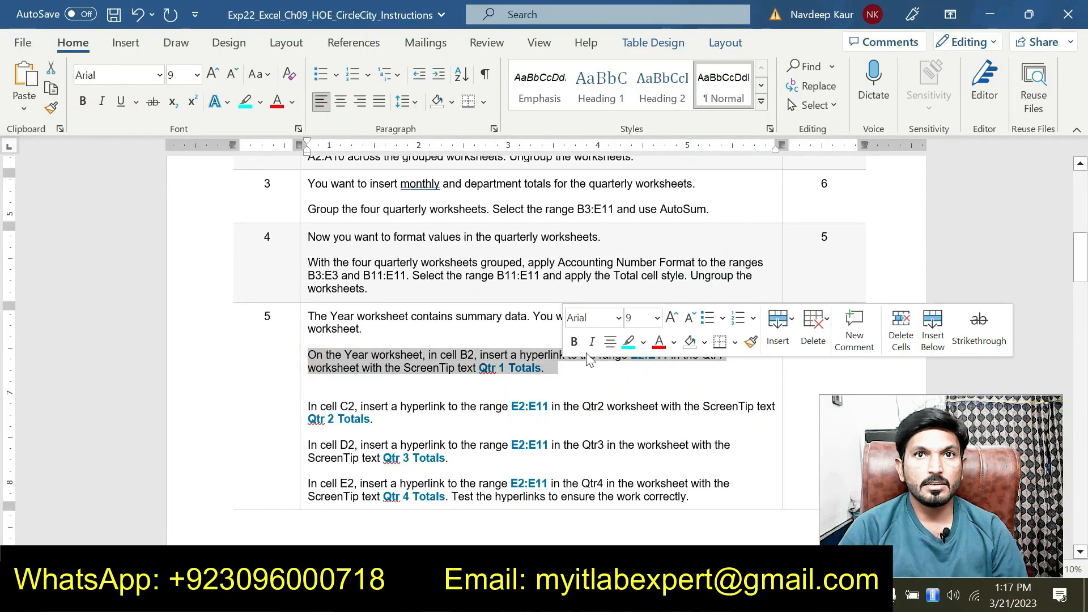
pyautogui.click(628, 342)
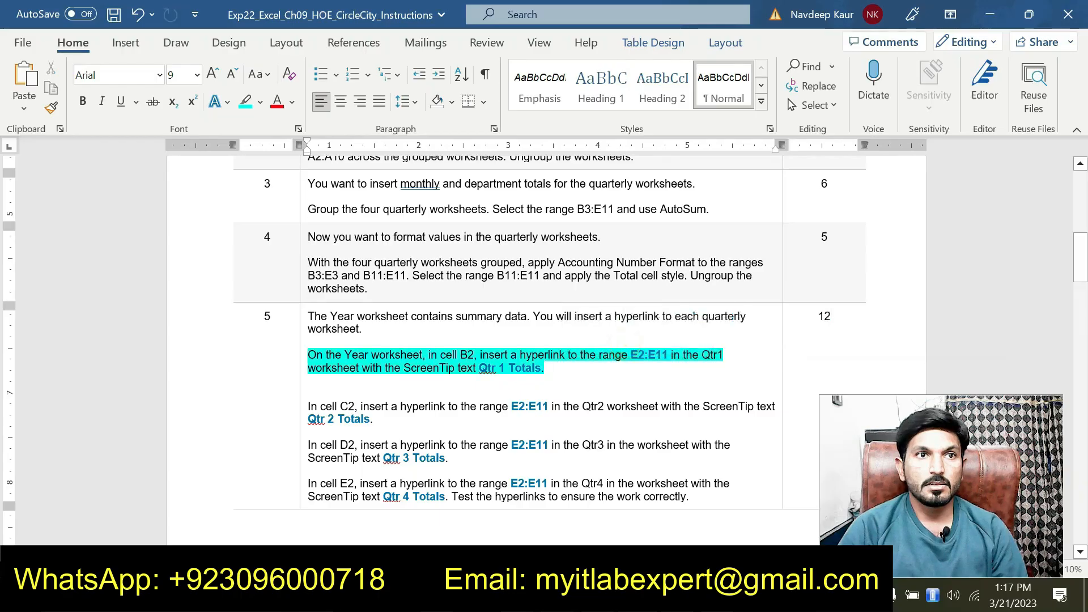
pyautogui.moveTo(393, 425); pyautogui.dragTo(308, 406)
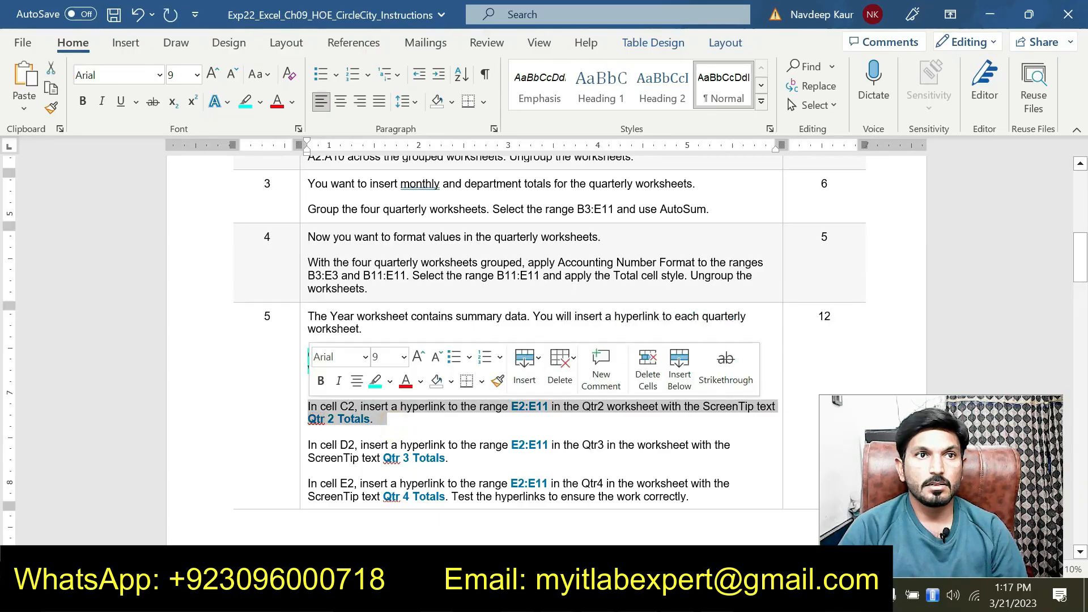
pyautogui.click(391, 389)
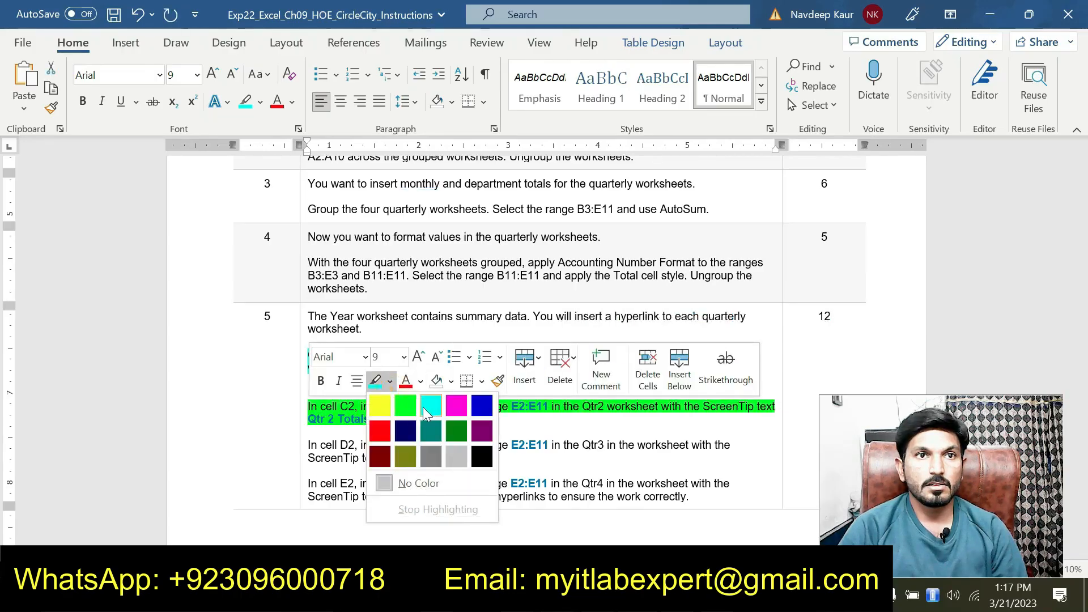
pyautogui.click(401, 406)
# Highlight the cell D2 hyperlink paragraph in yellow and the cell E2 hyperlink paragraph in pink
pyautogui.moveTo(453, 459); pyautogui.dragTo(307, 445)
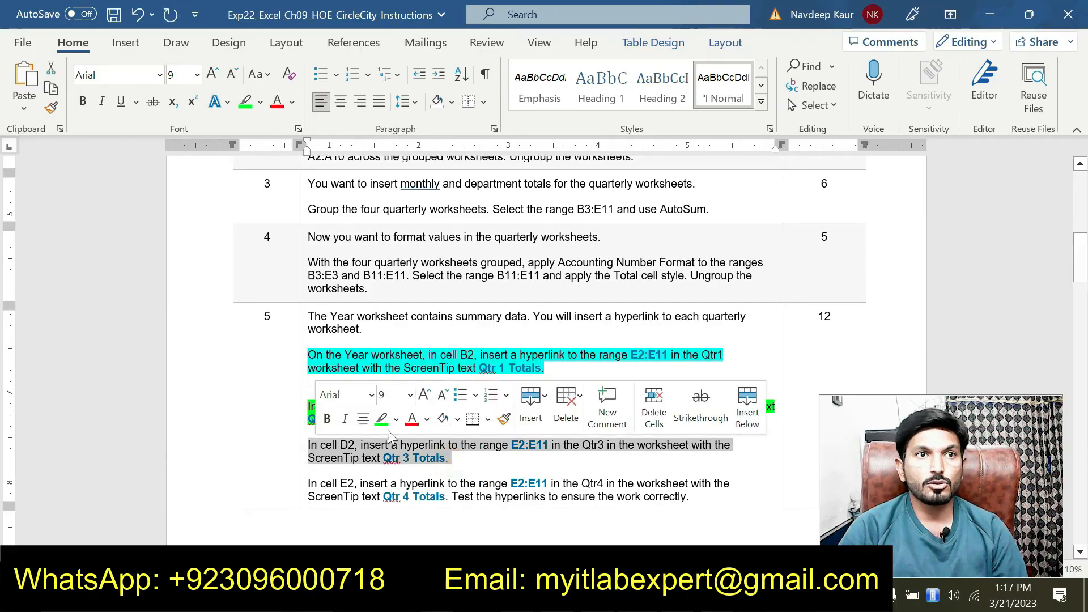
pyautogui.click(396, 418)
pyautogui.click(386, 443)
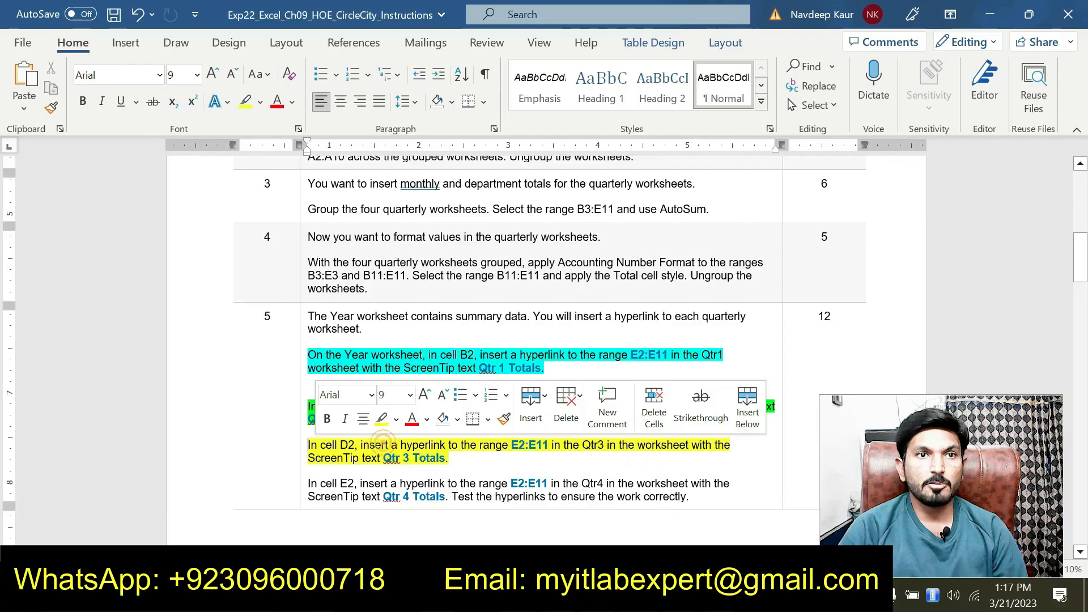
pyautogui.moveTo(692, 499); pyautogui.dragTo(309, 485)
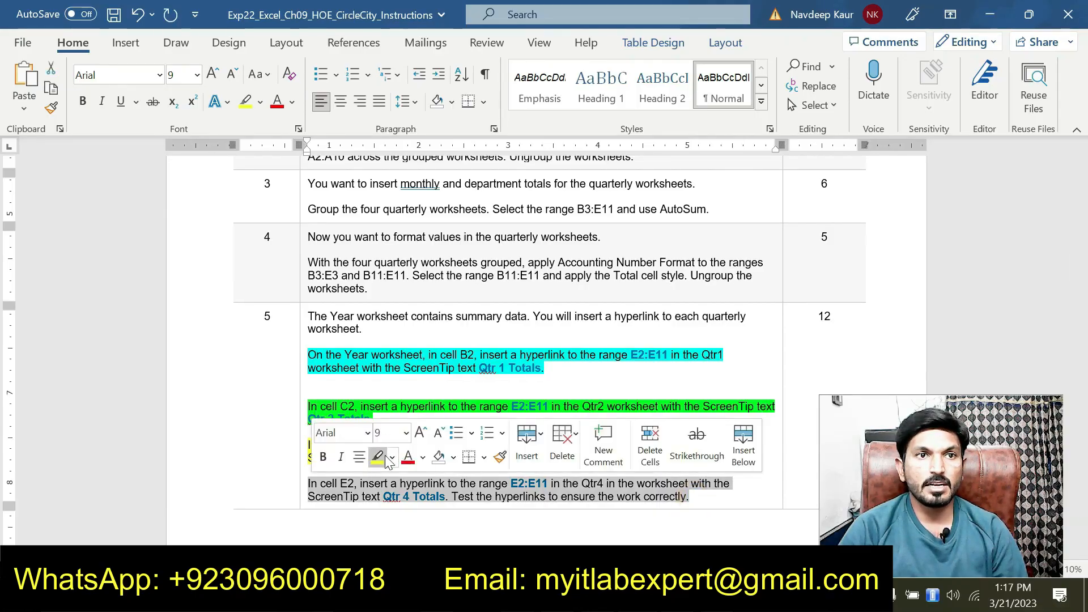
pyautogui.click(392, 457)
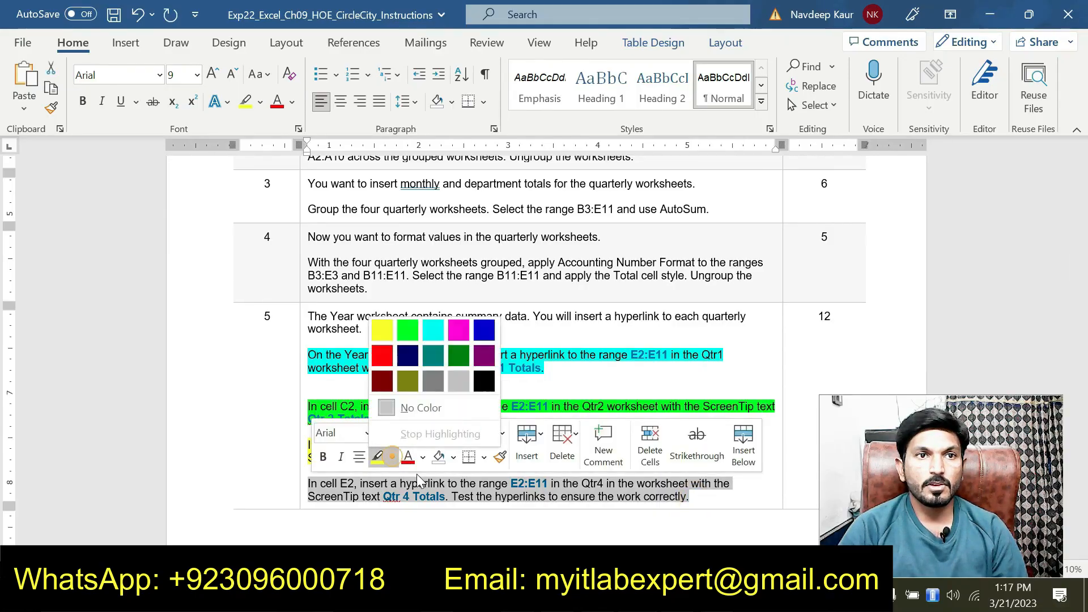
pyautogui.click(460, 328)
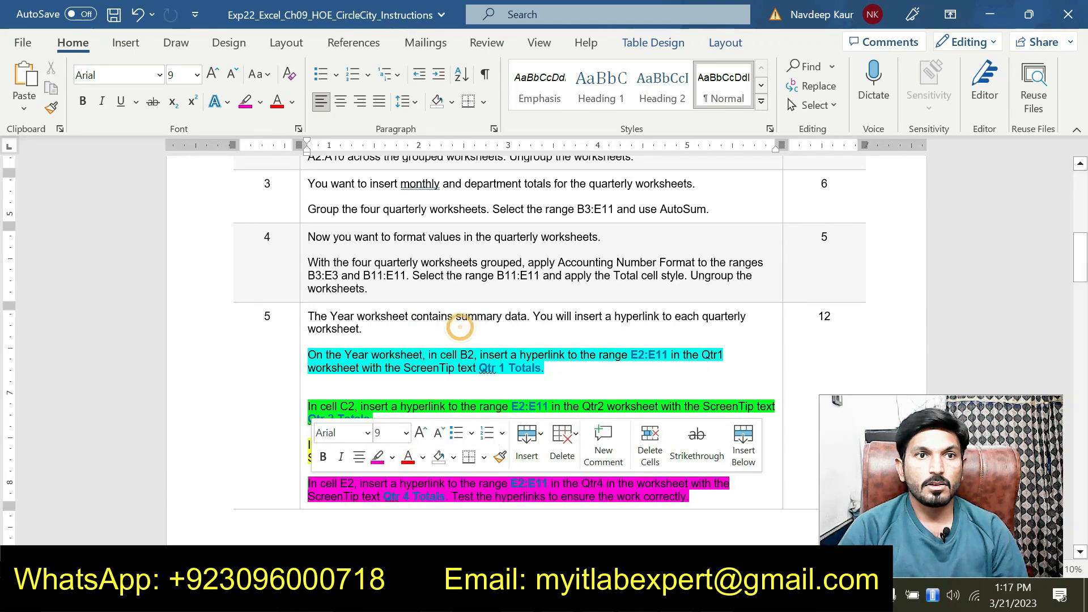
# Review the cell B2 hyperlink instruction, switch to the Excel workbook and select cell B2 on the Year worksheet
pyautogui.click(497, 388)
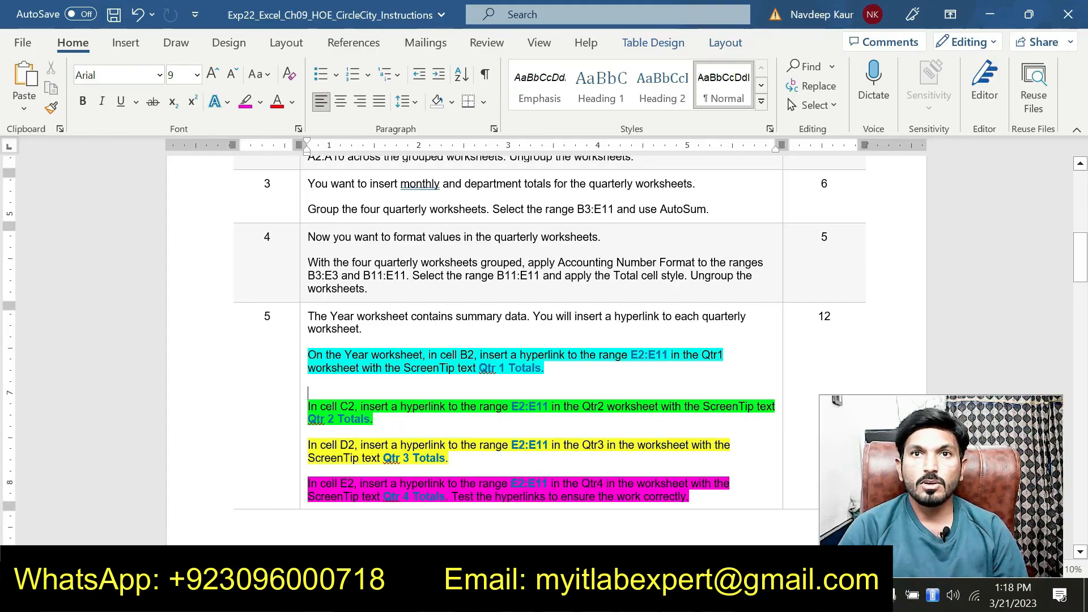
pyautogui.doubleClick(649, 355)
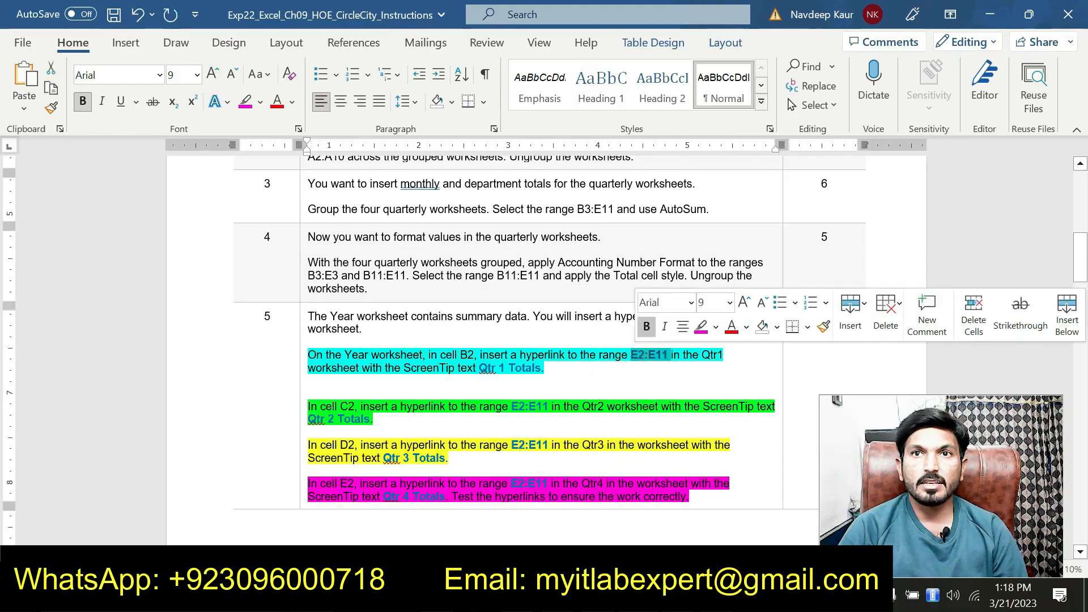
pyautogui.click(694, 357)
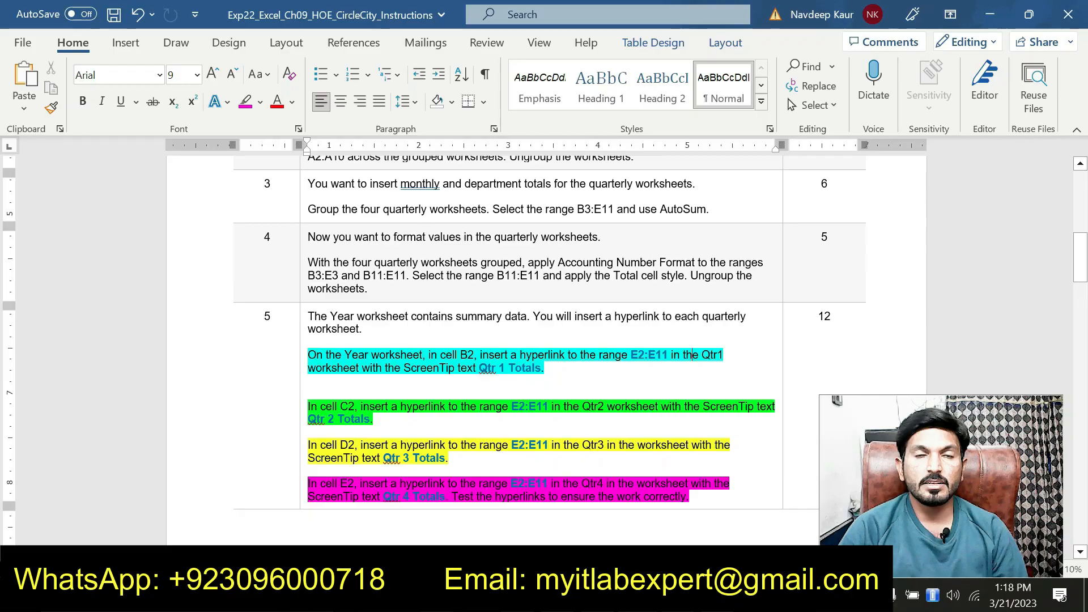
pyautogui.hotkey('alt', 'Tab')
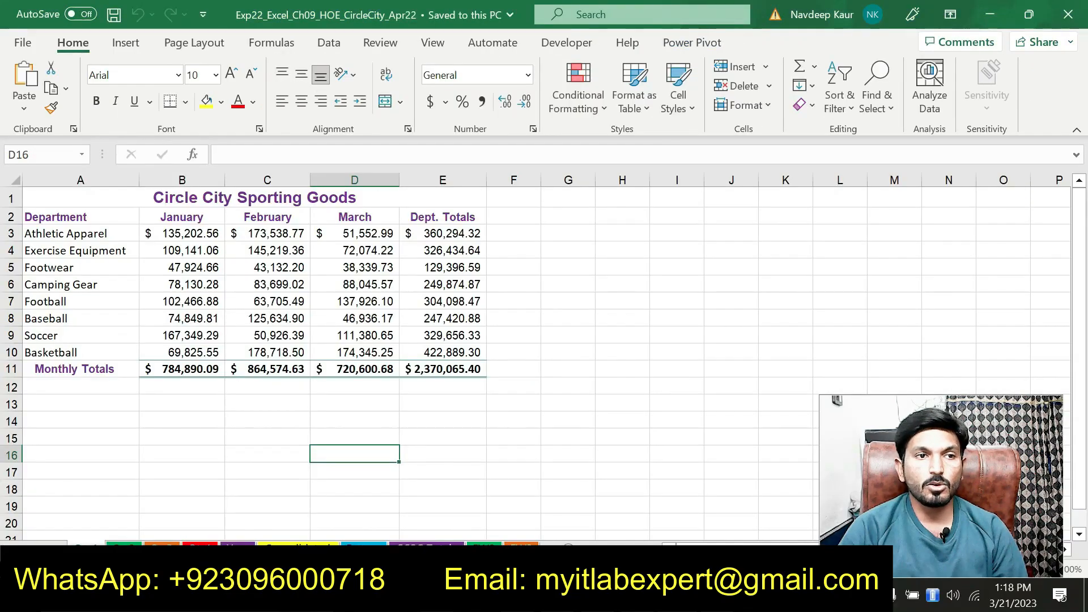
pyautogui.click(237, 545)
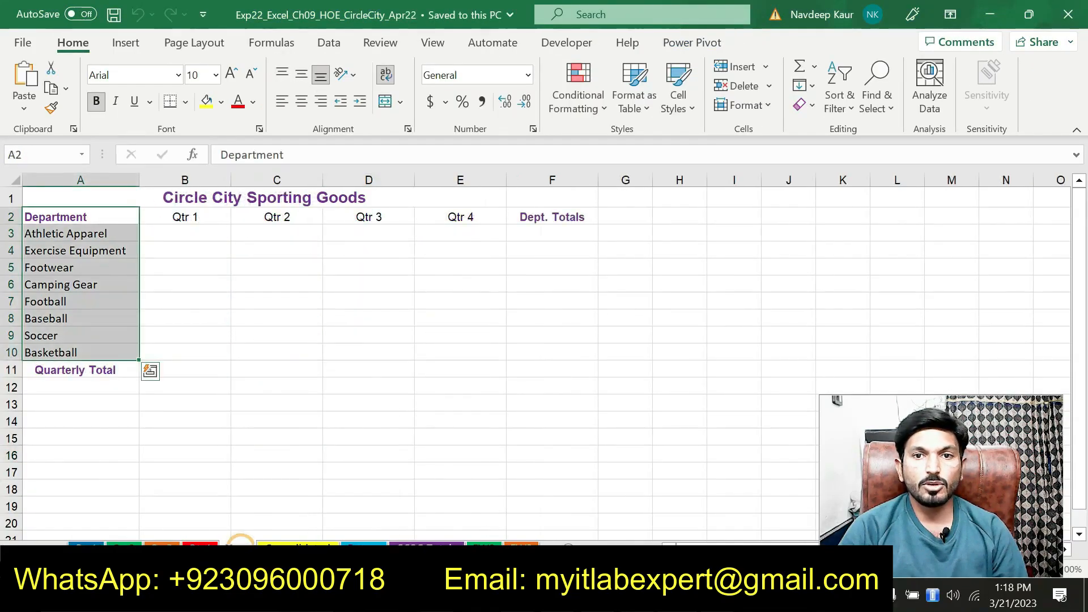
pyautogui.hotkey('alt', 'Tab')
pyautogui.hotkey('alt', 'Tab')
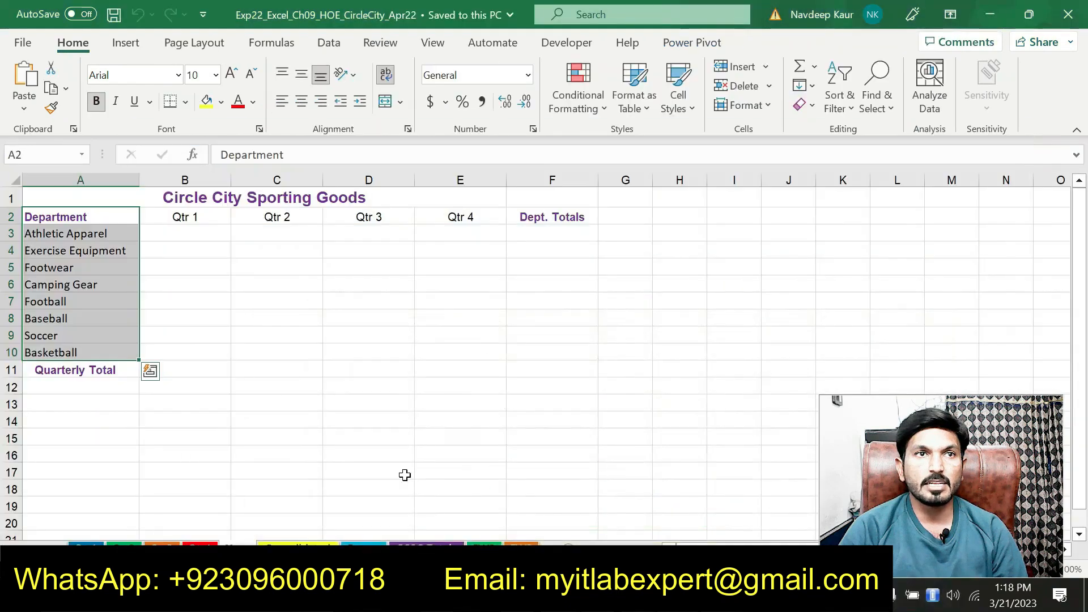
pyautogui.click(203, 233)
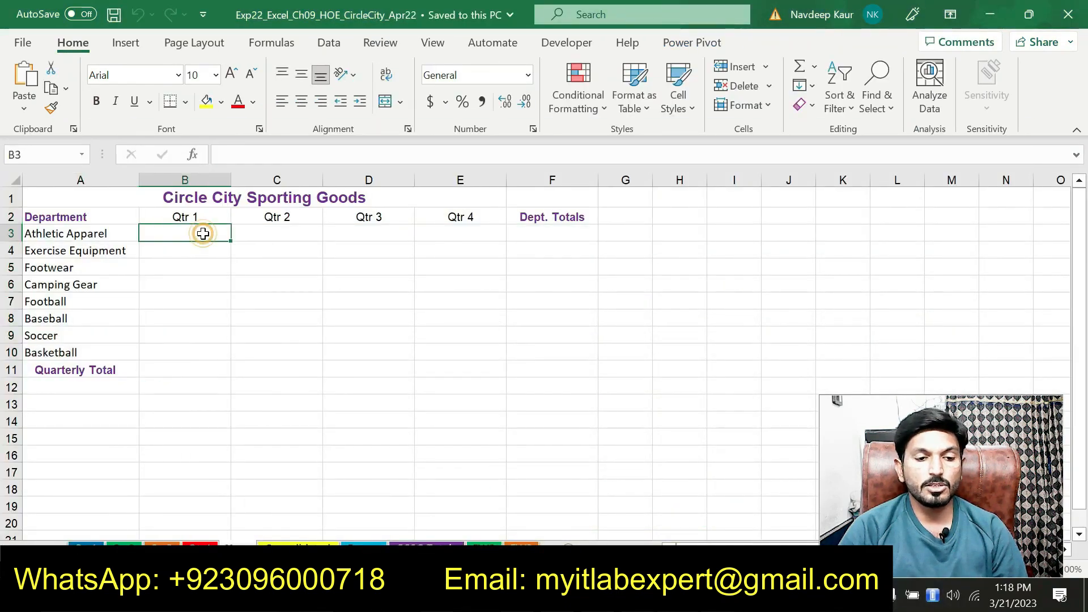
pyautogui.click(196, 217)
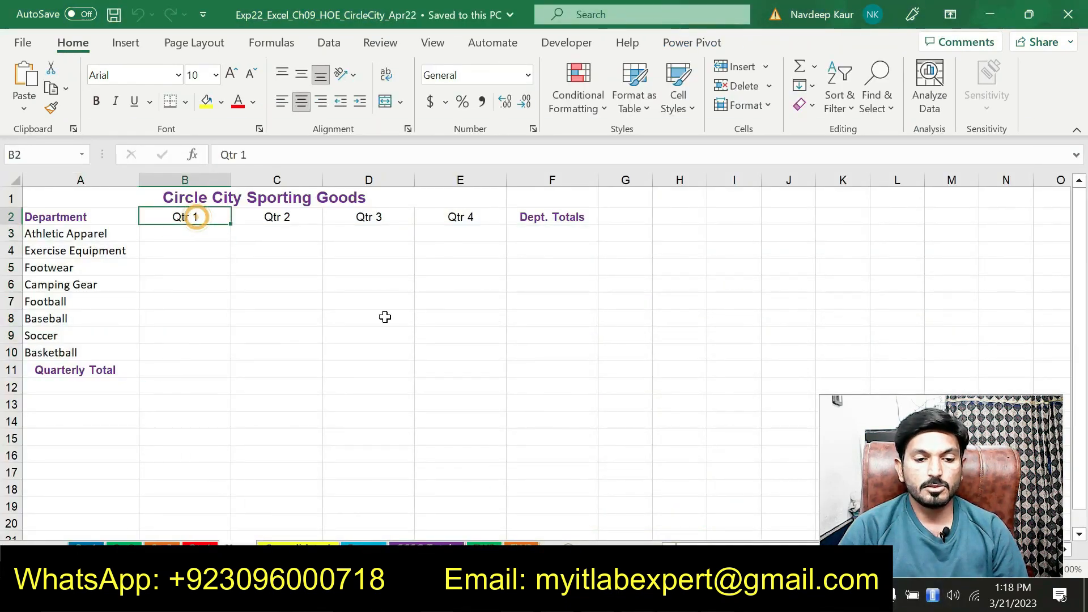
# Recheck the range and ScreenTip text in the Word instructions and start a hyperlink in Excel cell B2 to a place in this document
pyautogui.hotkey('alt', 'Tab')
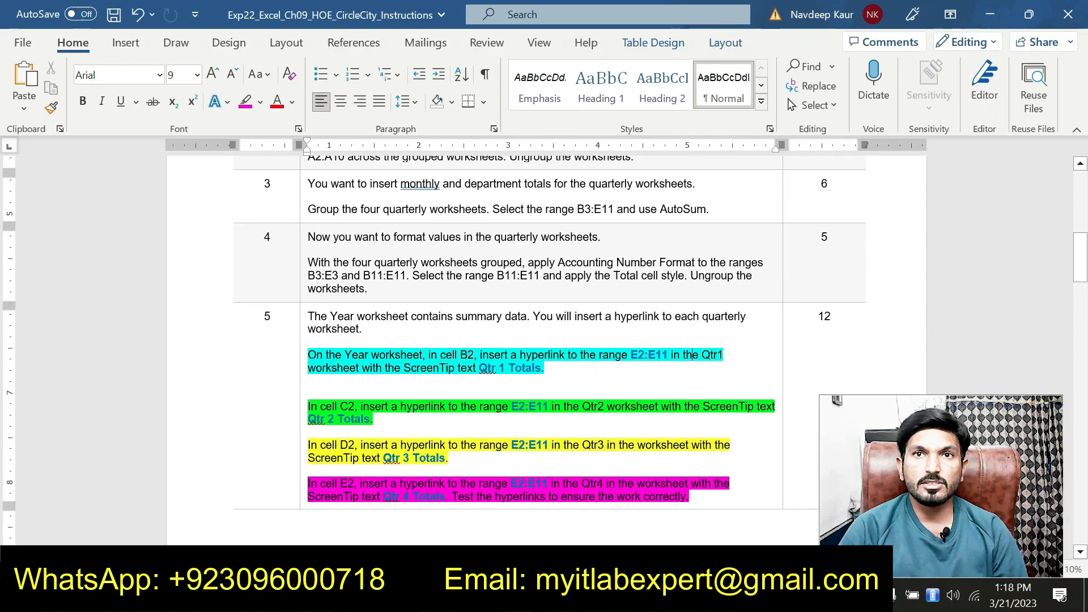
pyautogui.rightClick(638, 356)
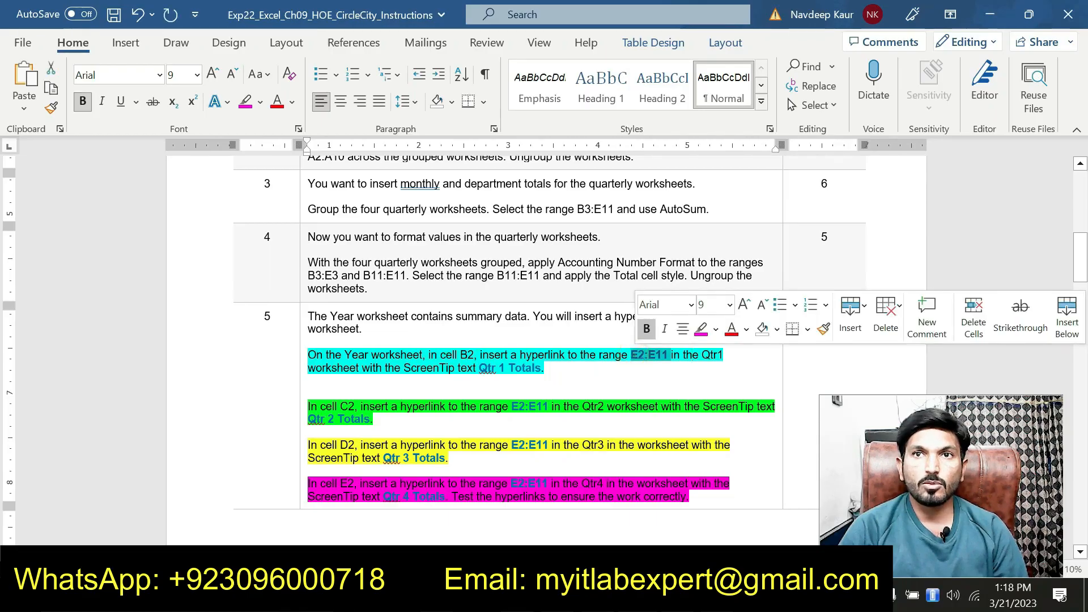
pyautogui.click(710, 362)
pyautogui.moveTo(541, 368); pyautogui.dragTo(479, 370)
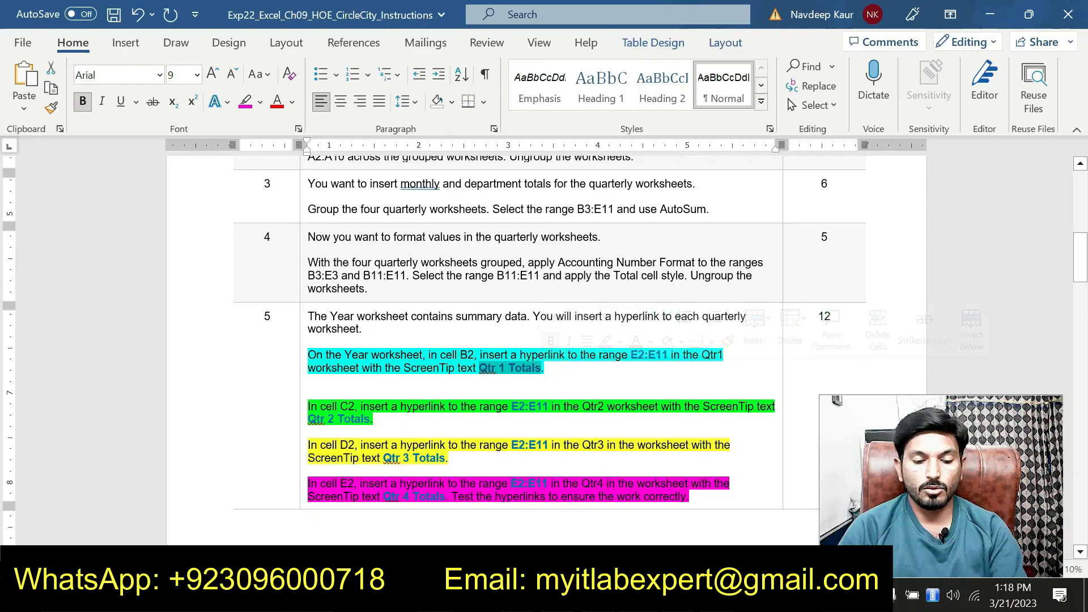
pyautogui.hotkey('alt', 'Tab')
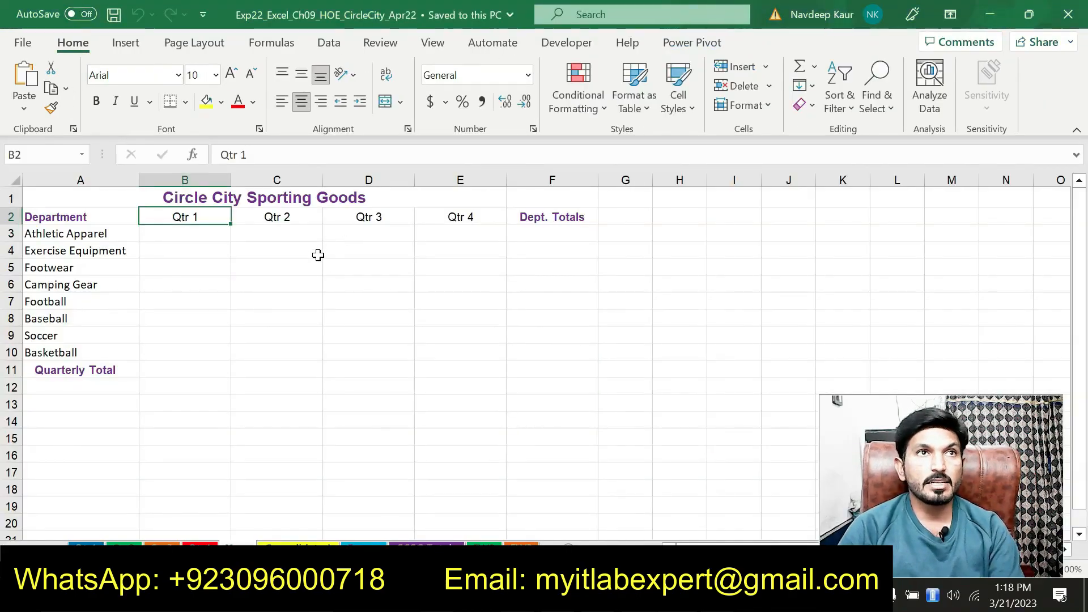
pyautogui.click(126, 44)
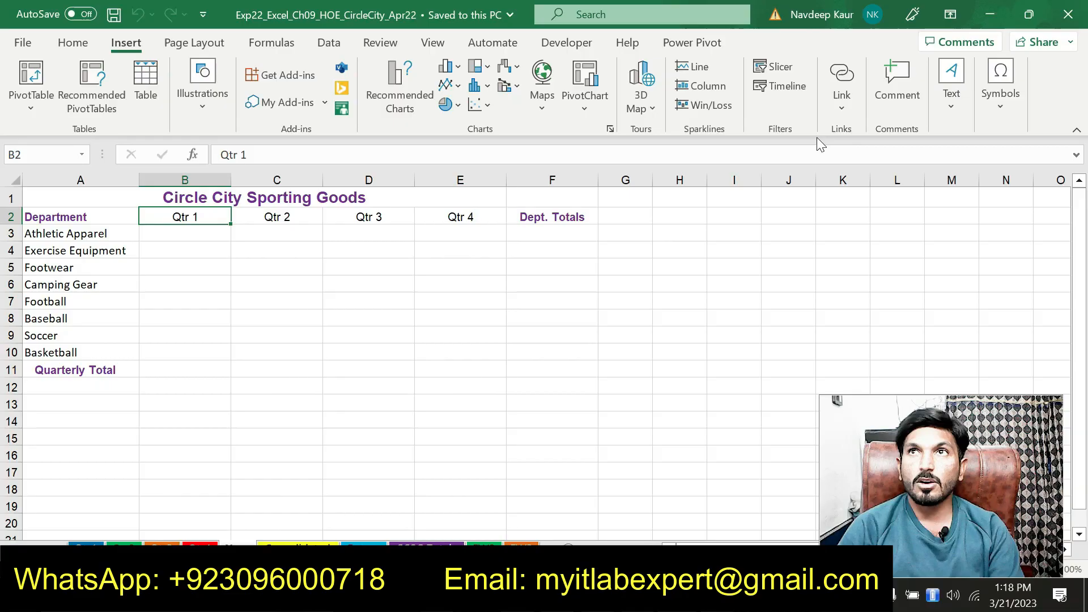
pyautogui.click(842, 108)
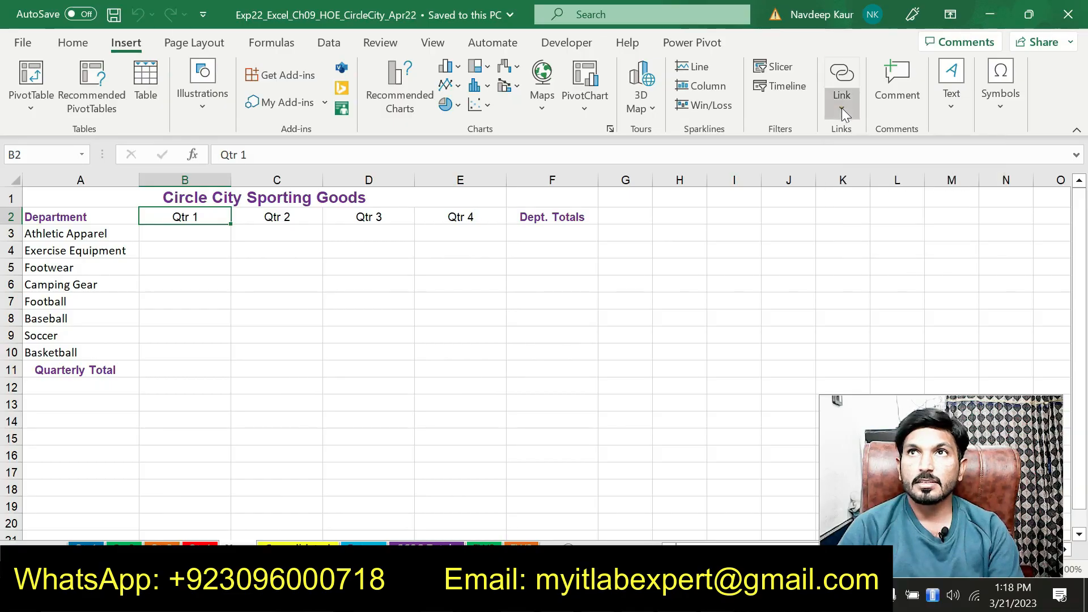
pyautogui.click(659, 201)
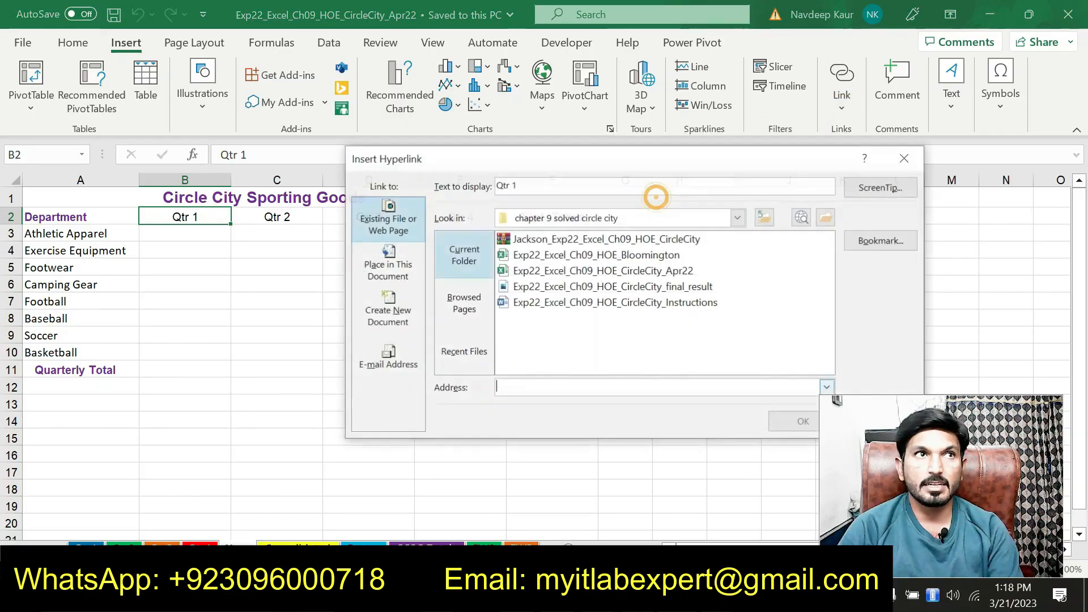
pyautogui.click(387, 267)
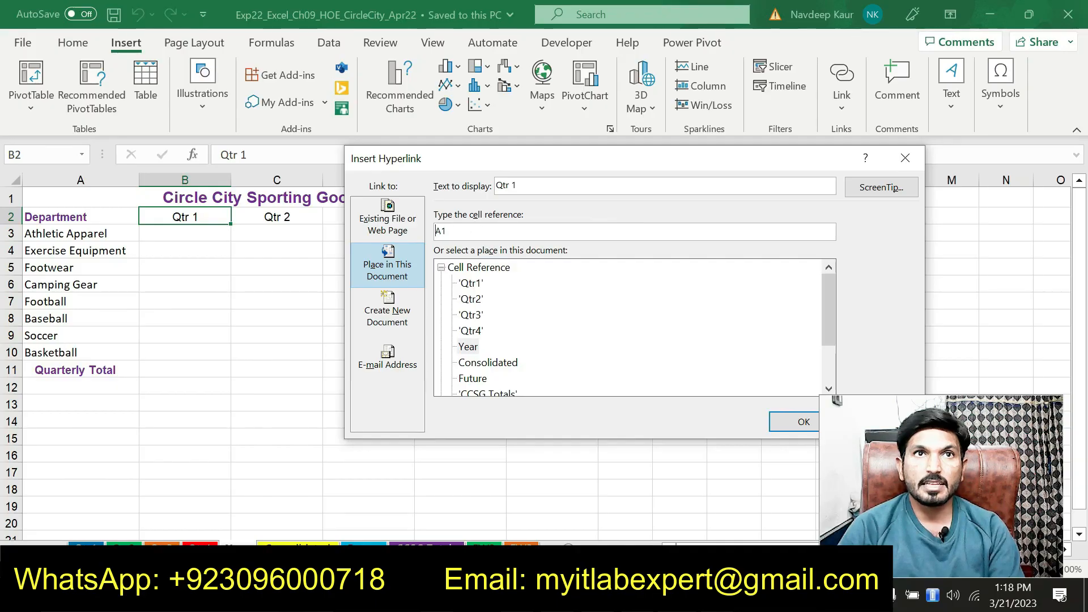
# Copy E2:E11 from the Word instructions into the hyperlink's cell reference in Excel and choose the Qtr1 worksheet as the target
pyautogui.hotkey('alt', 'Tab')
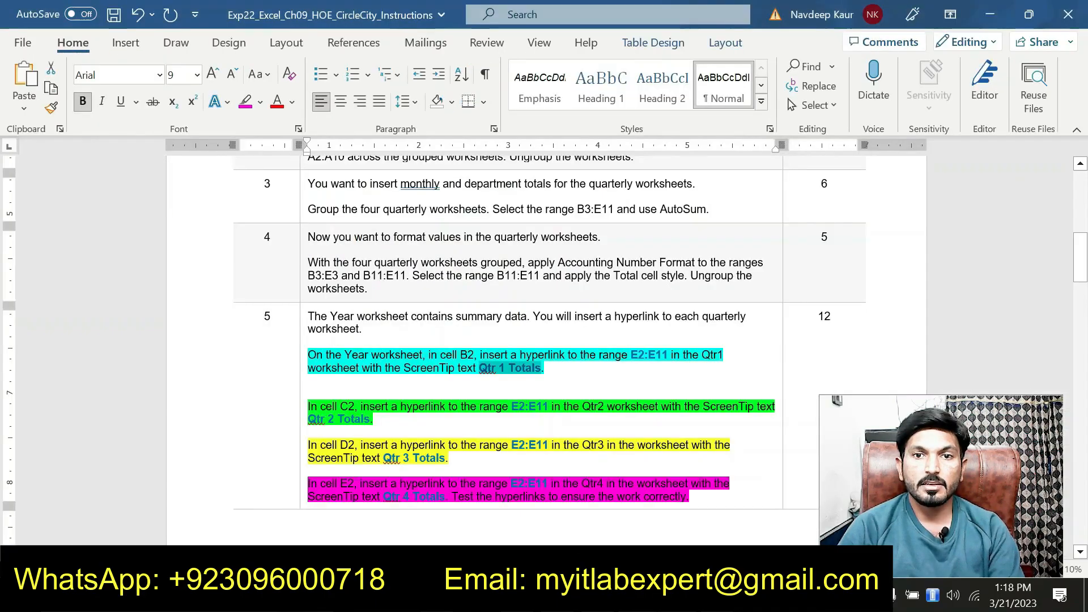
pyautogui.moveTo(631, 354); pyautogui.dragTo(670, 354)
pyautogui.hotkey('ctrl', 'c')
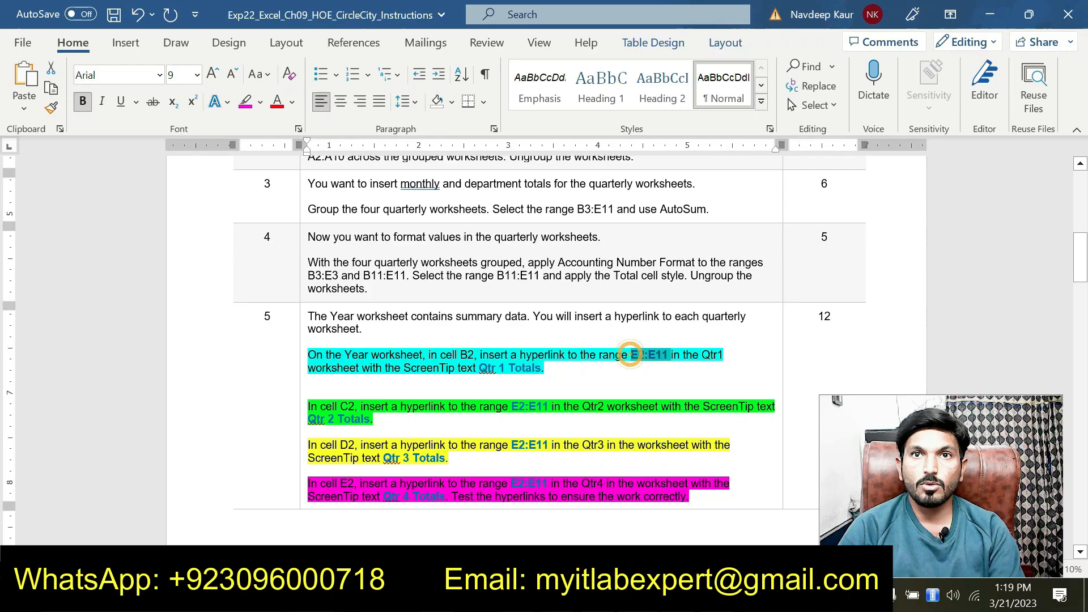
pyautogui.hotkey('alt', 'Tab')
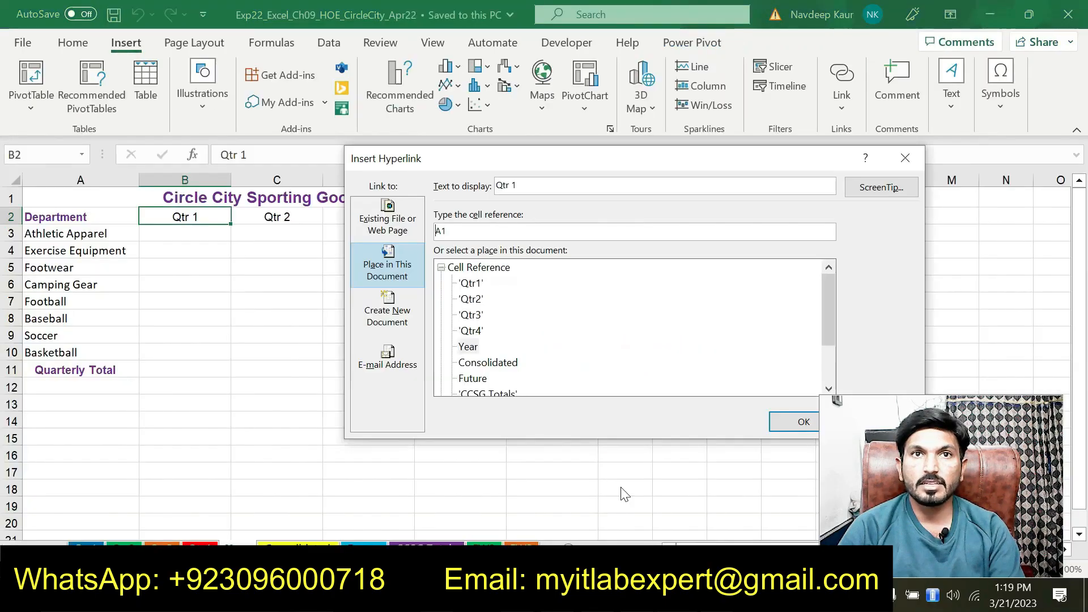
pyautogui.hotkey('ctrl', 'a')
pyautogui.hotkey('ctrl', 'v')
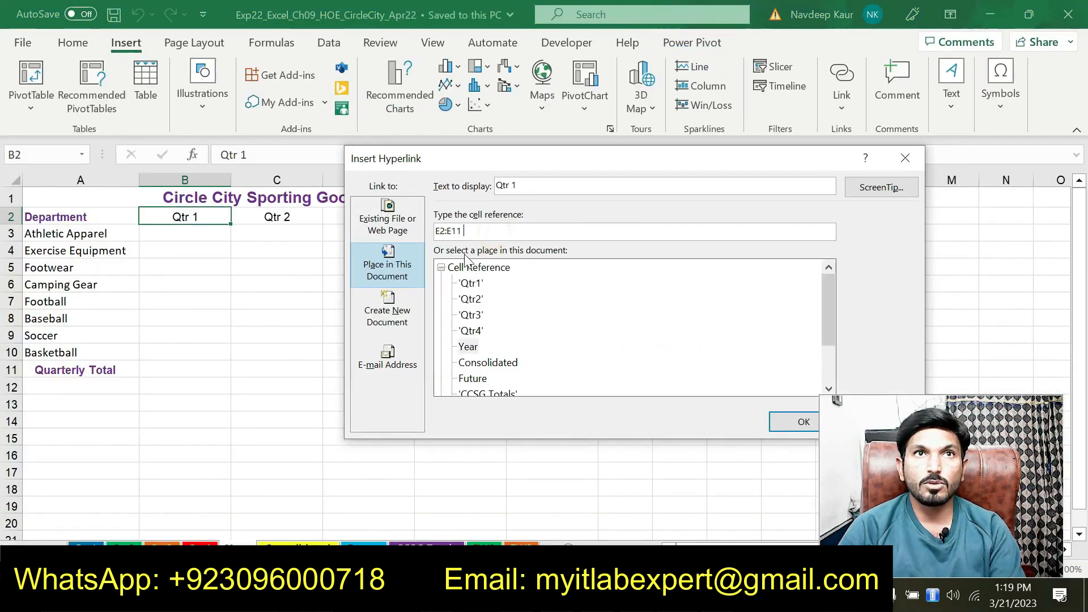
pyautogui.click(471, 283)
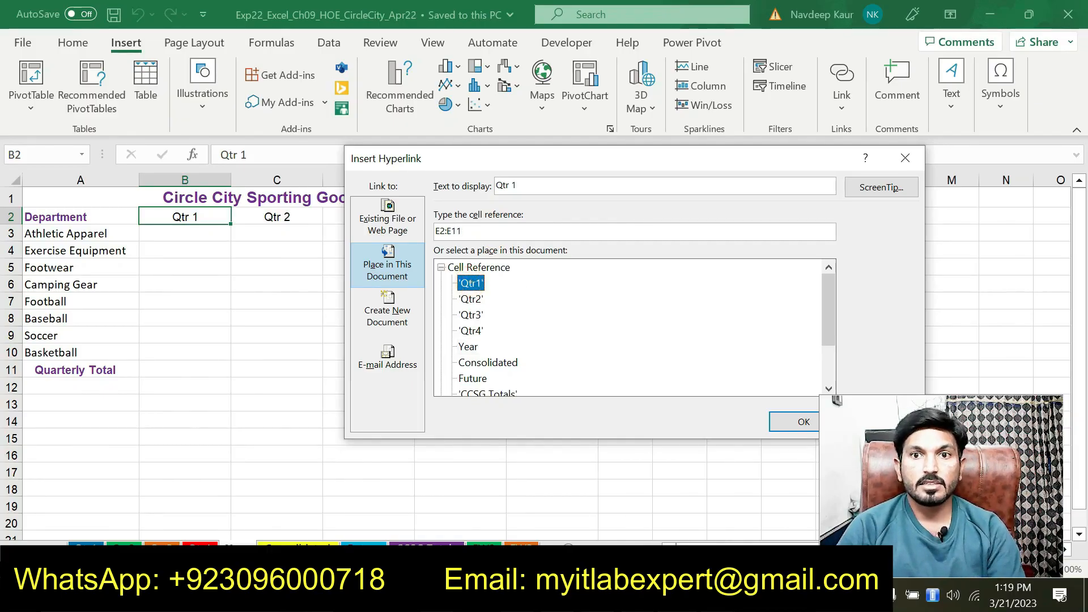
# Copy Qtr 1 Totals from the Word instructions as the hyperlink's ScreenTip text in Excel and insert the link to Qtr1
pyautogui.hotkey('alt', 'Tab')
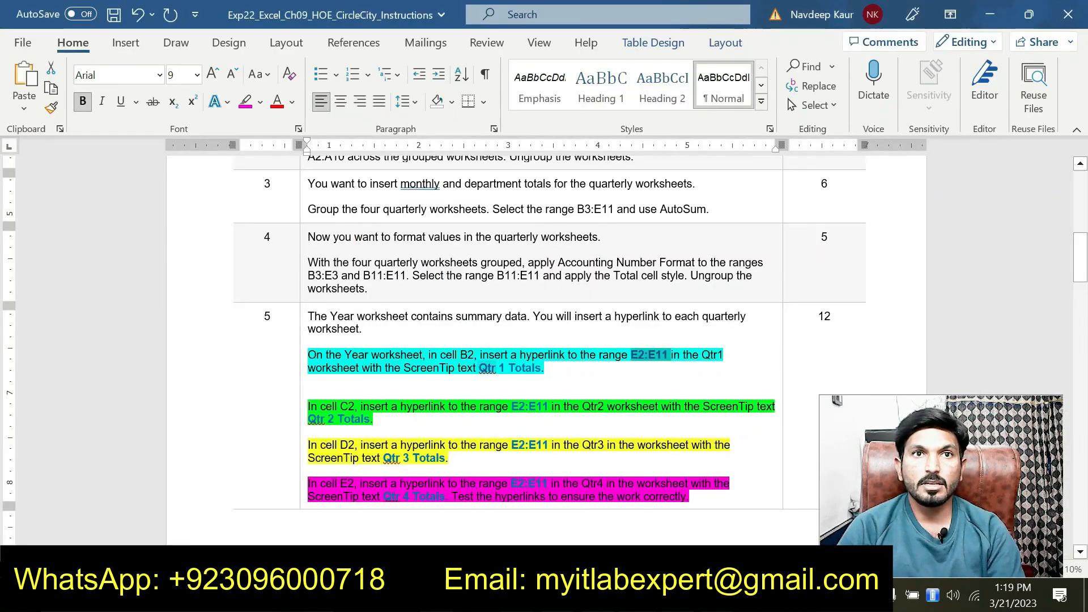
pyautogui.moveTo(543, 368); pyautogui.dragTo(479, 370)
pyautogui.hotkey('ctrl', 'c')
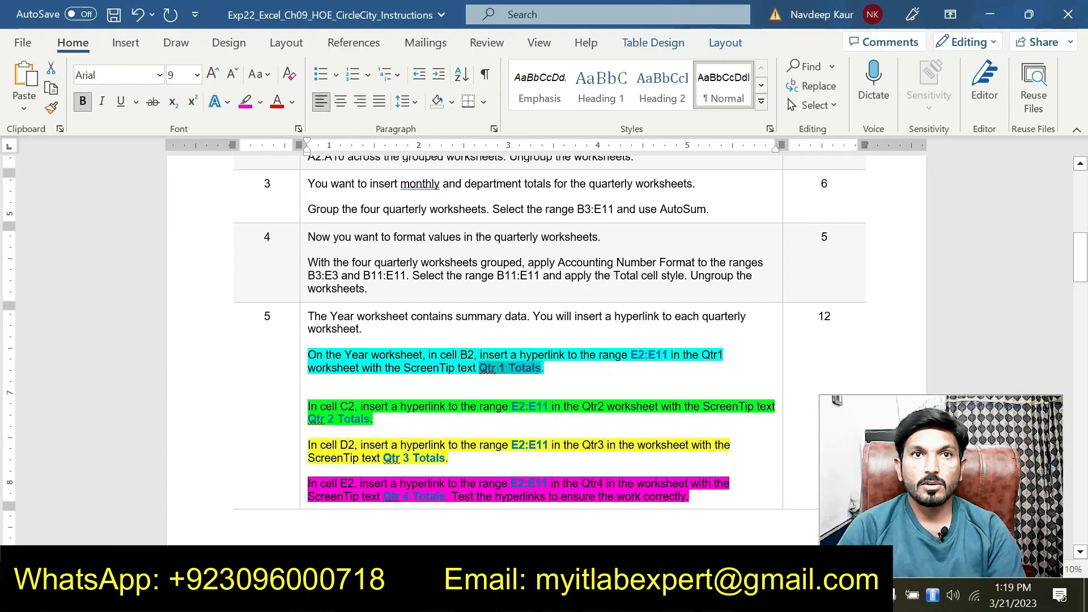
pyautogui.hotkey('alt', 'Tab')
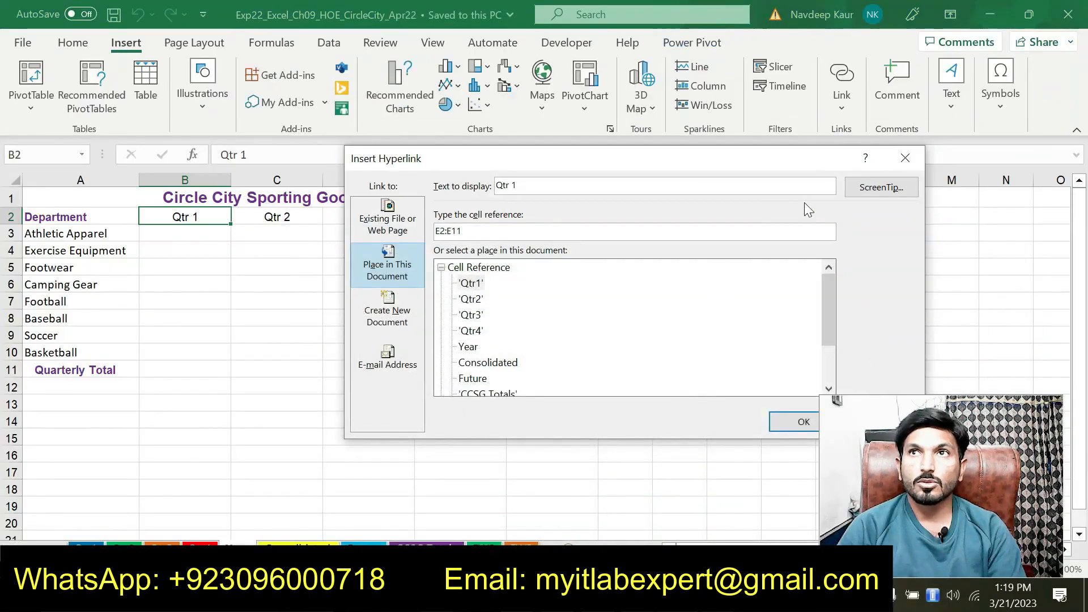
pyautogui.click(862, 188)
pyautogui.hotkey('ctrl', 'v')
pyautogui.click(672, 326)
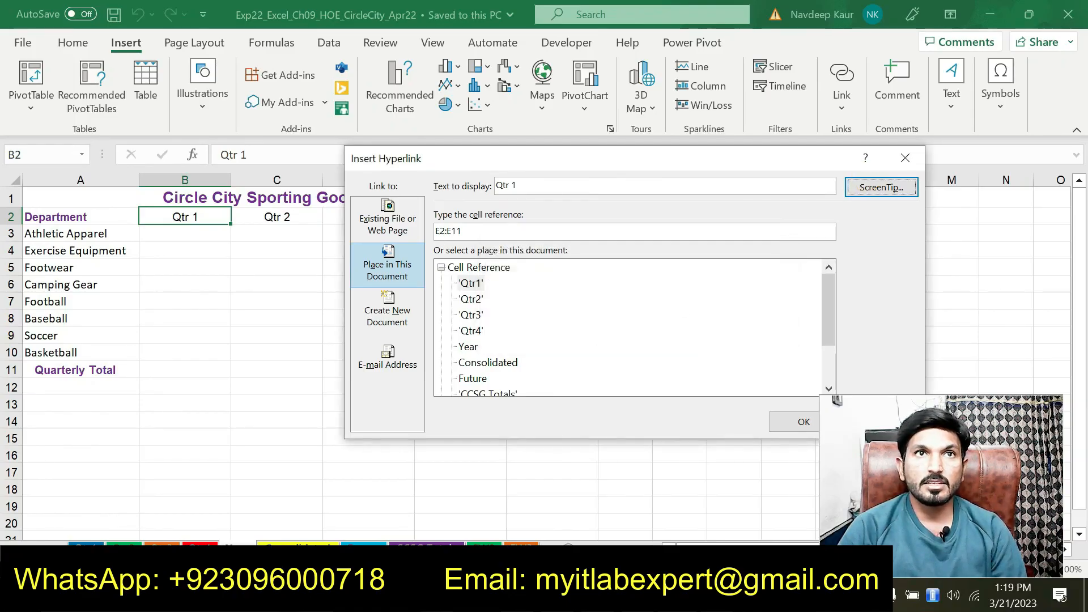
pyautogui.click(471, 282)
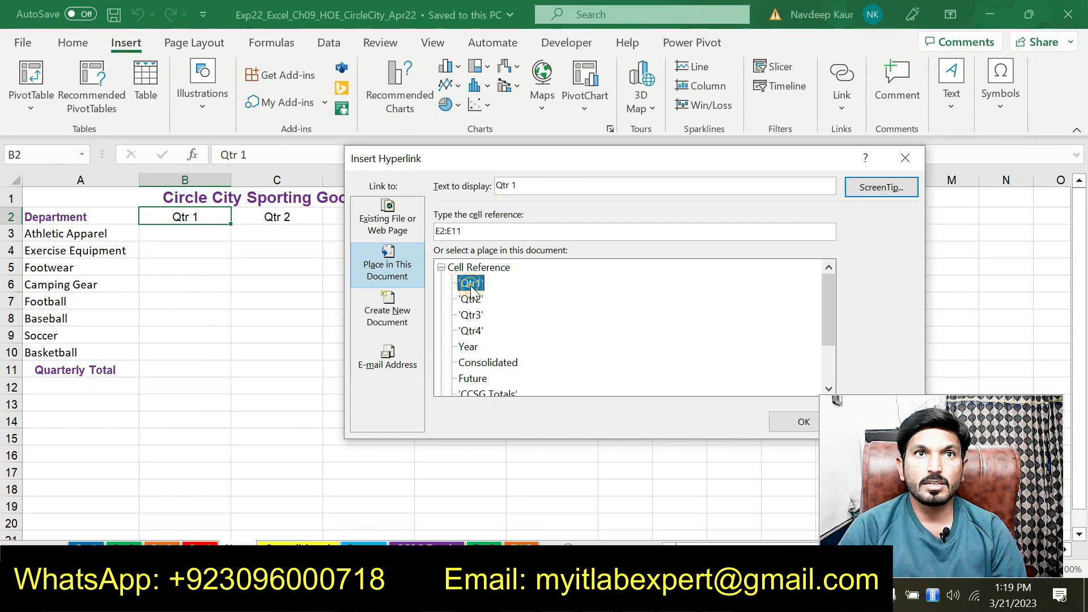
pyautogui.click(804, 423)
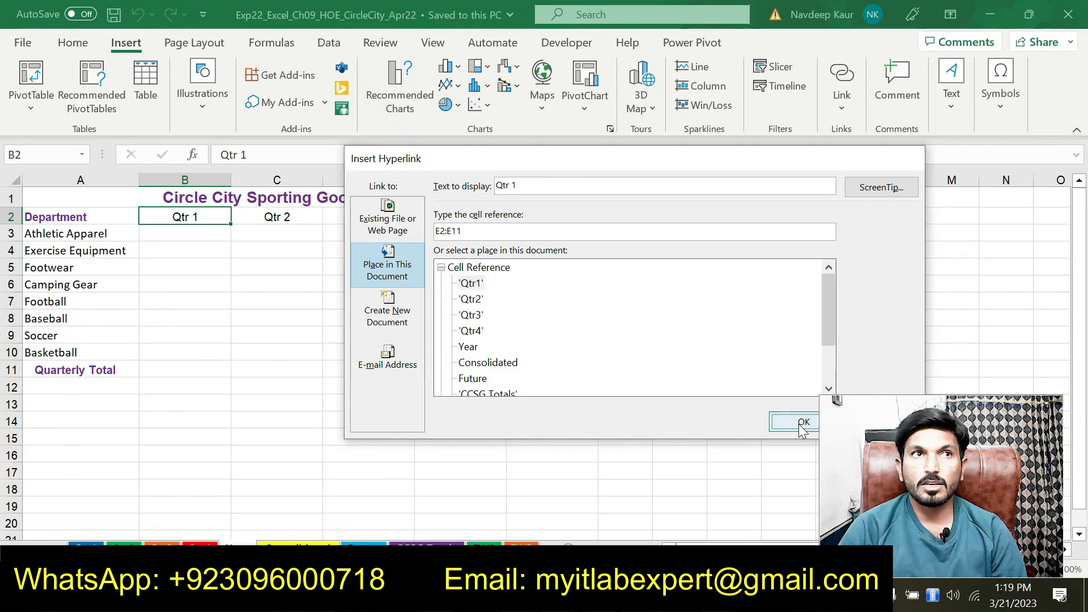
# Test the Qtr 1 hyperlink in cell B2 and return to the Year worksheet
pyautogui.moveTo(189, 224)
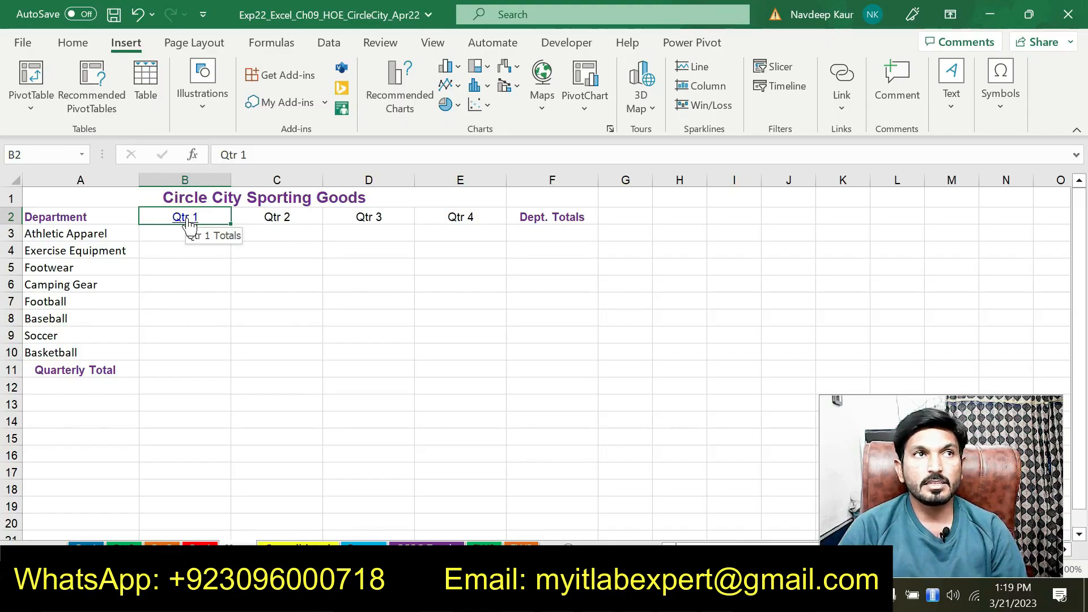
pyautogui.click(188, 224)
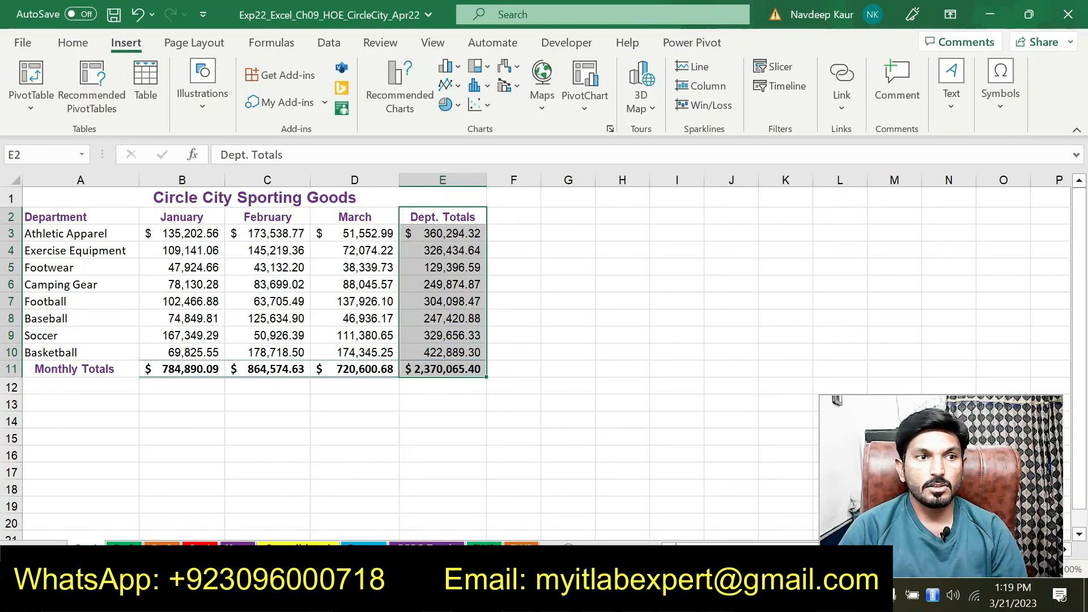
pyautogui.click(229, 545)
# Copy E2:E11 from the Word instructions and start a hyperlink in Excel cell C2 to that range on the Qtr2 worksheet
pyautogui.hotkey('alt', 'Tab')
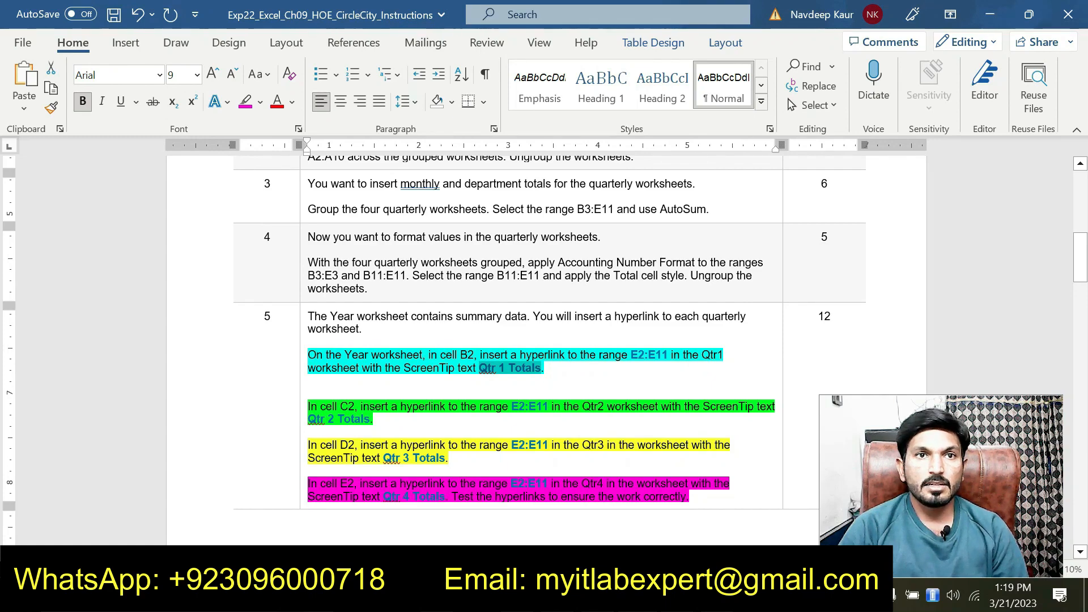
pyautogui.moveTo(511, 407); pyautogui.dragTo(550, 408)
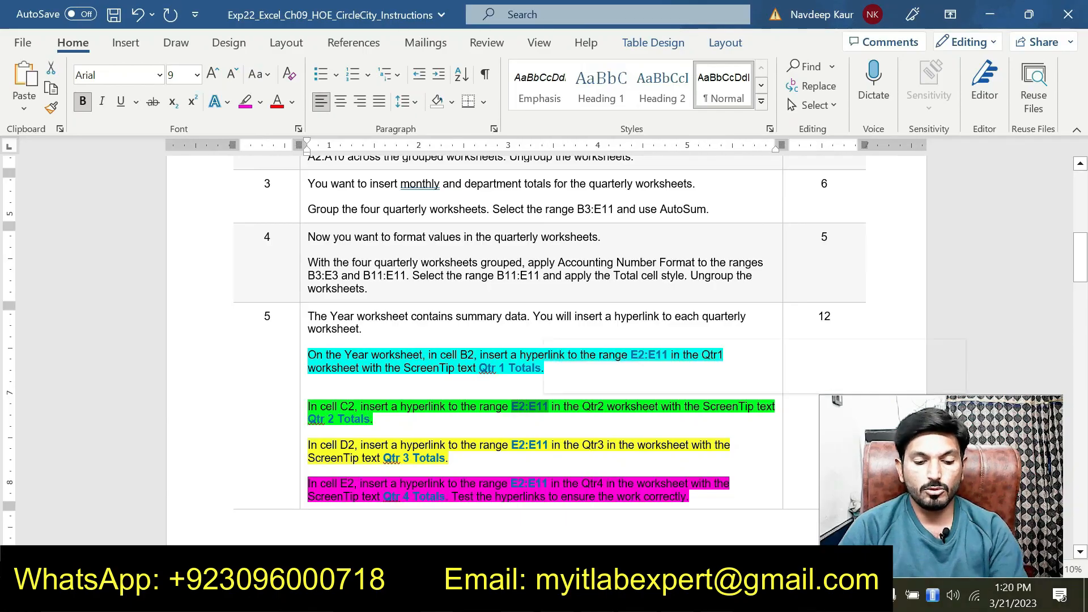
pyautogui.hotkey('alt', 'Tab')
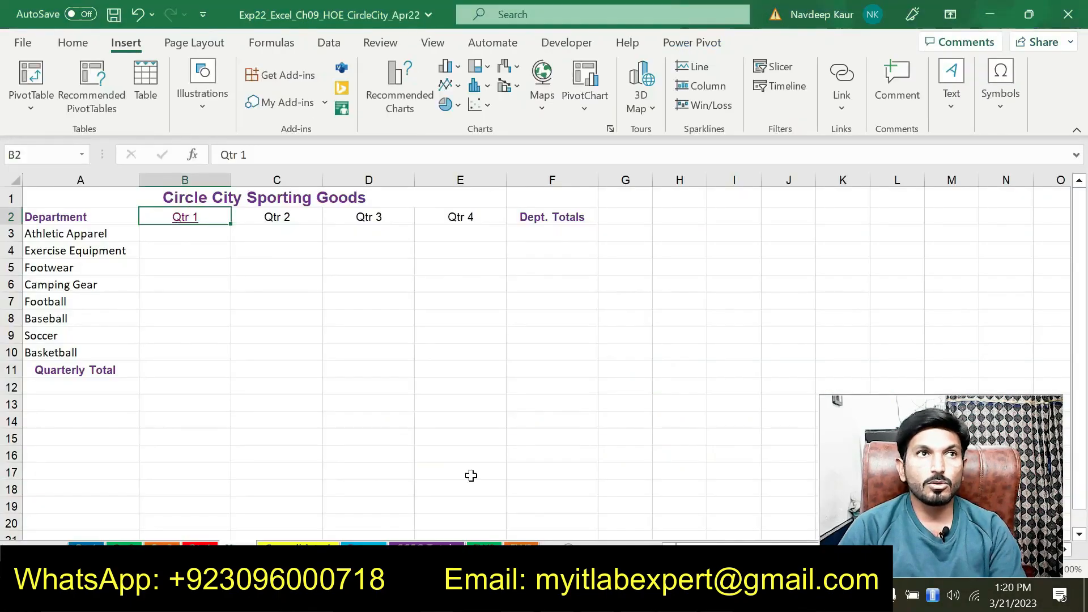
pyautogui.click(284, 211)
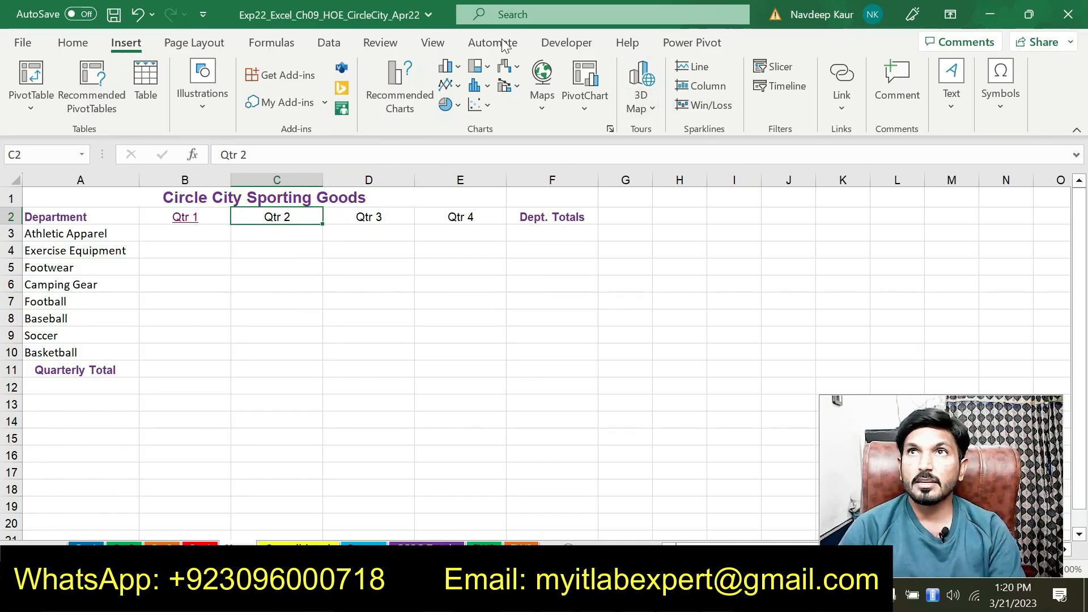
pyautogui.click(843, 115)
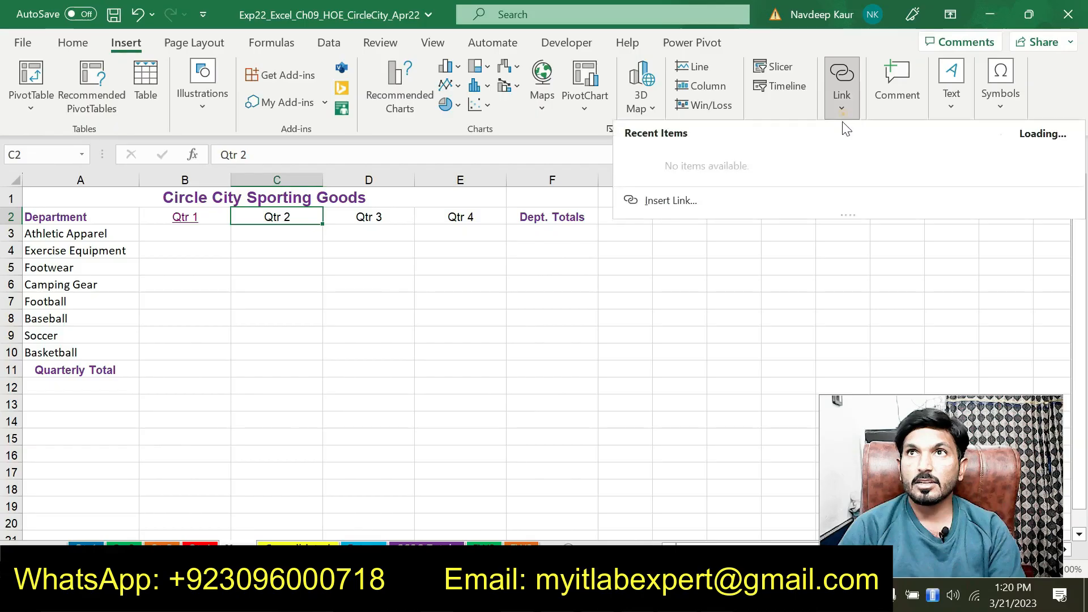
pyautogui.click(743, 204)
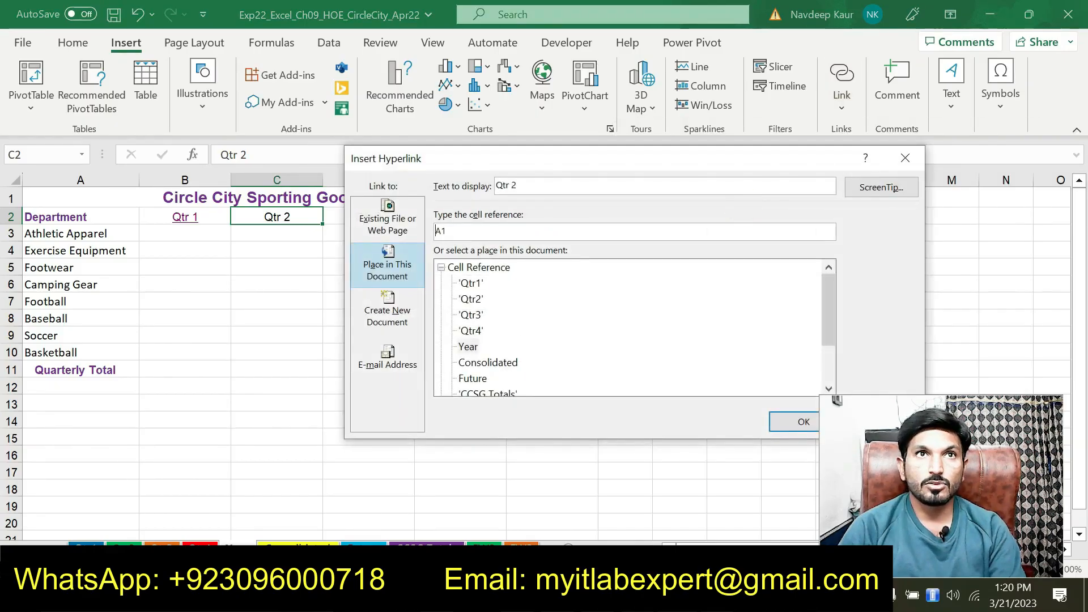
pyautogui.press('BackSpace')
pyautogui.press('BackSpace')
pyautogui.write('E2:E11')
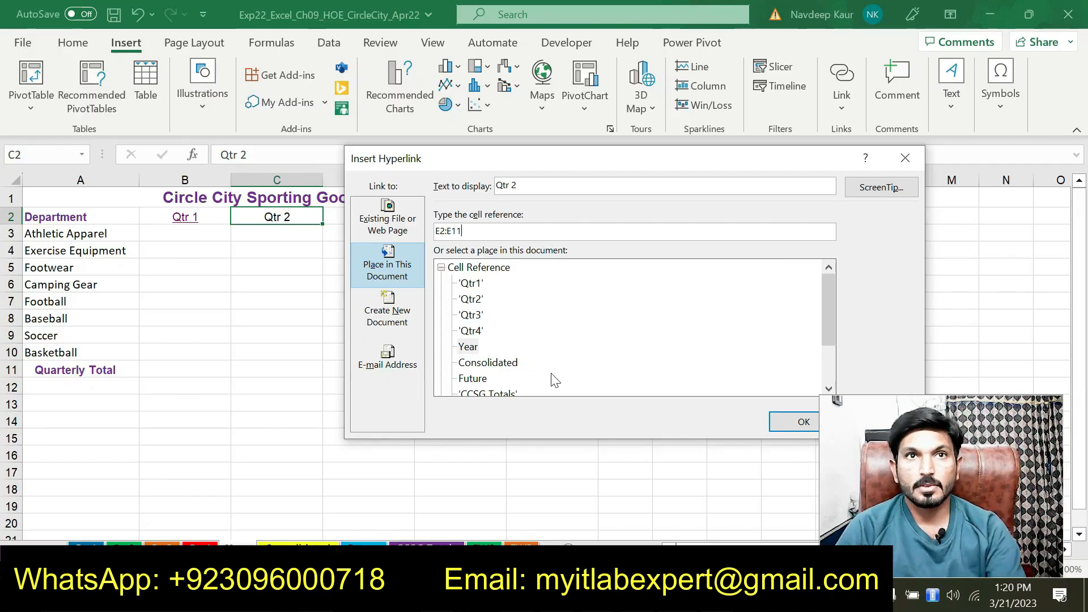
pyautogui.click(472, 300)
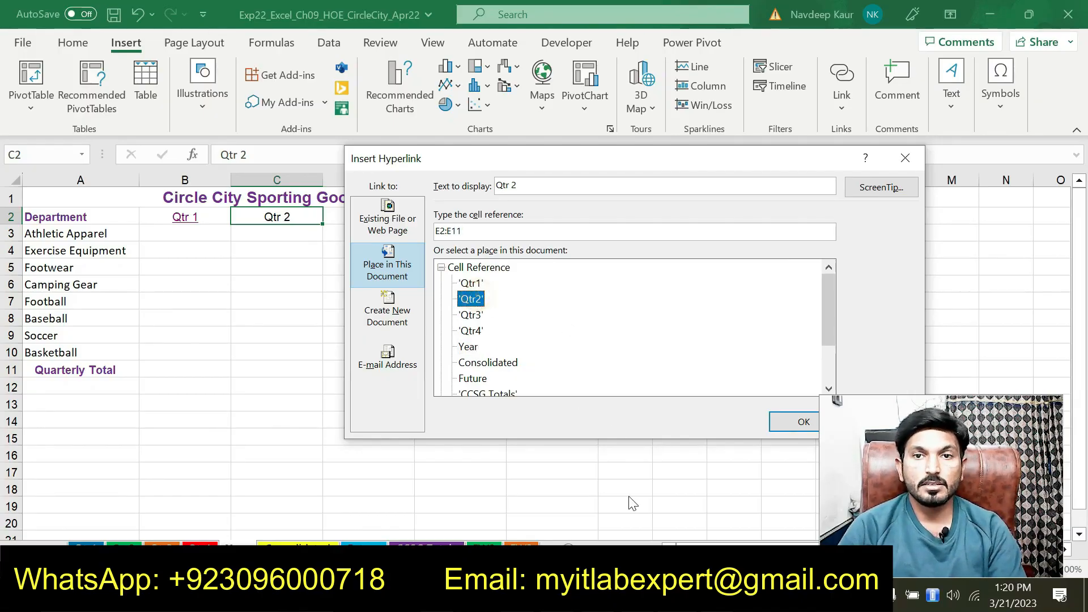
# Copy Qtr 2 Totals from the Word instructions as the hyperlink's ScreenTip text in Excel and insert the link to Qtr2
pyautogui.hotkey('alt', 'Tab')
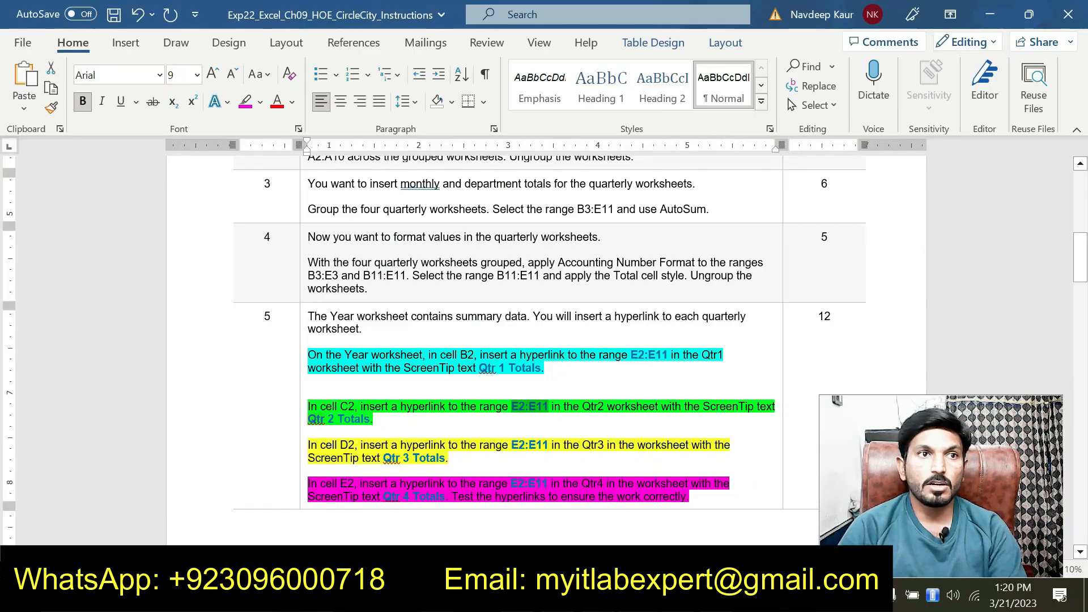
pyautogui.moveTo(311, 419); pyautogui.dragTo(369, 420)
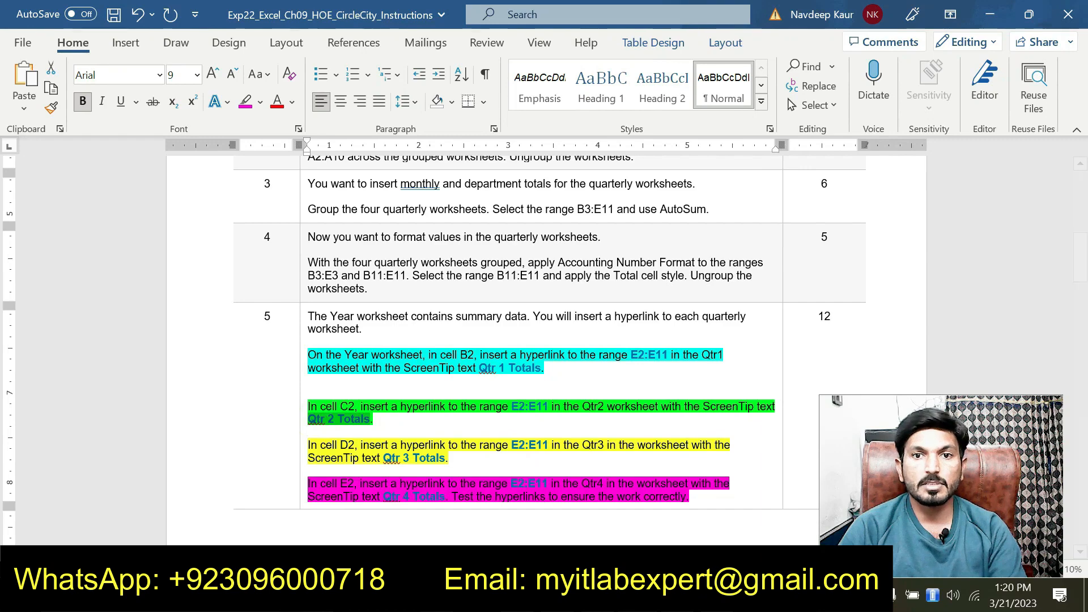
pyautogui.hotkey('alt', 'Tab')
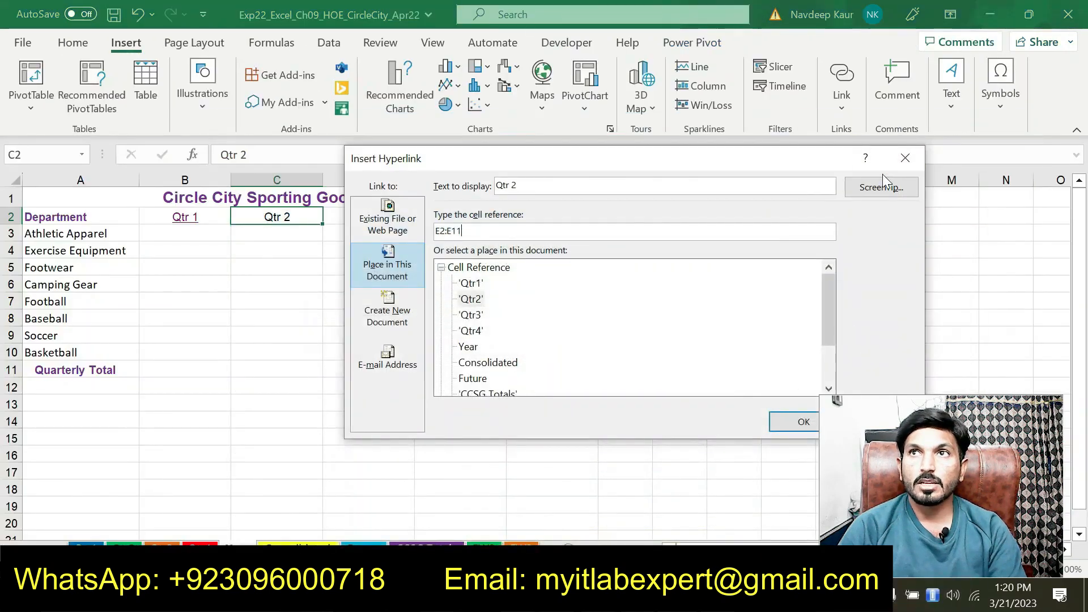
pyautogui.click(881, 186)
pyautogui.write('Qtr 2 Totals')
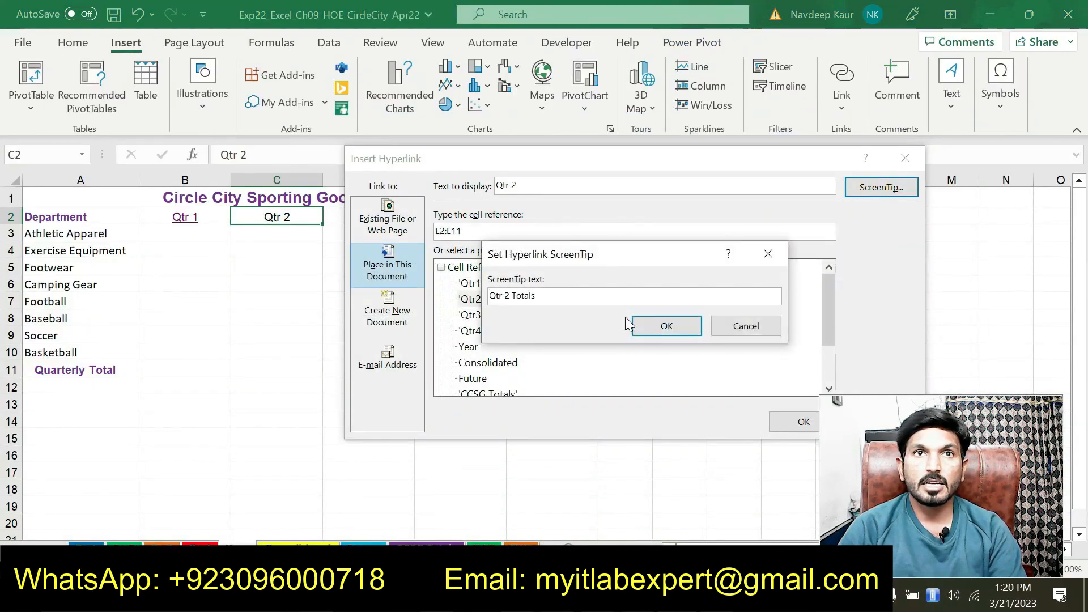
pyautogui.click(662, 326)
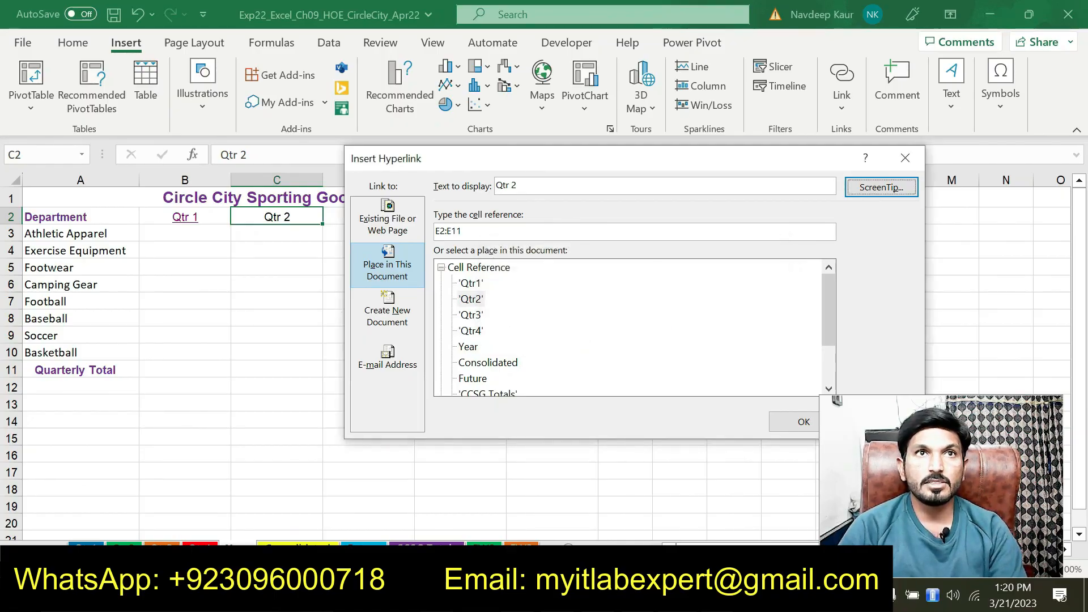
pyautogui.click(471, 299)
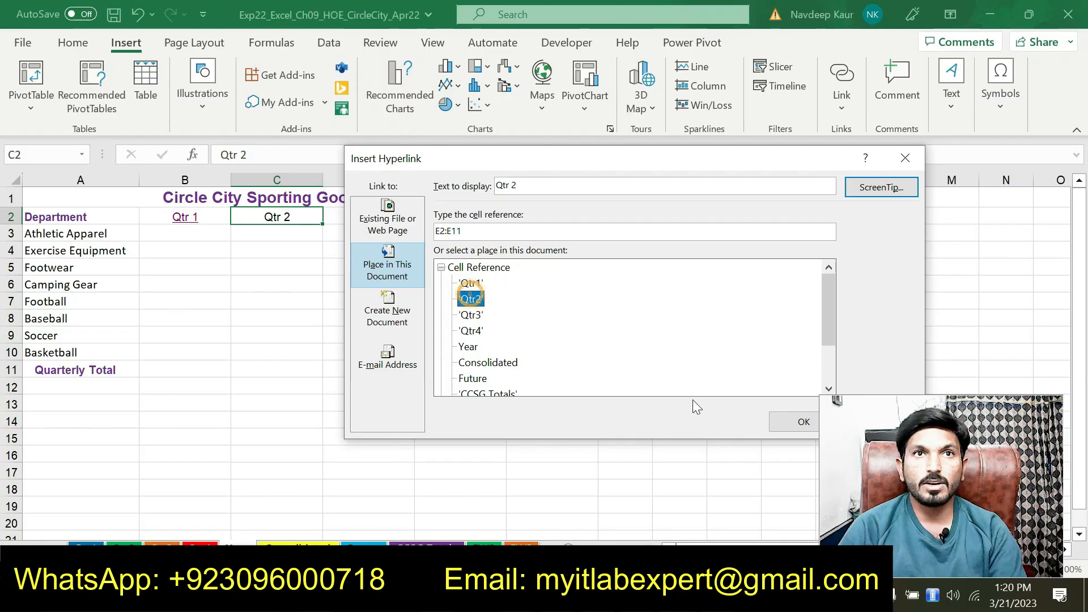
pyautogui.click(786, 426)
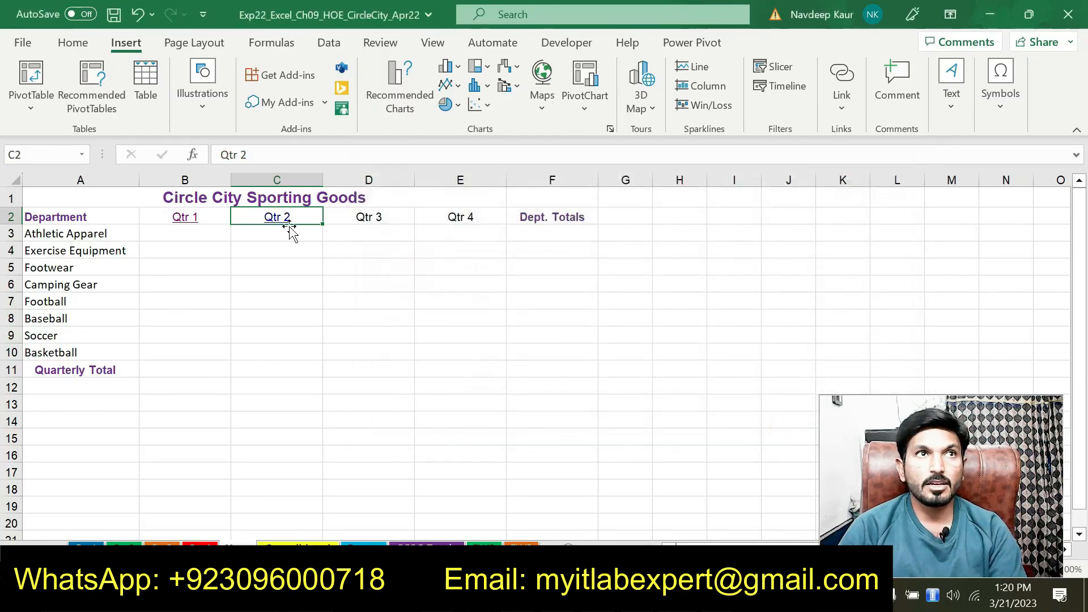
# Test the Qtr 2 hyperlink in cell C2 and return to the Year worksheet
pyautogui.moveTo(286, 225)
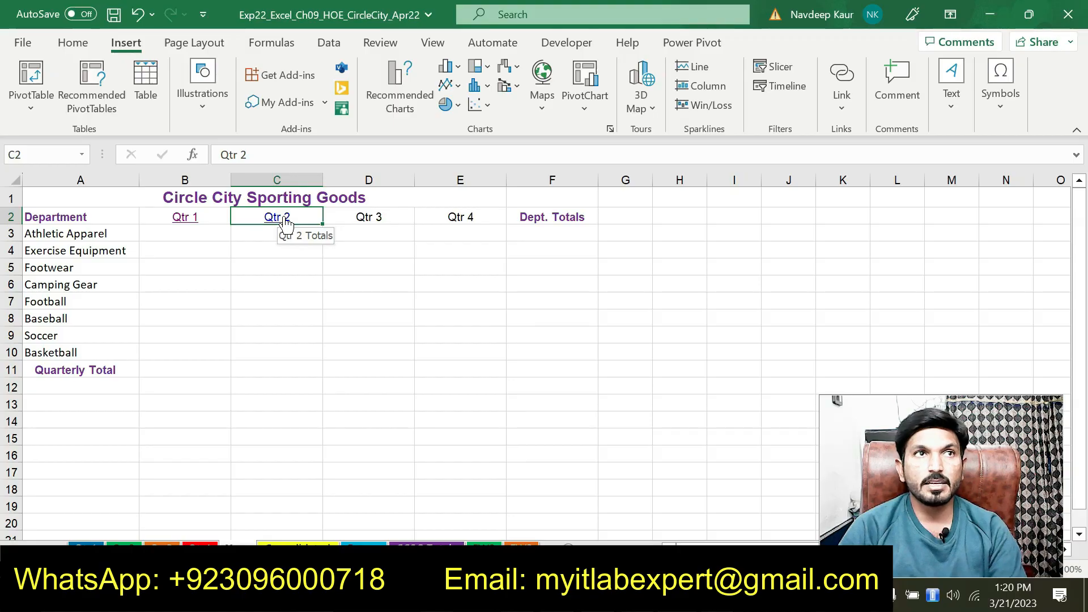
pyautogui.click(286, 221)
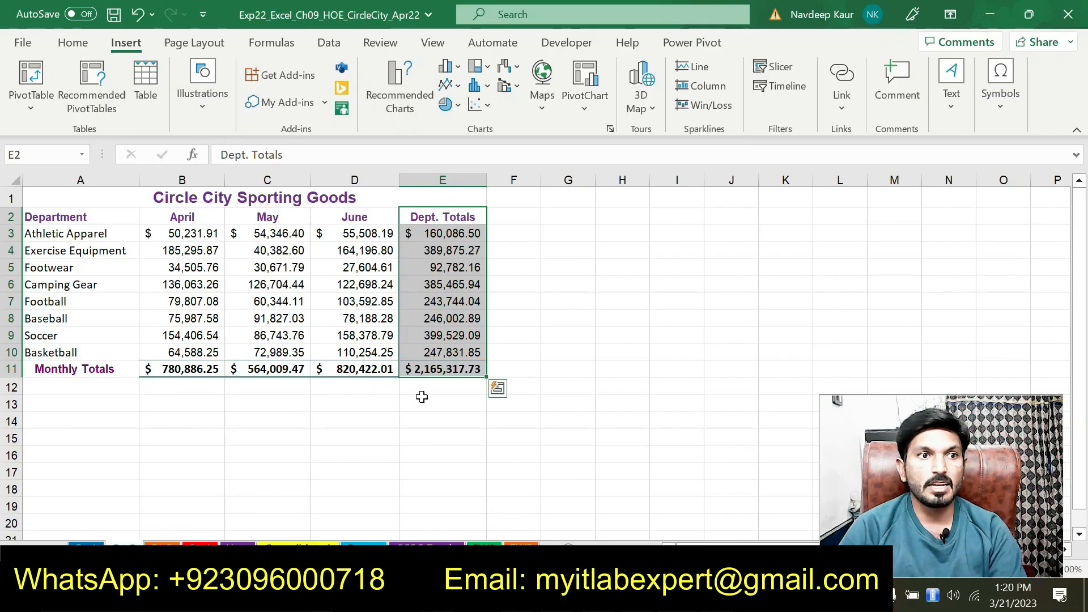
pyautogui.click(233, 545)
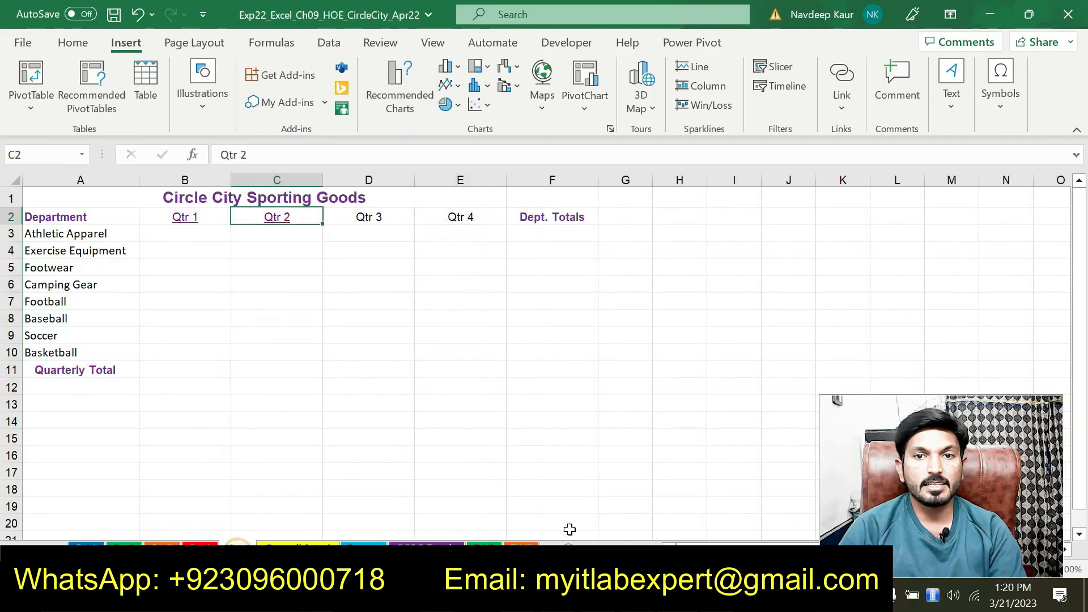
# Copy the range E2:E11 from the cell D2 instruction in Word and return to the Excel workbook
pyautogui.hotkey('alt', 'Tab')
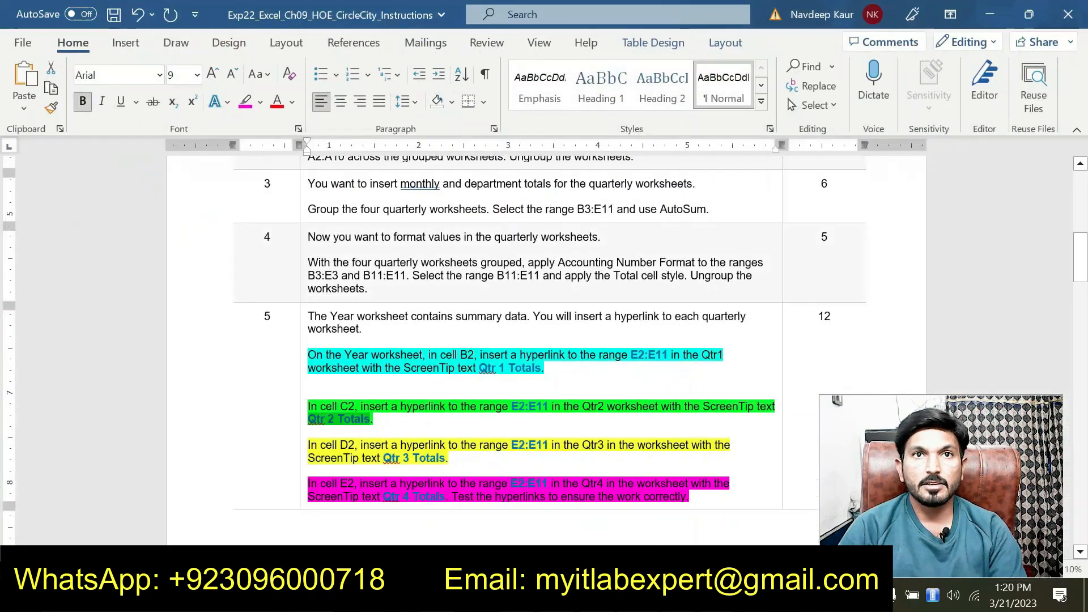
pyautogui.scroll(-2, 544, 340)
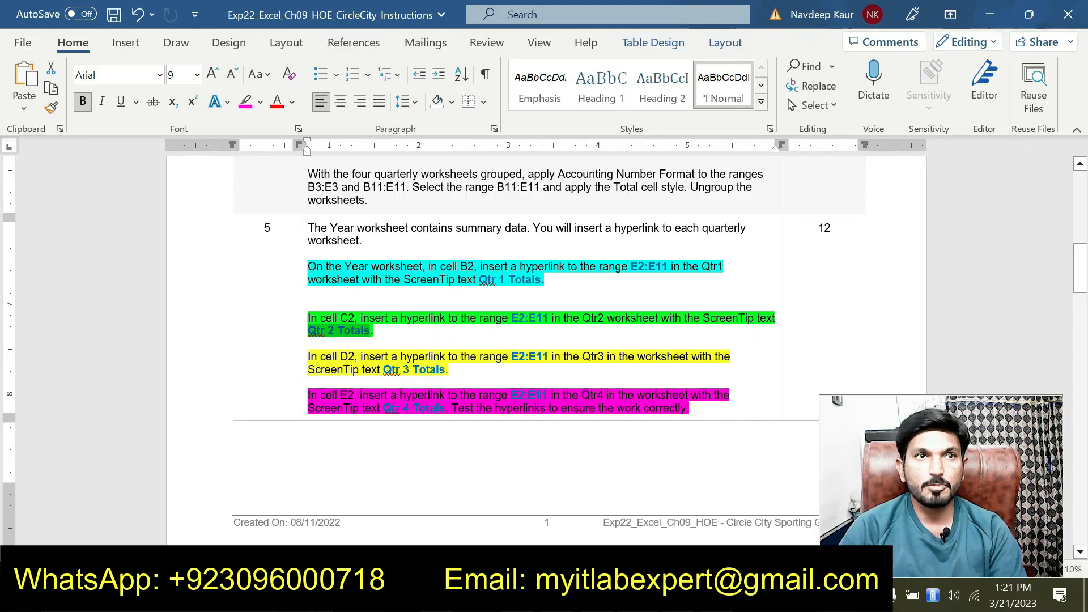
pyautogui.click(348, 357)
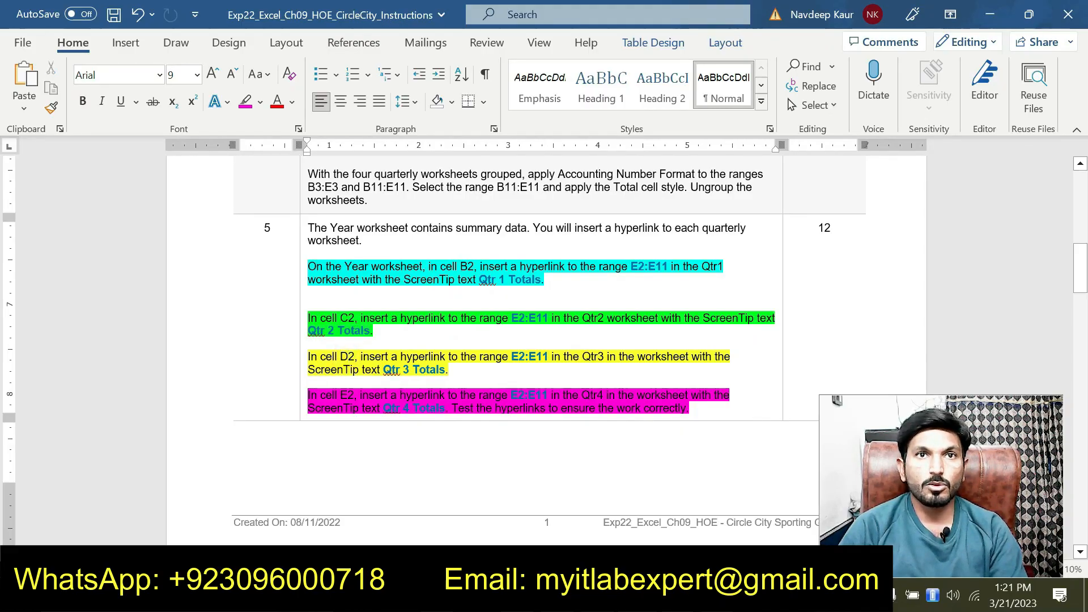
pyautogui.doubleClick(514, 357)
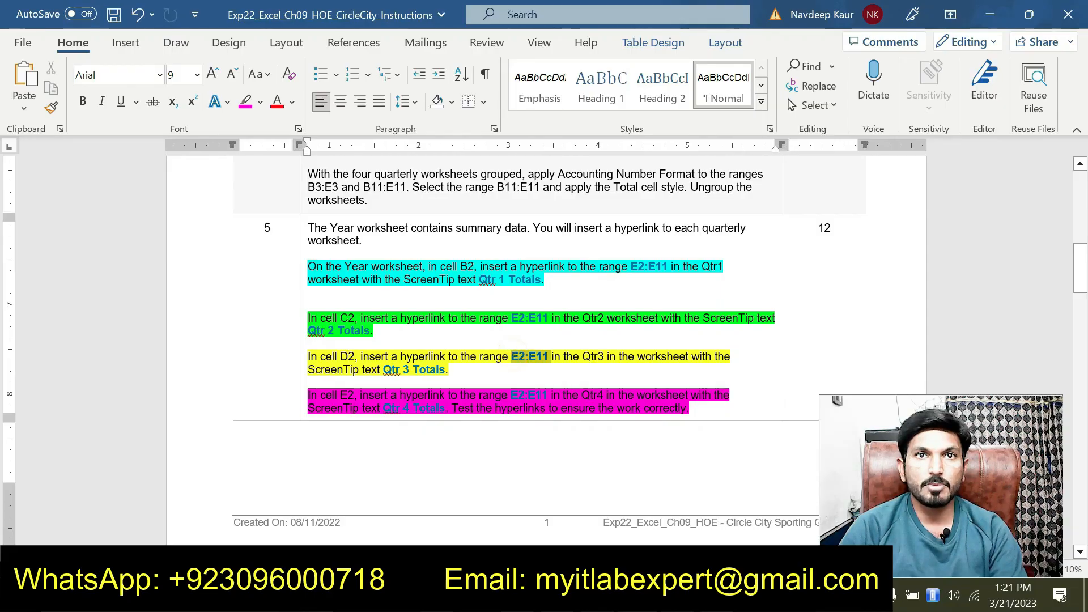
pyautogui.hotkey('ctrl', 'b')
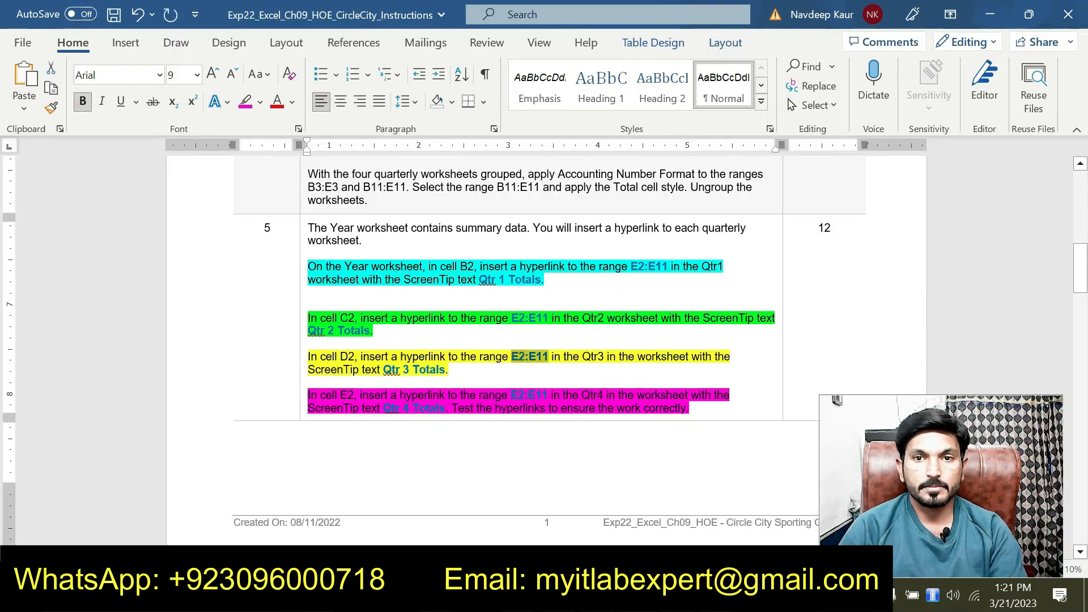
pyautogui.click(535, 595)
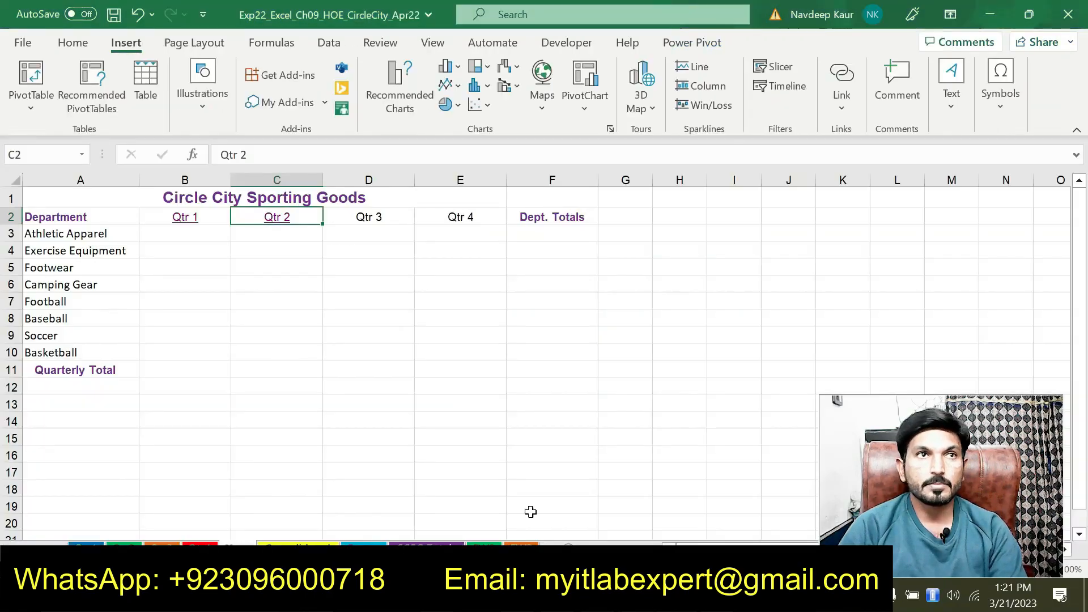
# Start a hyperlink in cell D2 with the cell reference E2:E11 and the Qtr3 worksheet as its target
pyautogui.click(358, 215)
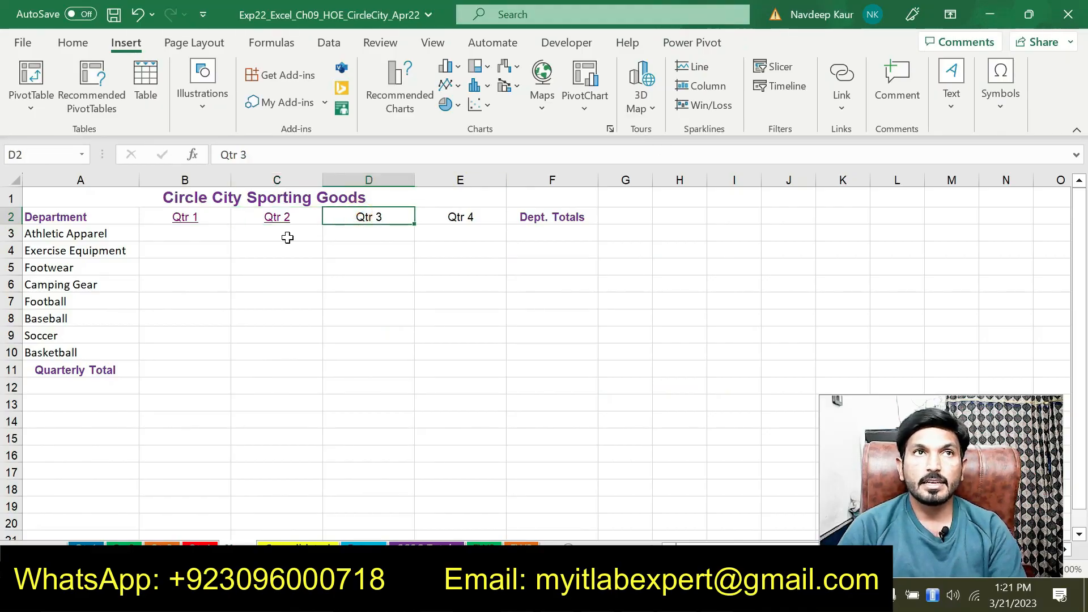
pyautogui.click(841, 111)
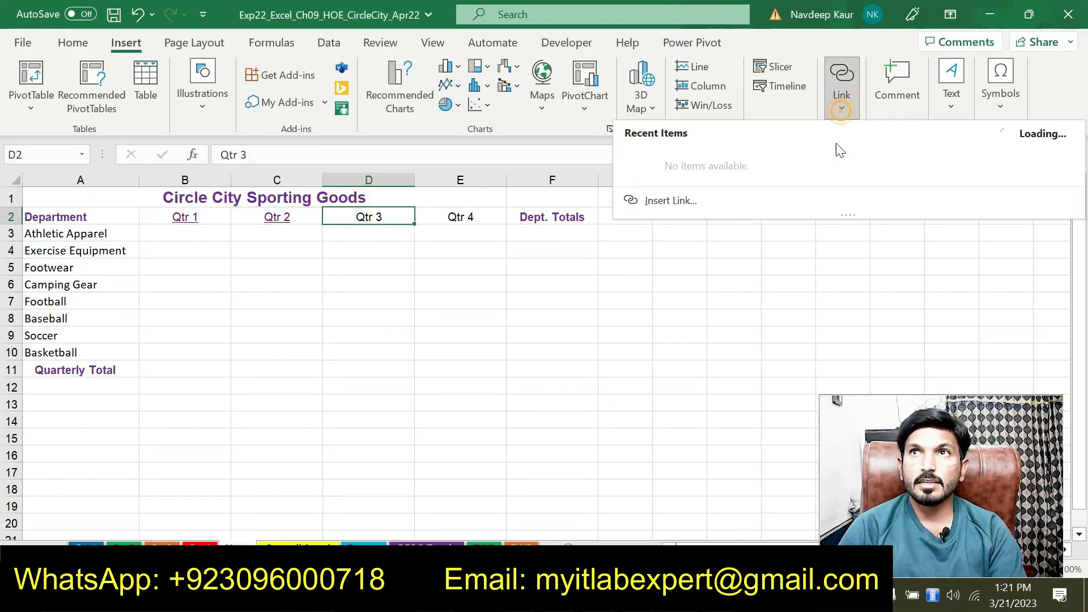
pyautogui.click(669, 196)
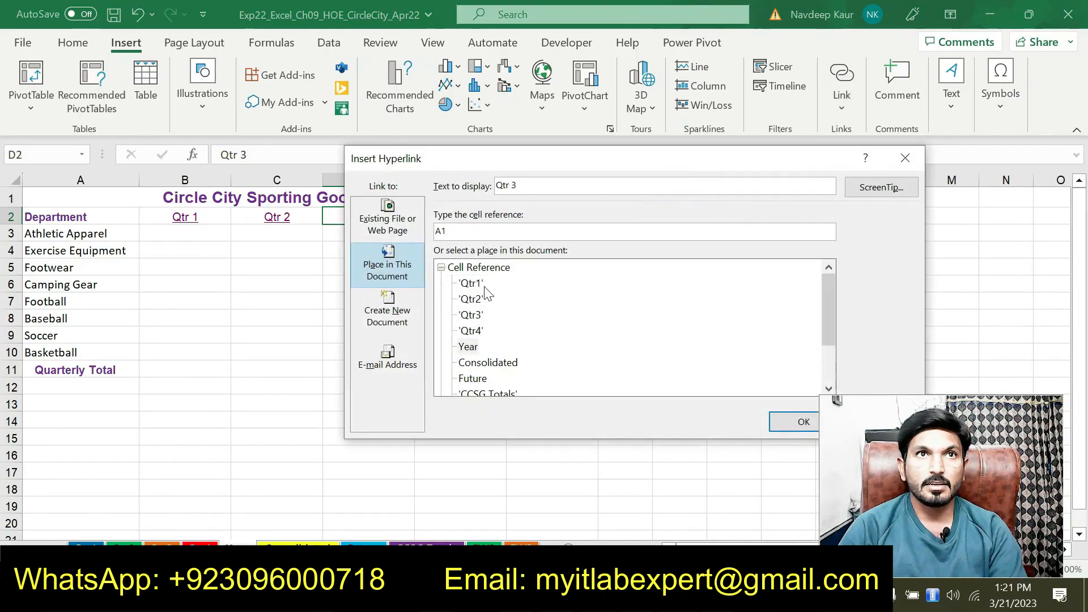
pyautogui.doubleClick(440, 230)
pyautogui.write('E2:E11')
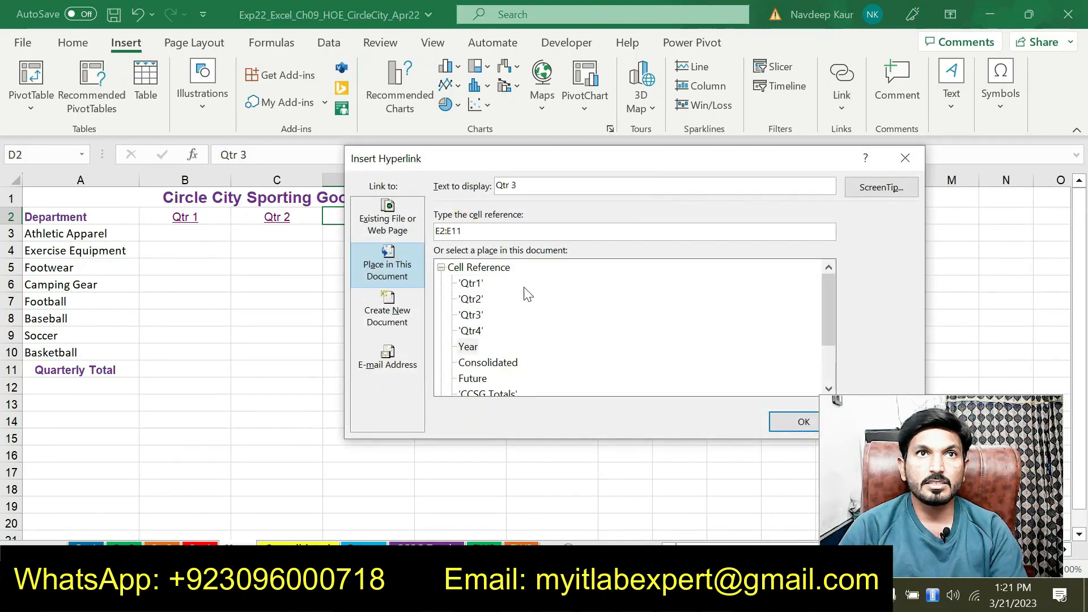
pyautogui.click(471, 315)
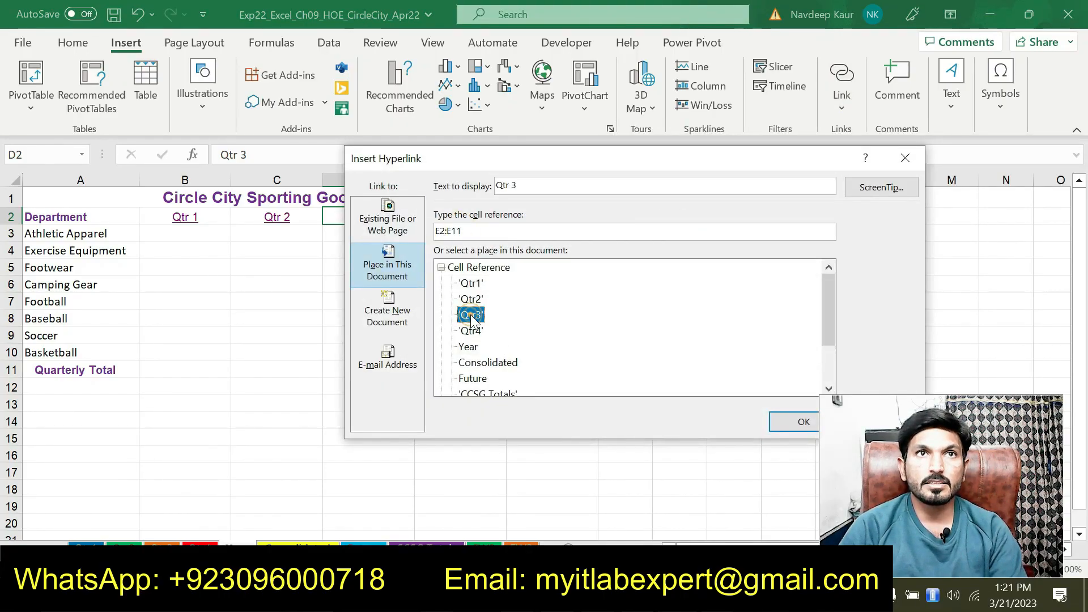
# Copy Qtr 3 Totals from the Word instructions as the hyperlink's ScreenTip text in Excel and insert the link to Qtr3
pyautogui.hotkey('alt', 'Tab')
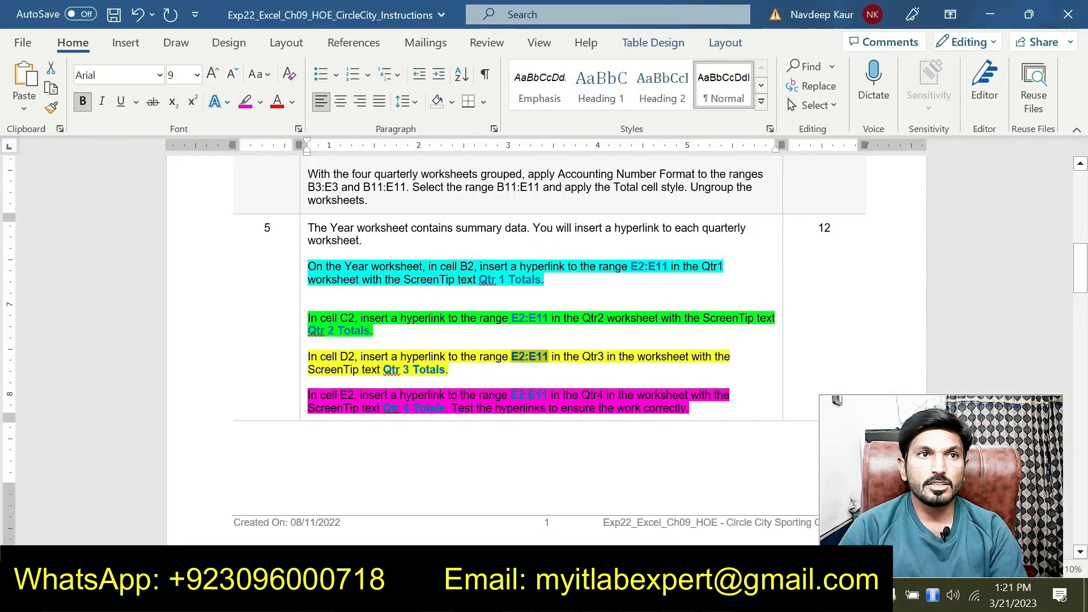
pyautogui.moveTo(383, 369); pyautogui.dragTo(446, 369)
pyautogui.hotkey('ctrl', 'c')
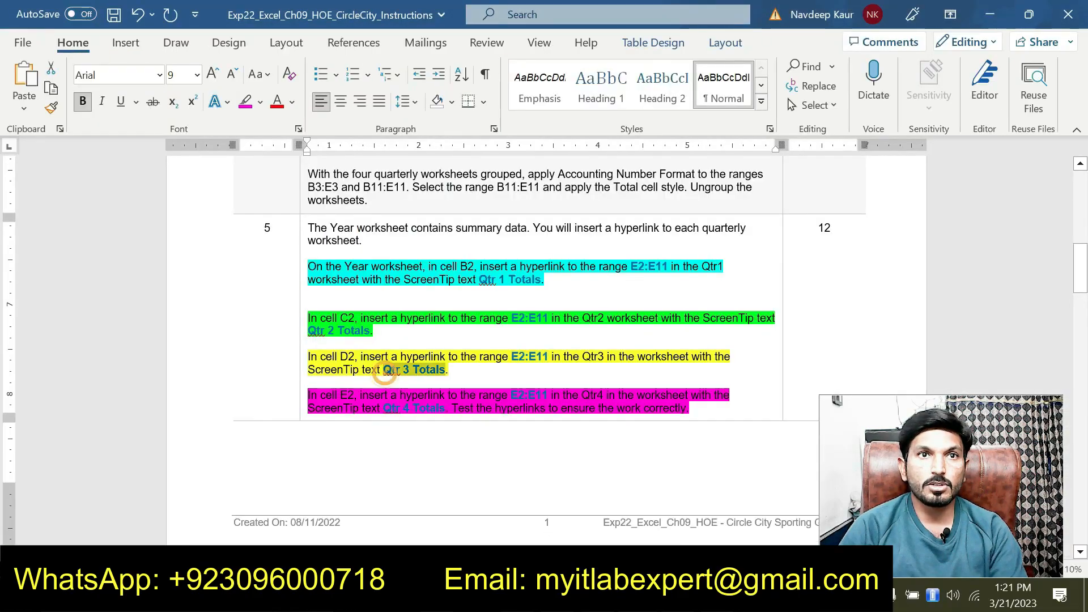
pyautogui.hotkey('alt', 'Tab')
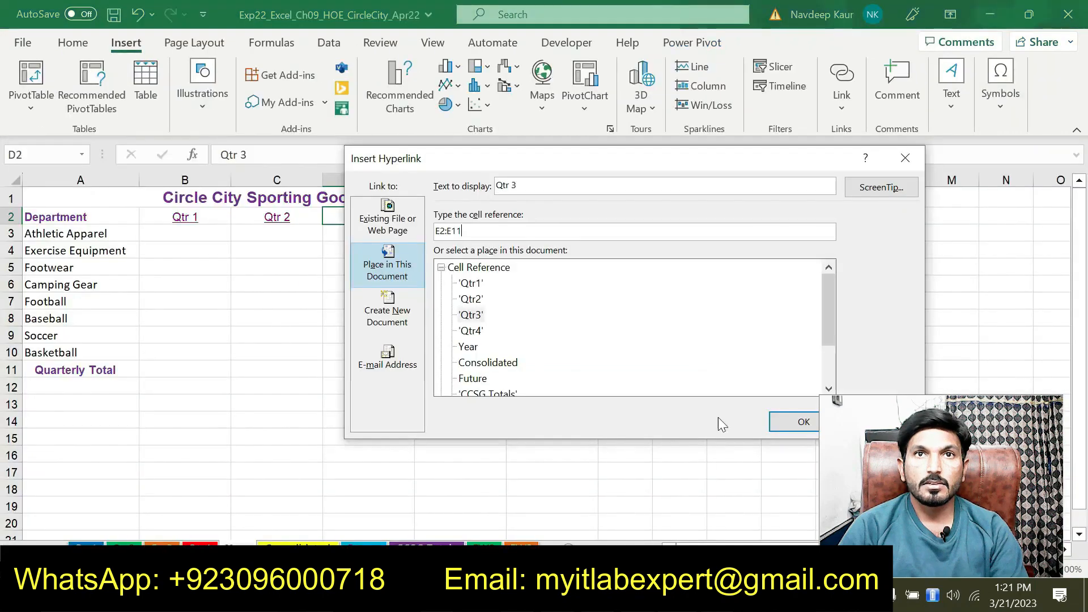
pyautogui.click(870, 182)
pyautogui.hotkey('ctrl', 'v')
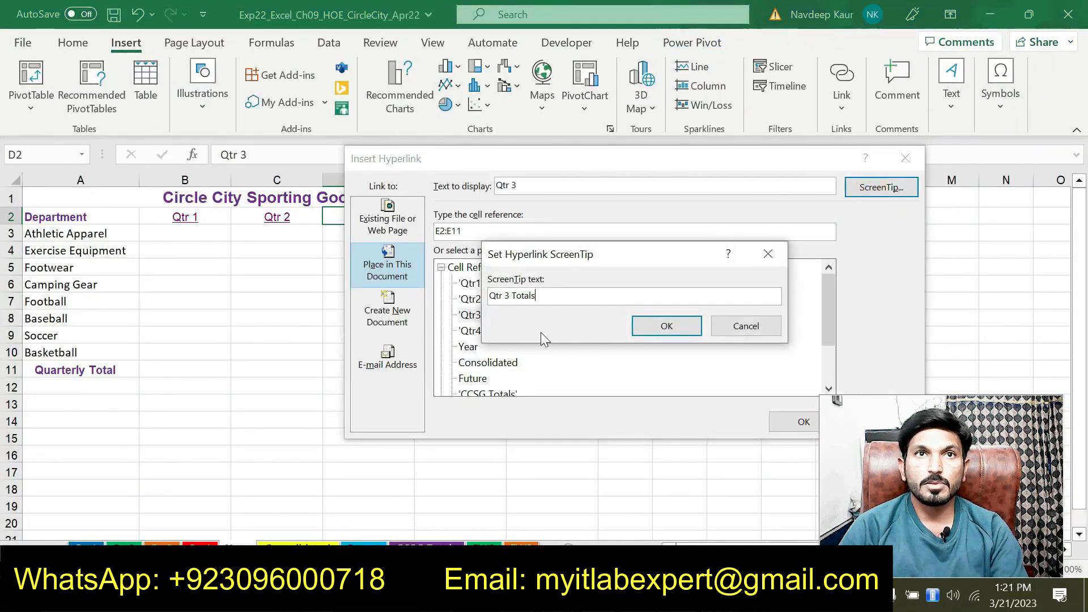
pyautogui.click(667, 326)
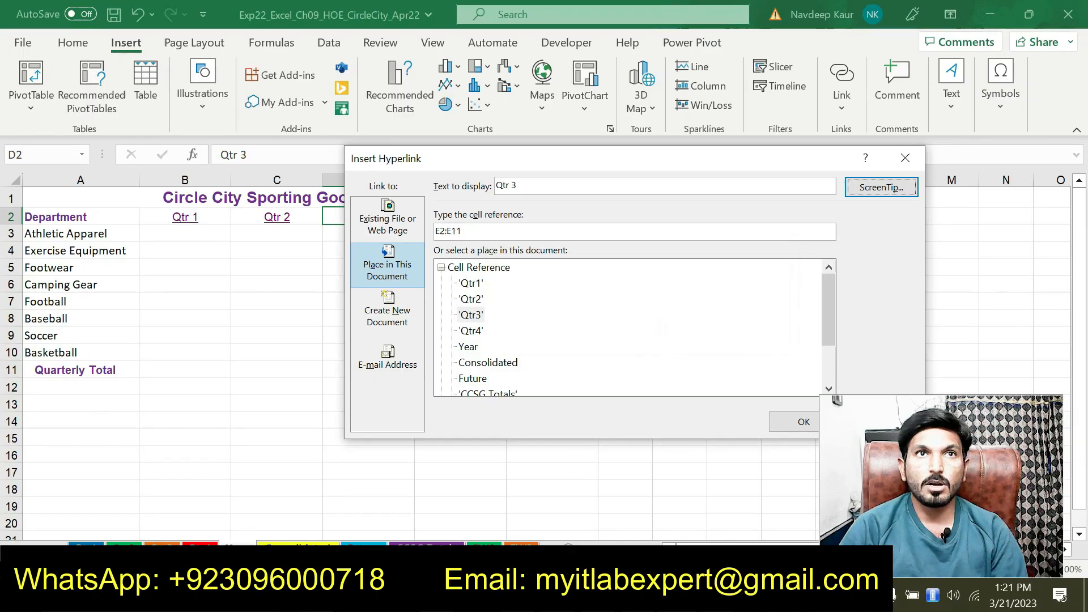
pyautogui.click(472, 316)
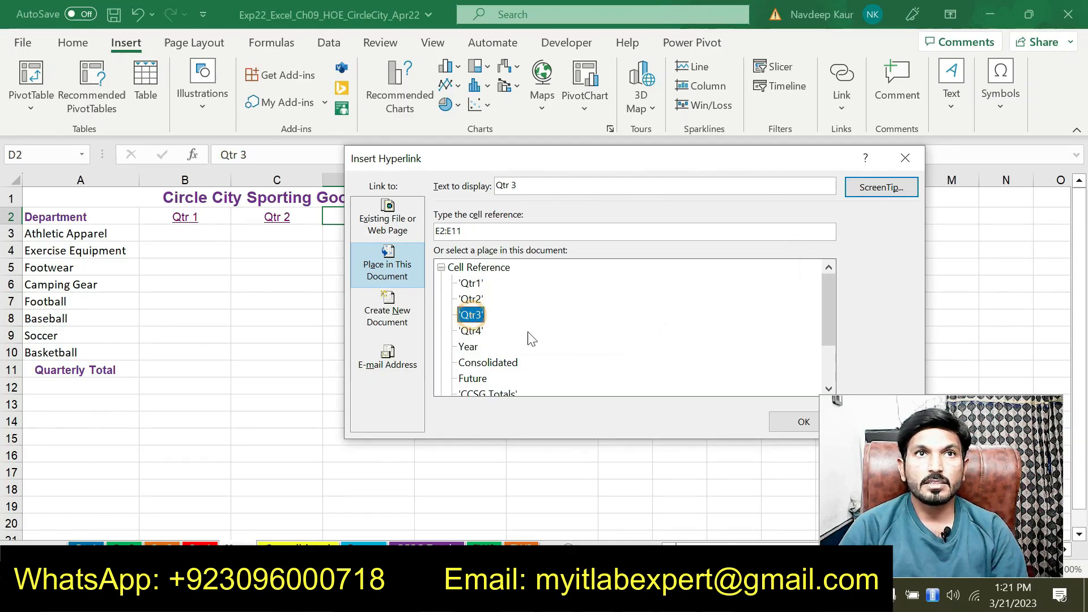
pyautogui.click(796, 422)
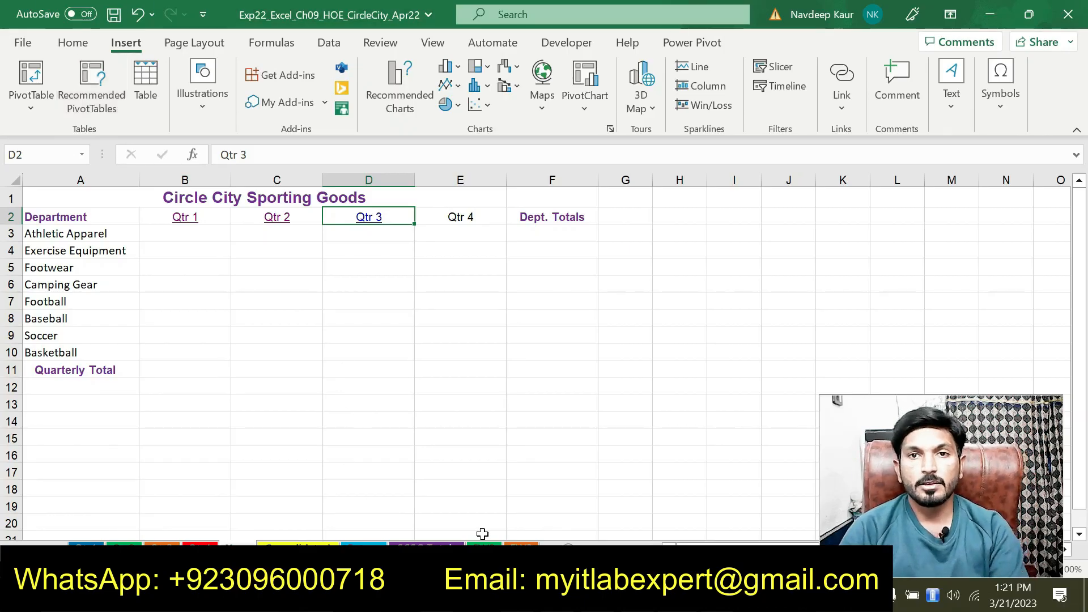
# Switch to the Word instructions and change the cell E2 hyperlink instruction's highlight to turquoise
pyautogui.hotkey('alt', 'Tab')
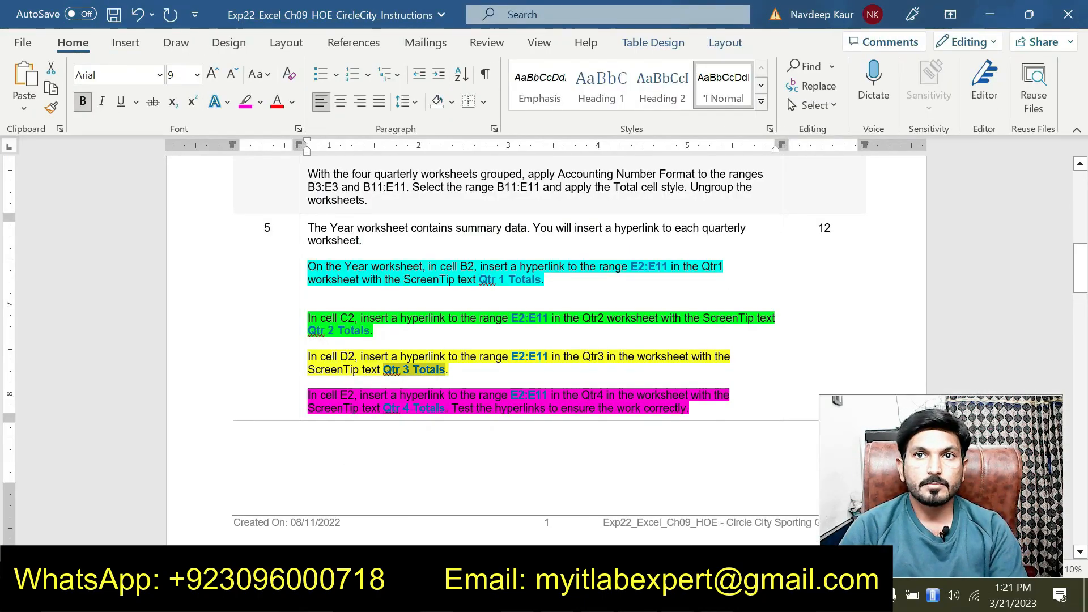
pyautogui.moveTo(690, 408); pyautogui.dragTo(309, 395)
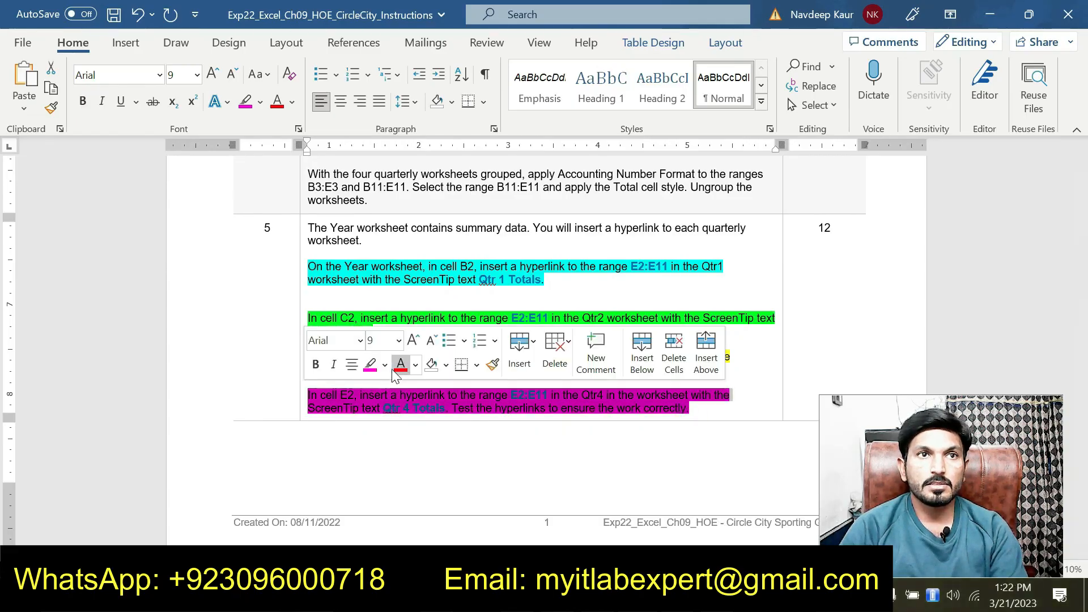
pyautogui.click(385, 364)
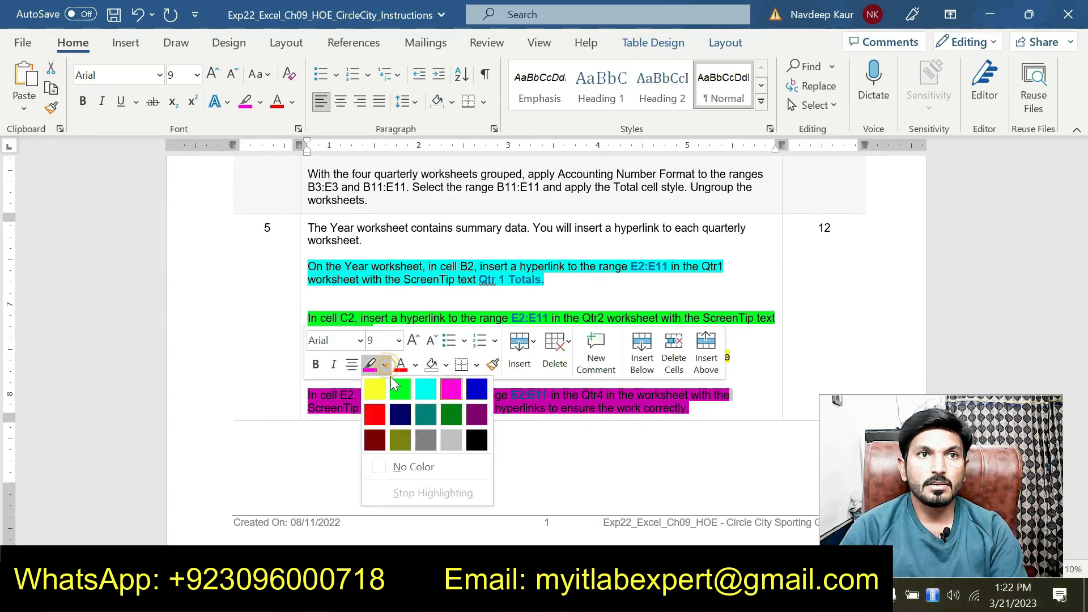
pyautogui.click(422, 391)
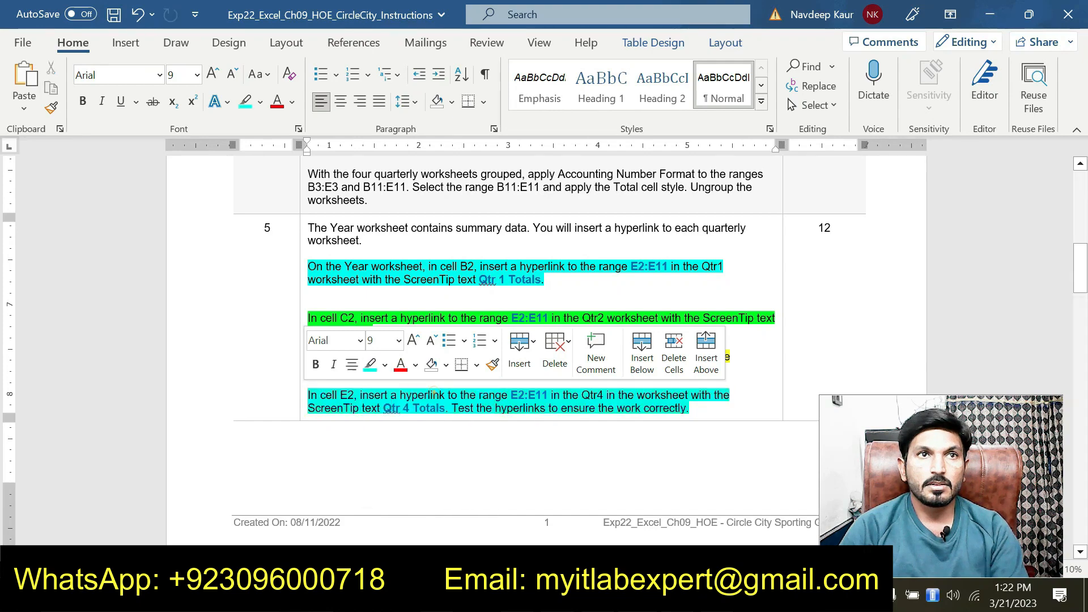
pyautogui.click(408, 408)
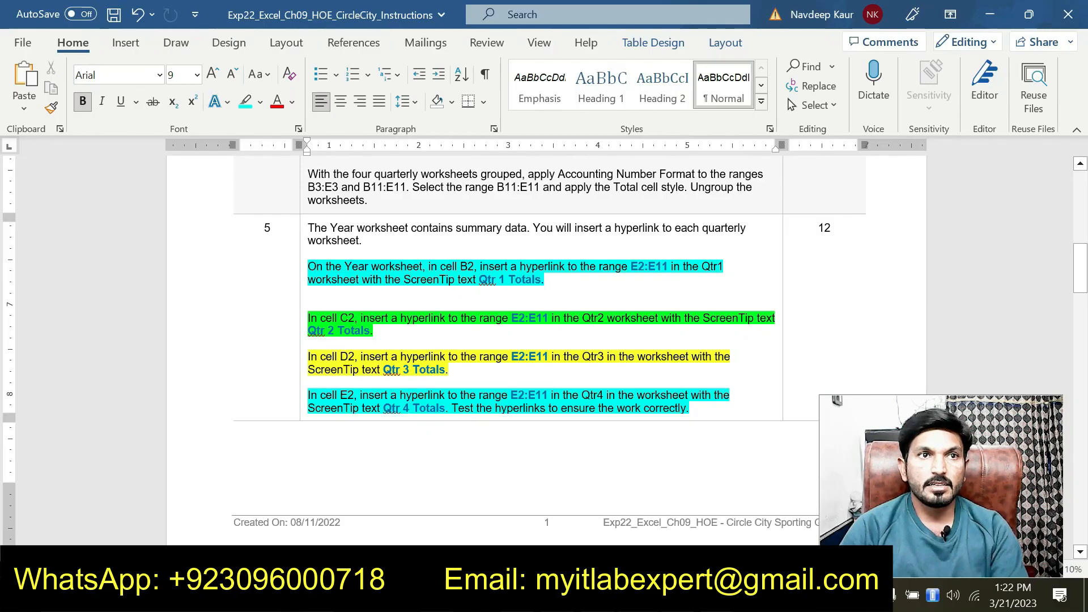
# Select the range reference E2:E11 in Word's cell E2 instruction and make cell E2 active on Excel's Year worksheet
pyautogui.moveTo(511, 395); pyautogui.dragTo(549, 395)
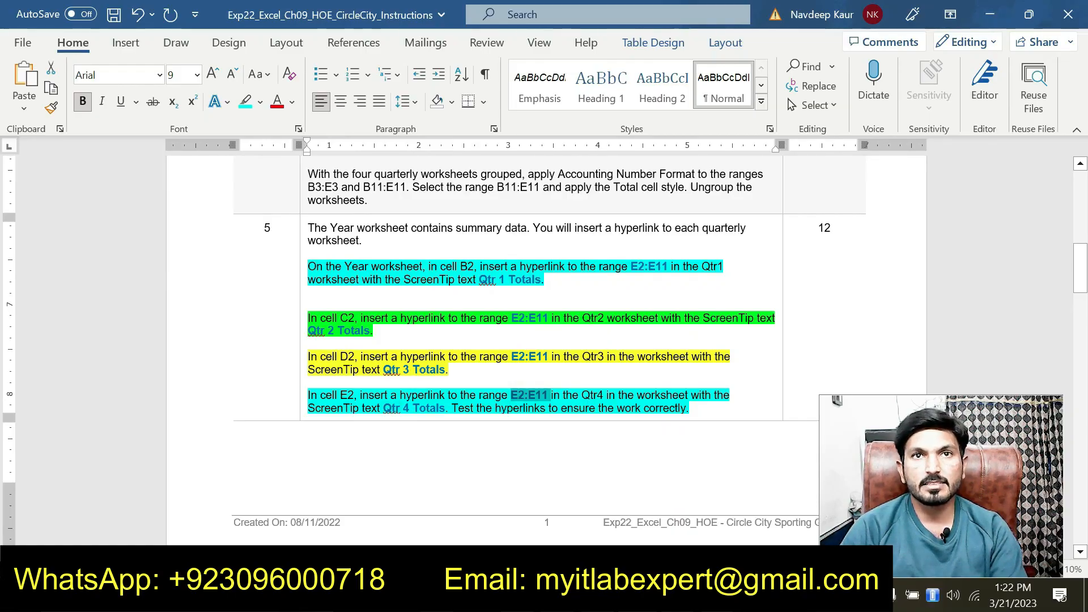
pyautogui.hotkey('alt', 'Tab')
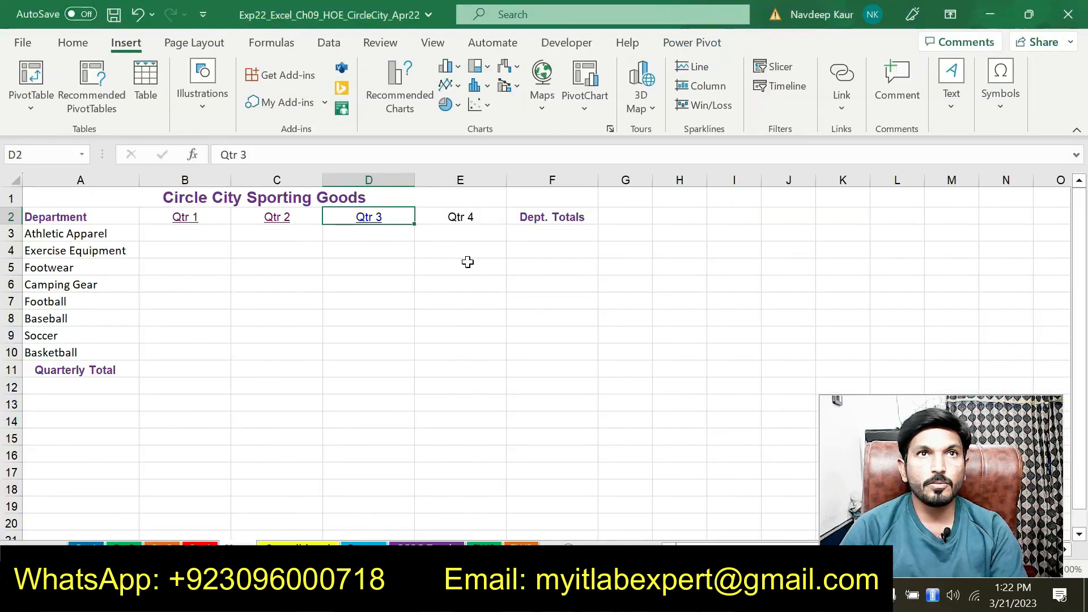
pyautogui.click(461, 219)
pyautogui.hotkey('alt', 'Tab')
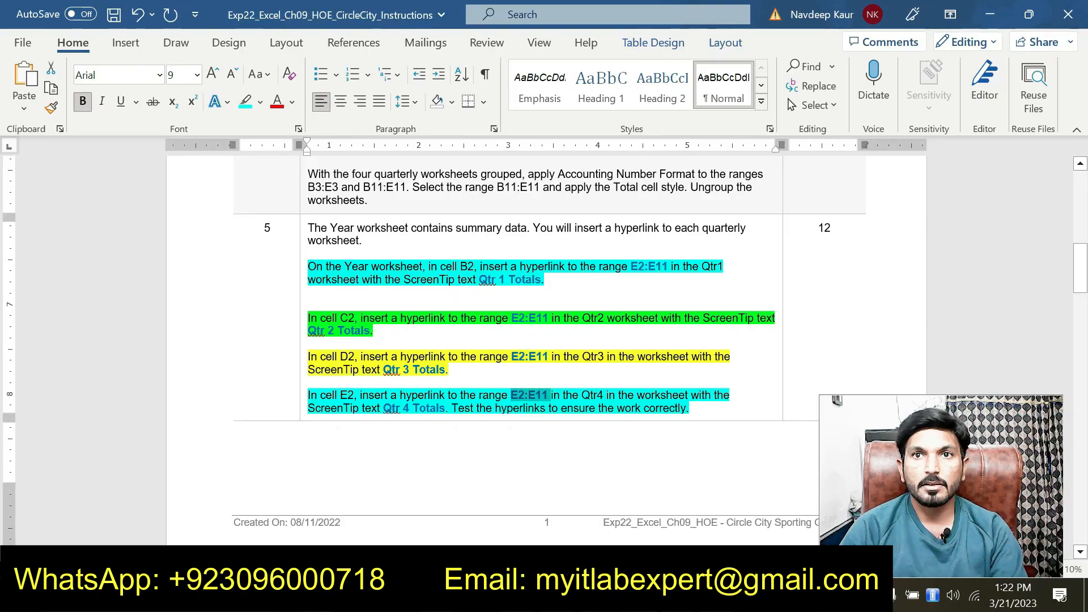
pyautogui.click(705, 406)
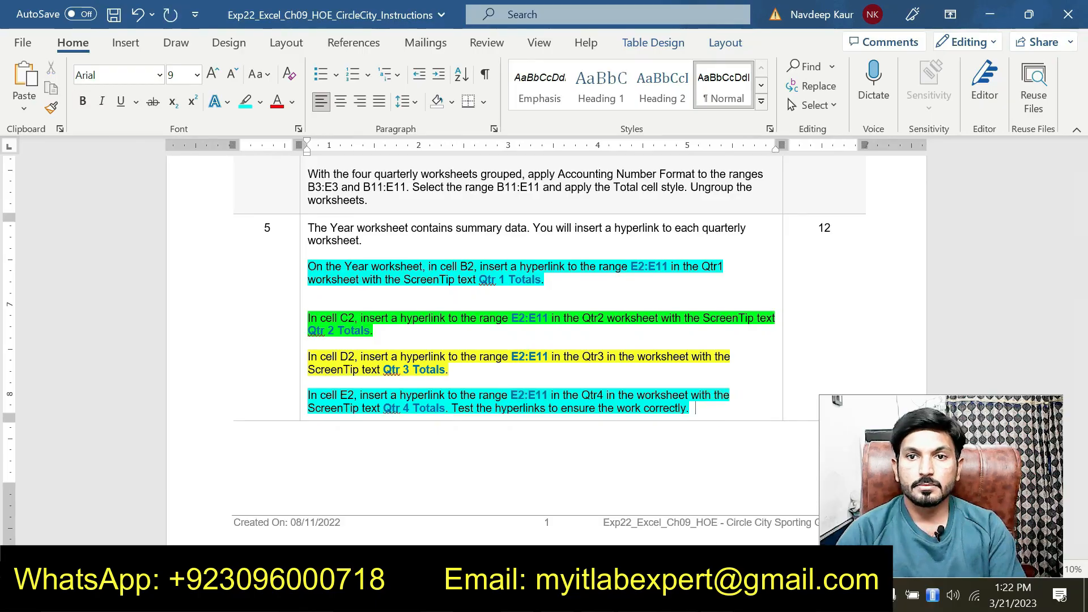
pyautogui.hotkey('alt', 'Tab')
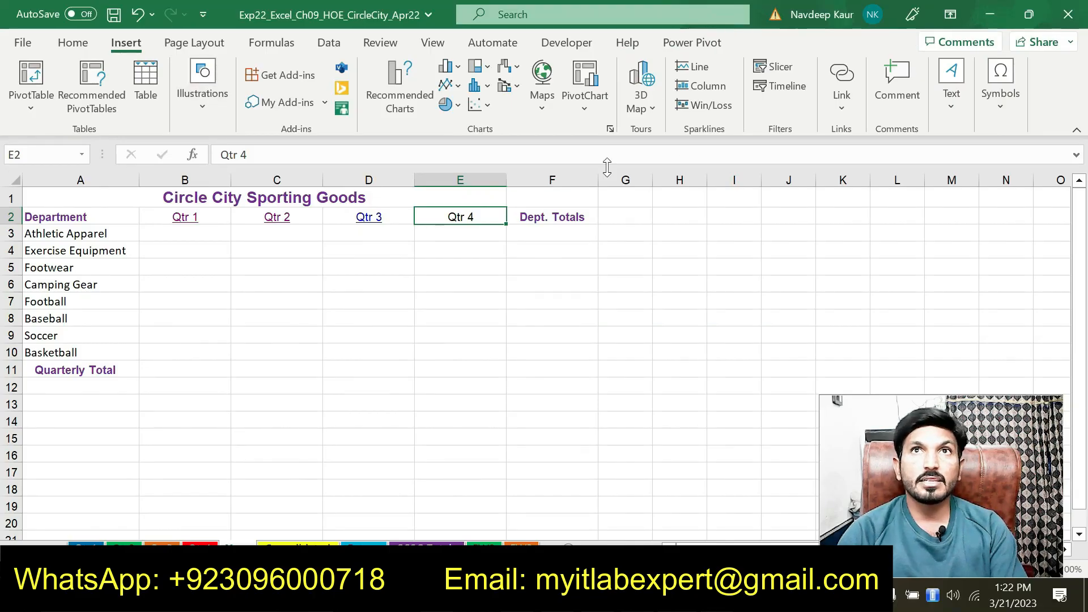
# Start a hyperlink in cell E2 with the cell reference E2:E11 and the Qtr4 worksheet as its target
pyautogui.click(843, 109)
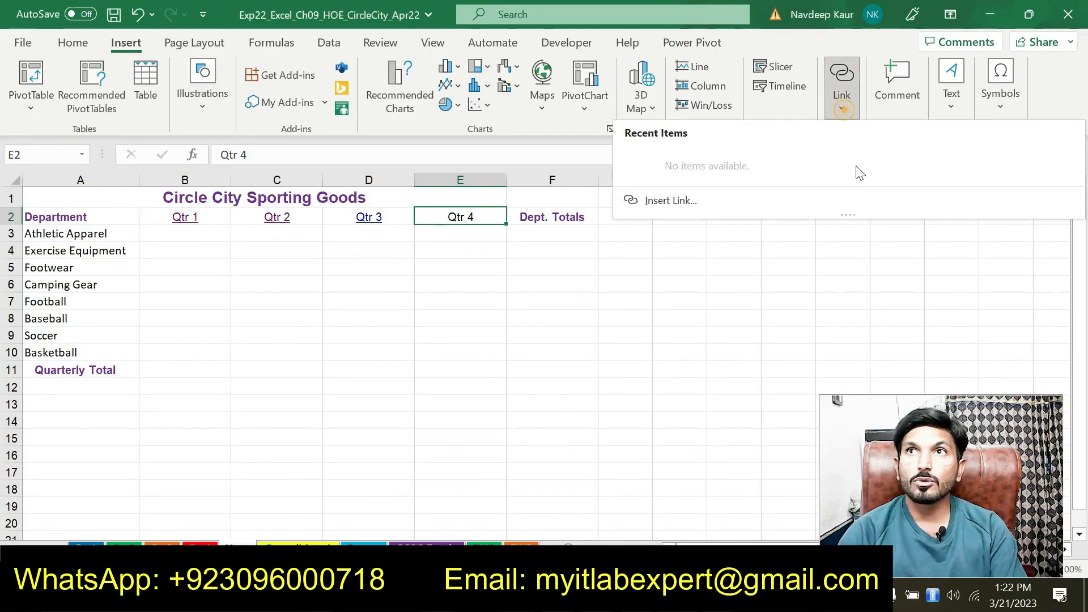
pyautogui.click(663, 202)
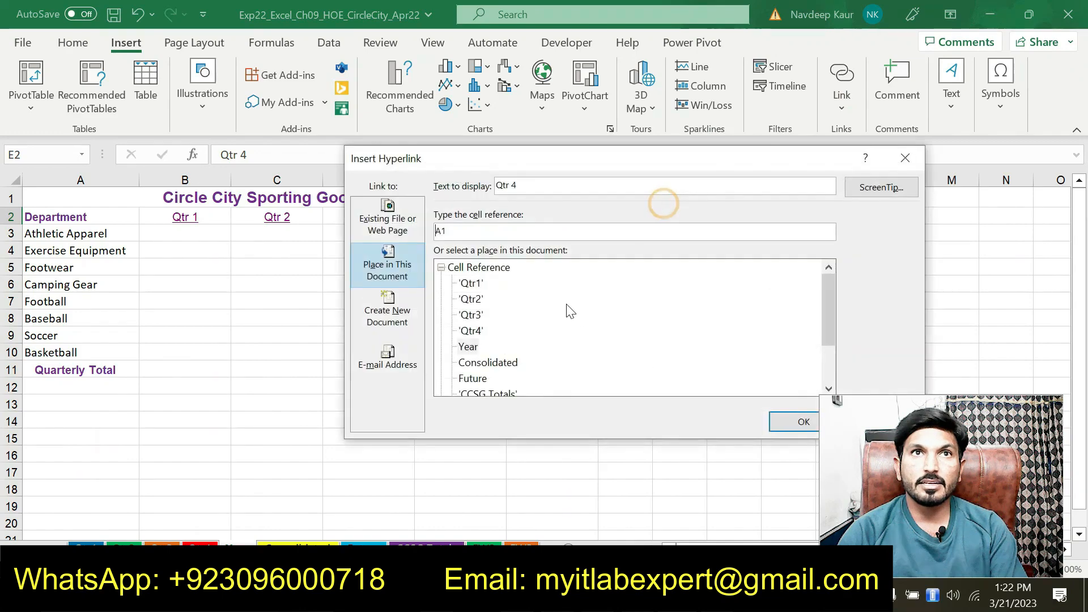
pyautogui.click(466, 228)
pyautogui.write('E2:E11')
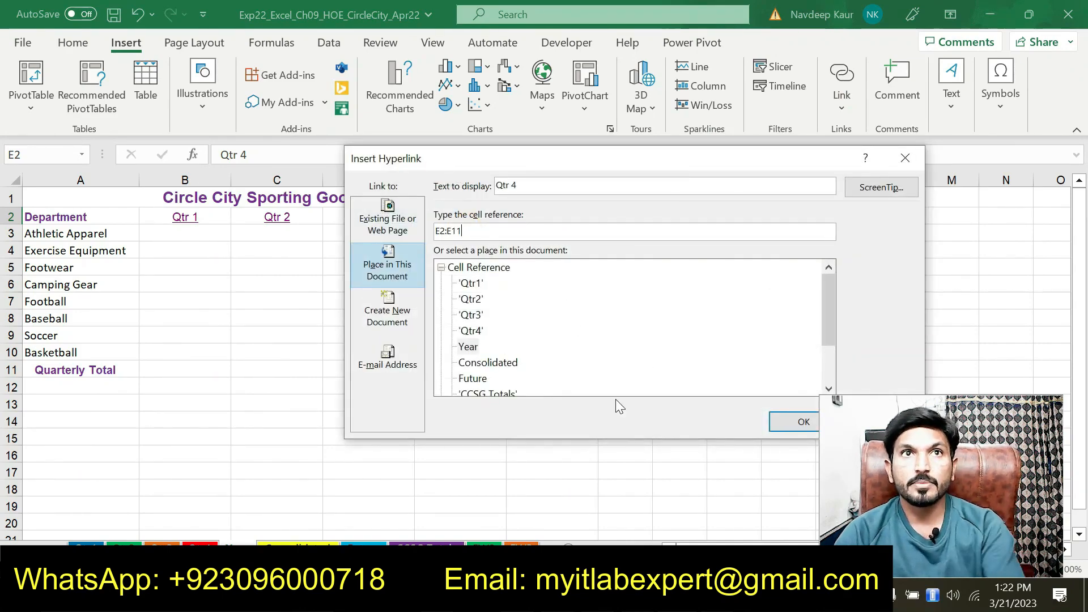
pyautogui.click(461, 332)
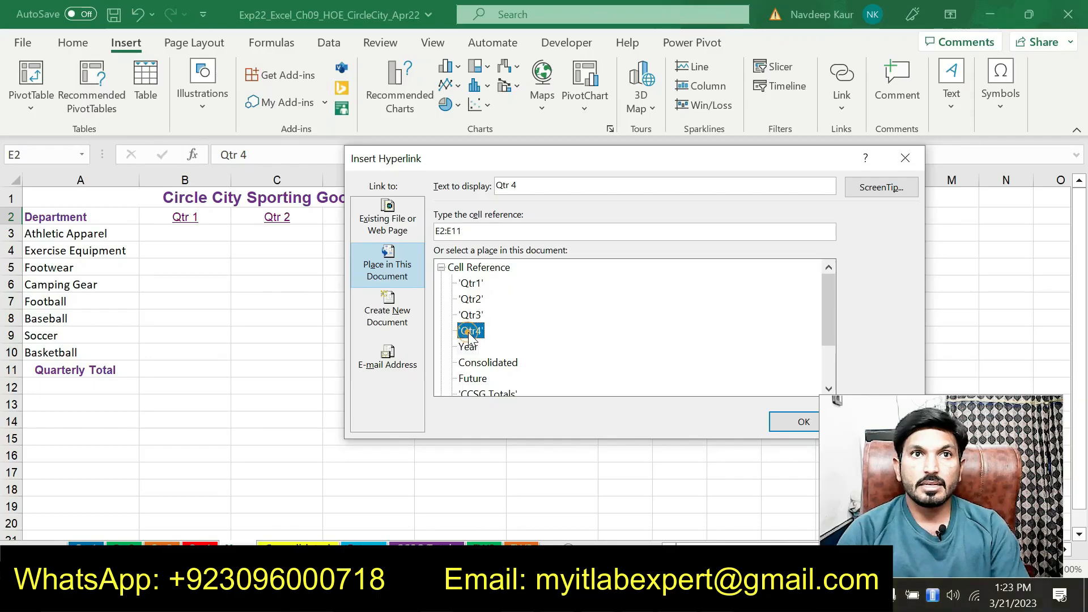
# Copy Qtr 4 Totals from the Word instructions as the hyperlink's ScreenTip text in Excel and insert the link to Qtr4
pyautogui.hotkey('alt', 'Tab')
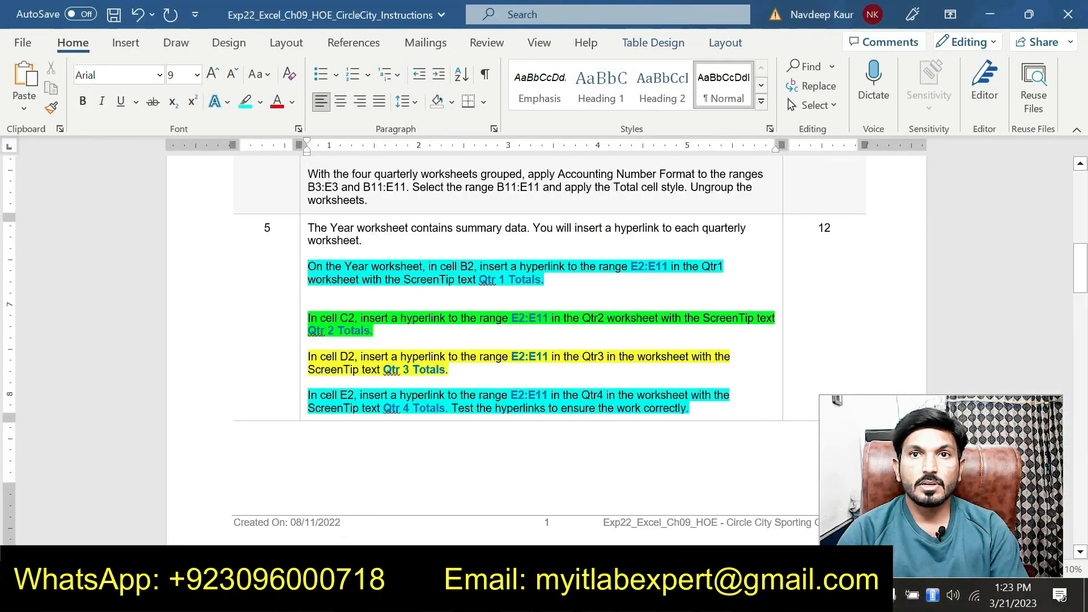
pyautogui.moveTo(446, 408); pyautogui.dragTo(383, 408)
pyautogui.hotkey('ctrl', 'c')
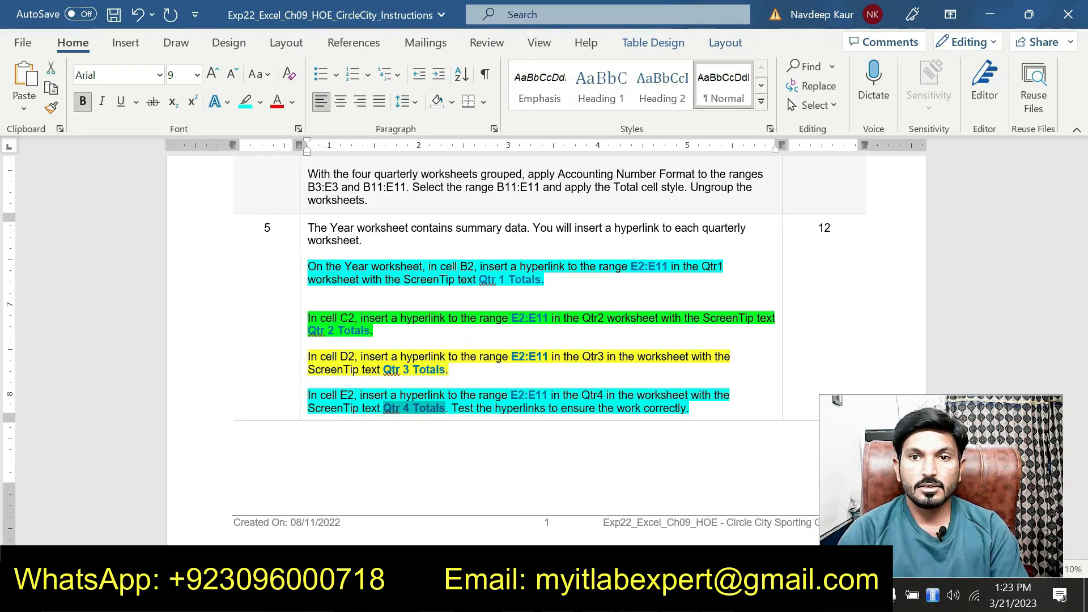
pyautogui.hotkey('alt', 'Tab')
pyautogui.click(858, 190)
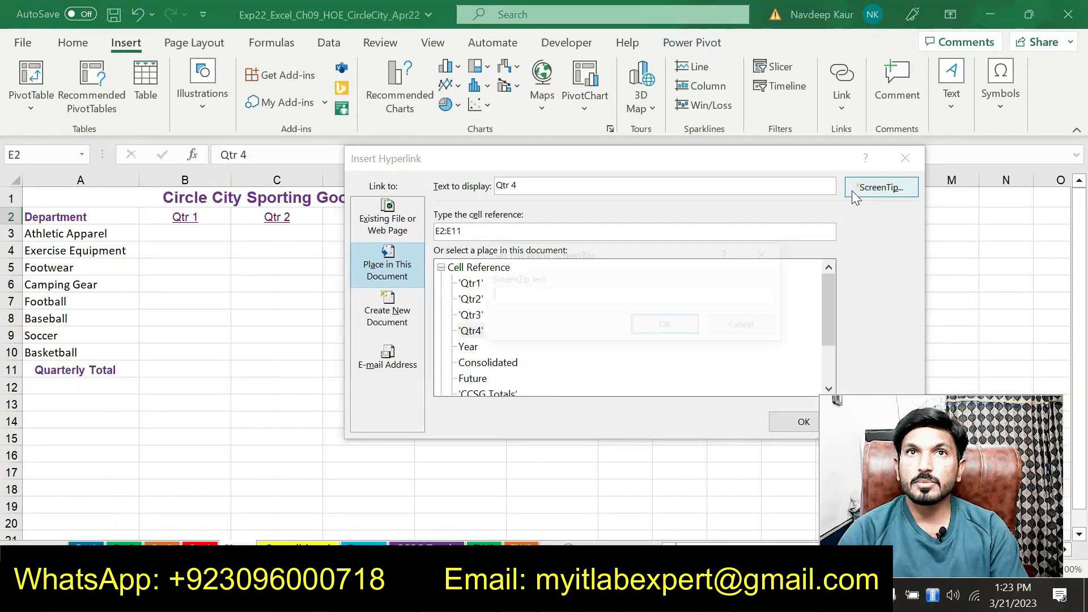
pyautogui.hotkey('ctrl', 'v')
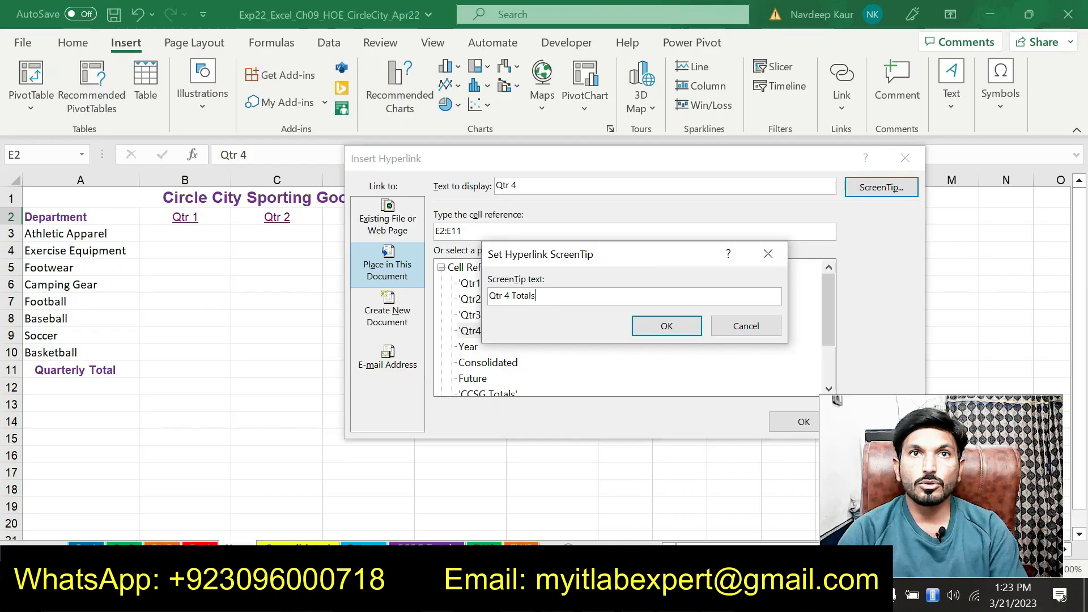
pyautogui.click(651, 329)
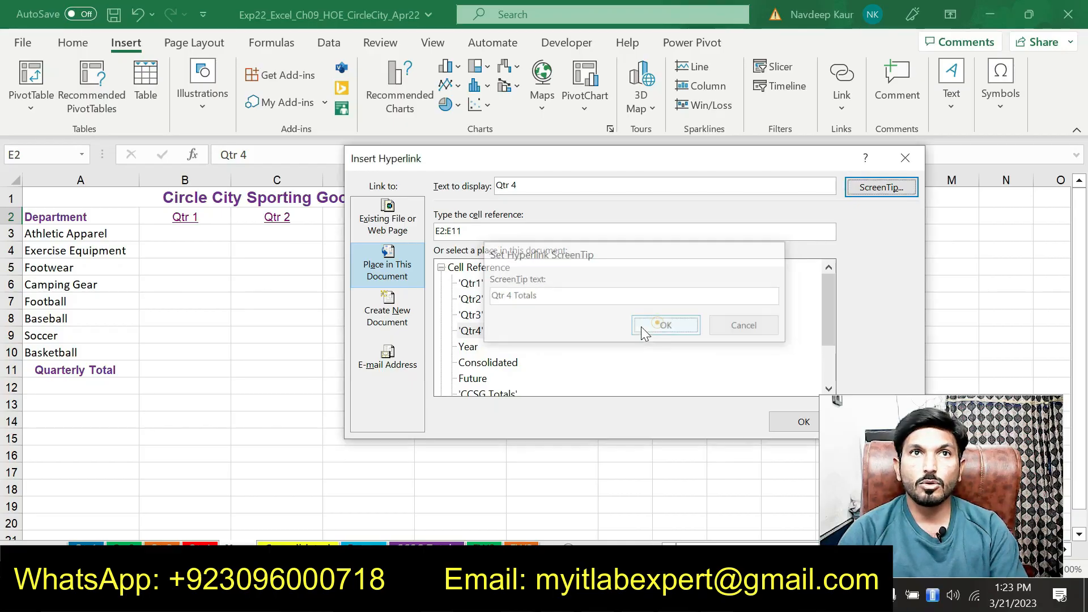
pyautogui.click(467, 229)
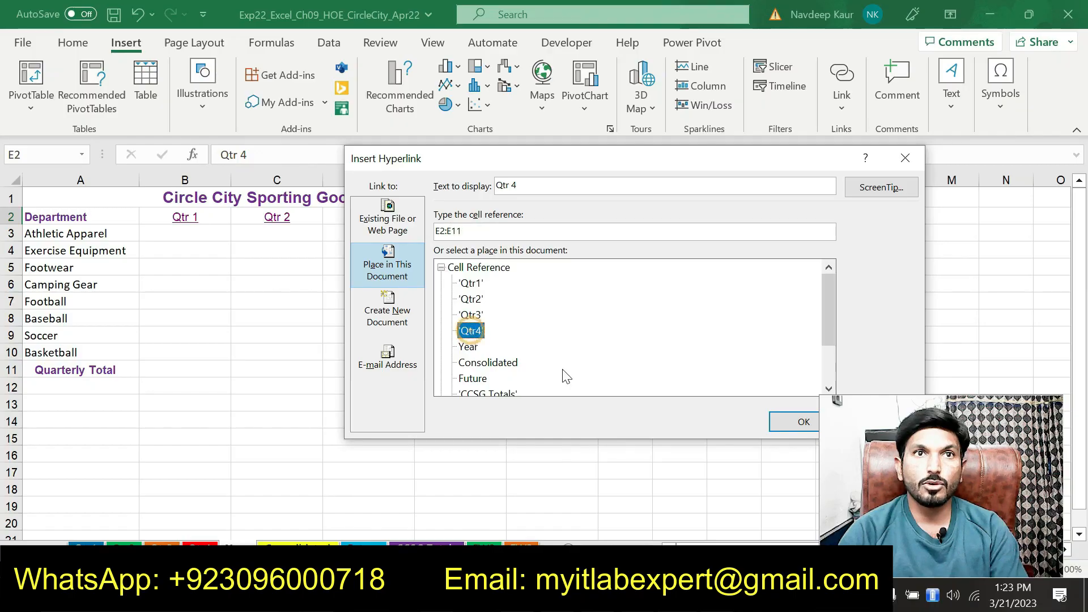
pyautogui.click(784, 426)
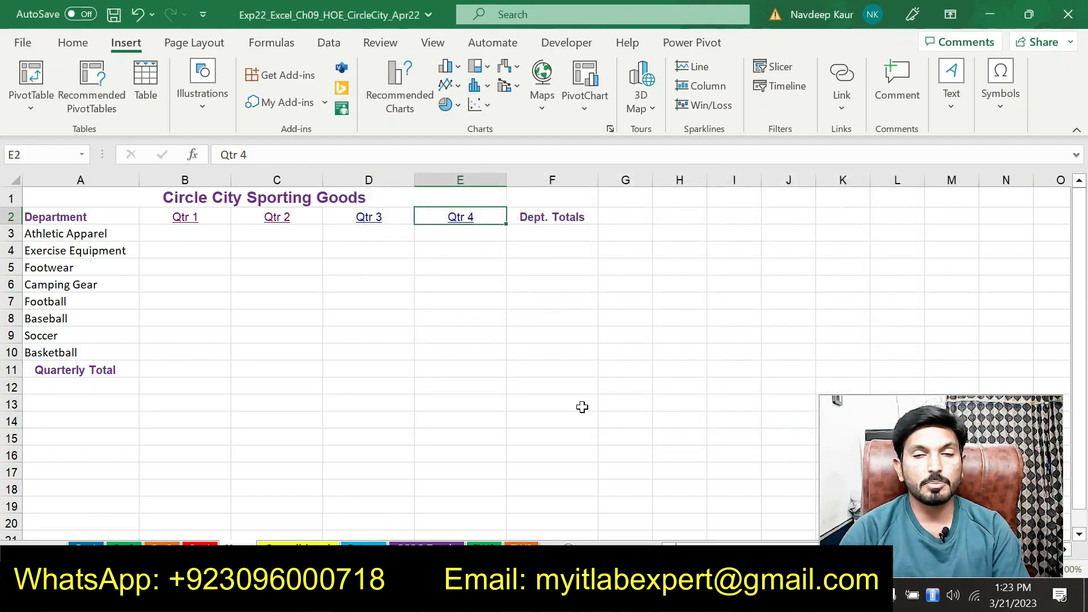
# Switch to the Word instructions and remove the highlighting from all of step 5's text
pyautogui.click(612, 595)
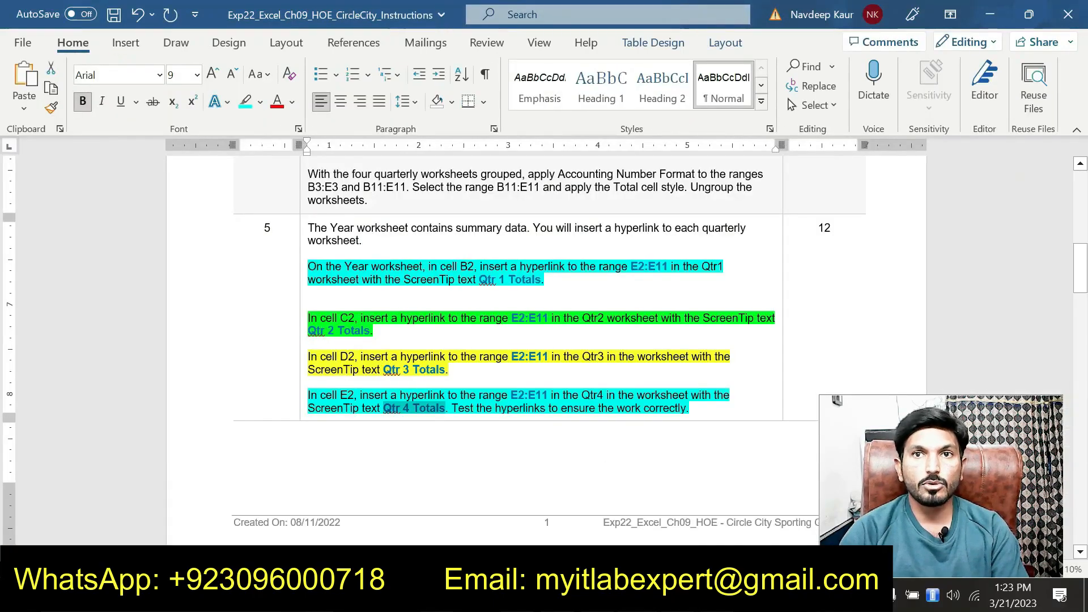
pyautogui.moveTo(700, 407); pyautogui.dragTo(288, 231)
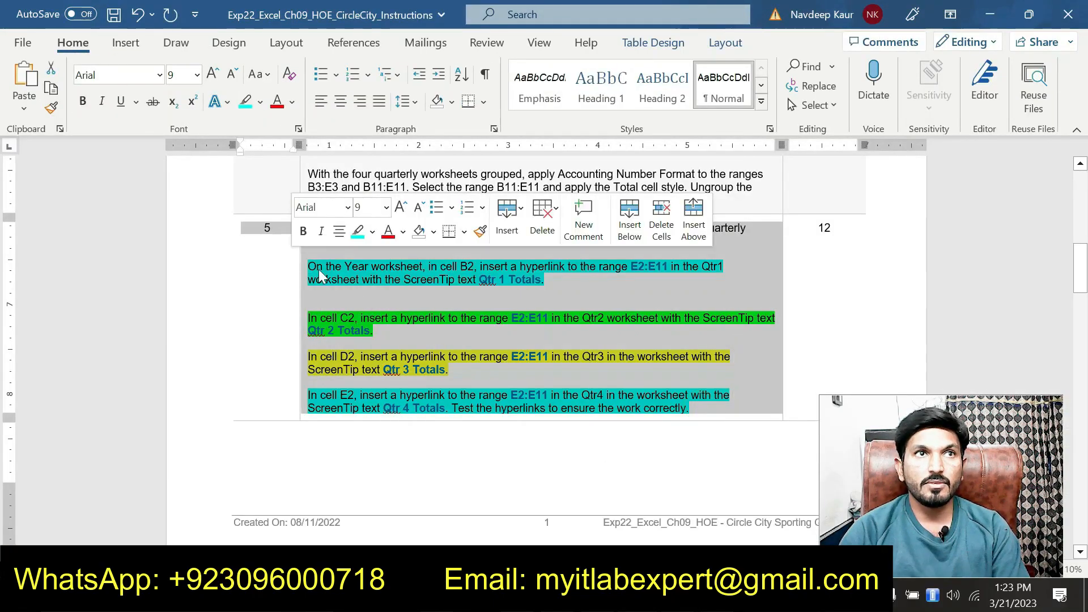
pyautogui.click(371, 231)
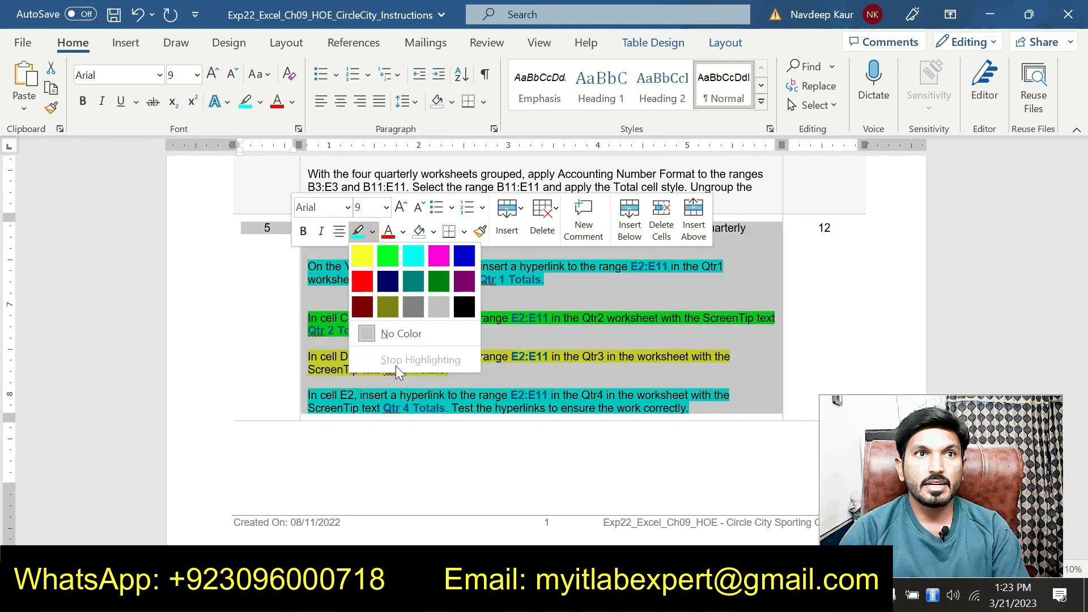
pyautogui.click(393, 332)
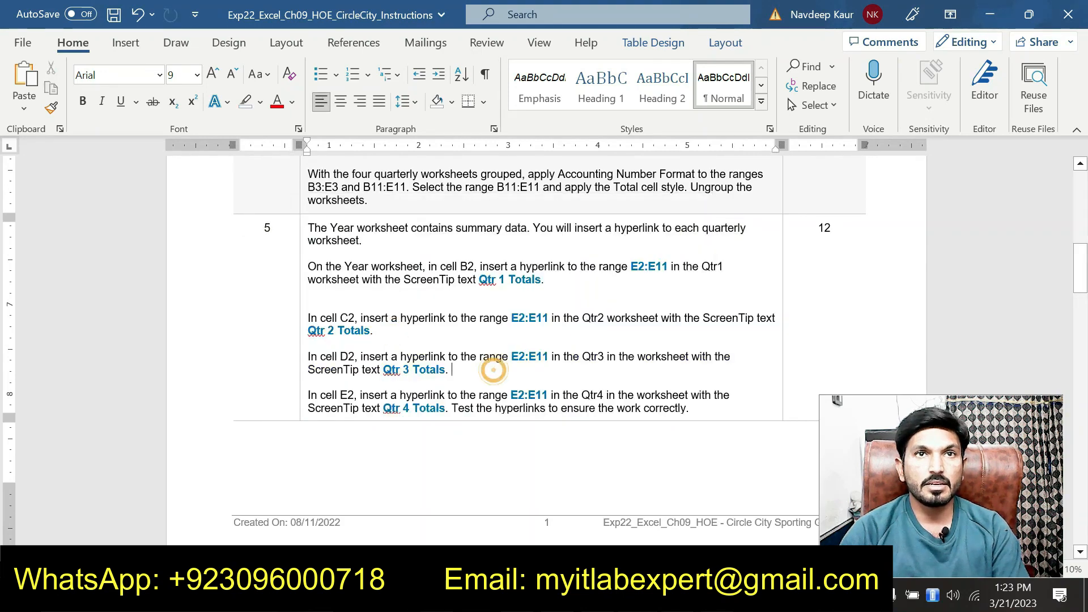
# Highlight step 6's instruction about hiding and unhiding the Year, Consolidated, and Future worksheets in turquoise
pyautogui.scroll(-8, 493, 374)
pyautogui.scroll(-2, 544, 340)
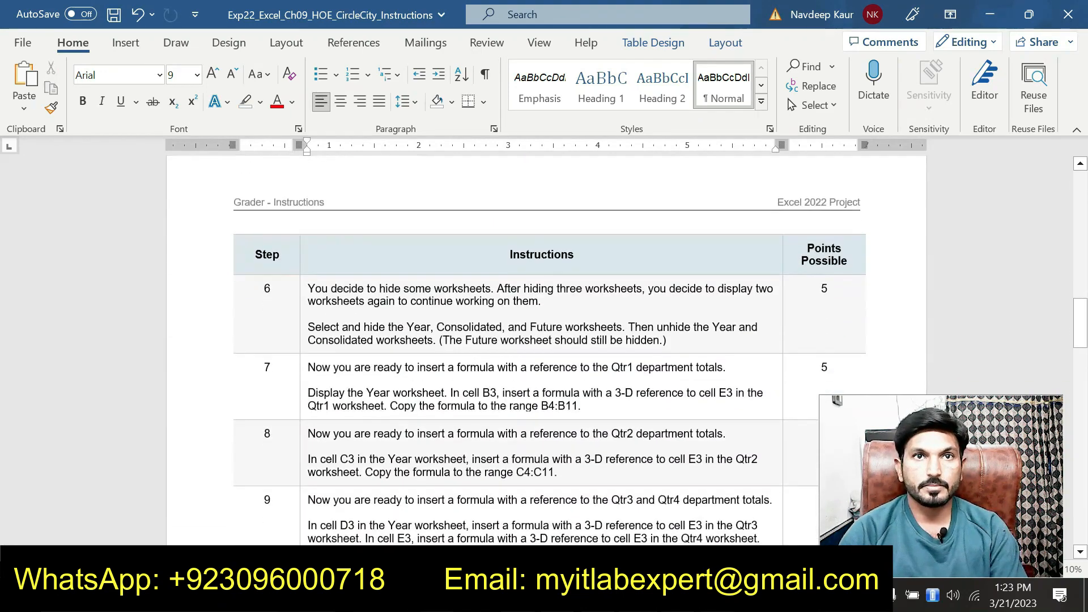
pyautogui.moveTo(641, 340); pyautogui.dragTo(308, 328)
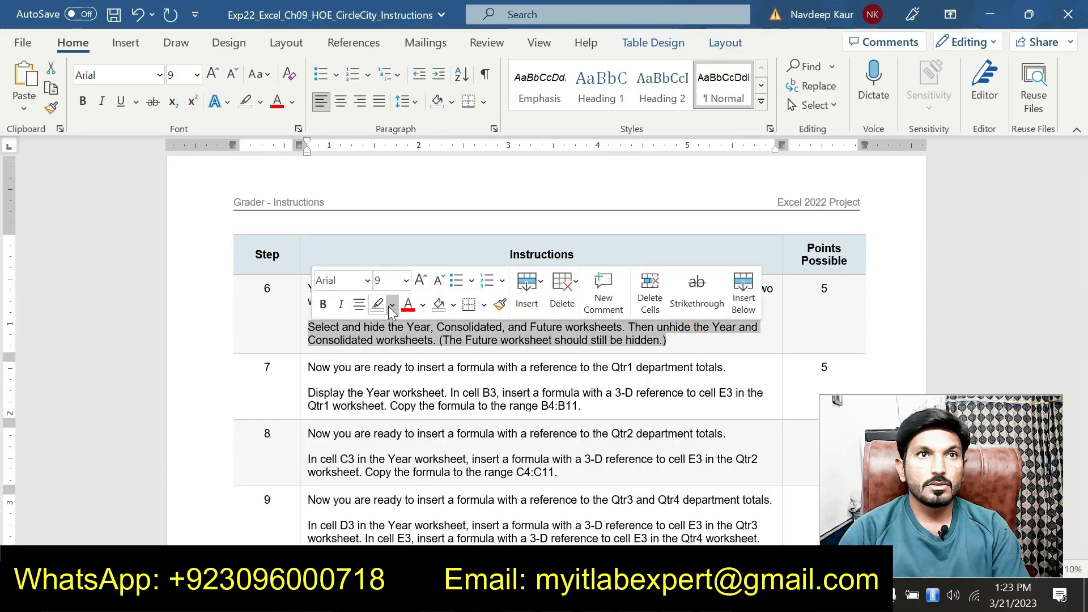
pyautogui.click(390, 306)
pyautogui.click(433, 330)
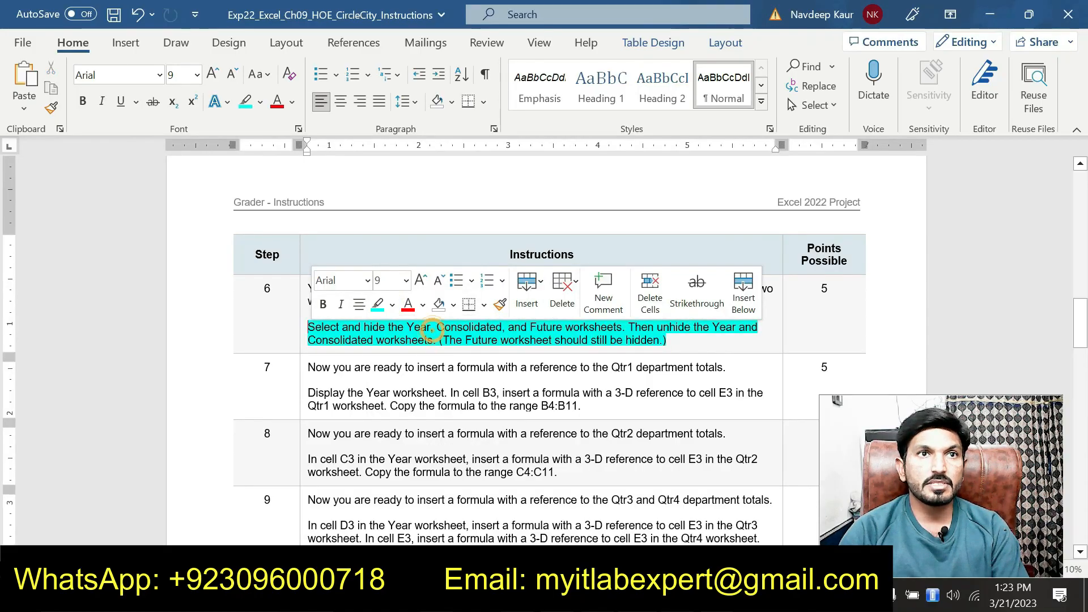
# Switch to the Excel workbook and hide the Year, Consolidated, and Future worksheets
pyautogui.click(406, 344)
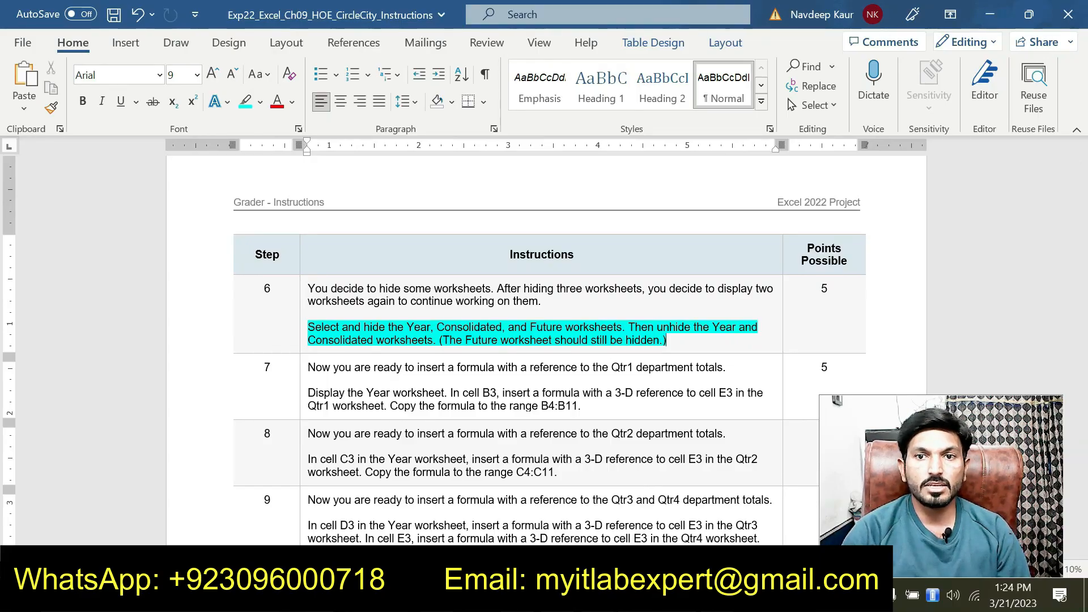
pyautogui.click(527, 595)
pyautogui.rightClick(243, 544)
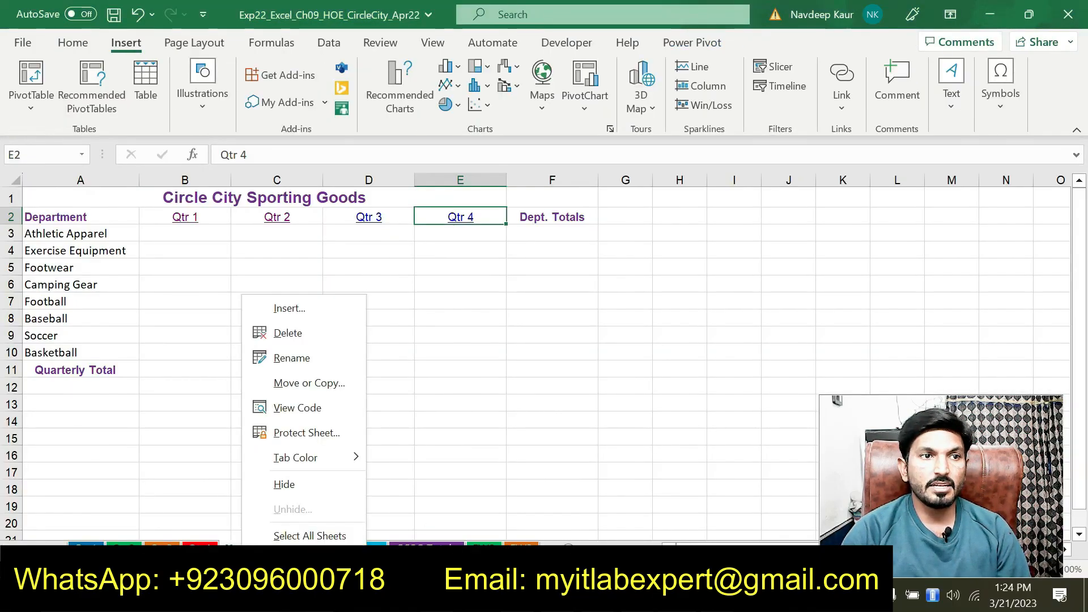
pyautogui.click(284, 486)
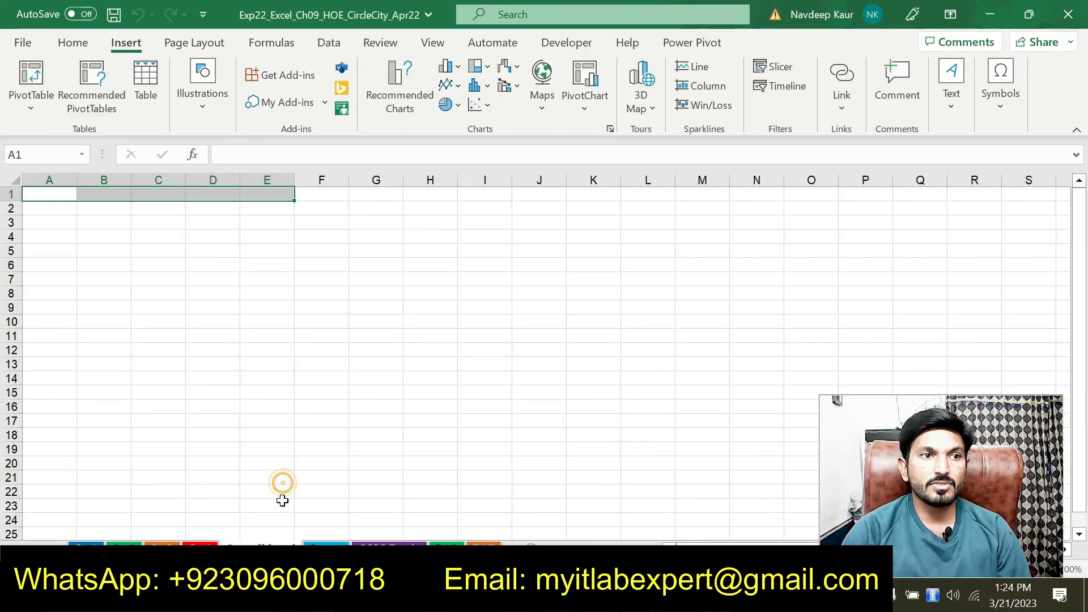
pyautogui.rightClick(276, 546)
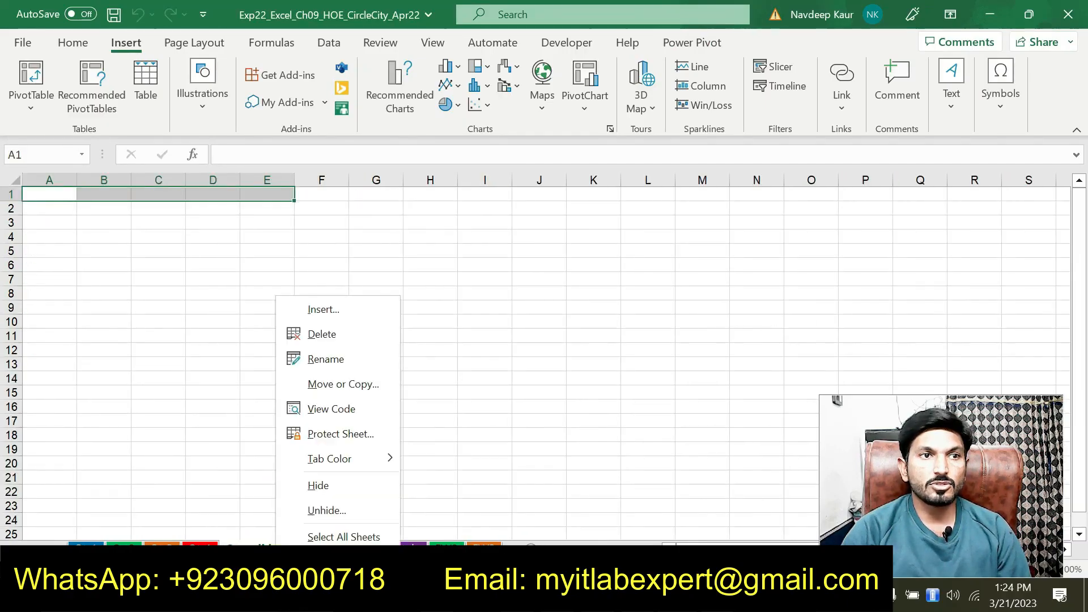
pyautogui.click(305, 486)
pyautogui.rightClick(250, 545)
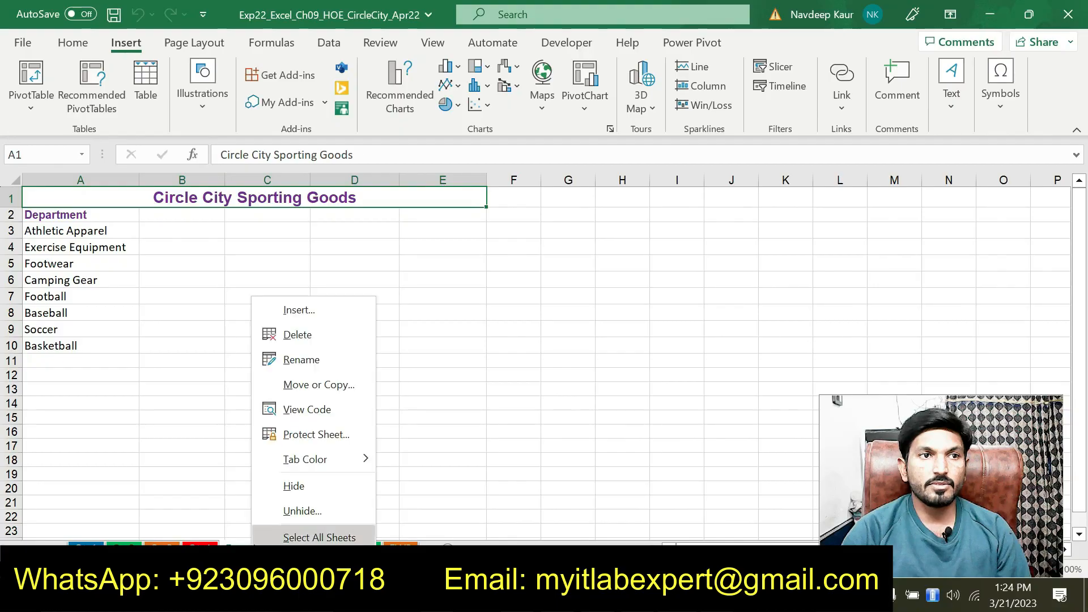
pyautogui.click(296, 486)
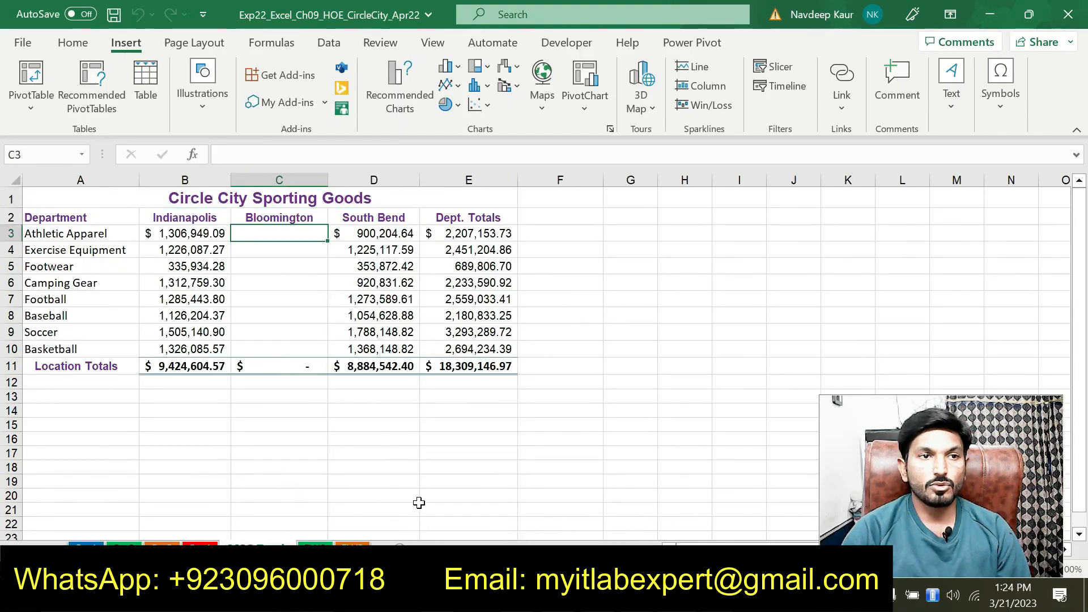
# Check step 6 in the Word instructions, unhide only the Year and Consolidated worksheets in Excel, and display the Year worksheet
pyautogui.click(481, 595)
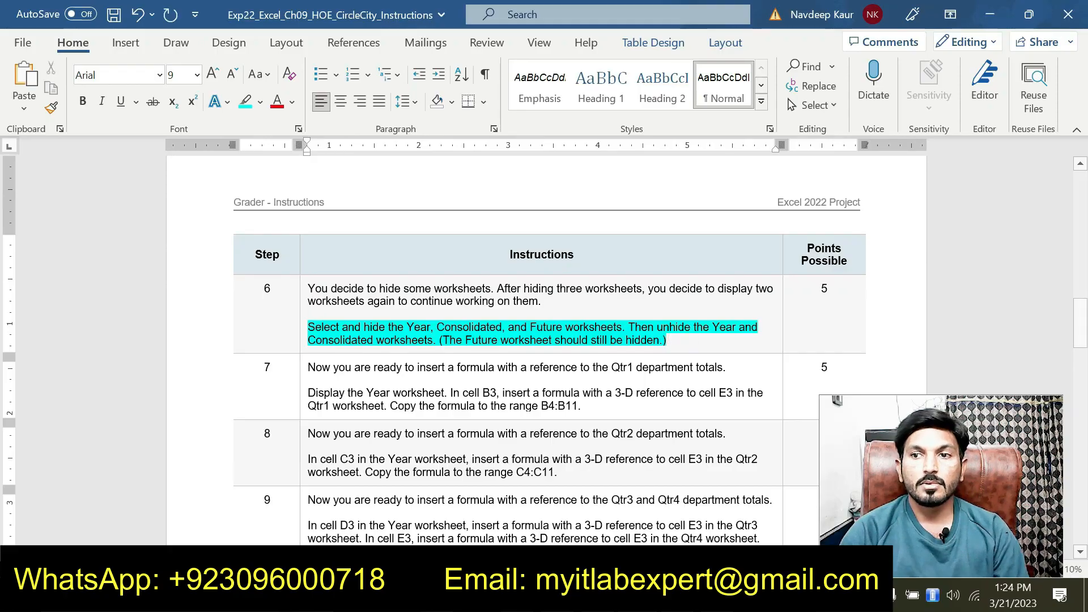
pyautogui.hotkey('alt', 'Tab')
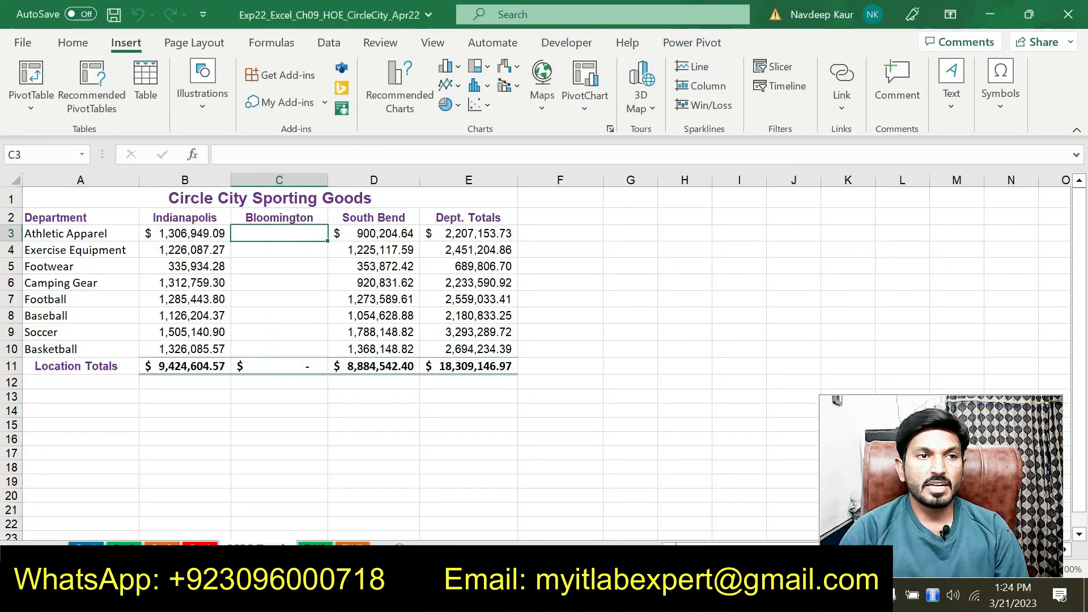
pyautogui.rightClick(274, 549)
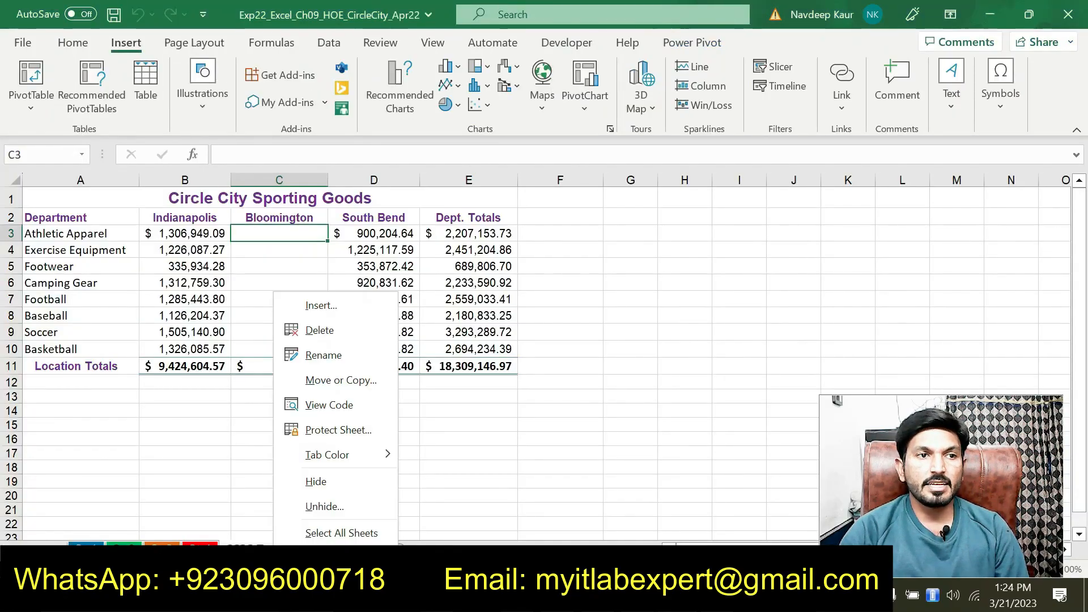
pyautogui.click(324, 507)
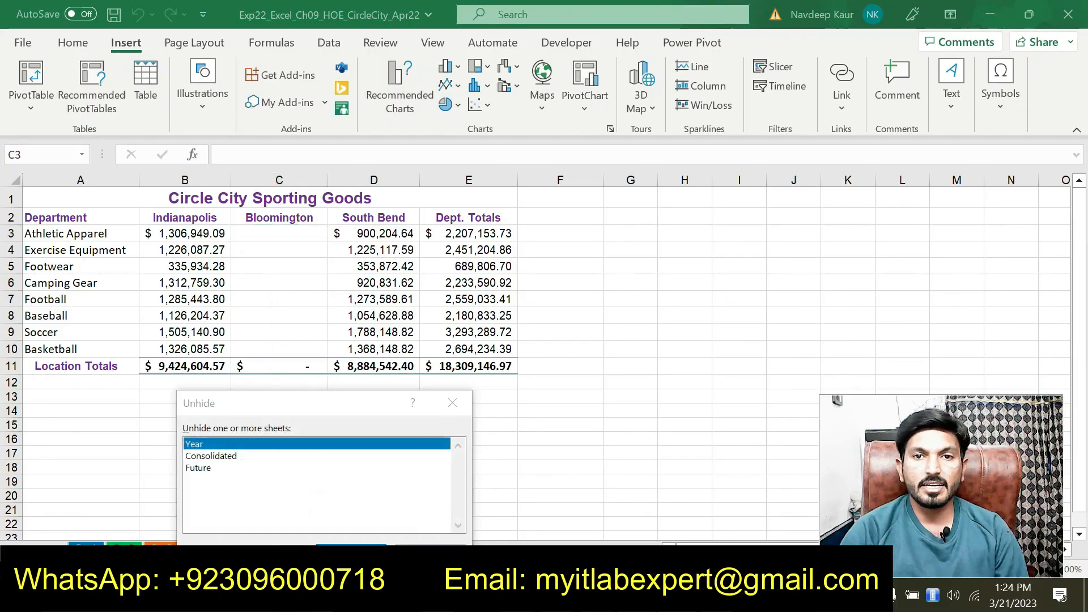
pyautogui.hotkey('alt', 'Tab')
pyautogui.hotkey('alt', 'Tab')
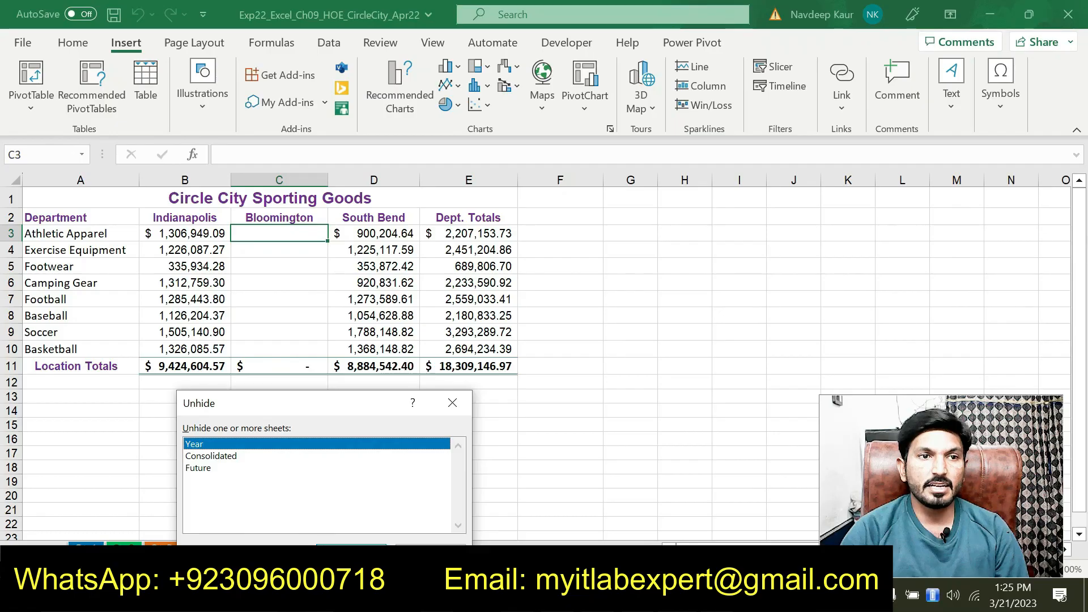
pyautogui.click(334, 545)
pyautogui.rightClick(306, 545)
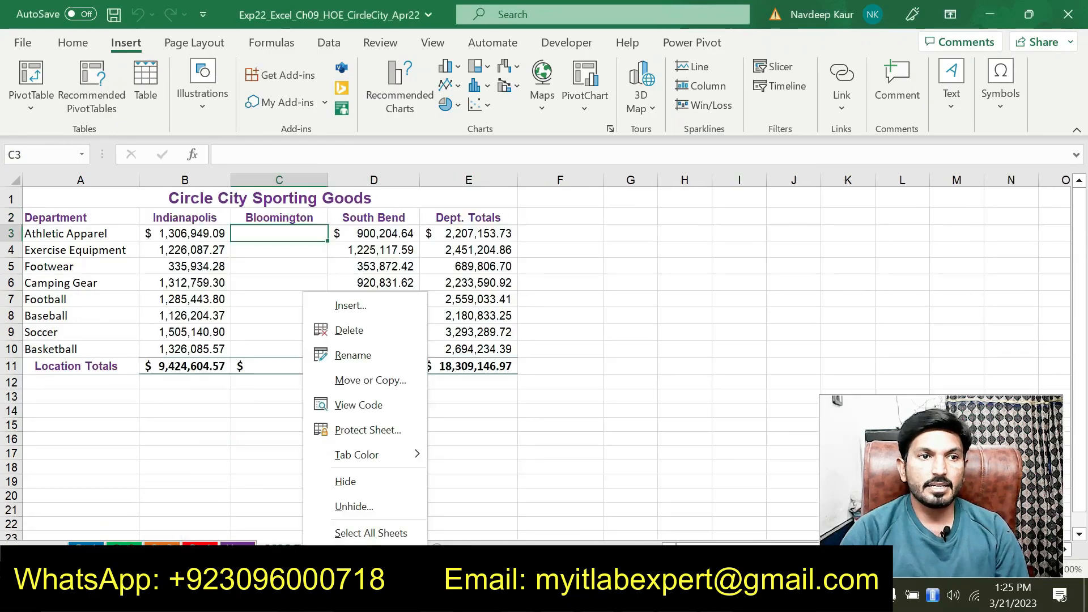
pyautogui.click(334, 508)
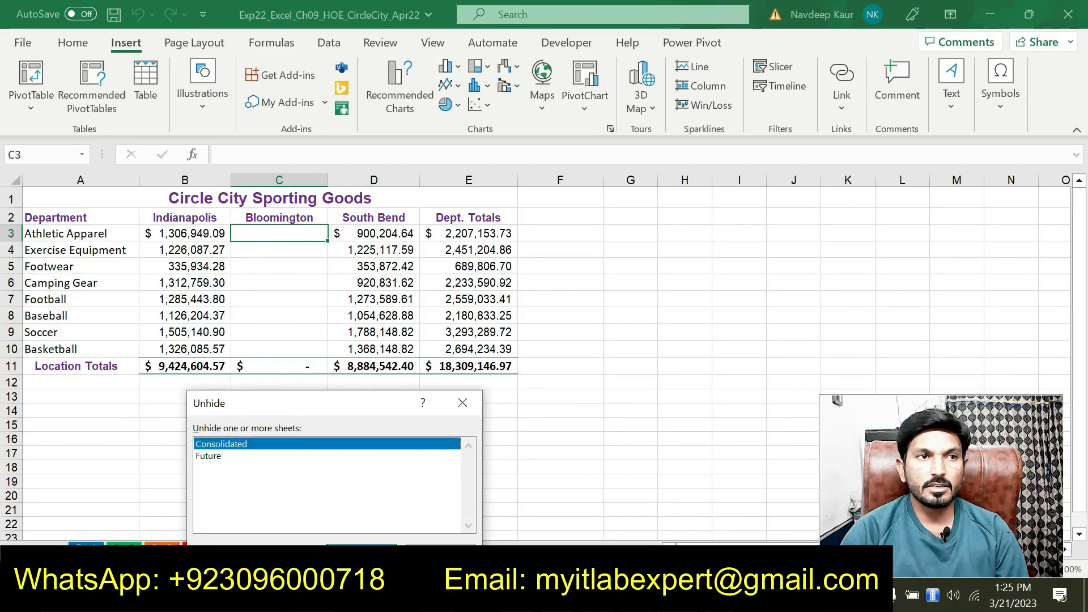
pyautogui.click(357, 545)
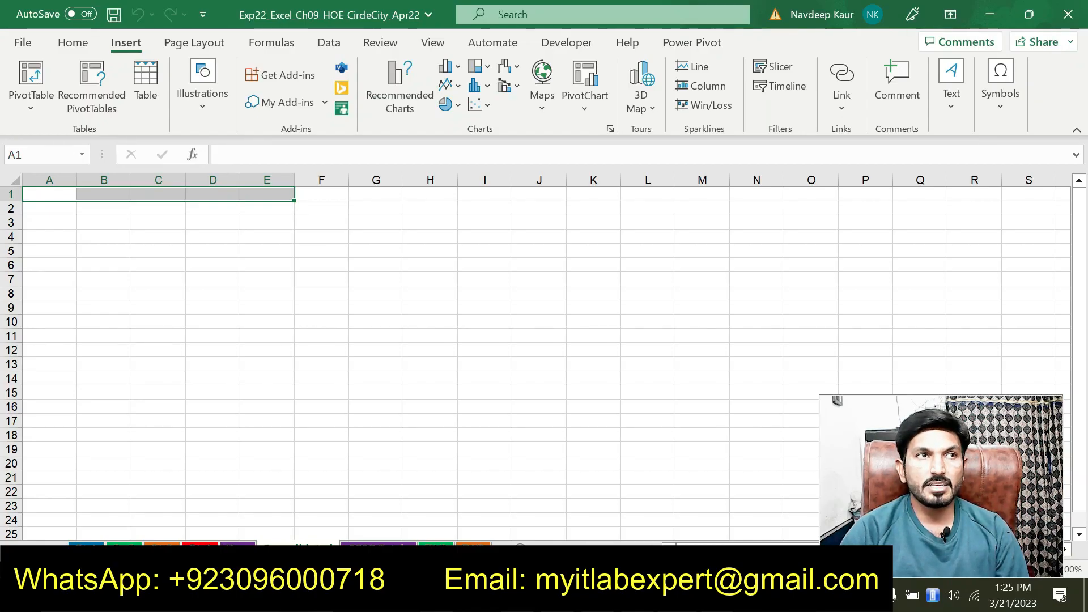
pyautogui.click(238, 549)
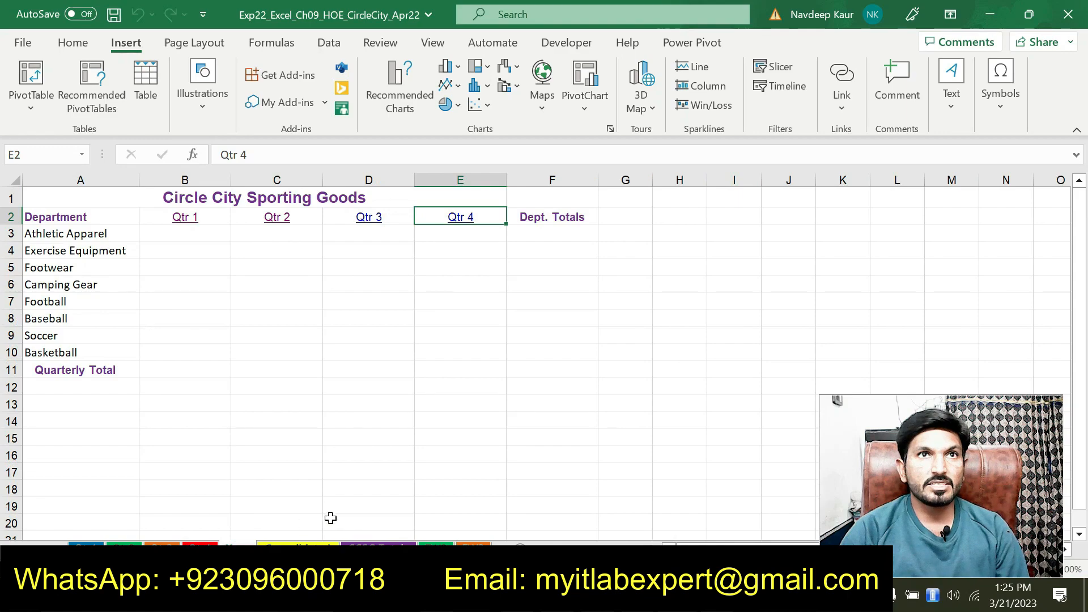
# In the Word instructions, remove step 6's highlighting and highlight step 7's instruction about the Qtr1 3-D reference in turquoise
pyautogui.hotkey('alt', 'Tab')
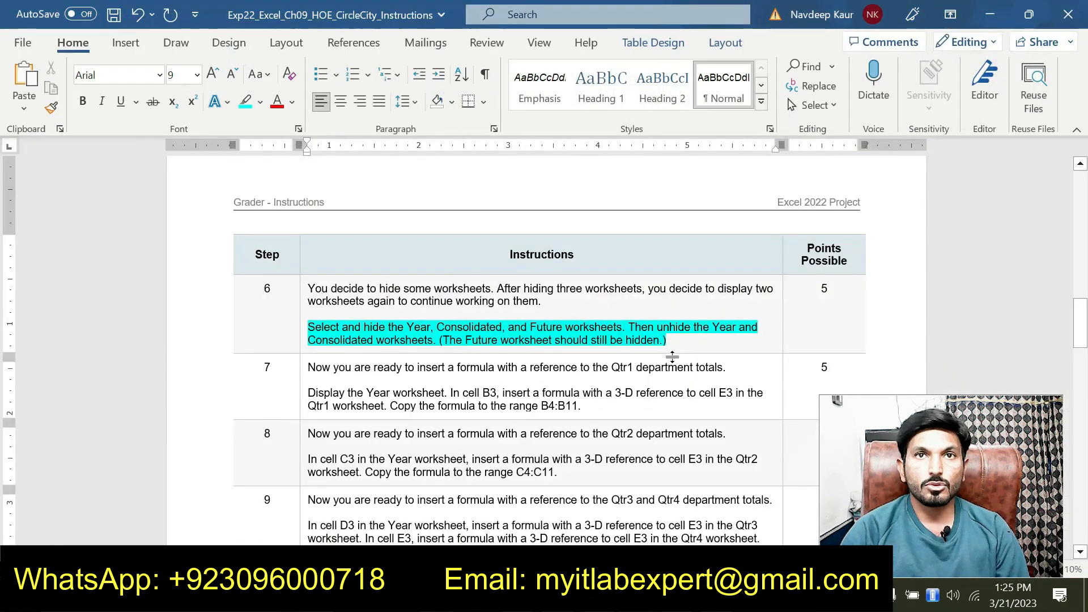
pyautogui.moveTo(673, 340); pyautogui.dragTo(308, 328)
pyautogui.click(375, 300)
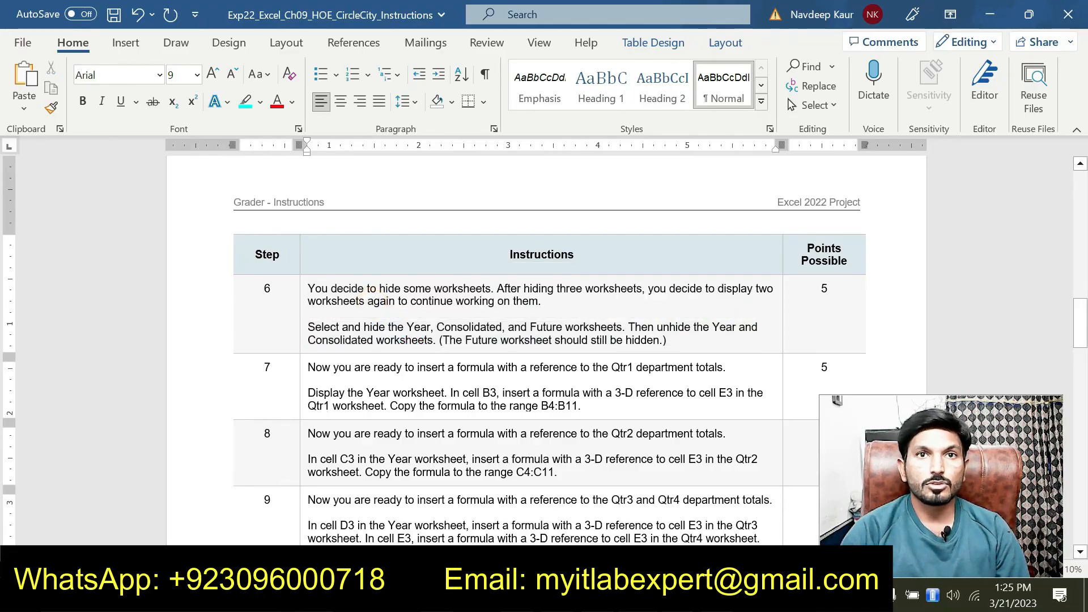
pyautogui.tripleClick(587, 403)
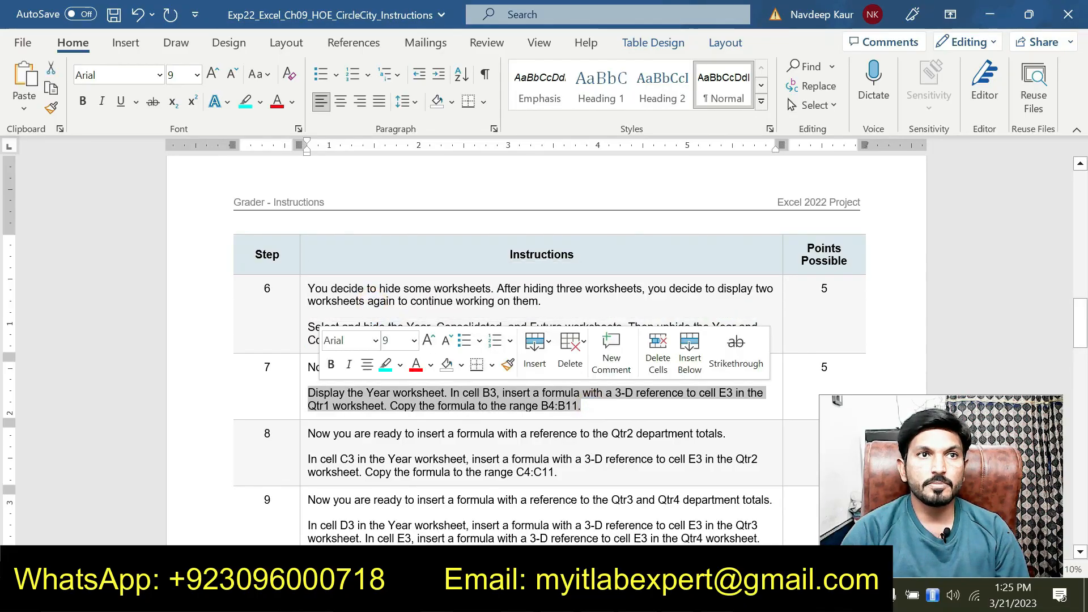
pyautogui.click(385, 365)
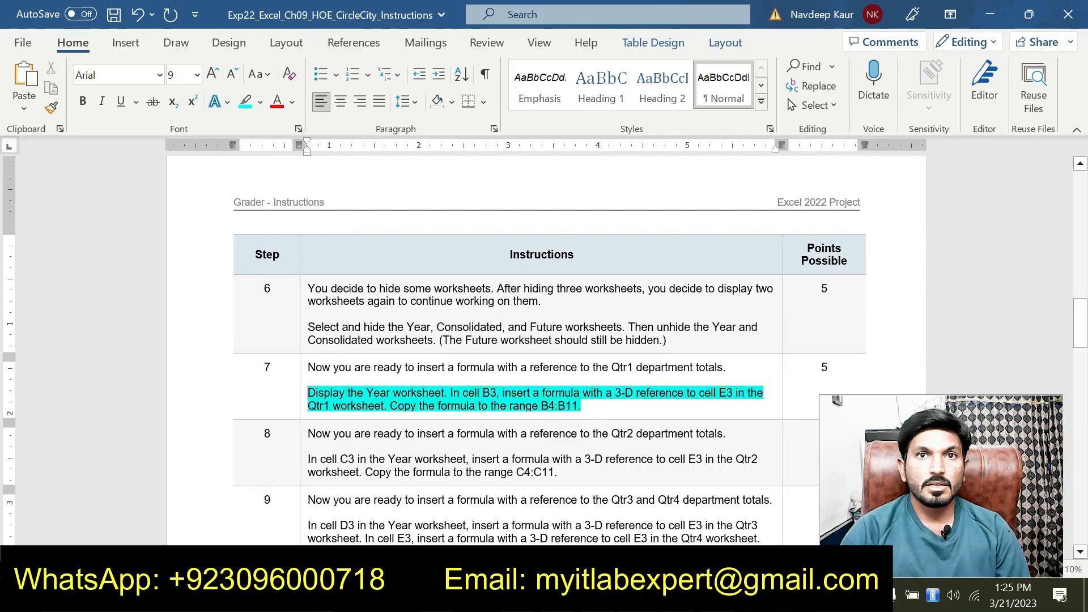
pyautogui.click(582, 405)
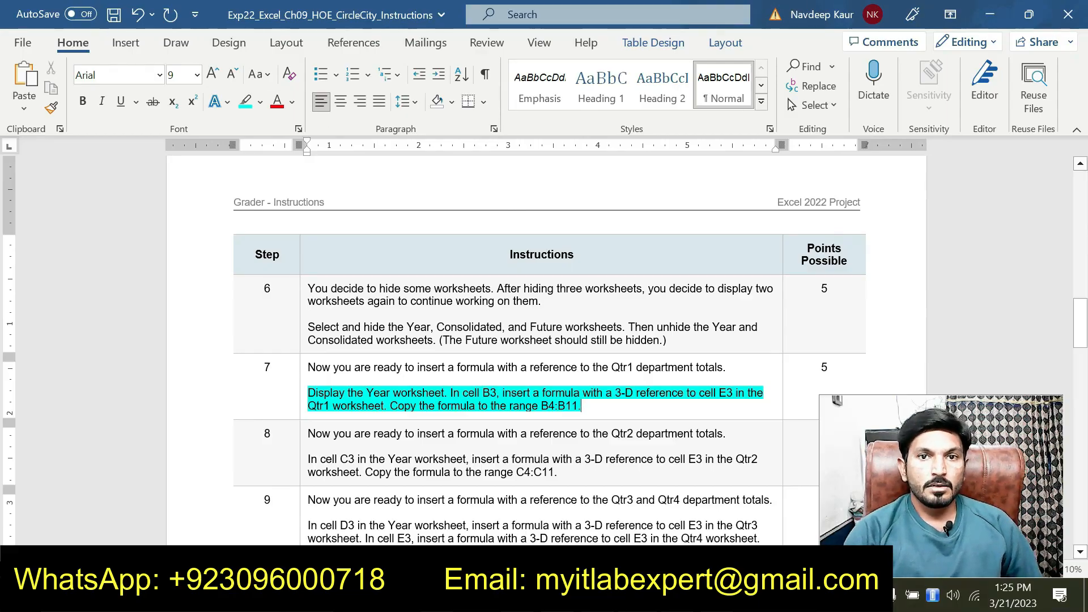
# Switch to Excel and enter the 3-D reference formula ='Qtr1'!E3 in cell B3 of the Year worksheet
pyautogui.hotkey('alt', 'Tab')
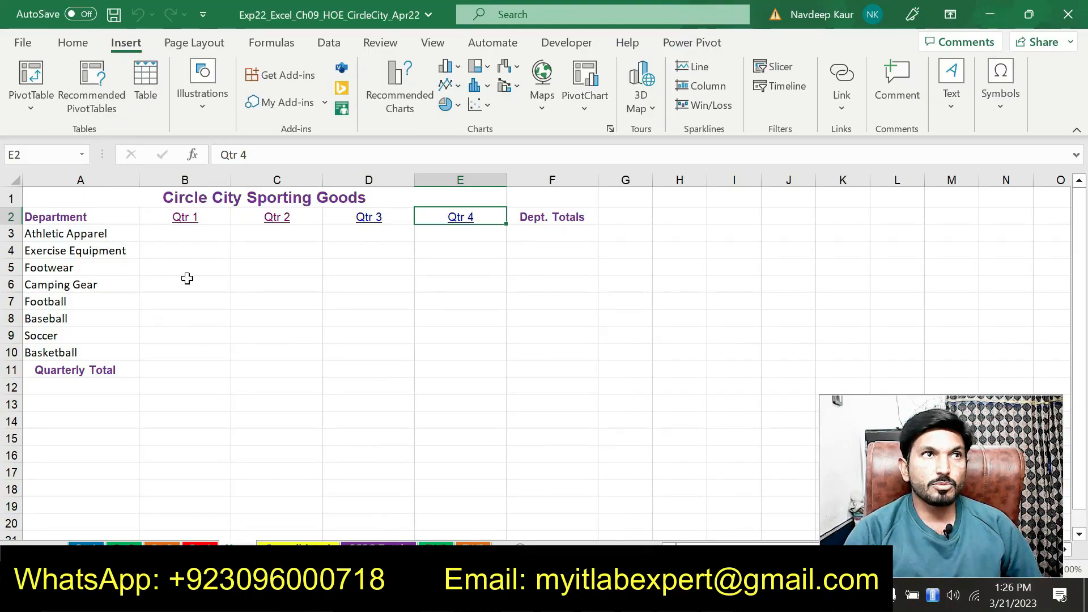
pyautogui.click(191, 231)
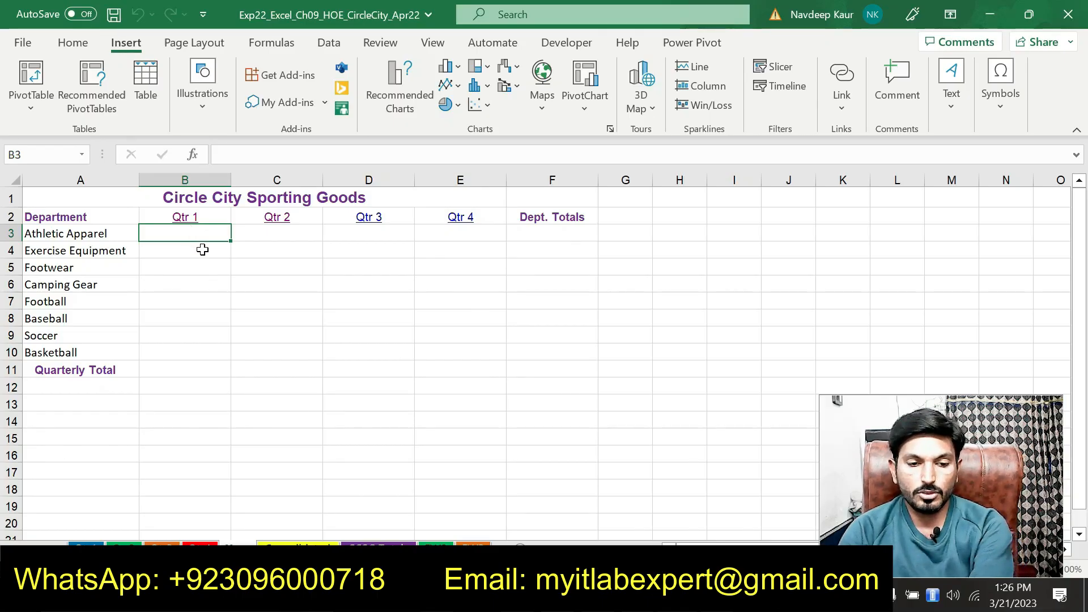
pyautogui.write('=')
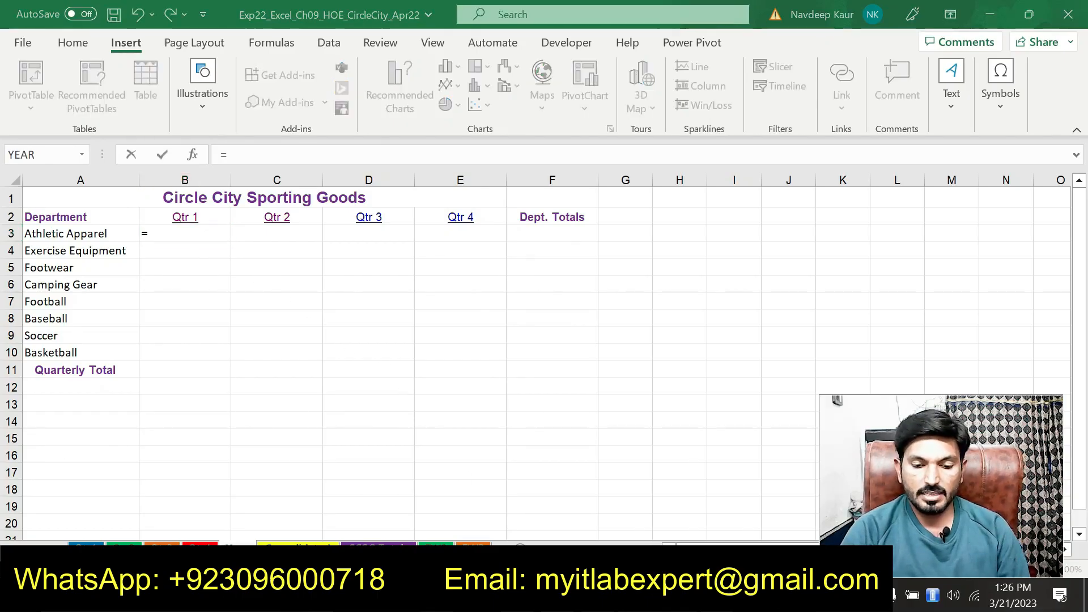
pyautogui.hotkey('alt', 'Tab')
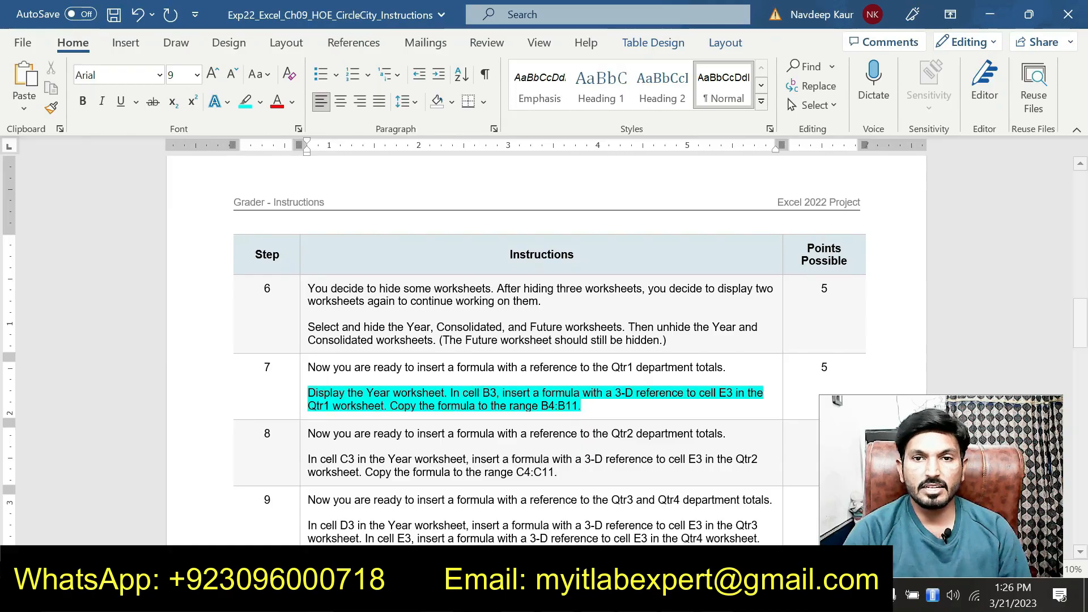
pyautogui.hotkey('alt', 'Tab')
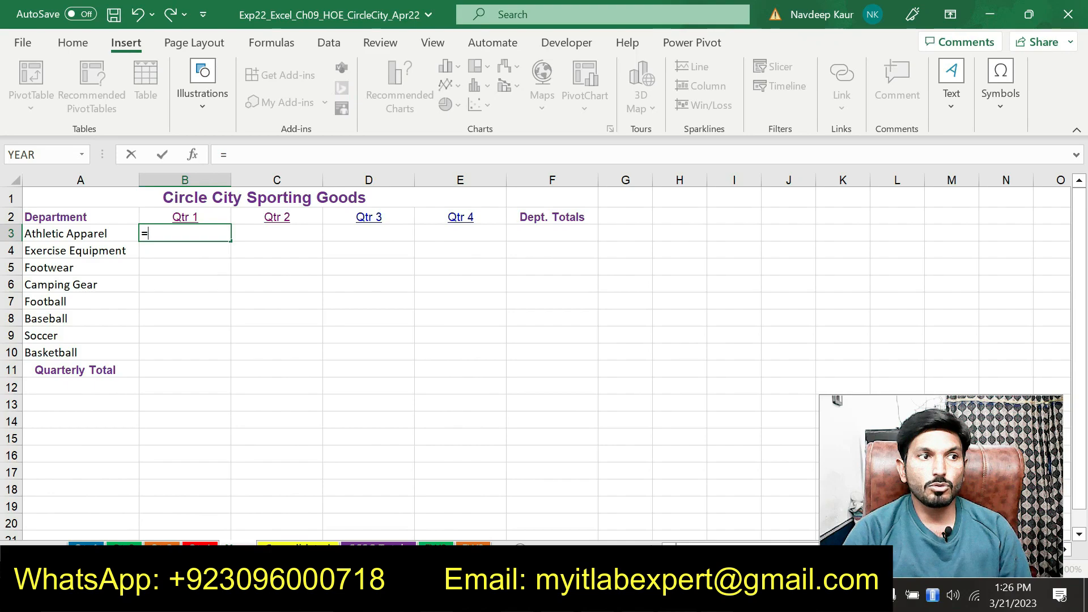
pyautogui.click(87, 546)
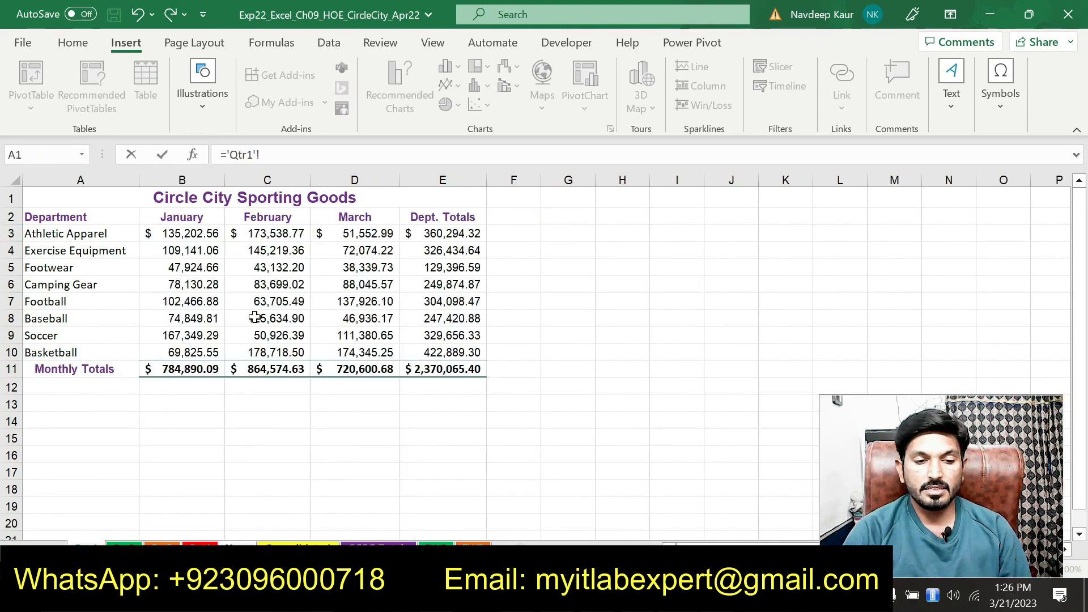
pyautogui.click(451, 228)
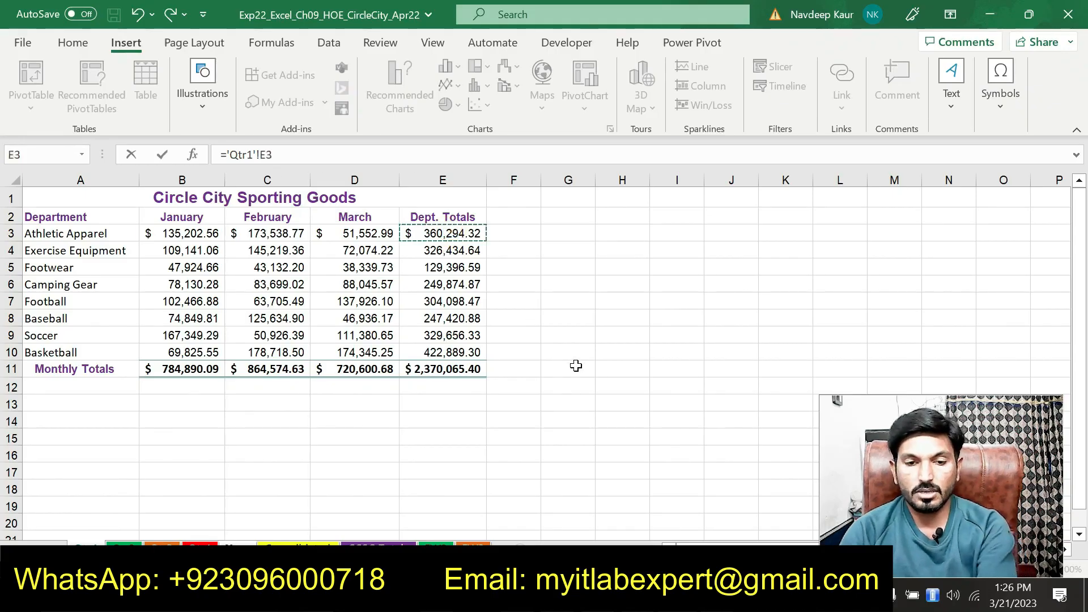
pyautogui.press('Return')
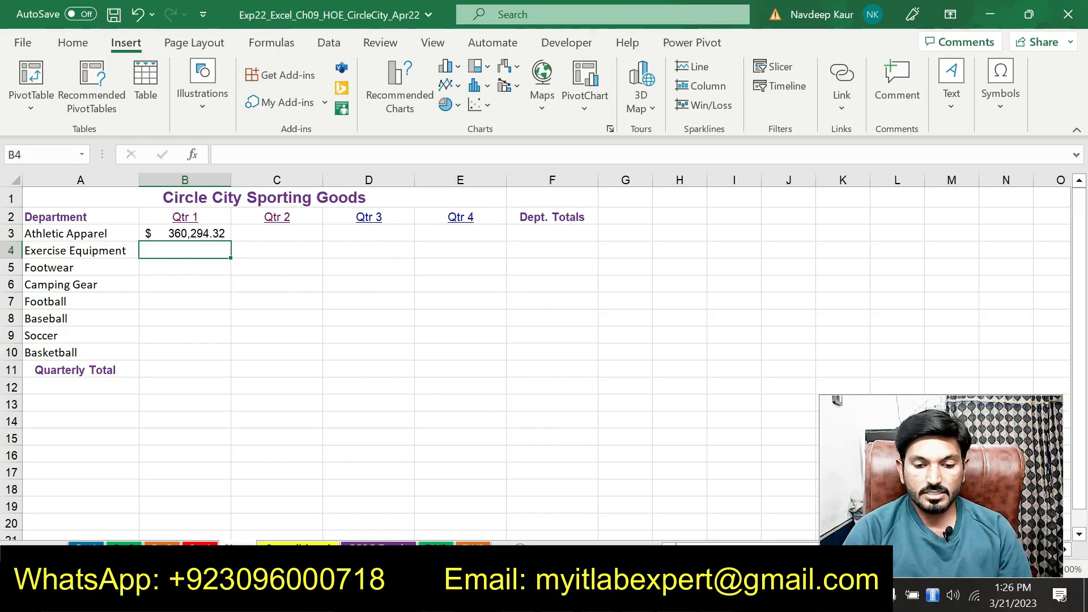
# Check the copy range in the Word instructions and fill cell B3's formula down through B4:B11 in Excel
pyautogui.hotkey('alt', 'Tab')
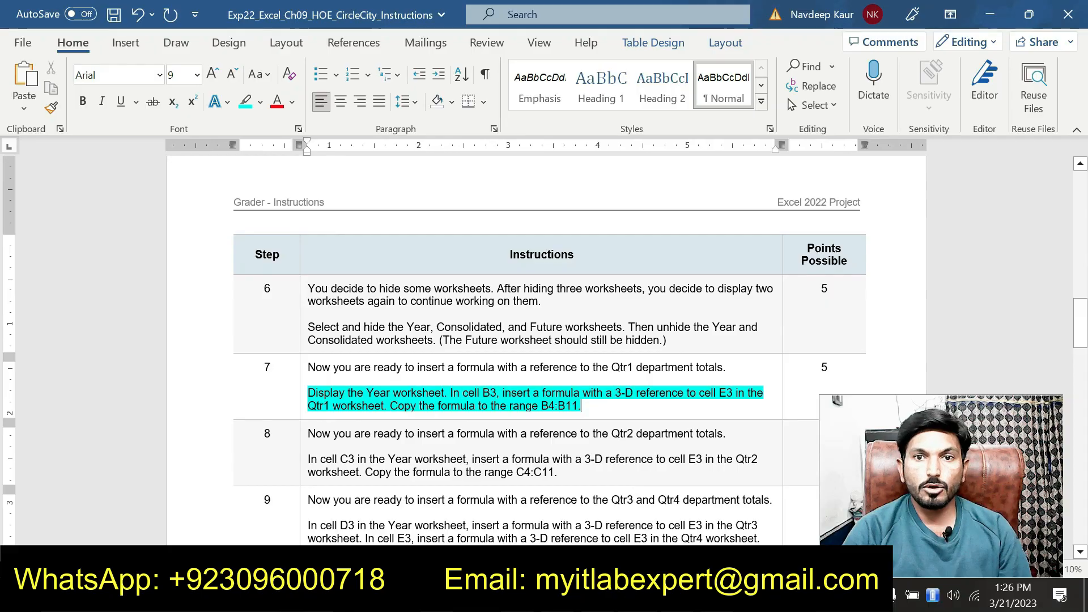
pyautogui.hotkey('alt', 'Tab')
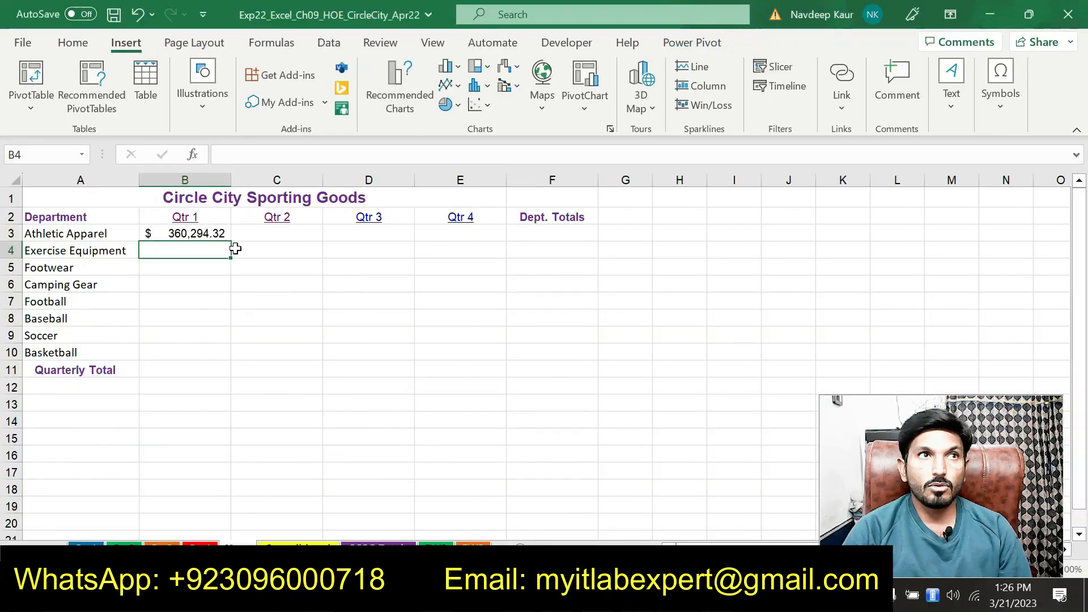
pyautogui.click(213, 235)
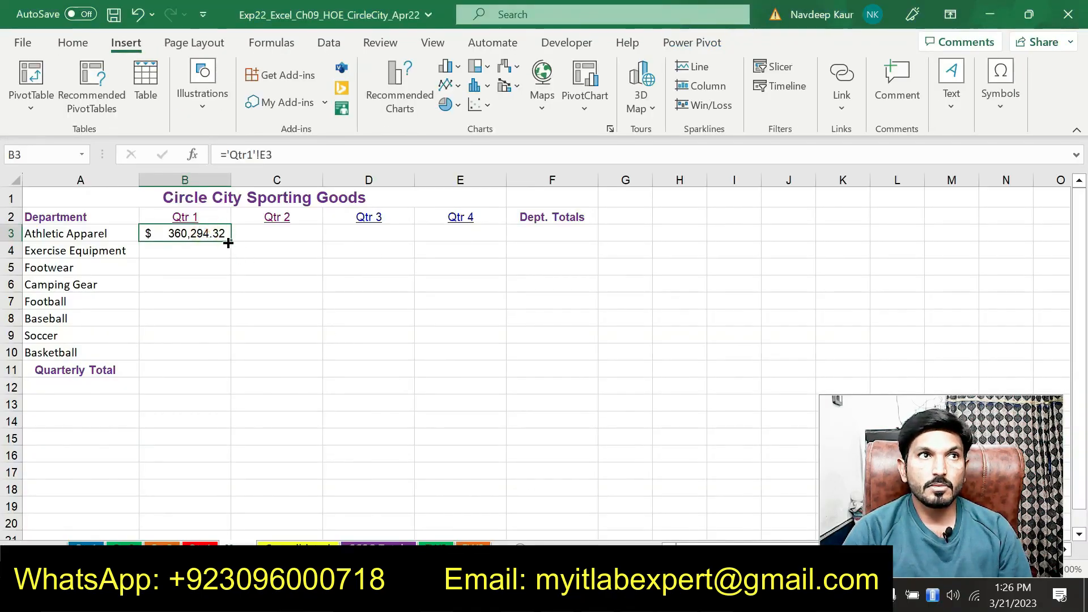
pyautogui.moveTo(228, 243); pyautogui.dragTo(227, 361)
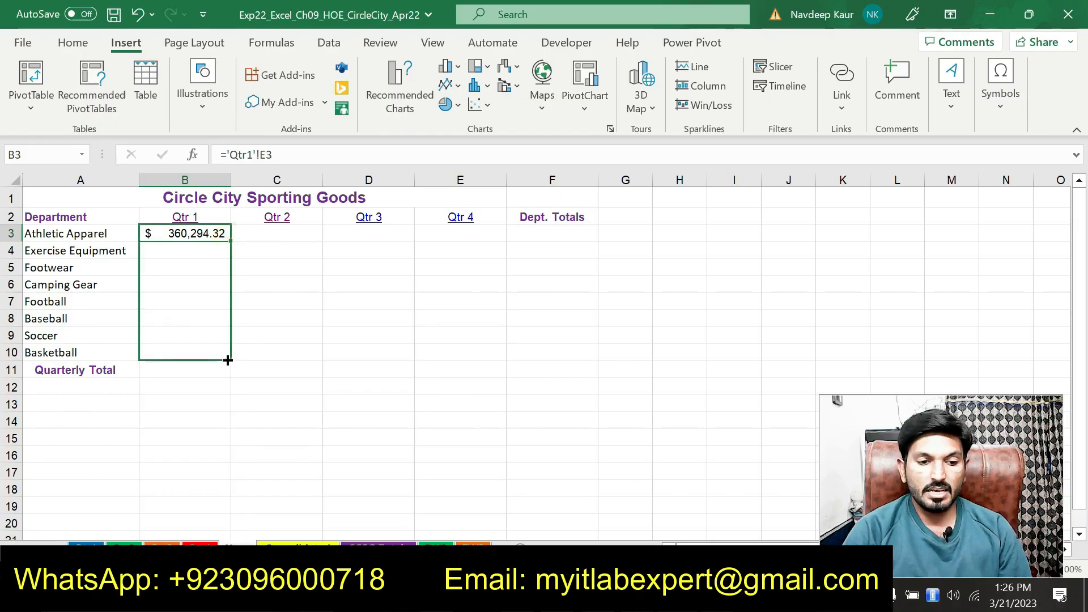
pyautogui.moveTo(231, 367); pyautogui.dragTo(233, 371)
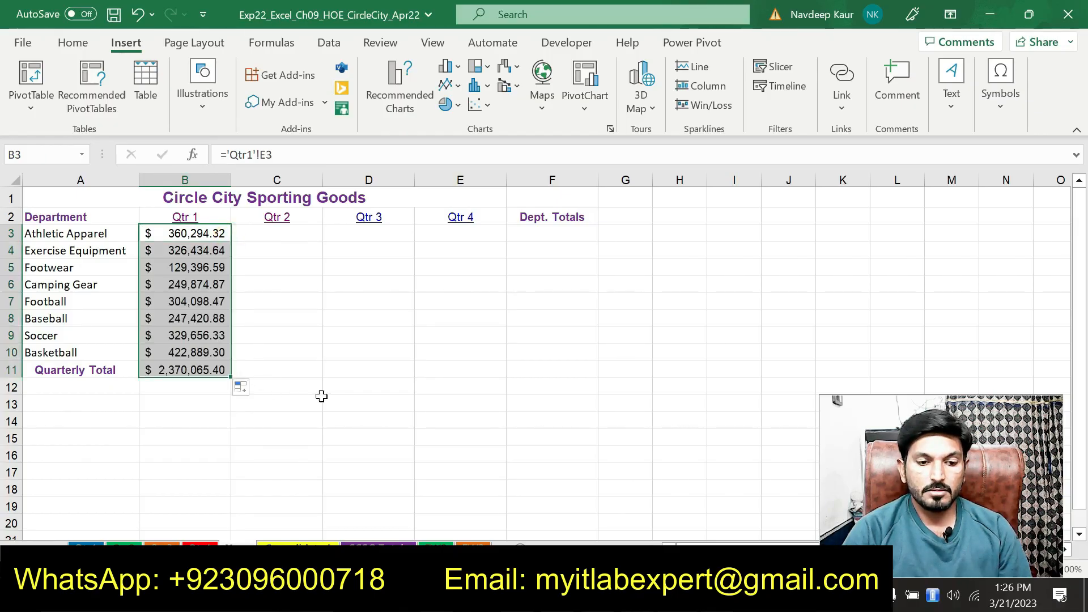
# Switch to the Word instructions, remove step 7's highlighting, and highlight step 8's instruction about the Qtr2 3-D reference in turquoise
pyautogui.click(278, 234)
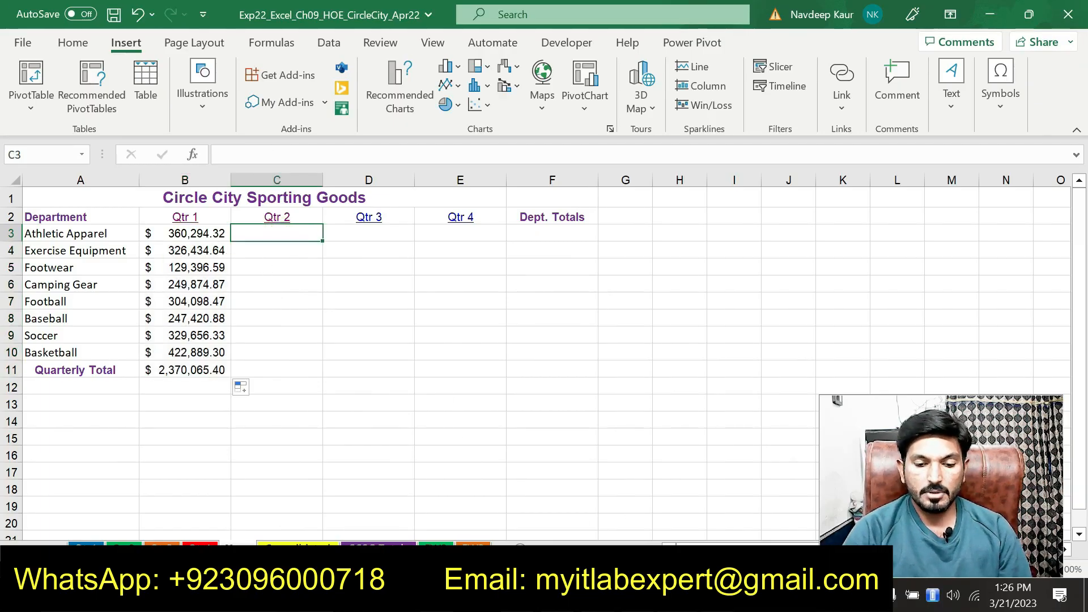
pyautogui.hotkey('alt', 'Tab')
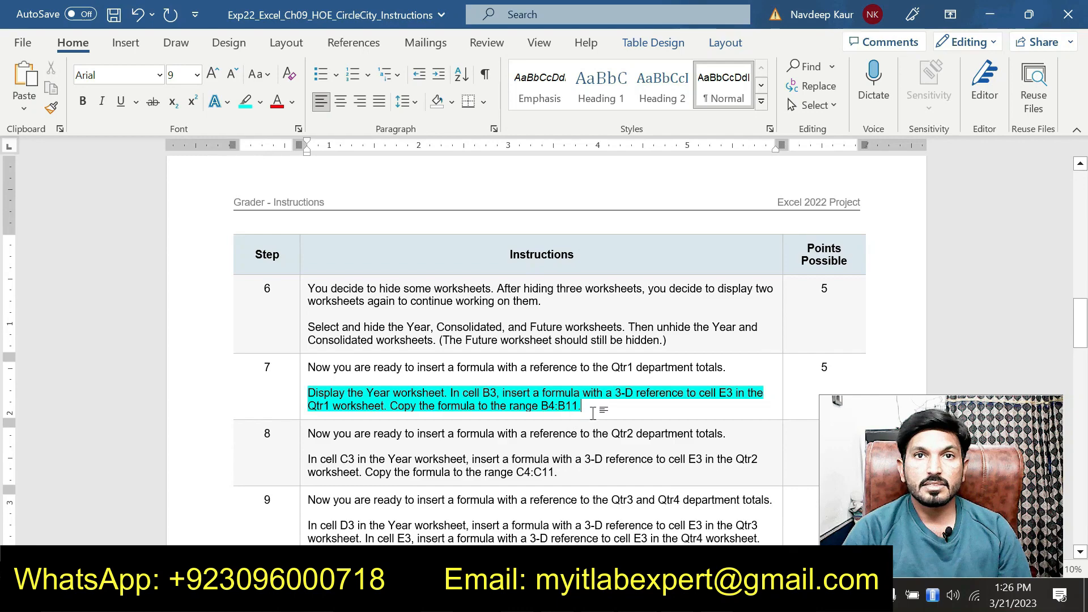
pyautogui.moveTo(588, 403); pyautogui.dragTo(309, 392)
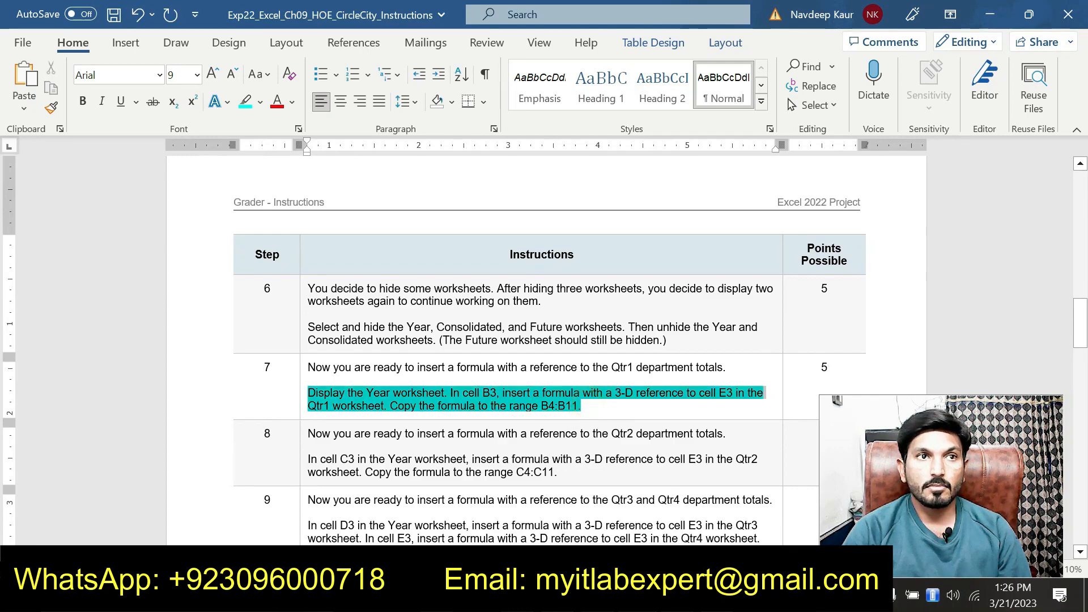
pyautogui.click(392, 371)
pyautogui.scroll(-3, 396, 383)
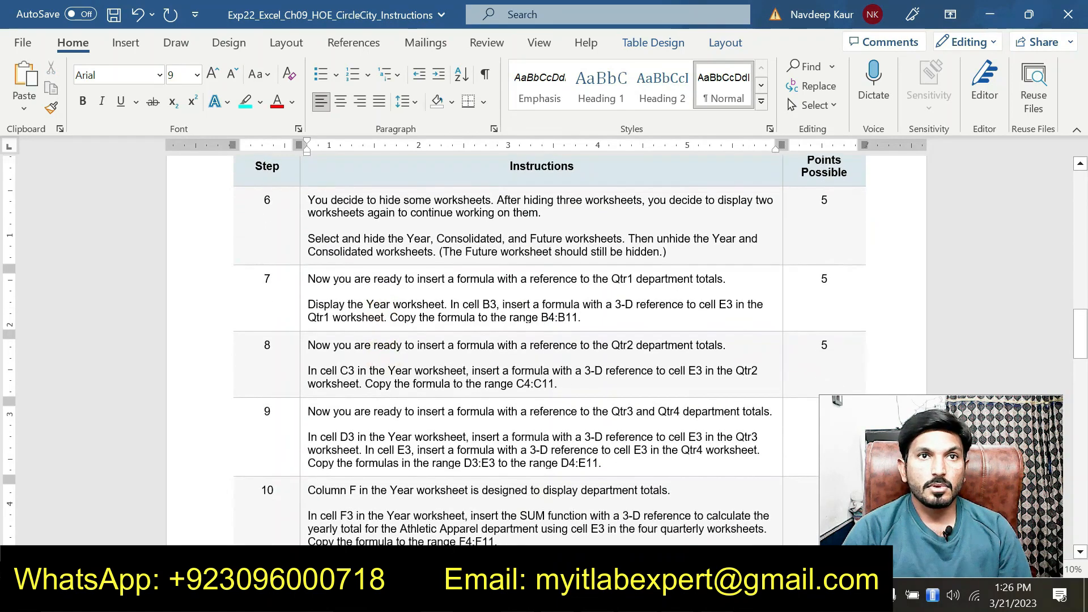
pyautogui.moveTo(559, 385); pyautogui.dragTo(309, 371)
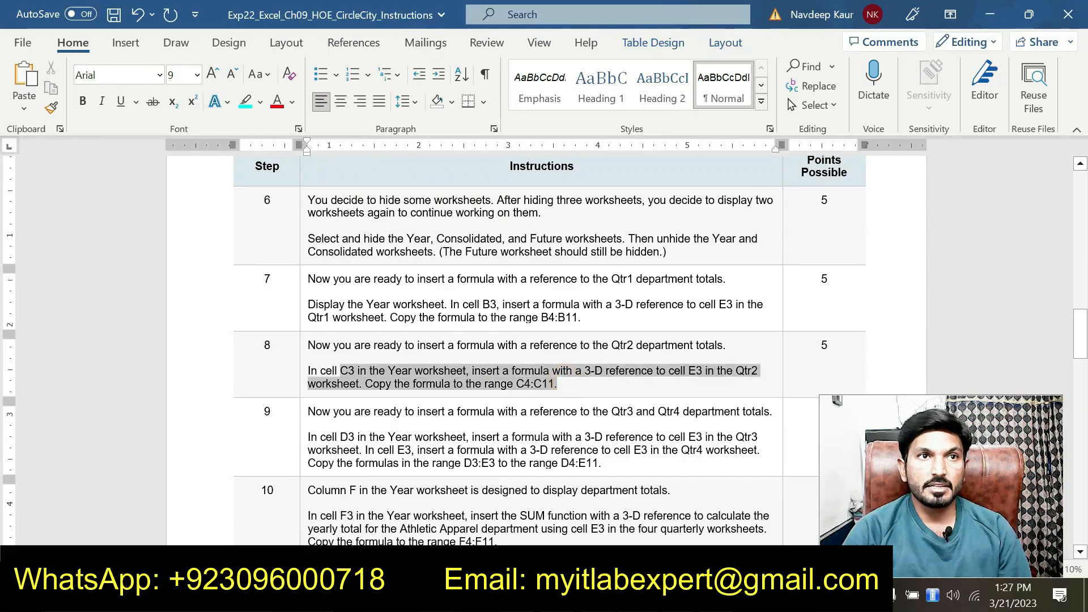
pyautogui.click(387, 360)
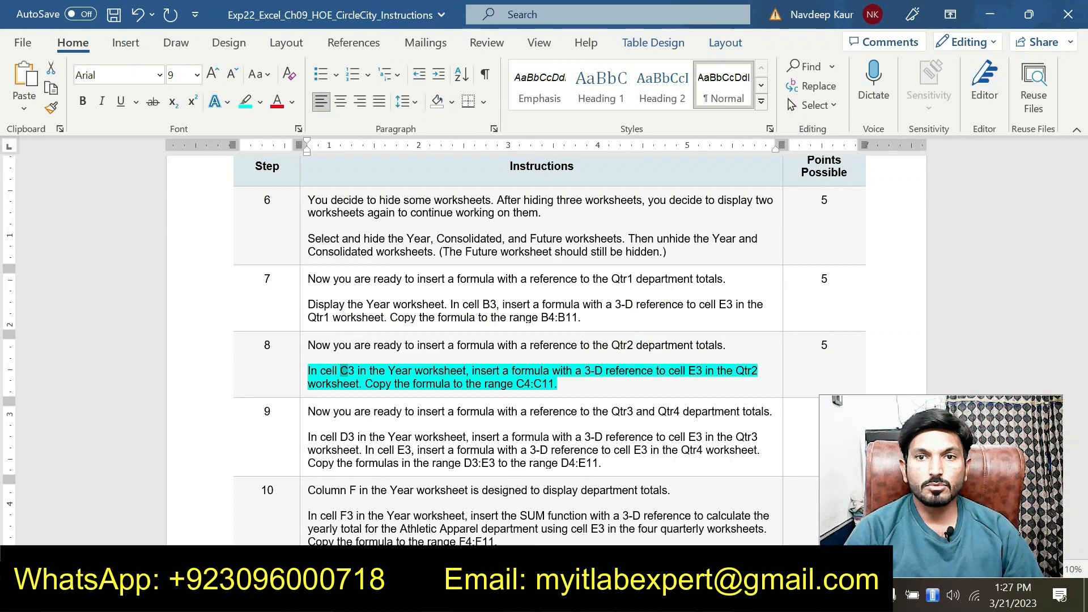
# Switch to Excel, enter ='Qtr2'!E3 in cell C3 of the Year worksheet, and fill the formula down through C4:C11
pyautogui.hotkey('alt', 'Tab')
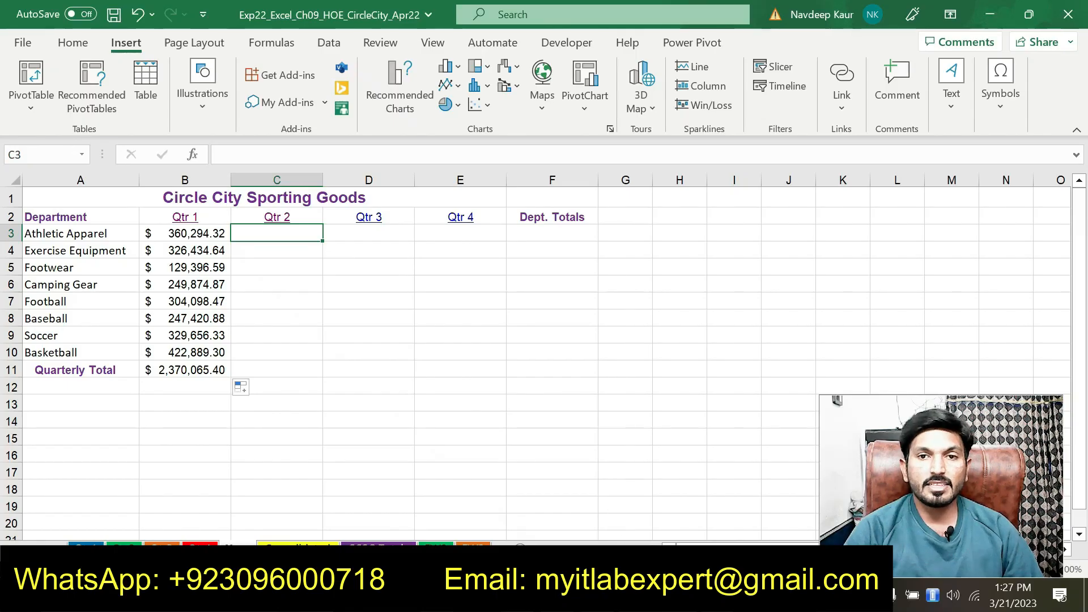
pyautogui.hotkey('alt', 'Tab')
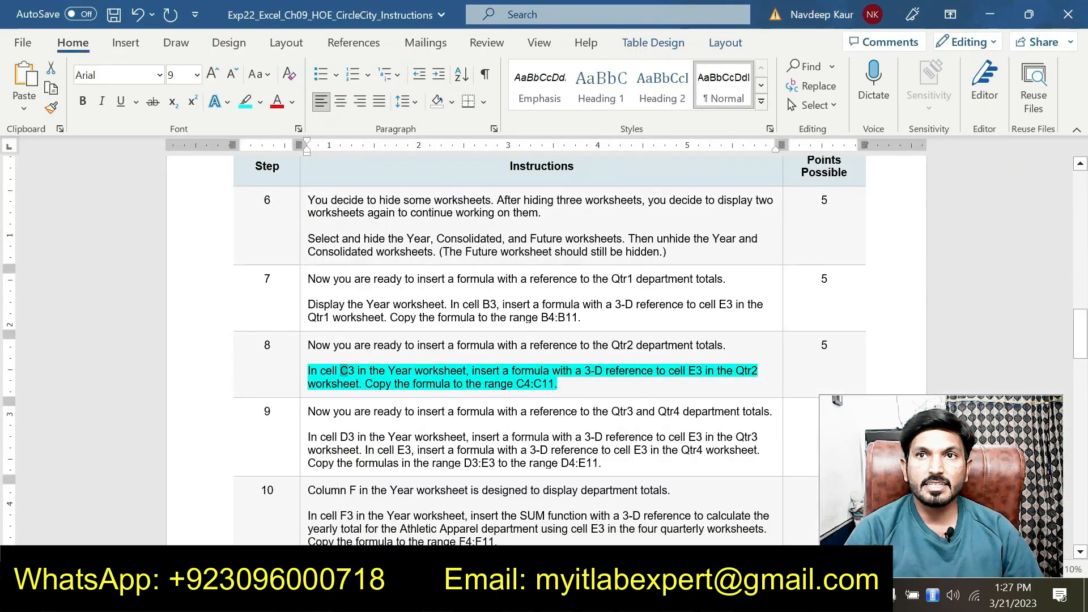
pyautogui.hotkey('alt', 'Tab')
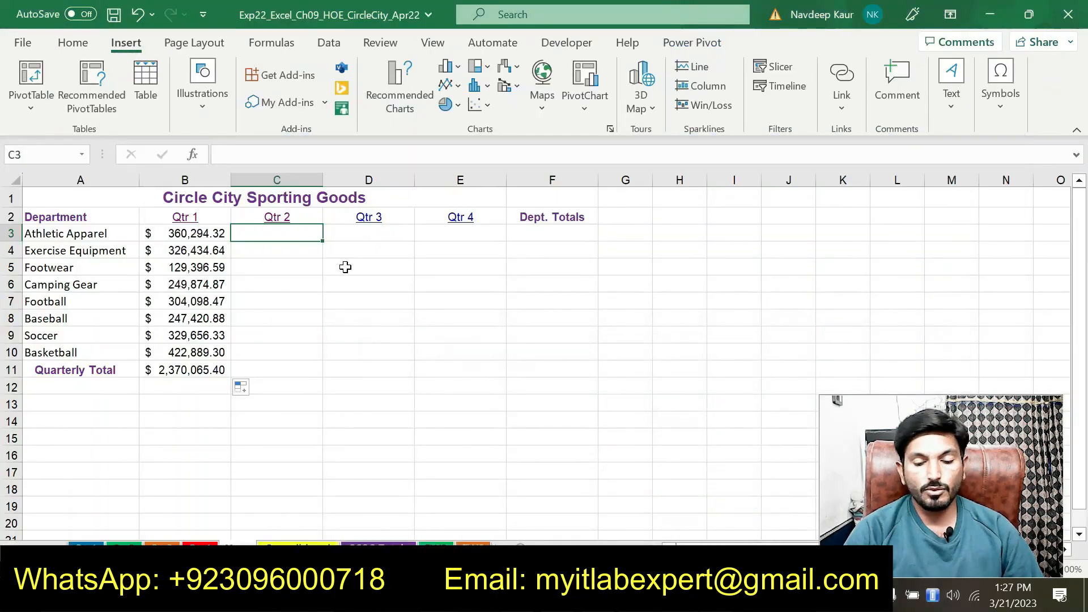
pyautogui.write('=')
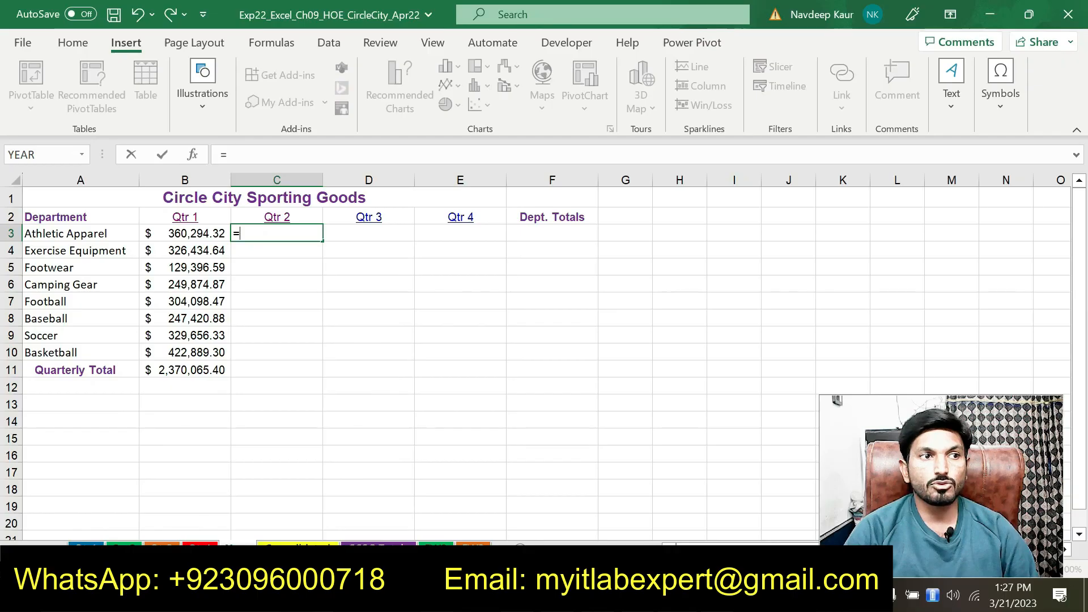
pyautogui.click(127, 546)
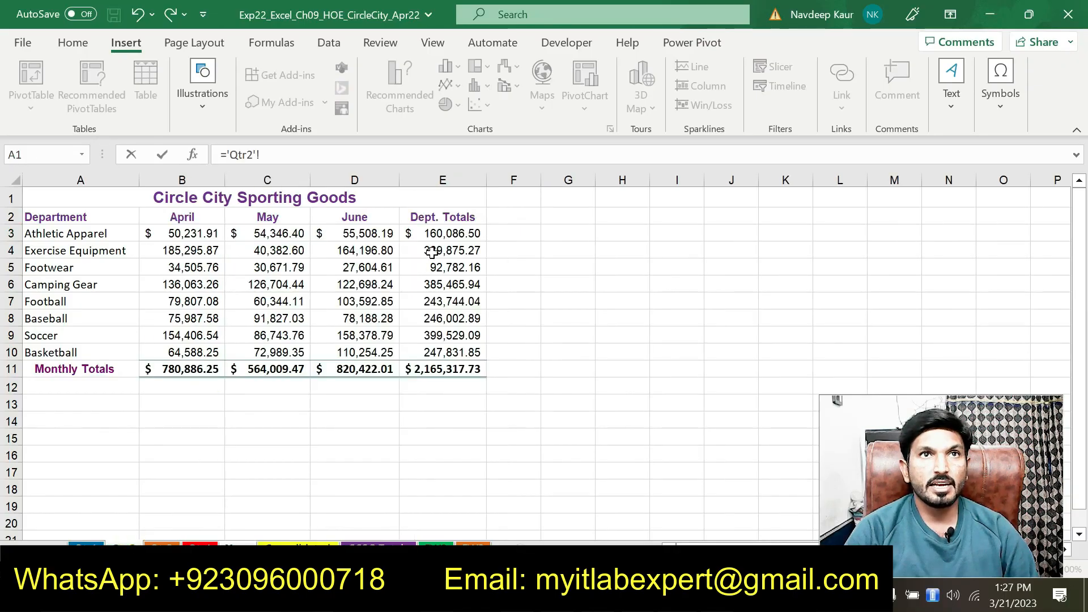
pyautogui.click(447, 234)
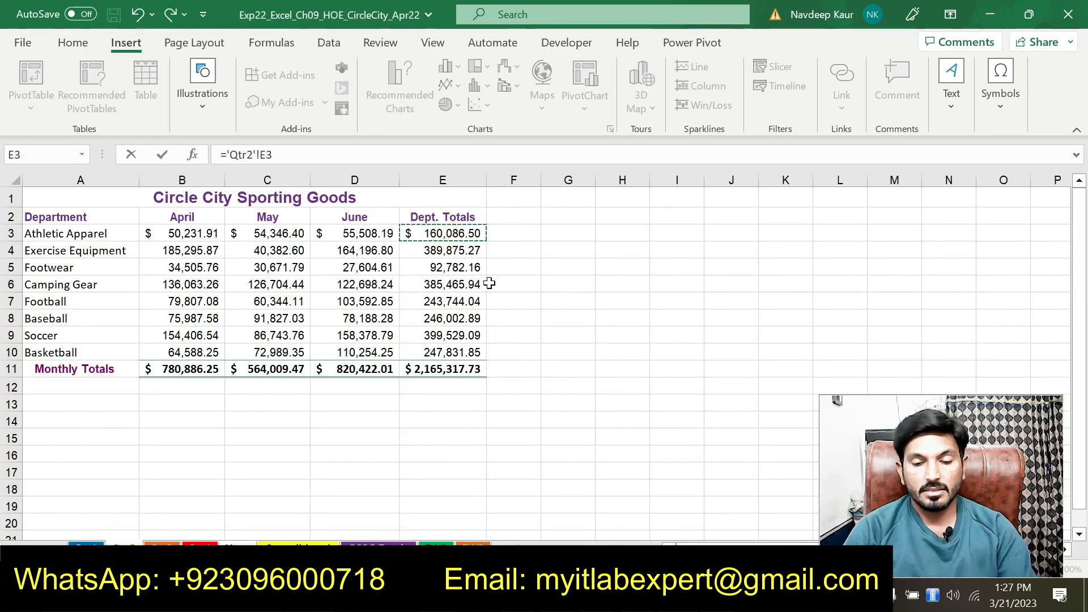
pyautogui.press('Return')
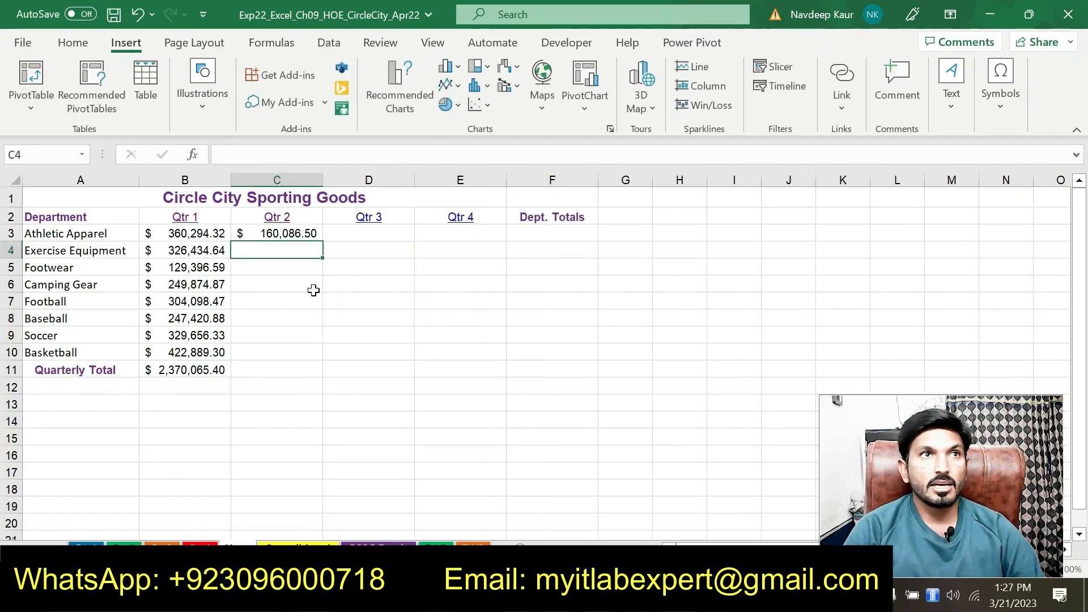
pyautogui.click(292, 233)
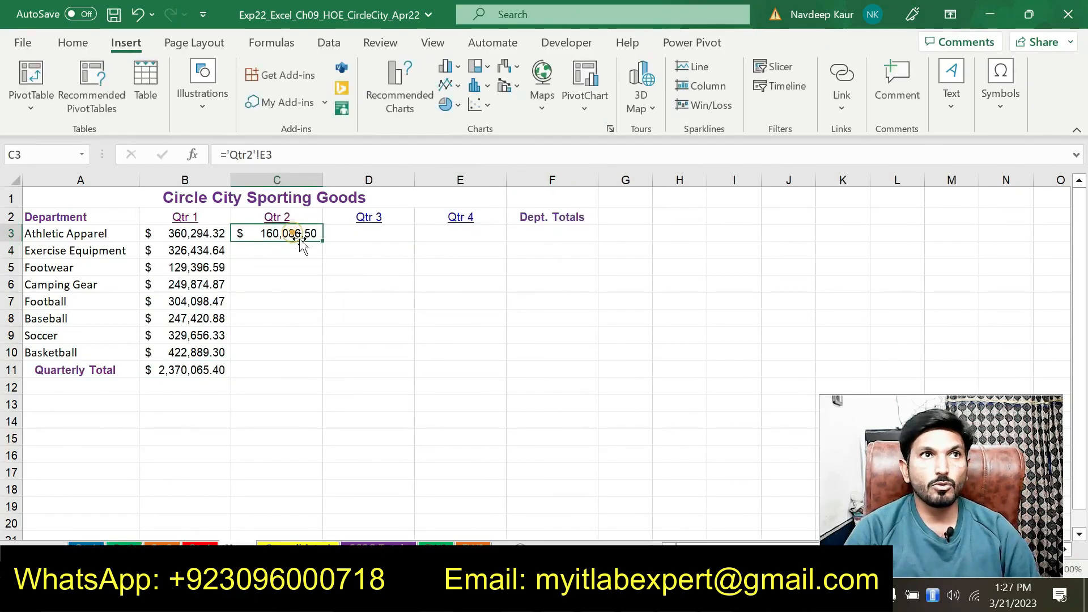
pyautogui.moveTo(321, 243); pyautogui.dragTo(318, 378)
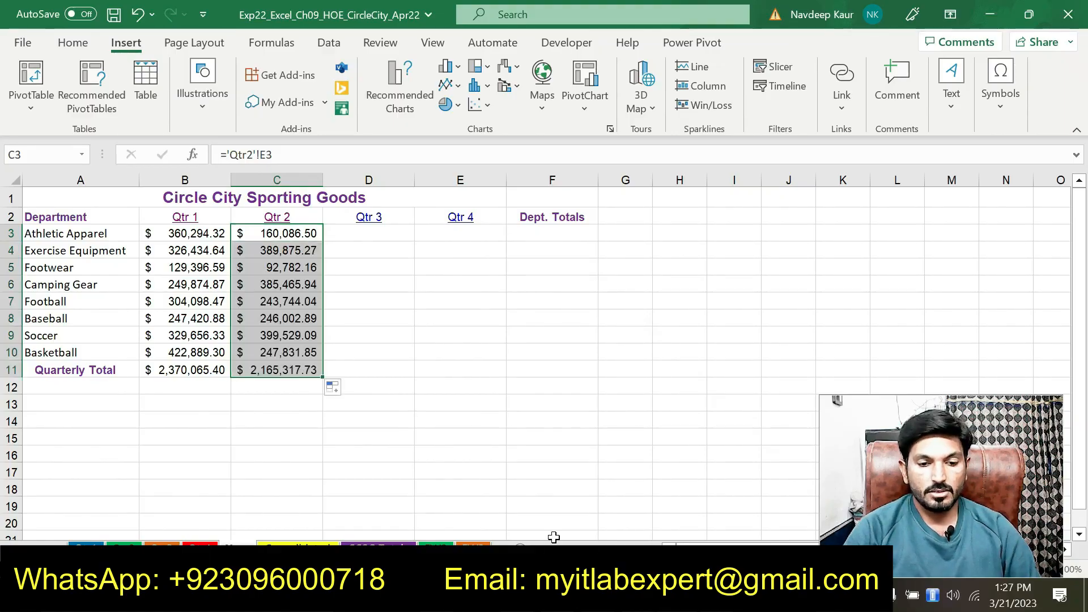
# Switch to the Word instructions, remove step 8's highlighting, and highlight step 9's instruction about the Qtr3 and Qtr4 references in turquoise
pyautogui.hotkey('alt', 'Tab')
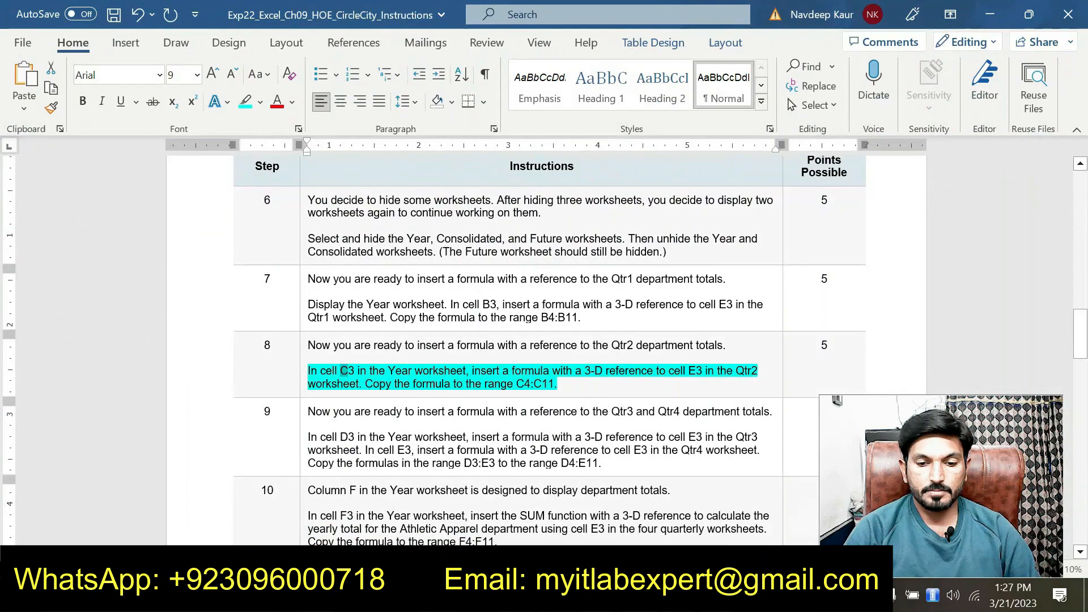
pyautogui.moveTo(558, 384); pyautogui.dragTo(309, 371)
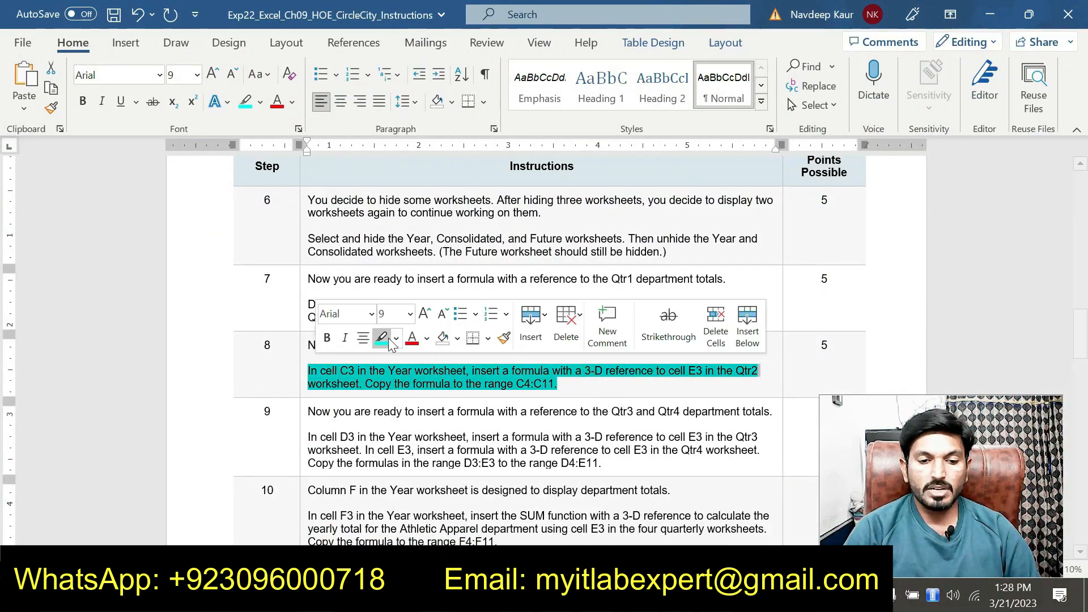
pyautogui.click(382, 339)
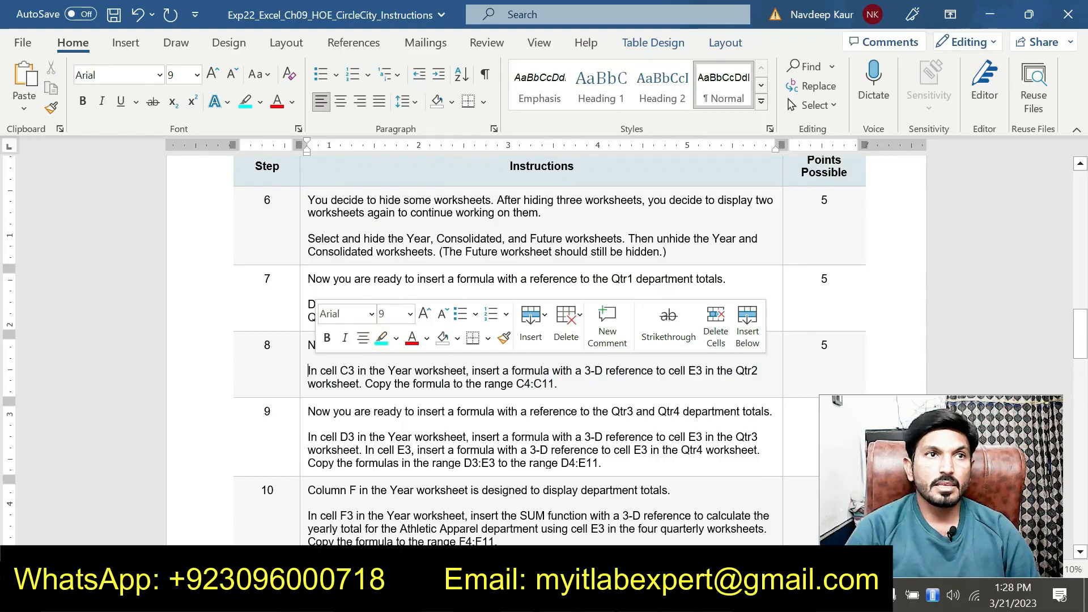
pyautogui.scroll(-2, 544, 340)
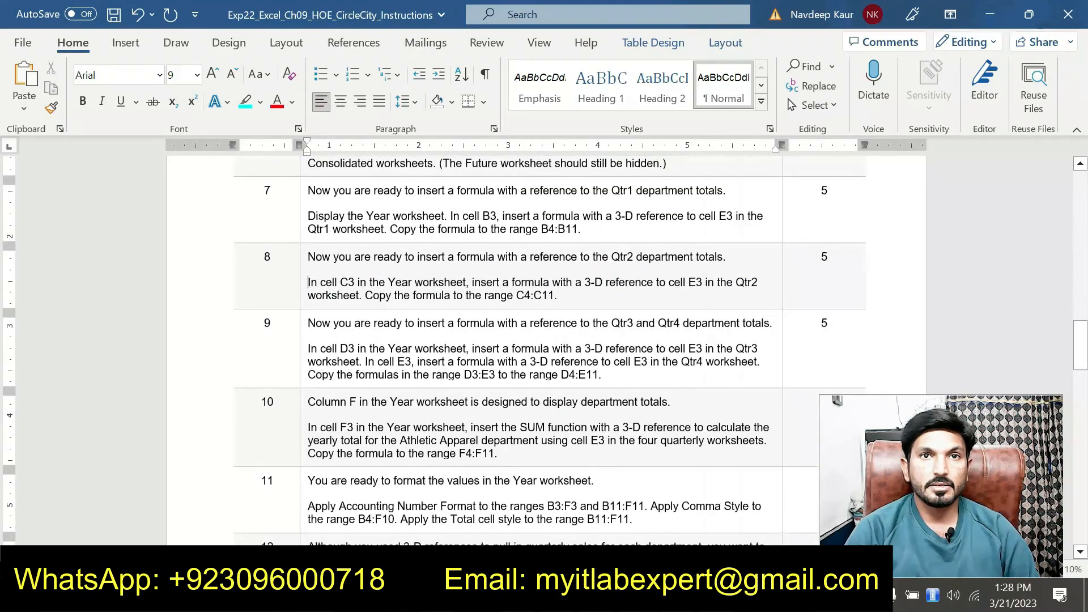
pyautogui.moveTo(602, 375); pyautogui.dragTo(309, 348)
pyautogui.click(379, 331)
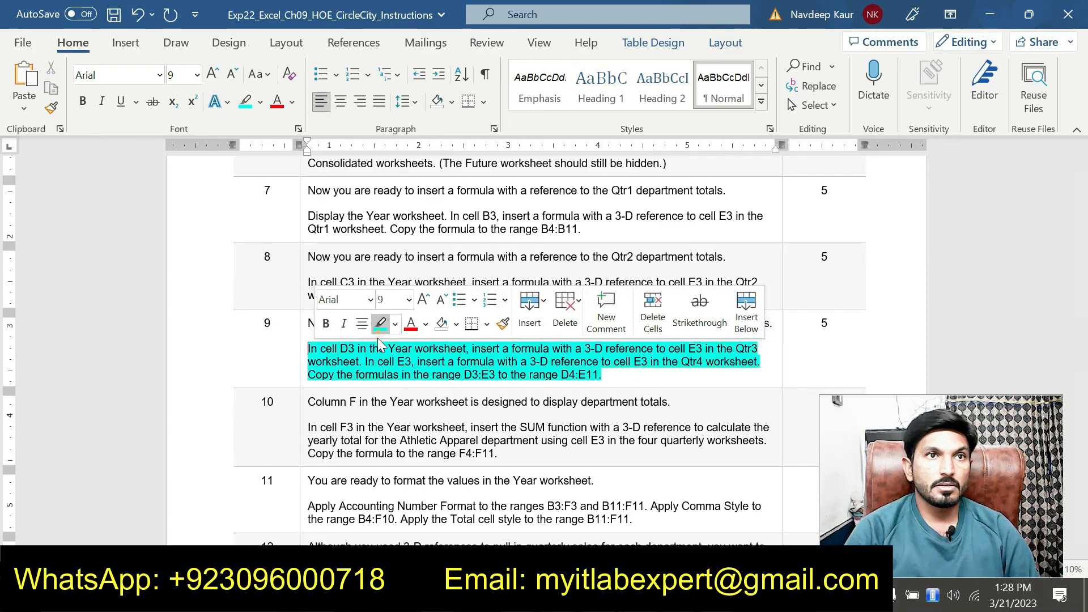
pyautogui.click(389, 375)
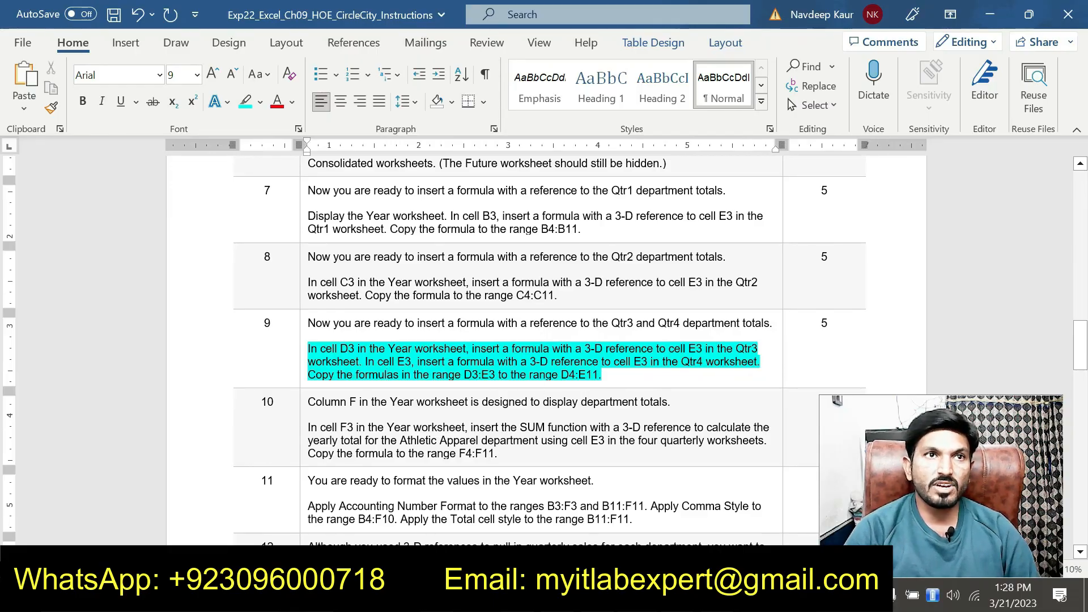
pyautogui.click(345, 344)
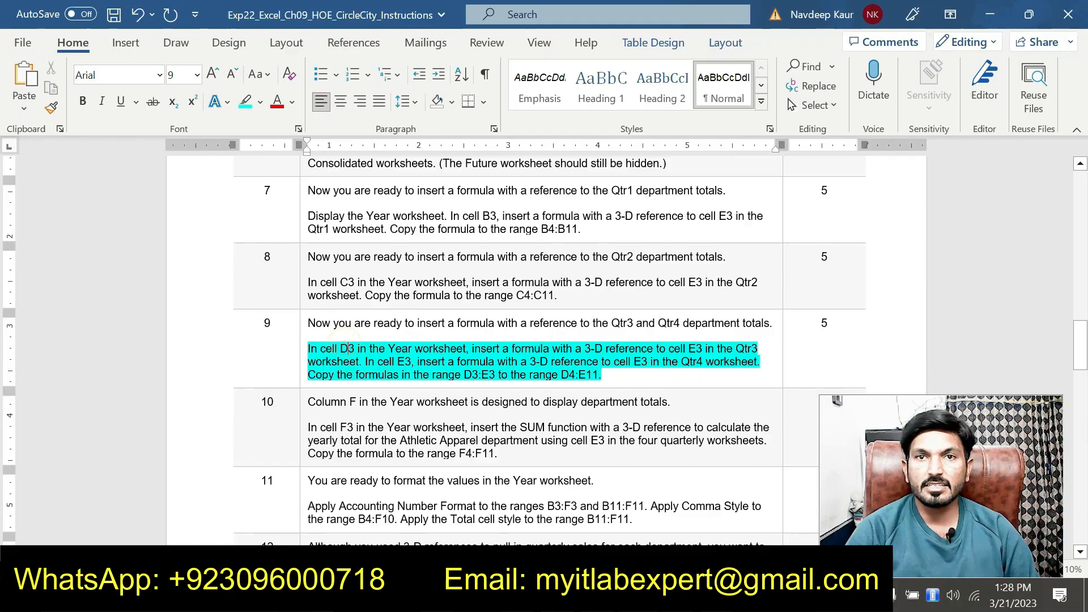
# Switch to Excel, enter ='Qtr3'!E3 in cell D3 of the Year worksheet, and fill the formula down through D4:D11
pyautogui.hotkey('alt', 'Tab')
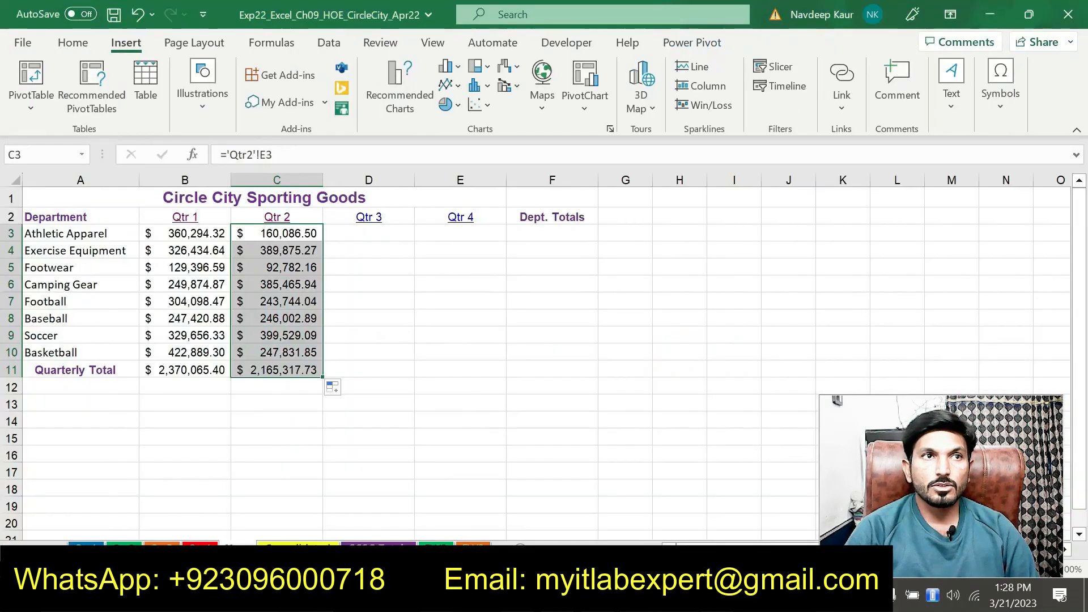
pyautogui.click(362, 232)
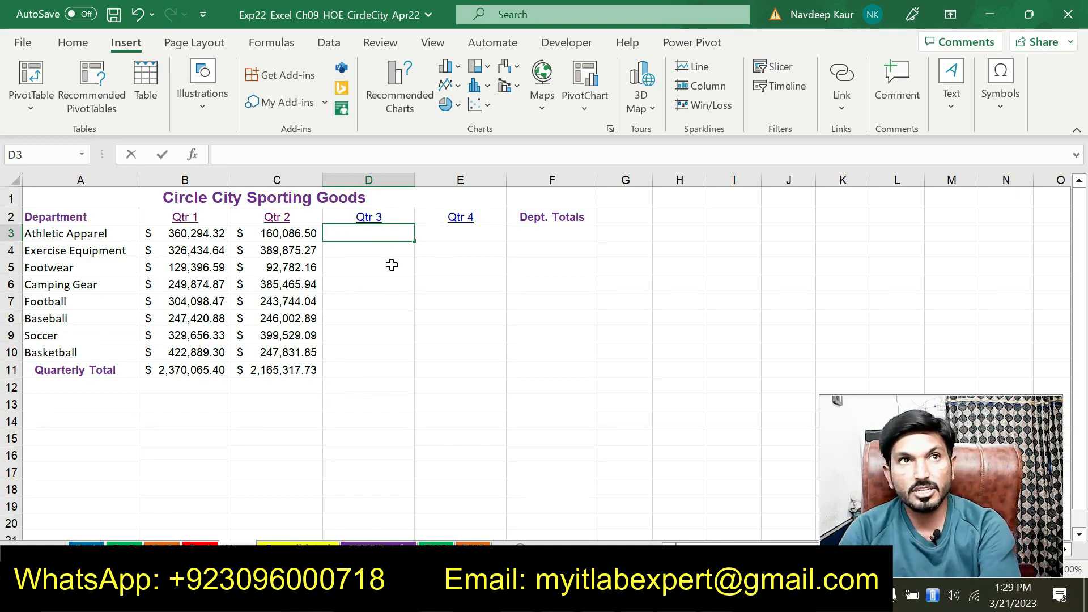
pyautogui.write('=')
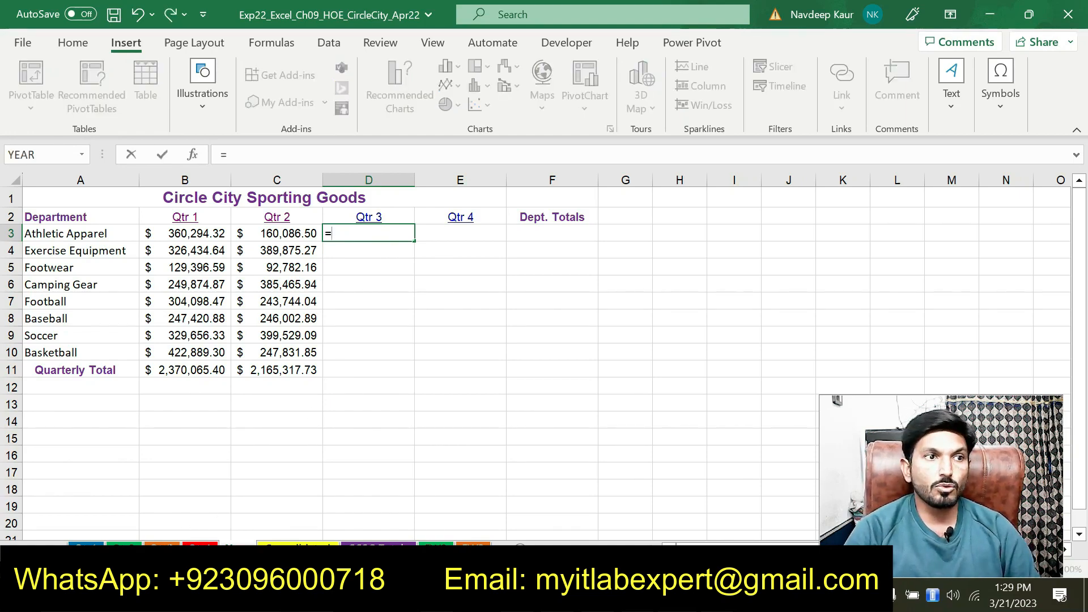
pyautogui.click(164, 545)
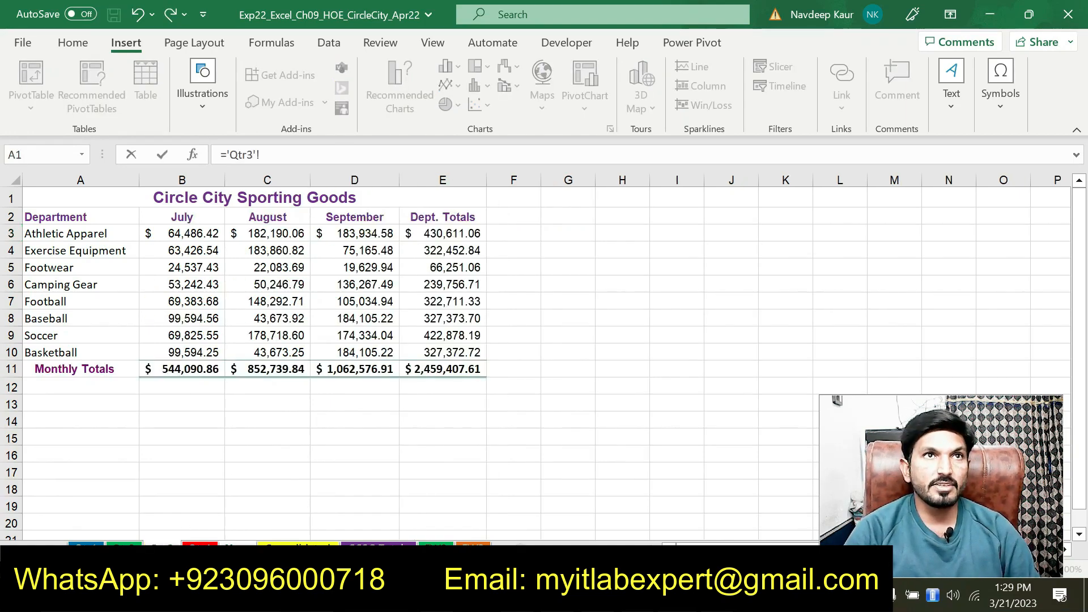
pyautogui.click(442, 235)
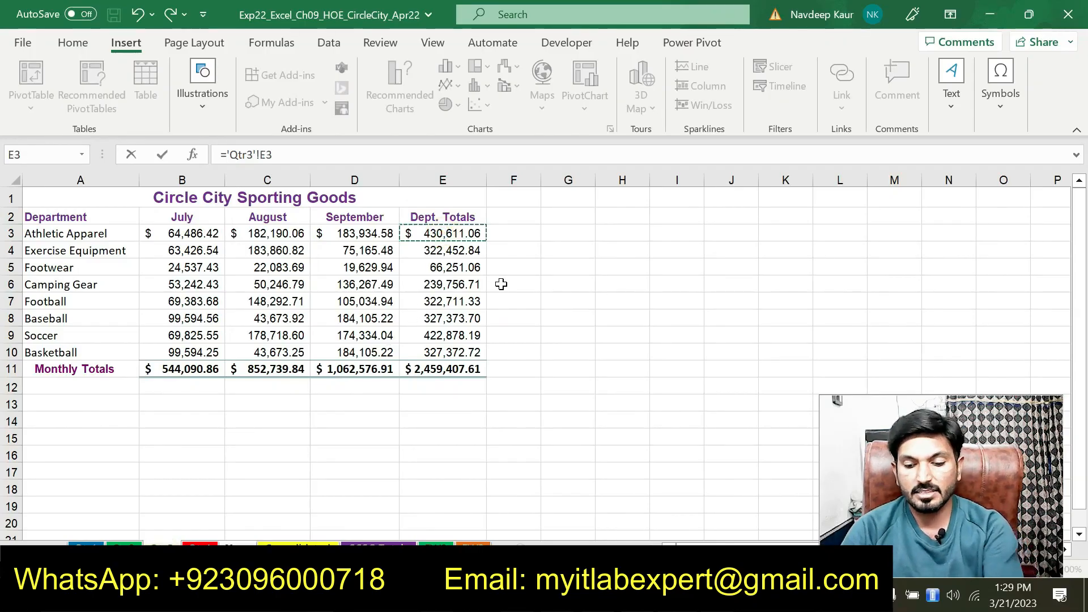
pyautogui.press('Return')
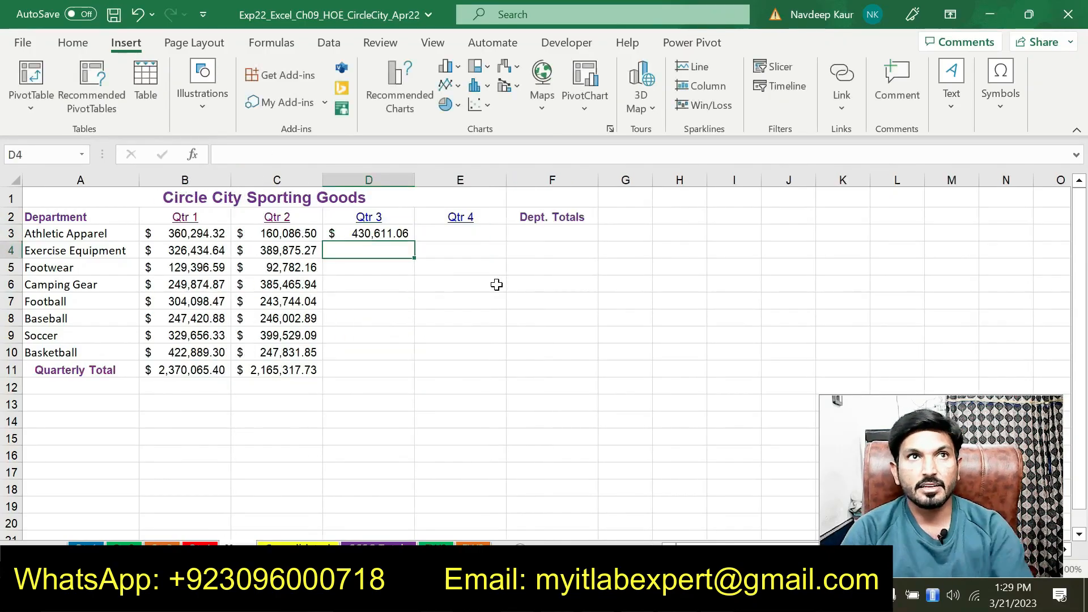
pyautogui.click(404, 233)
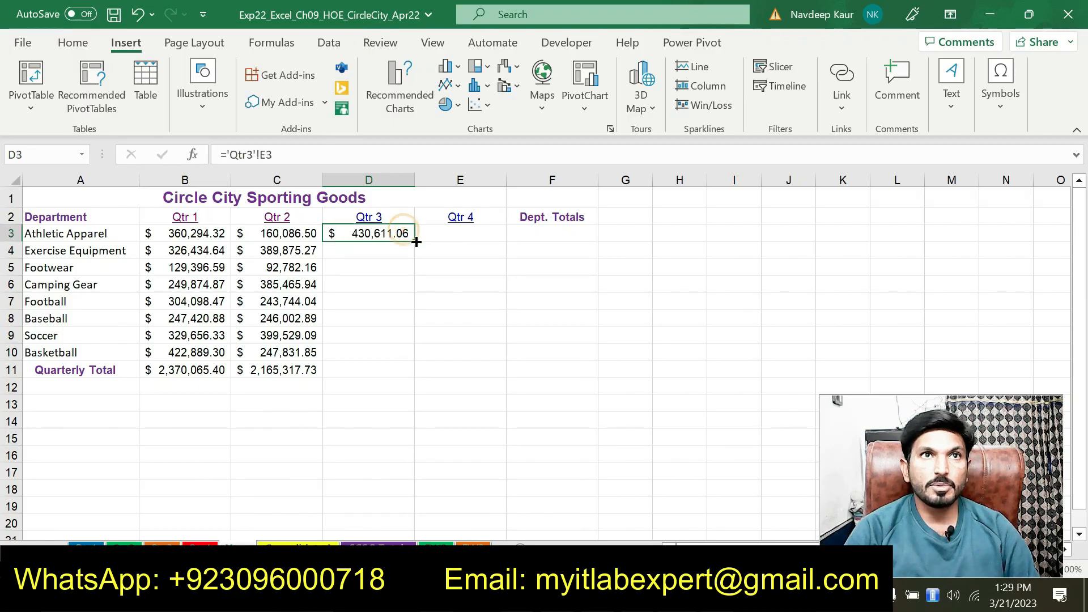
pyautogui.moveTo(414, 241); pyautogui.dragTo(407, 374)
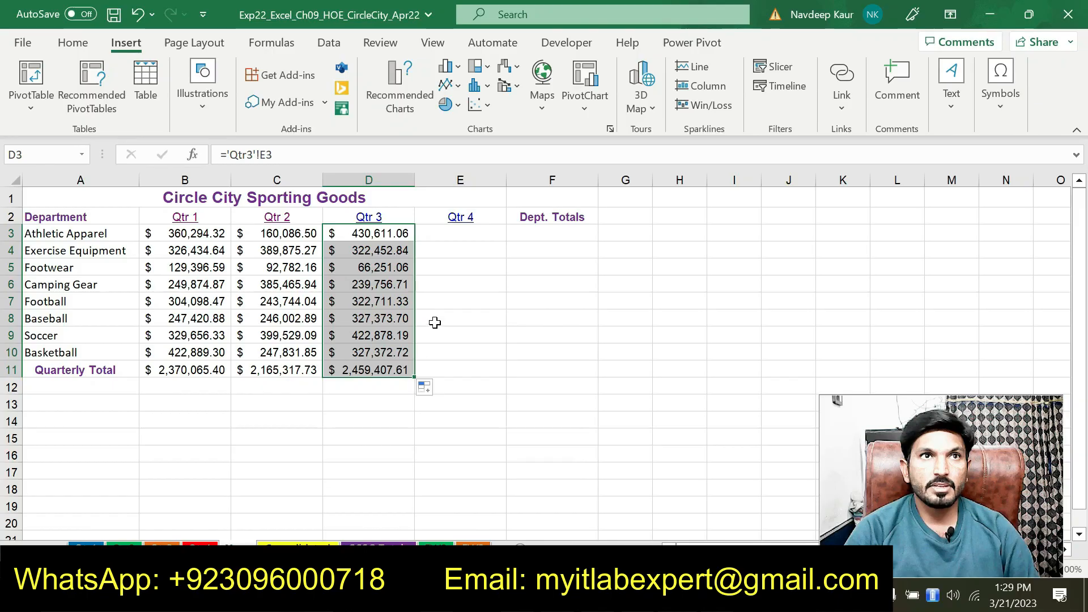
# Enter the 3-D reference formula ='Qtr4'!E3 in cell E3 of the Year worksheet and fill it down through E4:E11
pyautogui.click(442, 237)
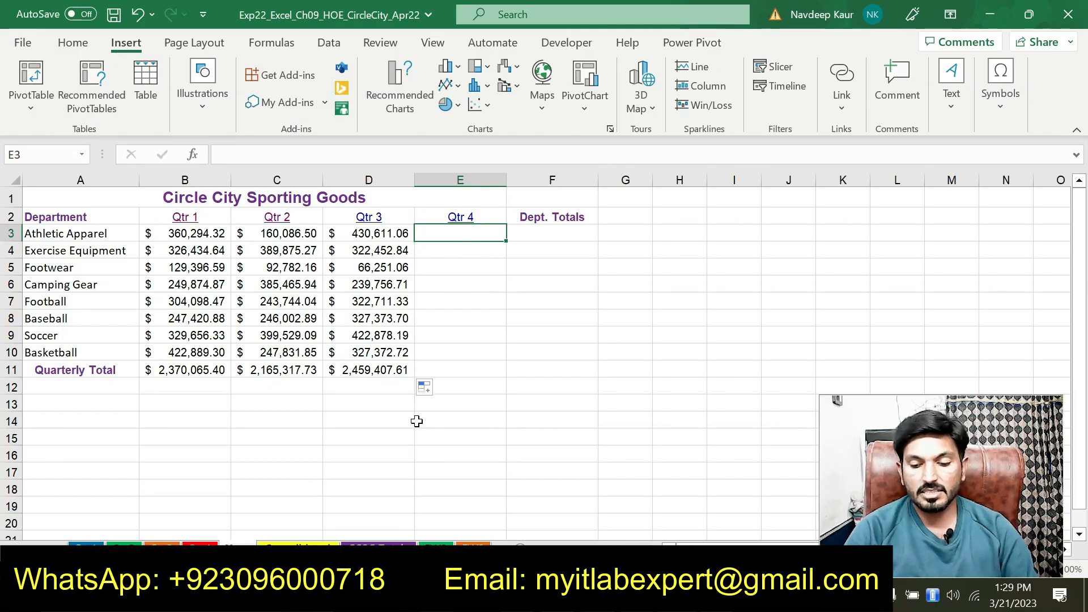
pyautogui.write('=')
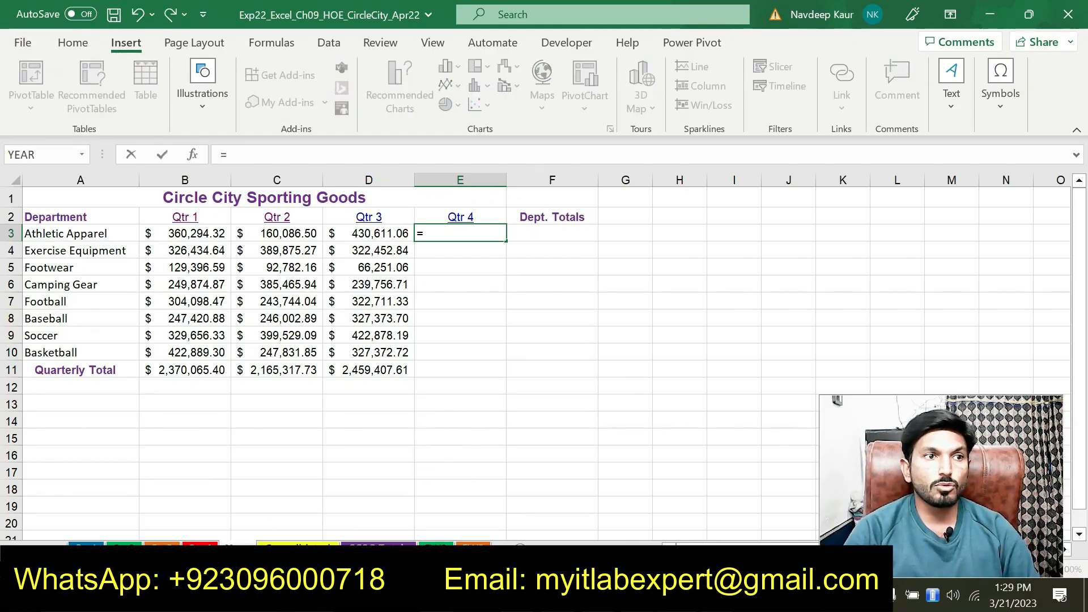
pyautogui.click(199, 545)
pyautogui.click(435, 234)
pyautogui.press('Return')
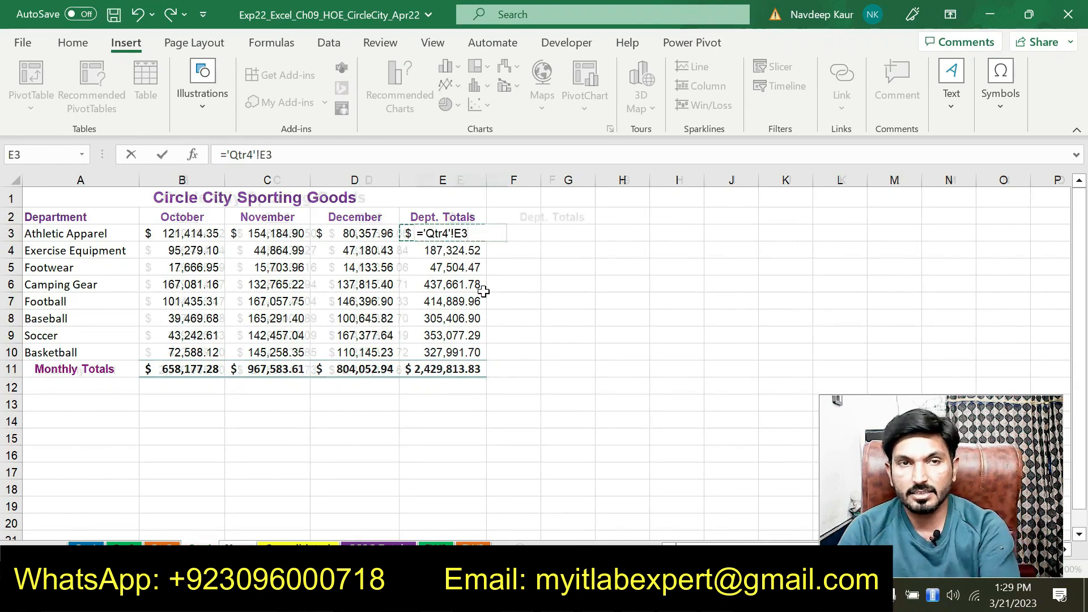
pyautogui.click(490, 233)
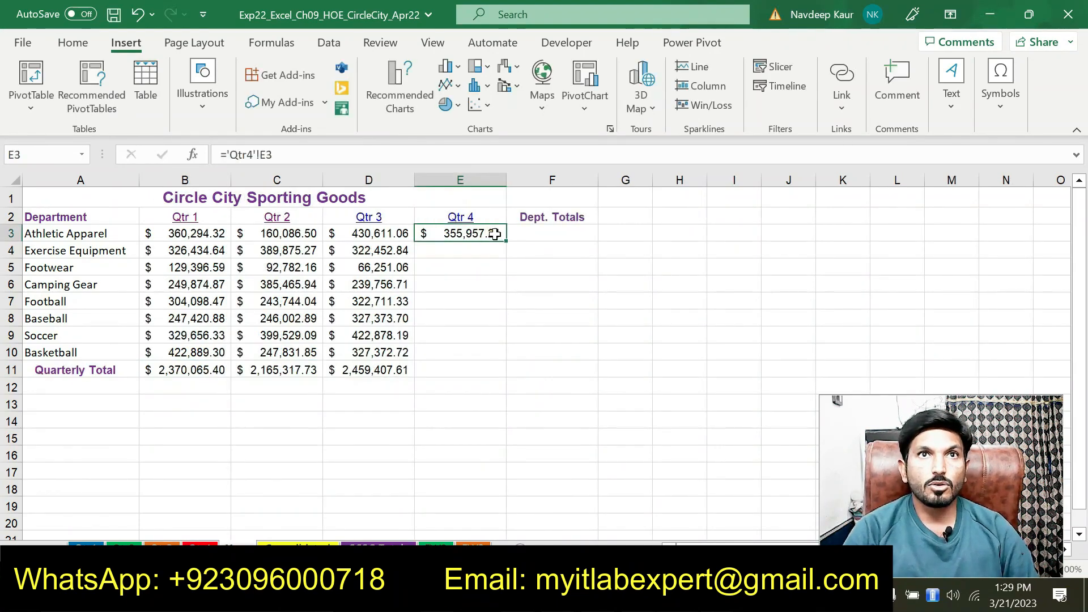
pyautogui.moveTo(504, 240); pyautogui.dragTo(501, 375)
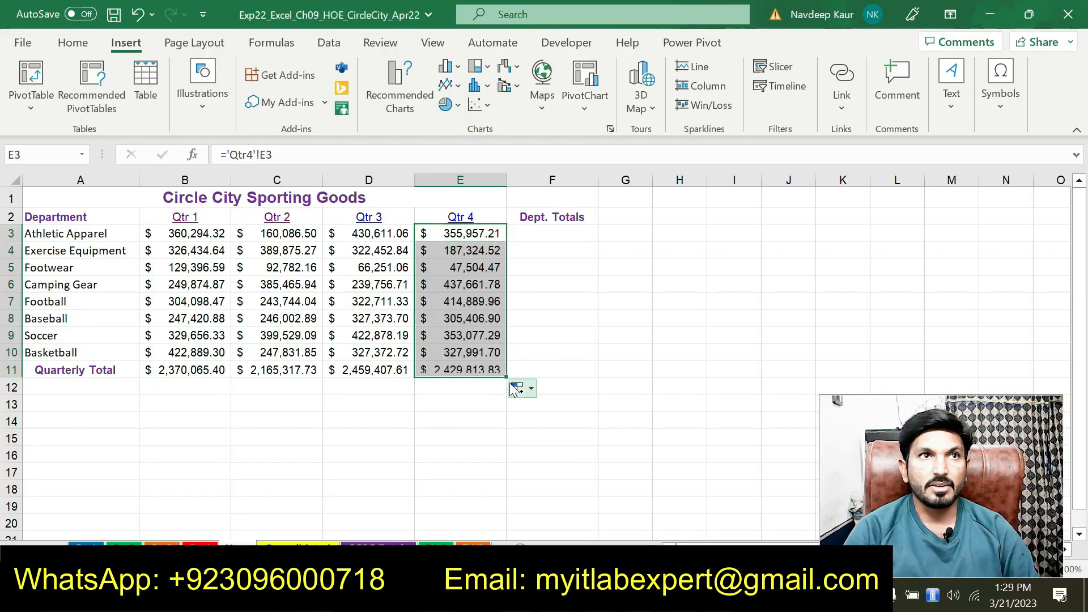
# Switch to the Word instructions, remove step 9's highlighting, and highlight step 10's instruction about the SUM function in turquoise
pyautogui.hotkey('alt', 'Tab')
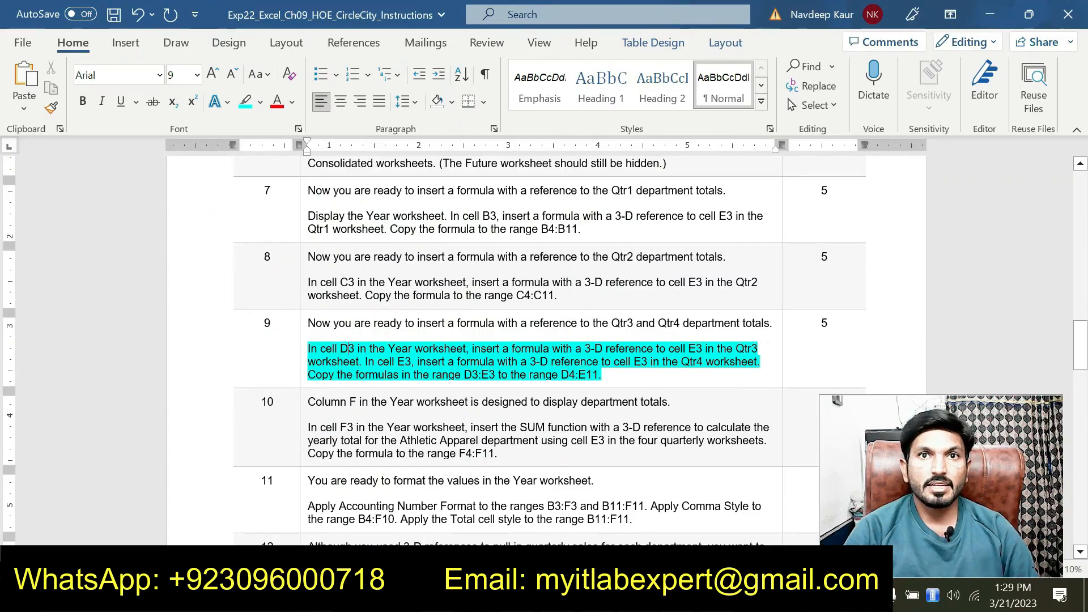
pyautogui.tripleClick(603, 375)
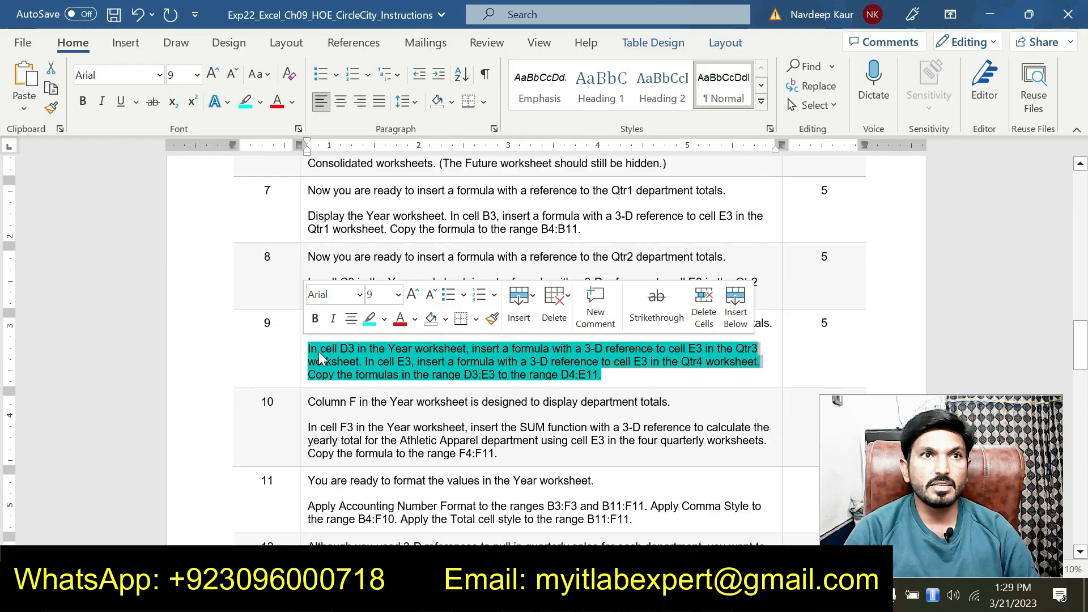
pyautogui.click(370, 318)
pyautogui.scroll(-3, 781, 206)
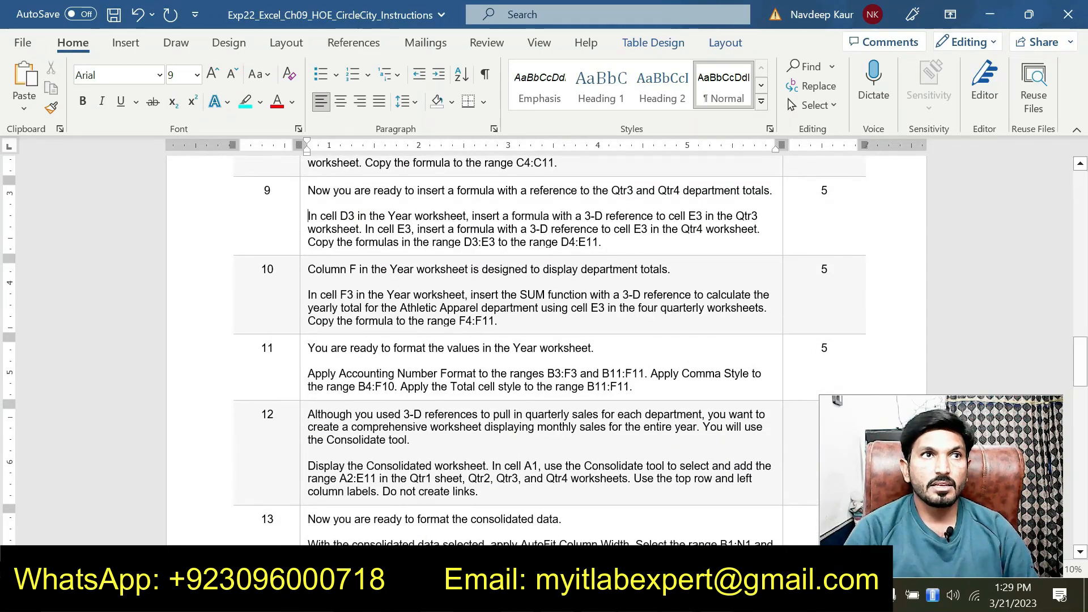
pyautogui.moveTo(497, 321); pyautogui.dragTo(307, 295)
pyautogui.click(380, 267)
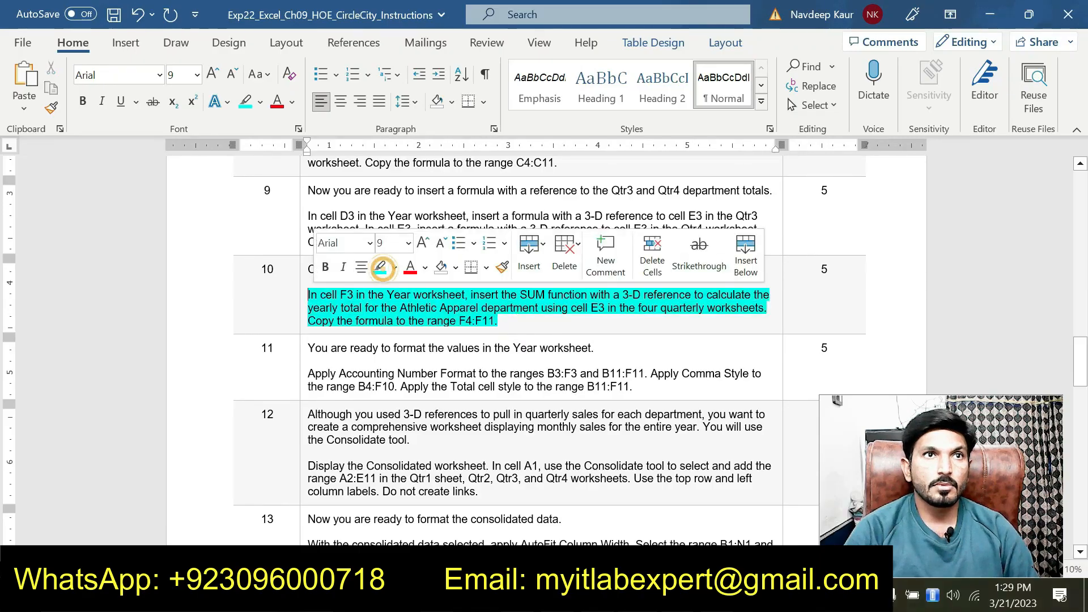
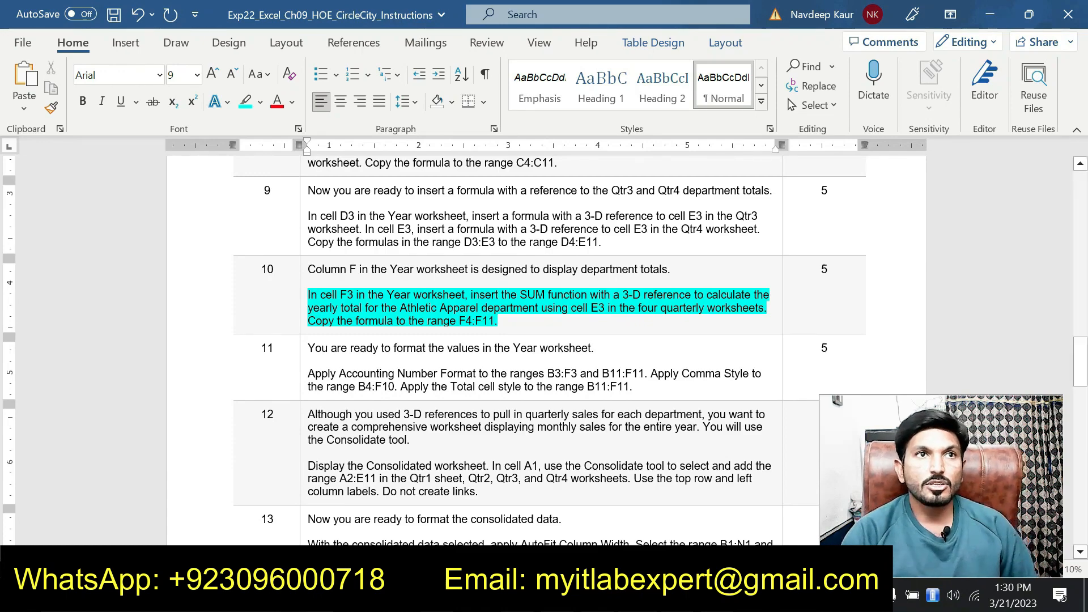
# Switch to Excel and start a SUM function in cell F3 of the Year worksheet with cell E3 of the Qtr1 worksheet
pyautogui.hotkey('alt', 'Tab')
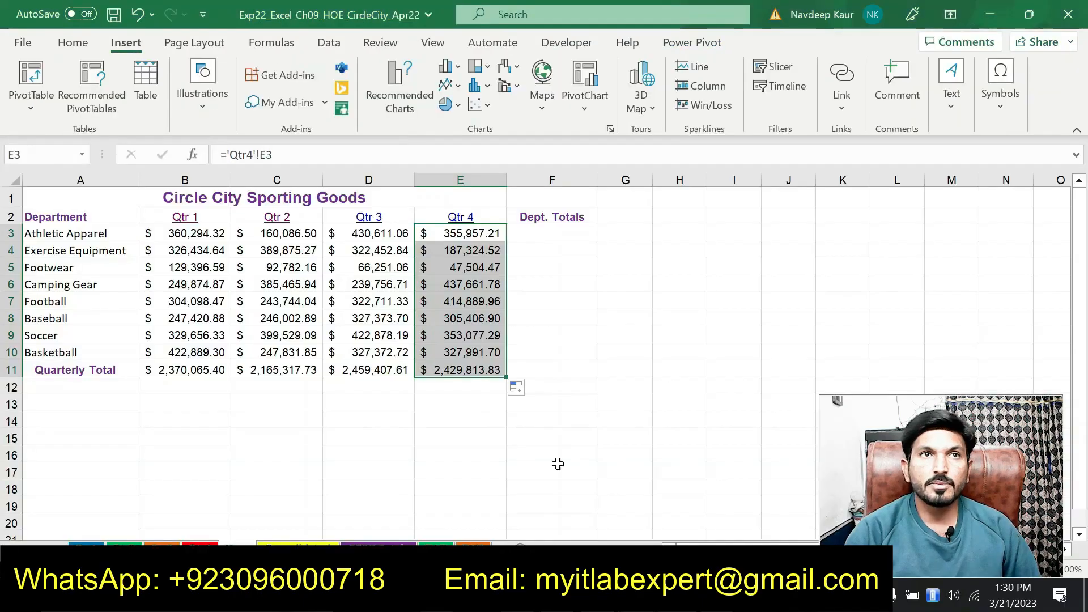
pyautogui.click(552, 234)
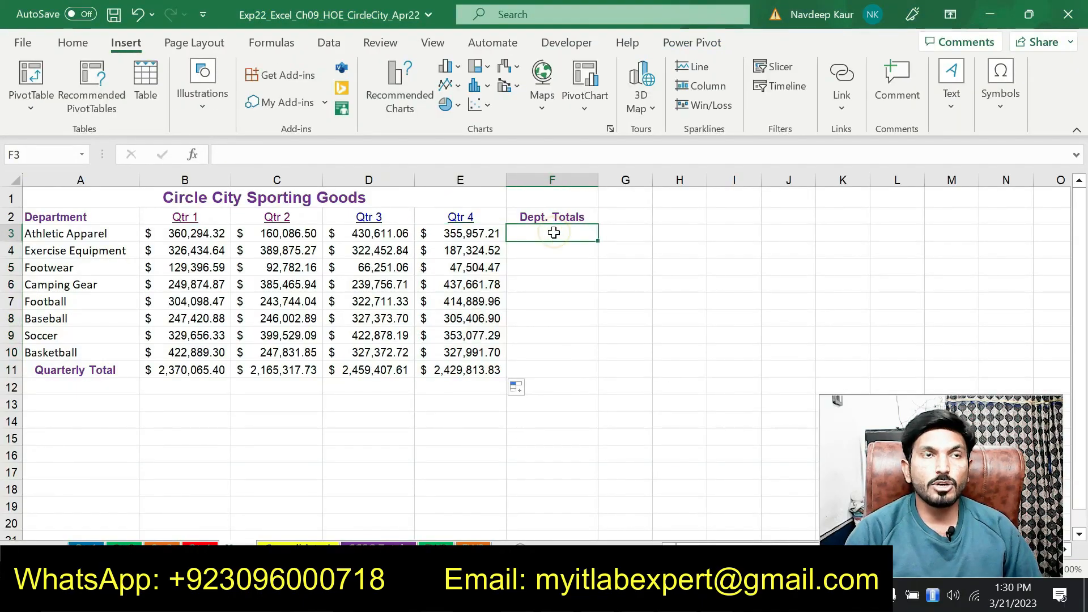
pyautogui.write('=sum')
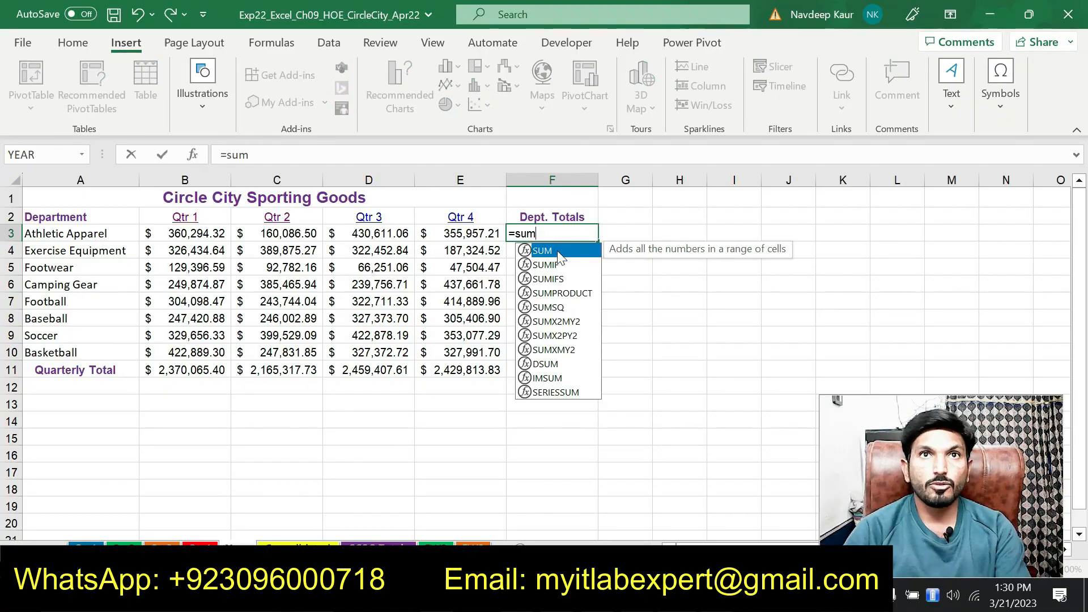
pyautogui.doubleClick(559, 251)
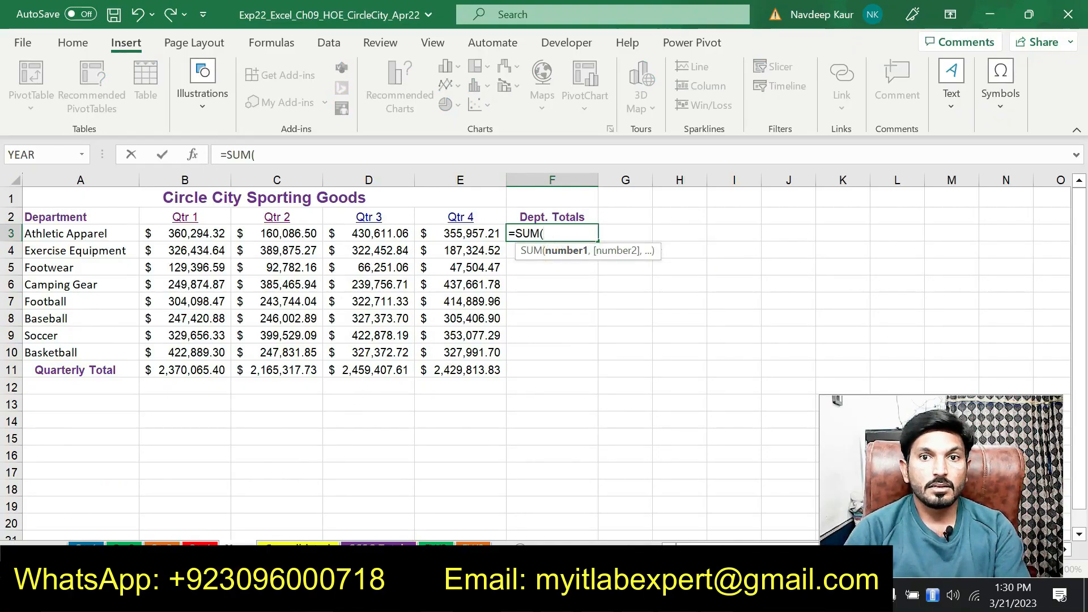
pyautogui.click(638, 596)
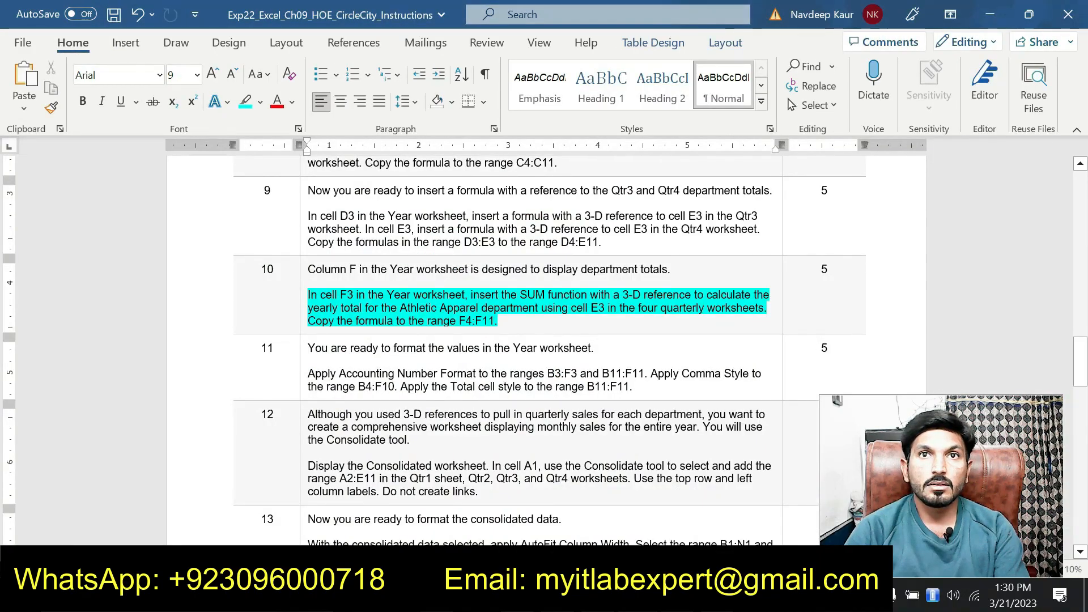
pyautogui.click(638, 595)
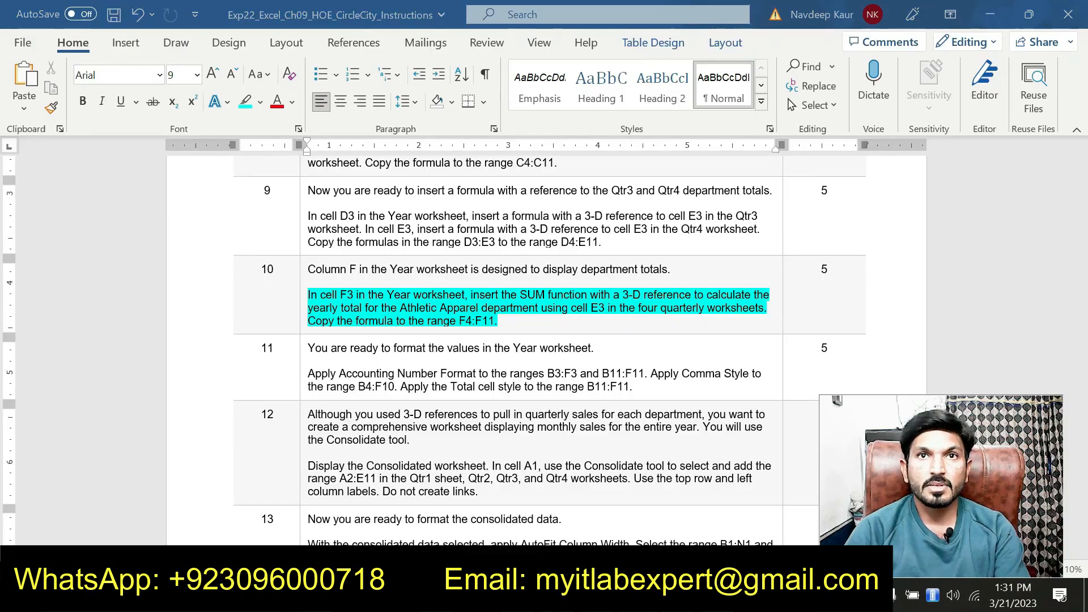
pyautogui.hotkey('alt', 'Tab')
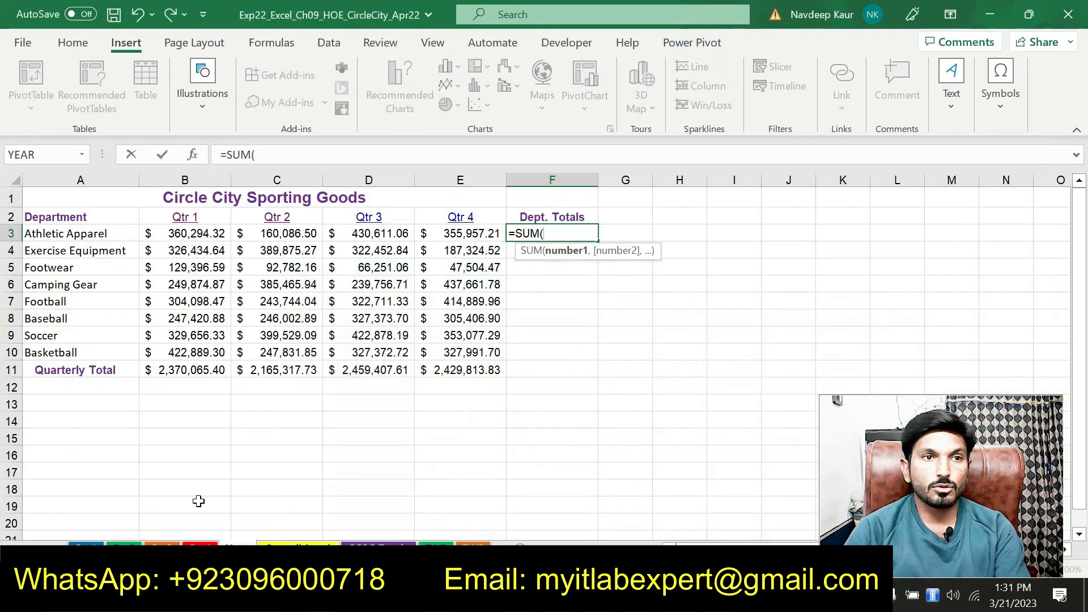
pyautogui.click(85, 546)
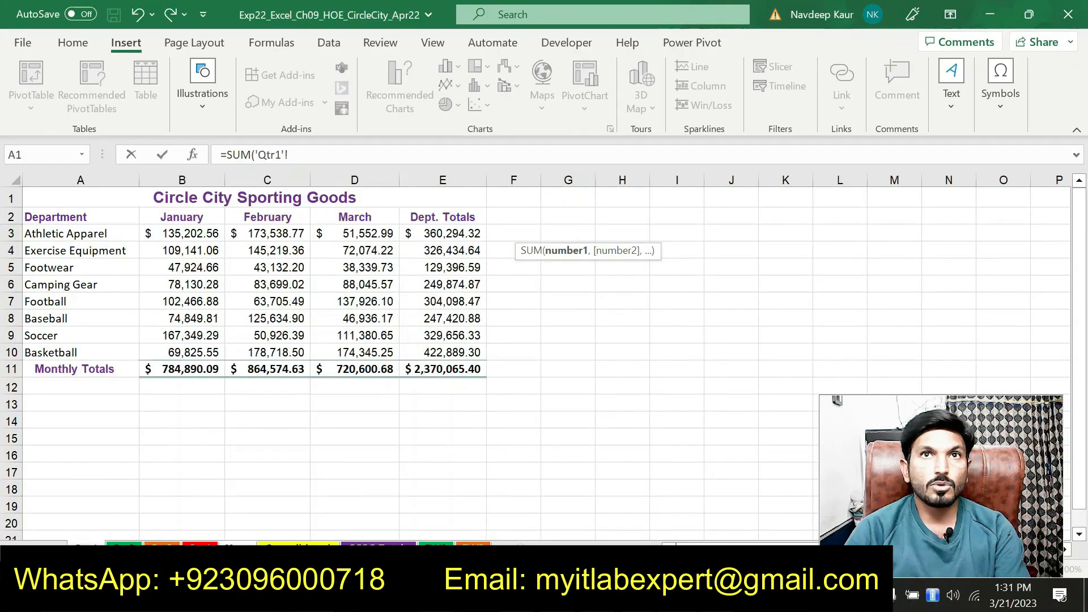
pyautogui.click(463, 229)
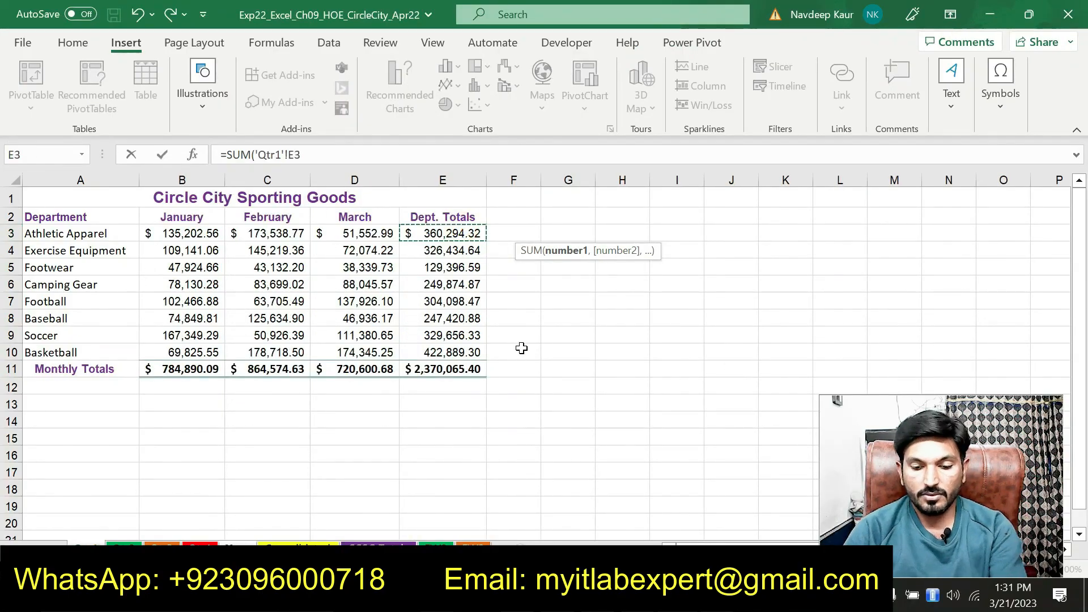
# Complete the F3 formula as =SUM('Qtr1'!E3+'Qtr2'!E3+'Qtr3'!E3+'Qtr4'!E3) by adding cell E3 from the Qtr2, Qtr3 and Qtr4 worksheets
pyautogui.write("+'Qtr2'!")
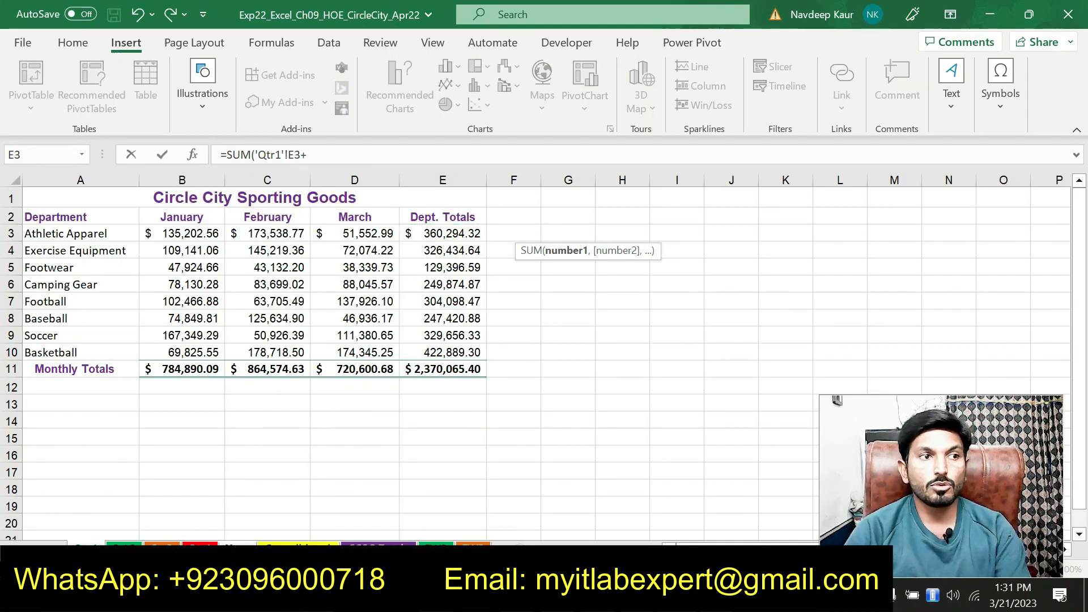
pyautogui.click(123, 543)
pyautogui.click(473, 232)
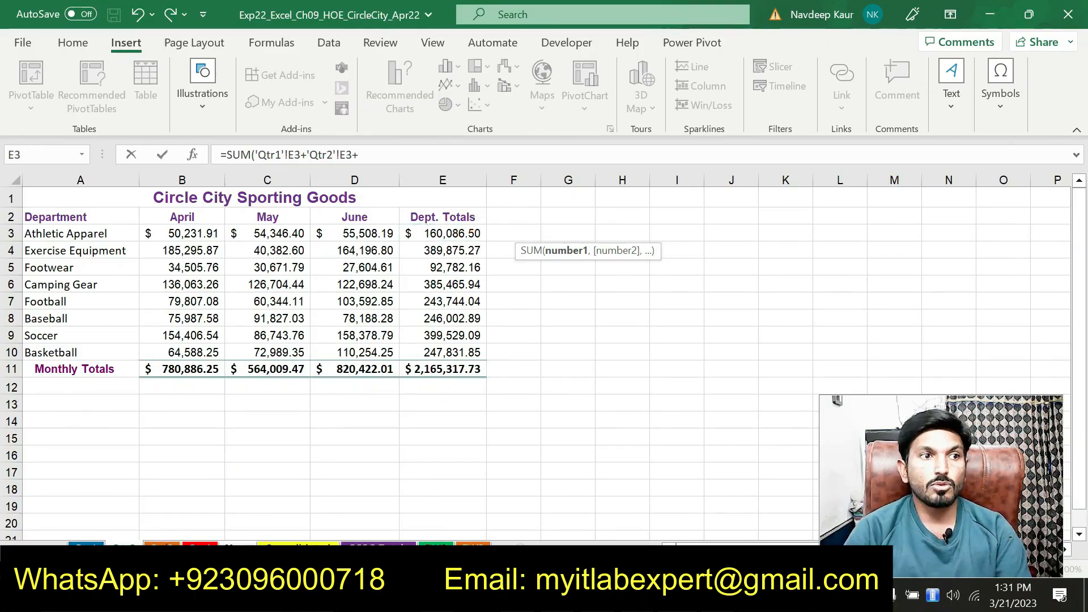
pyautogui.click(162, 543)
pyautogui.click(464, 234)
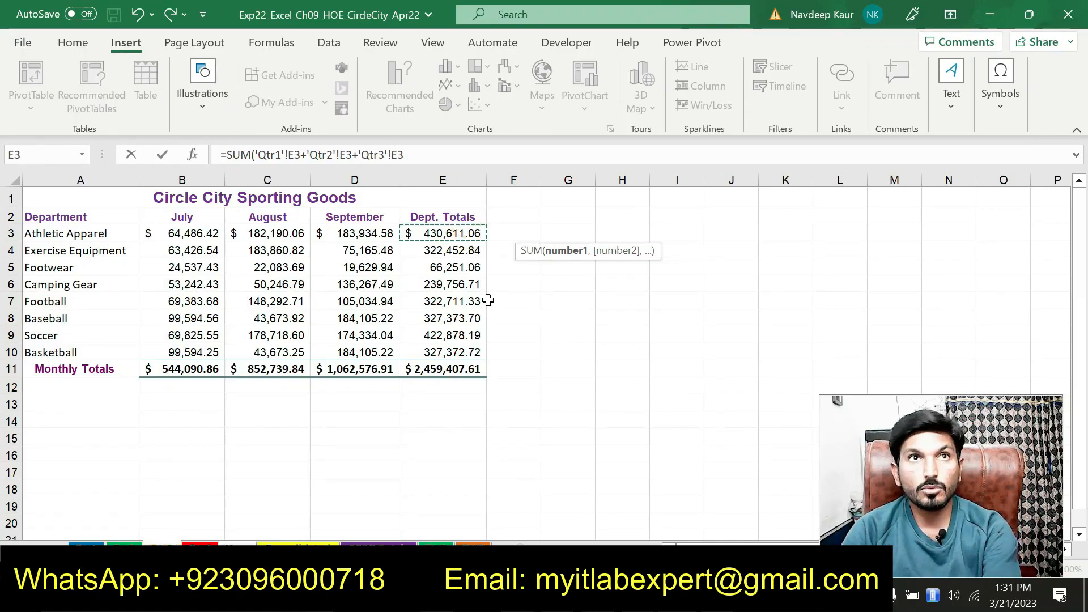
pyautogui.write('+')
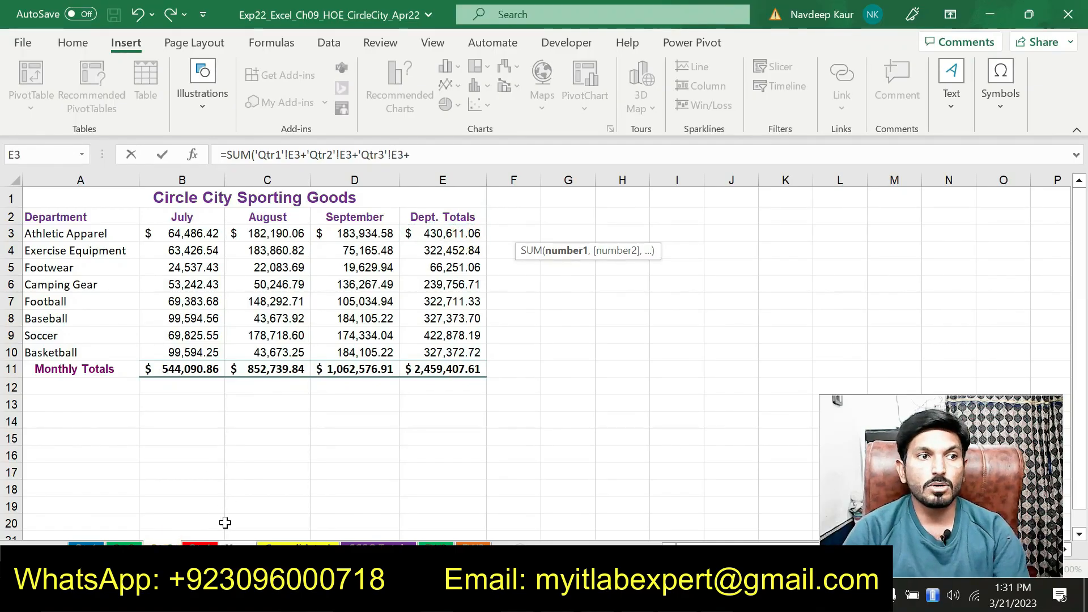
pyautogui.click(199, 545)
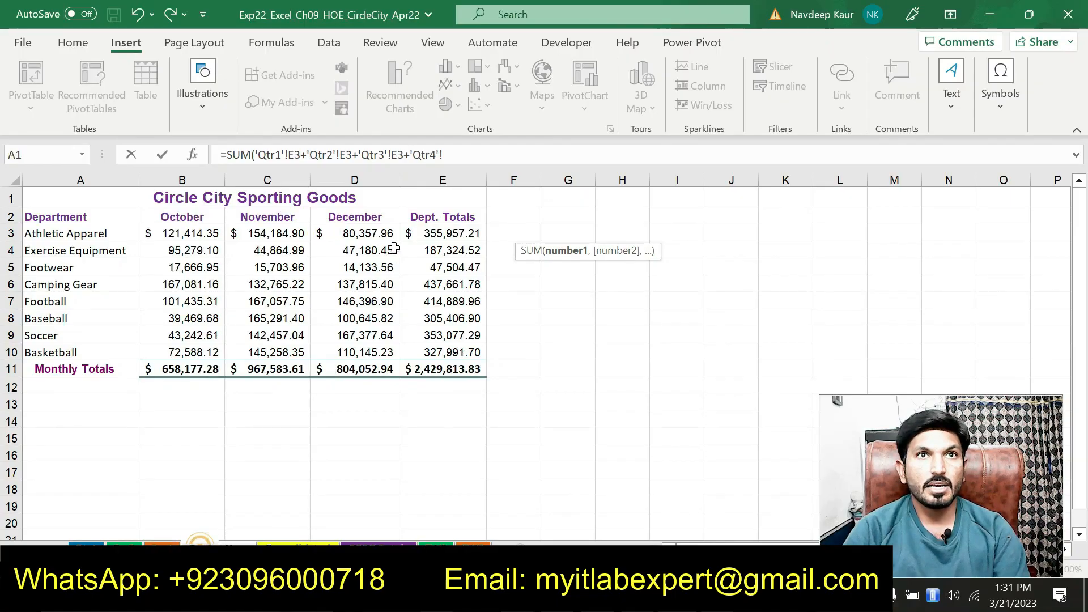
pyautogui.click(445, 236)
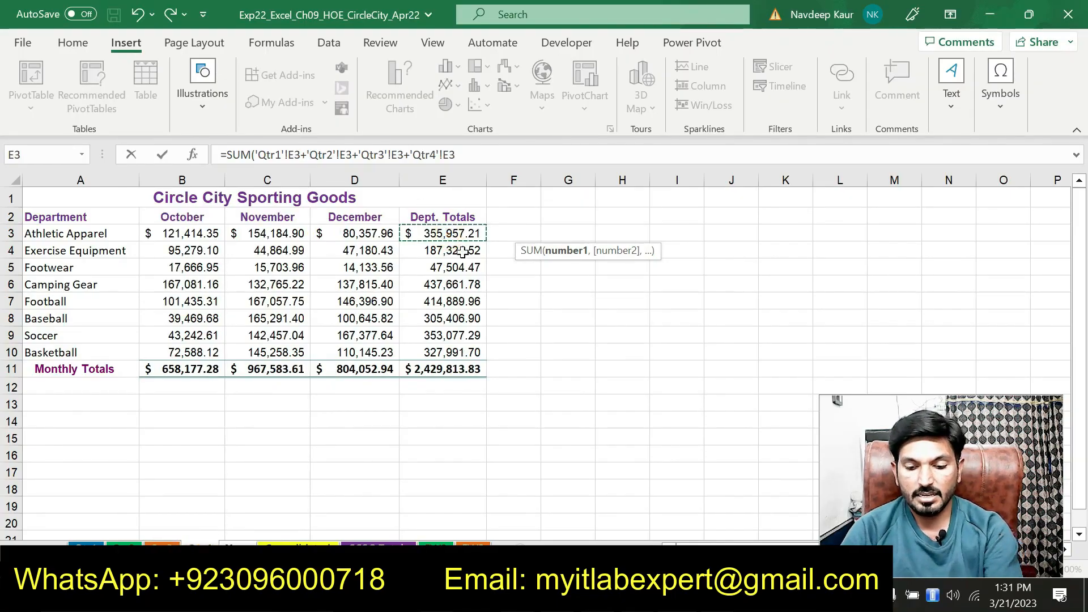
pyautogui.write(')')
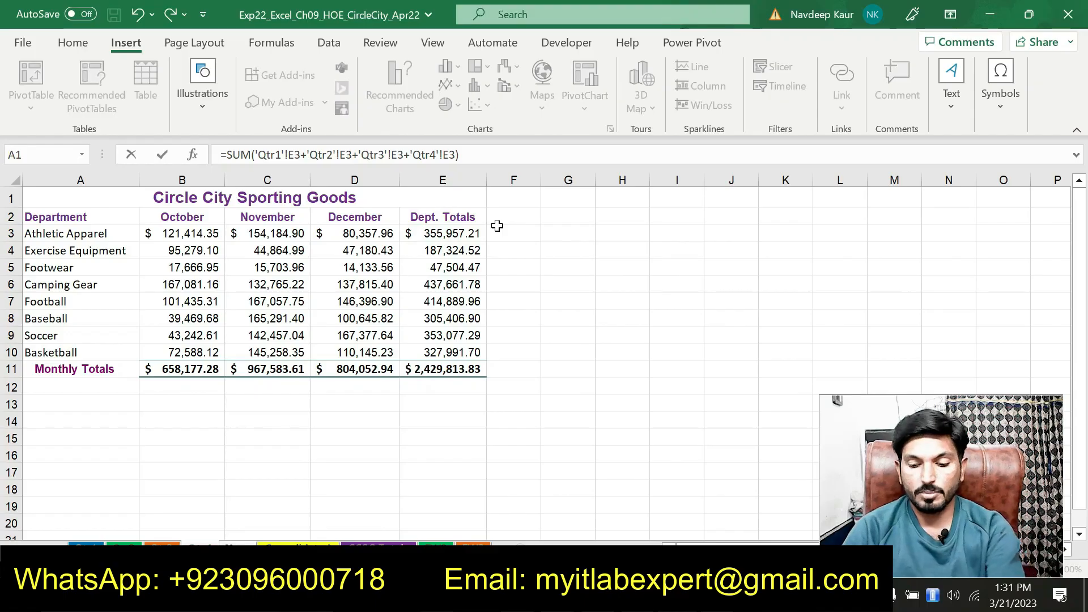
pyautogui.press('Return')
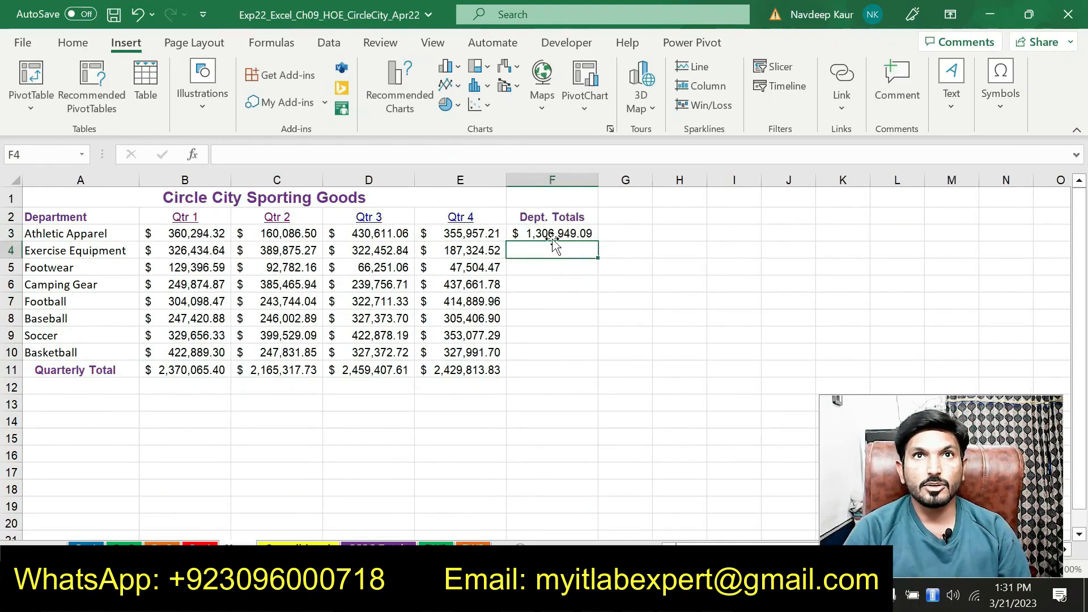
# Check step 10's copy range in the Word instructions, then return to Excel and fill the F3 formula down through F4:F11
pyautogui.hotkey('alt', 'Tab')
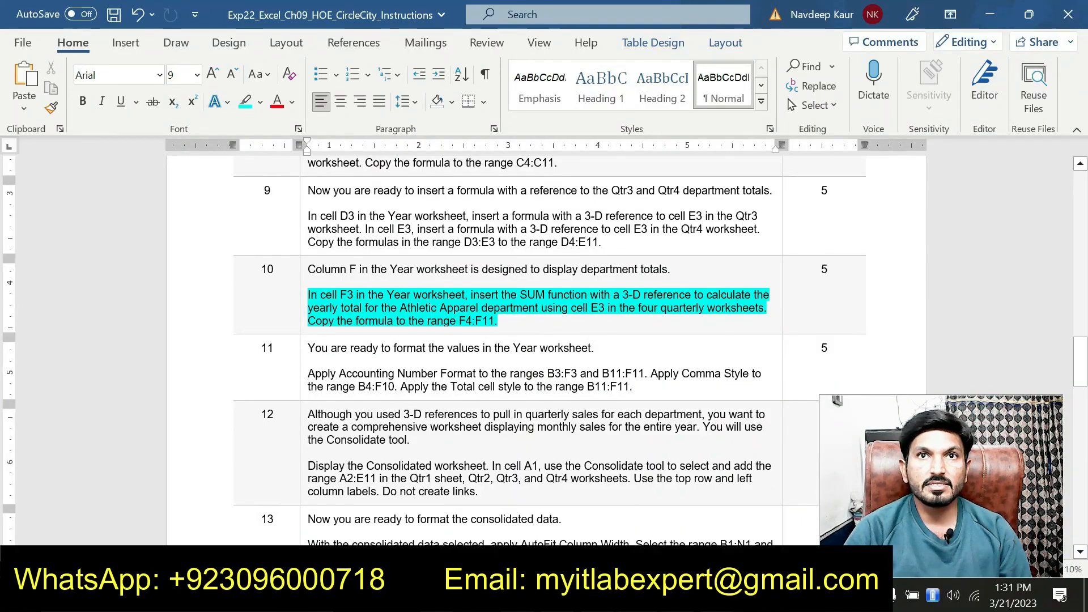
pyautogui.doubleClick(597, 307)
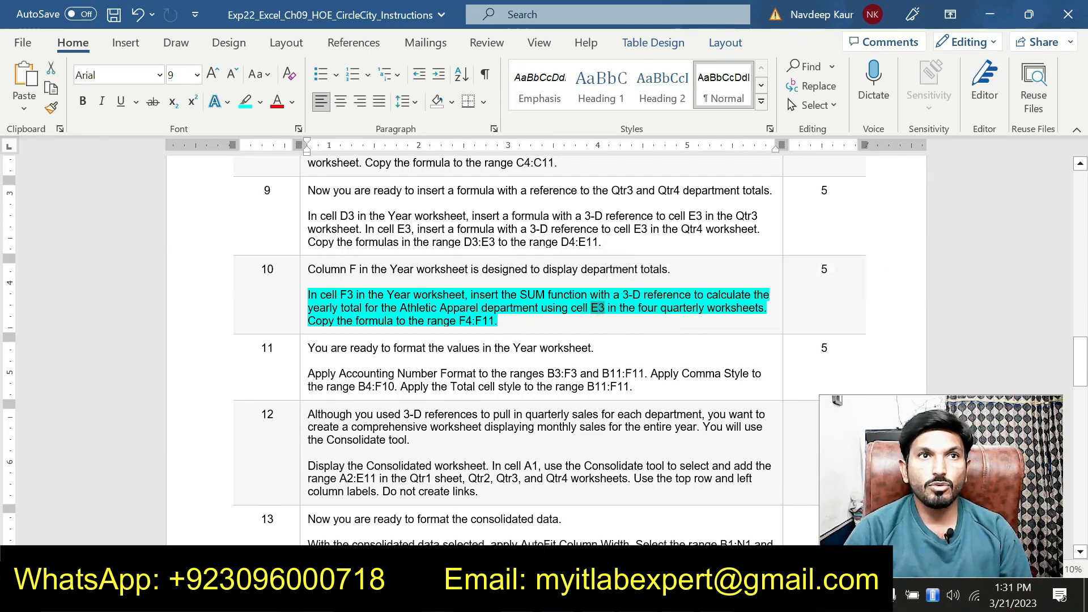
pyautogui.click(379, 321)
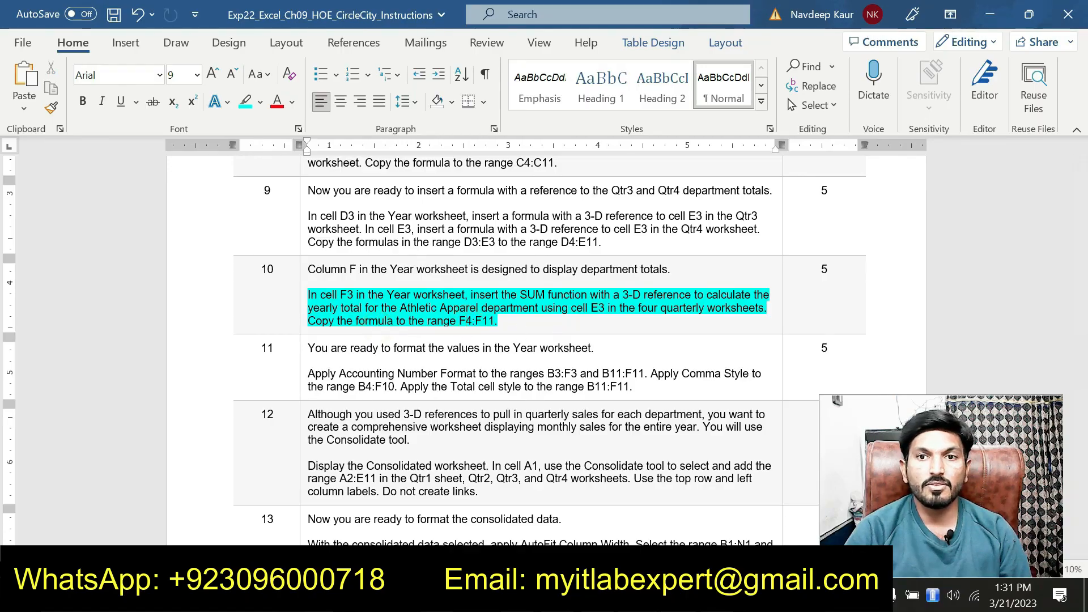
pyautogui.click(602, 595)
pyautogui.click(590, 234)
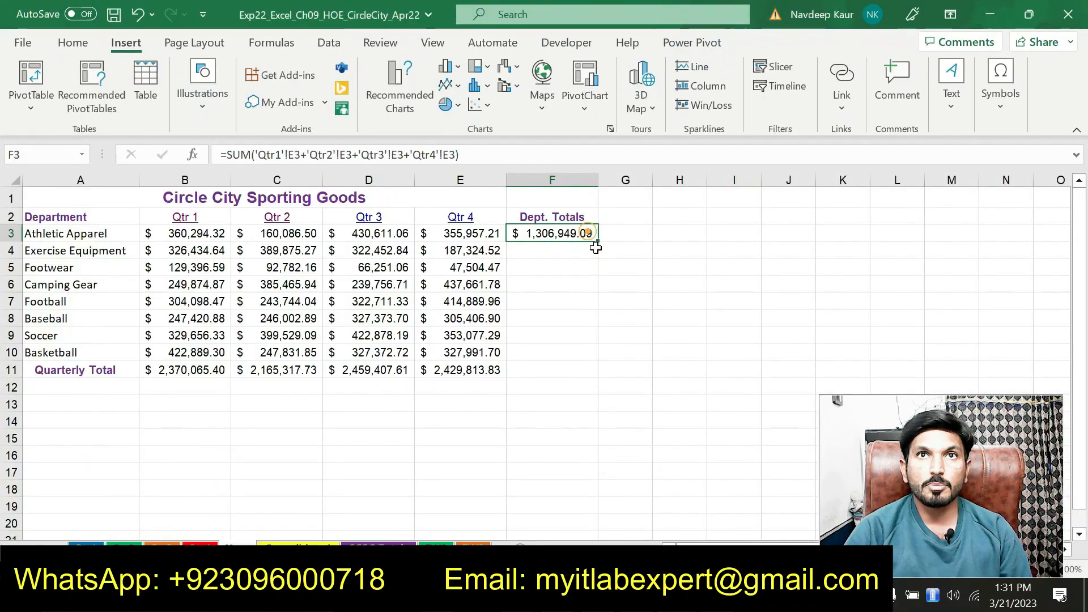
pyautogui.moveTo(597, 240); pyautogui.dragTo(591, 382)
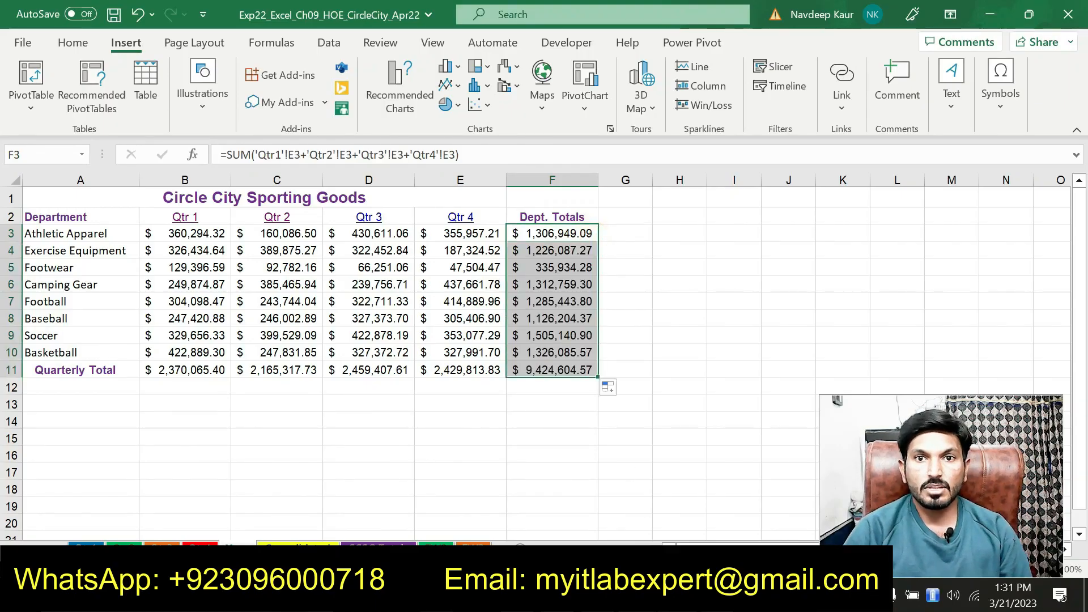
# Switch to the Word instructions, remove step 10's highlighting, and highlight step 11's number formatting instruction in turquoise
pyautogui.click(602, 595)
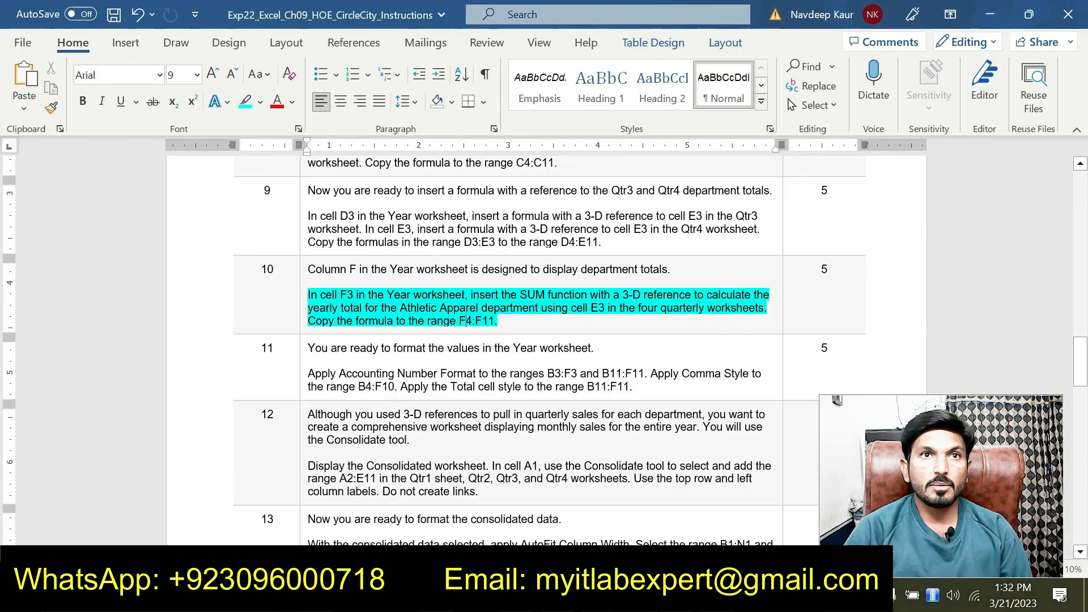
pyautogui.moveTo(465, 321); pyautogui.dragTo(310, 295)
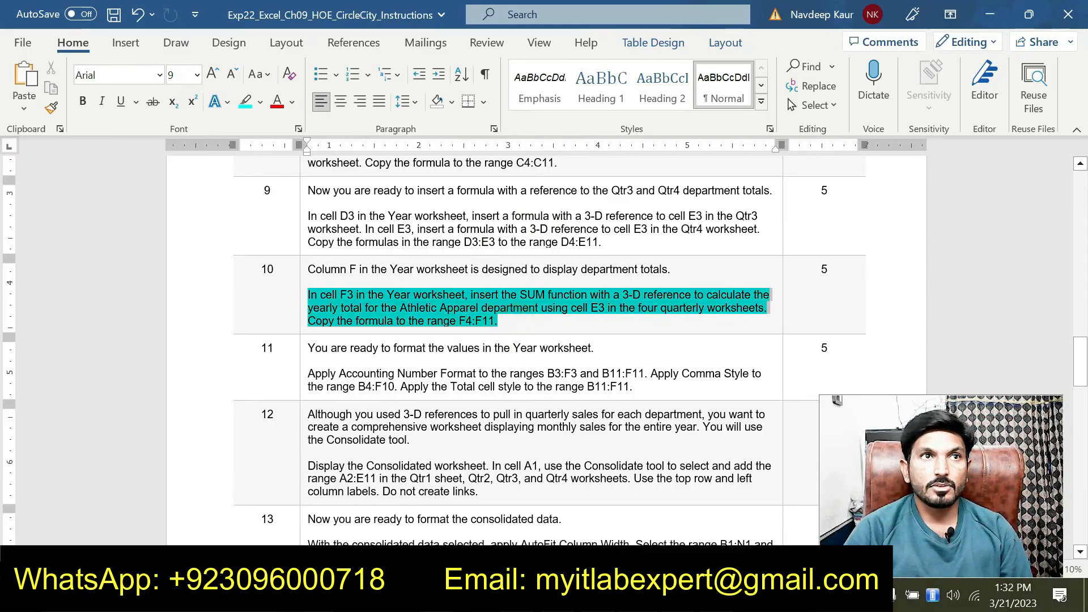
pyautogui.click(377, 268)
pyautogui.click(514, 321)
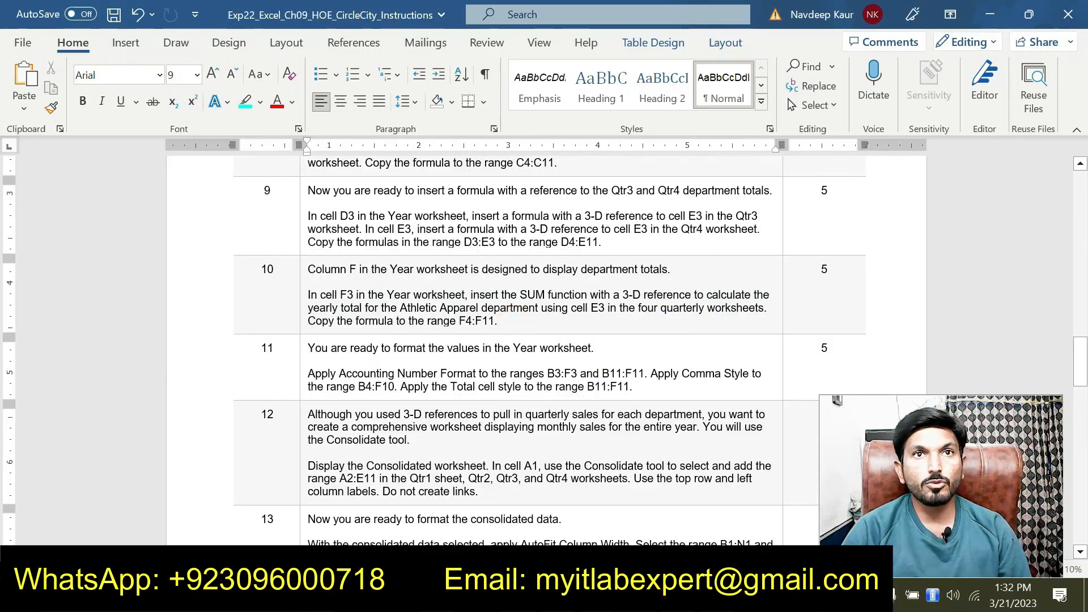
pyautogui.moveTo(633, 386); pyautogui.dragTo(308, 373)
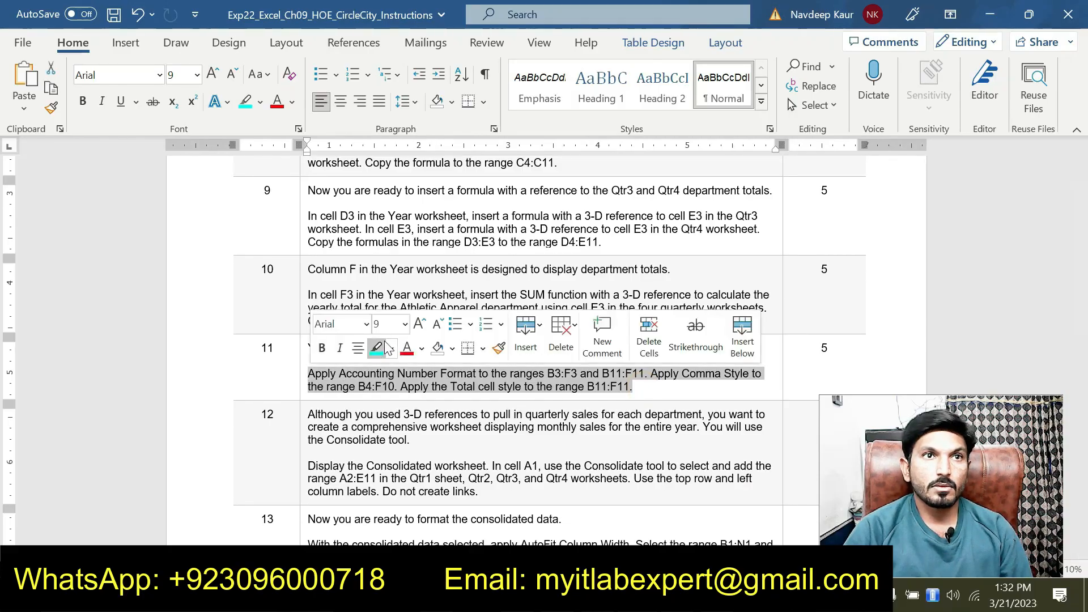
pyautogui.click(380, 345)
pyautogui.click(570, 389)
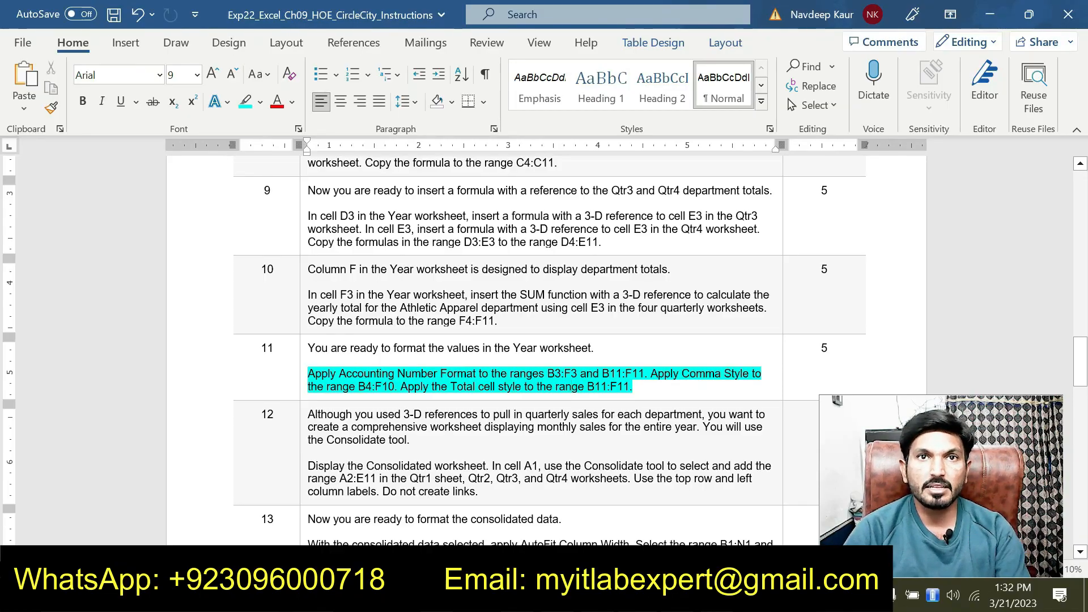
# Copy the range reference B3:F3 from step 11, switch to Excel and apply Accounting format to that range in the Year worksheet
pyautogui.doubleClick(561, 374)
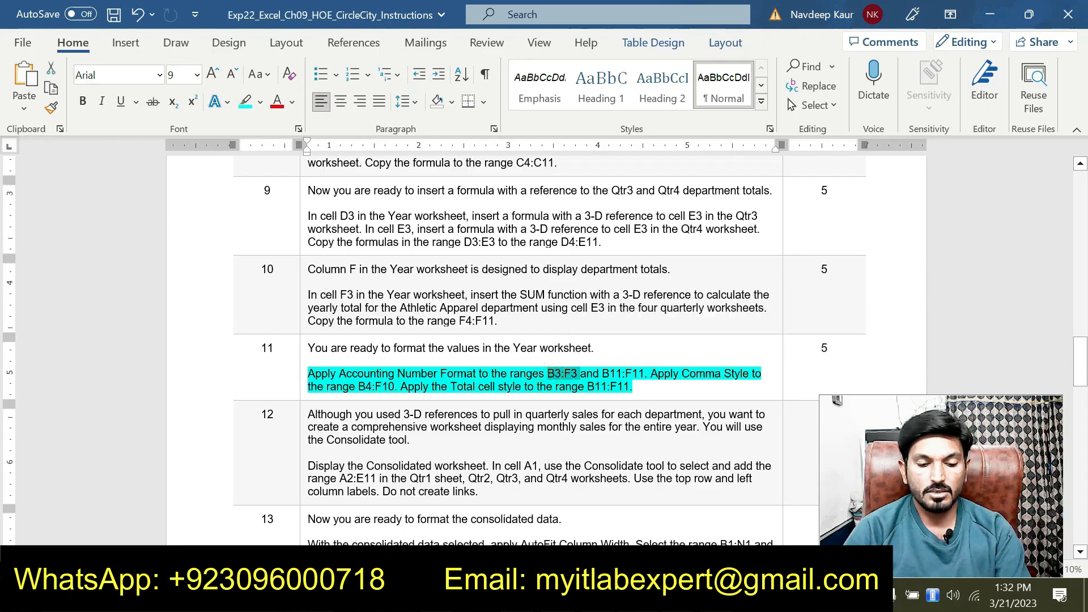
pyautogui.hotkey('alt', 'Tab')
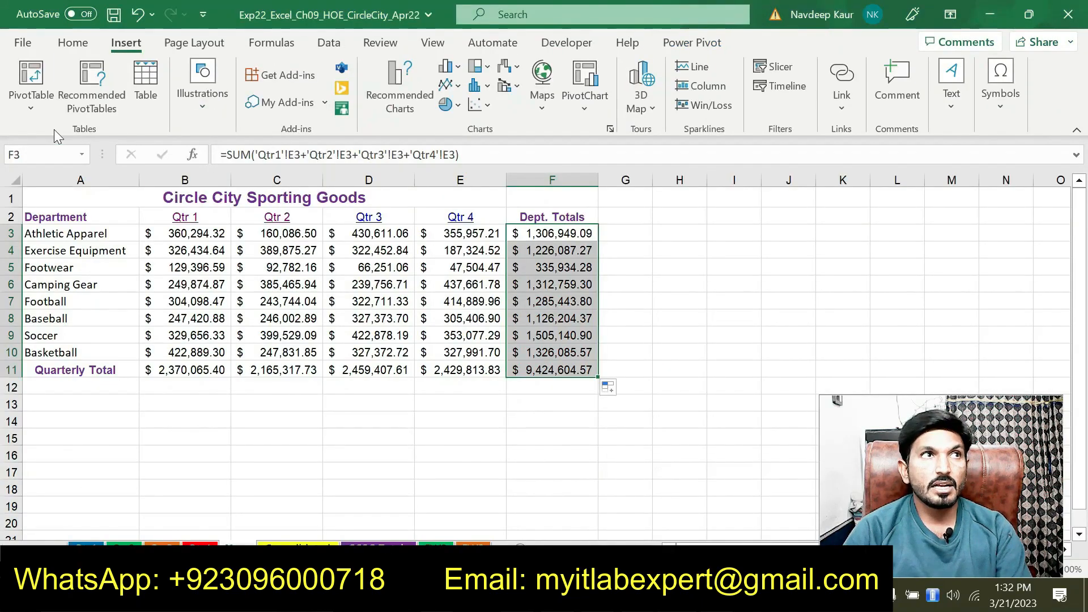
pyautogui.click(76, 154)
pyautogui.hotkey('ctrl', 'v')
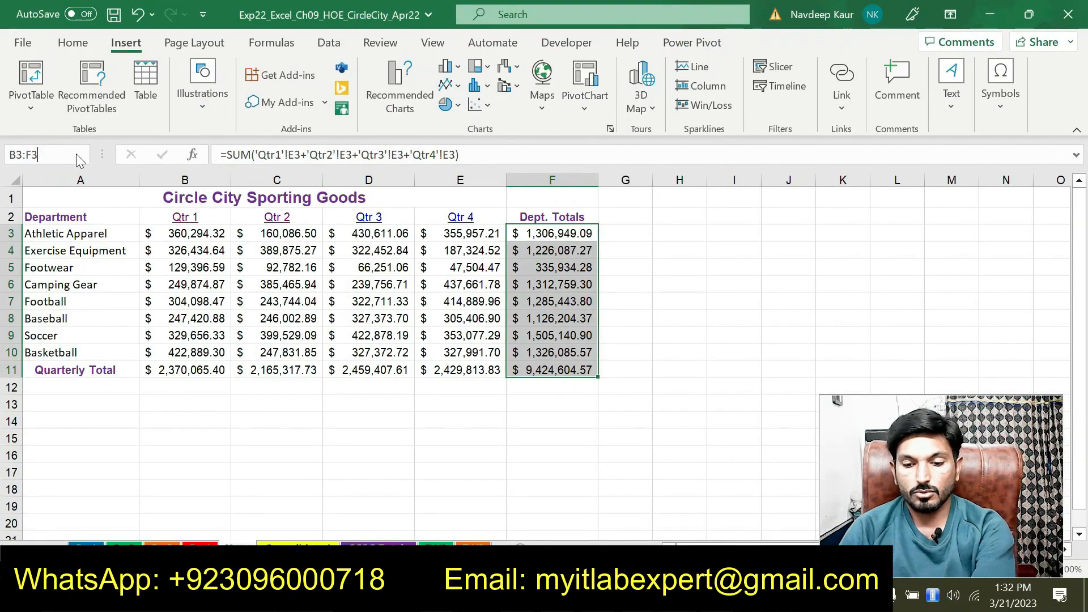
pyautogui.press('Return')
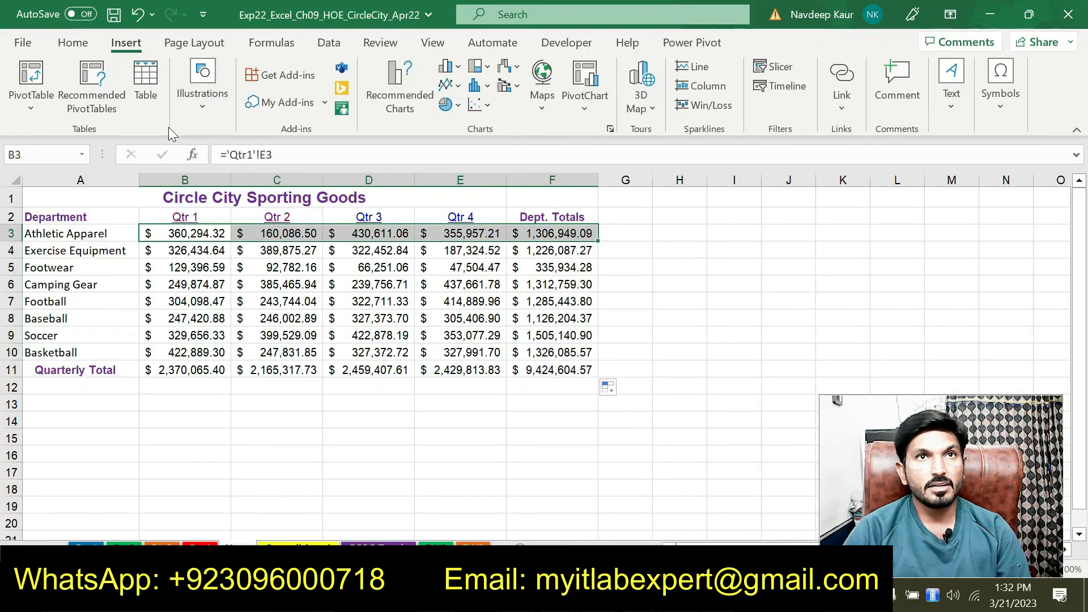
pyautogui.click(67, 45)
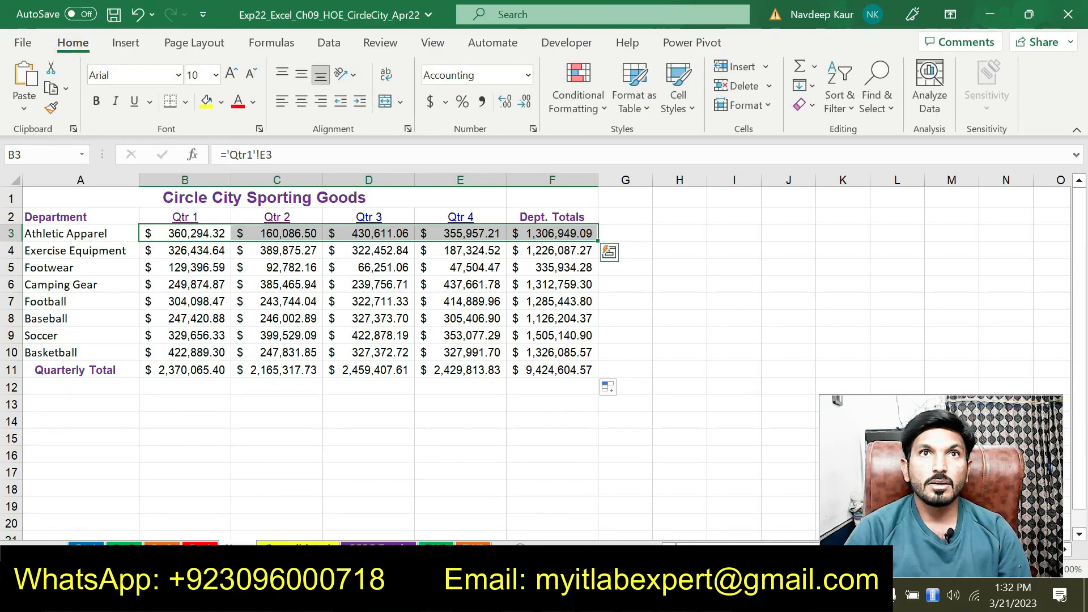
pyautogui.click(535, 130)
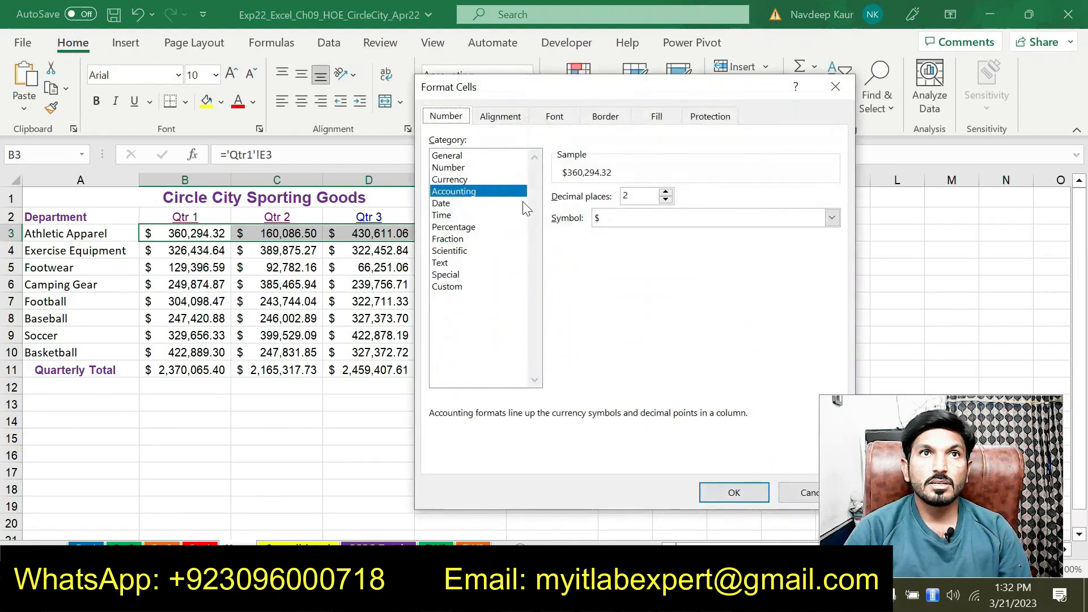
pyautogui.click(495, 187)
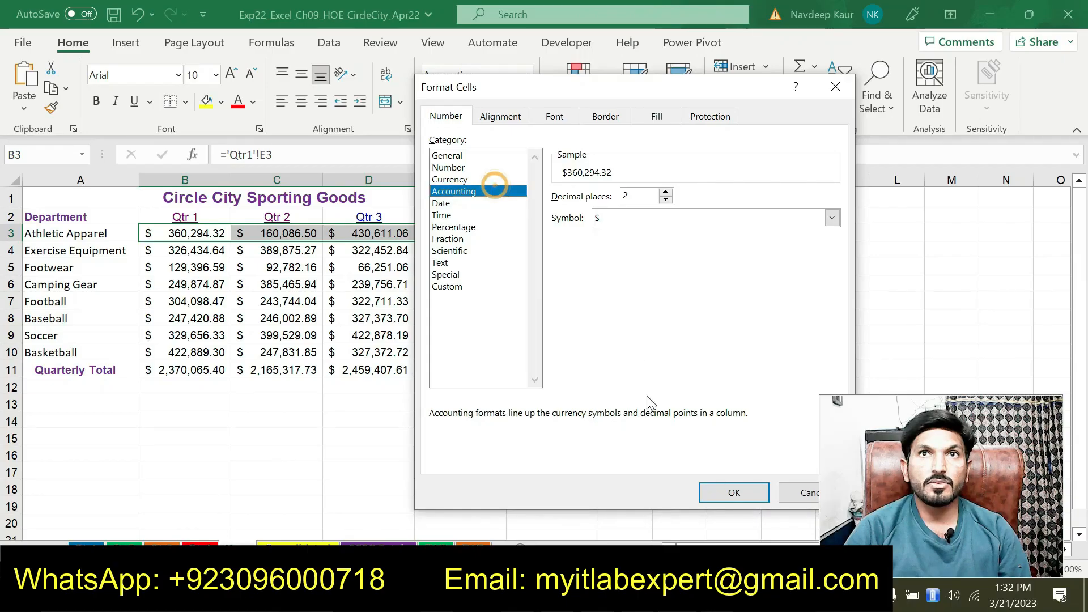
pyautogui.click(712, 488)
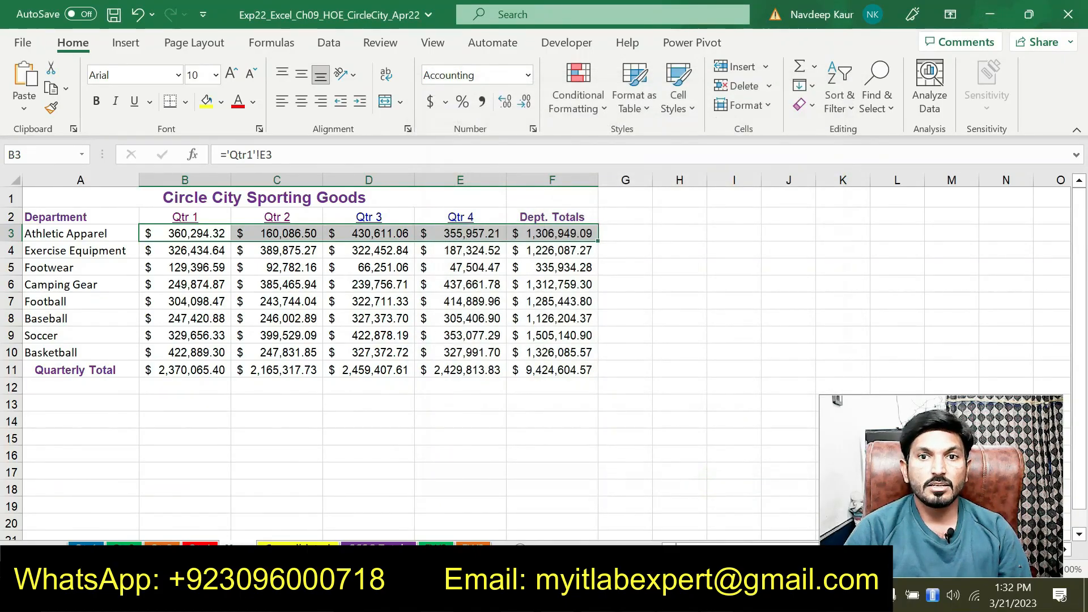
# Copy the reference B11:F11 from the Word instructions and select that range in Excel's Year worksheet to check its number format
pyautogui.hotkey('alt', 'Tab')
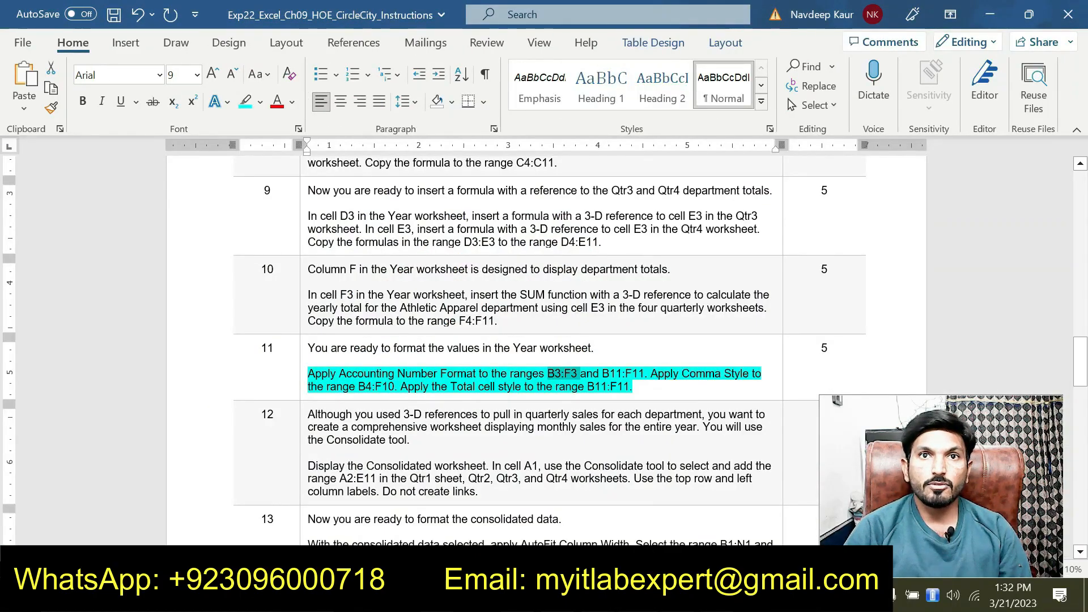
pyautogui.moveTo(602, 374); pyautogui.dragTo(644, 374)
pyautogui.hotkey('ctrl', 'c')
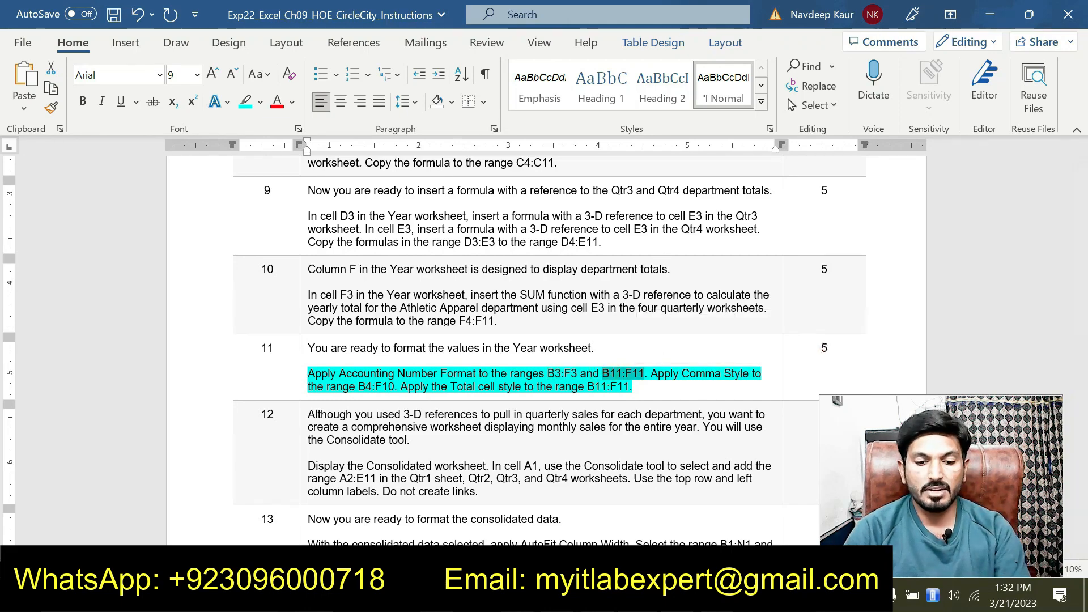
pyautogui.click(499, 596)
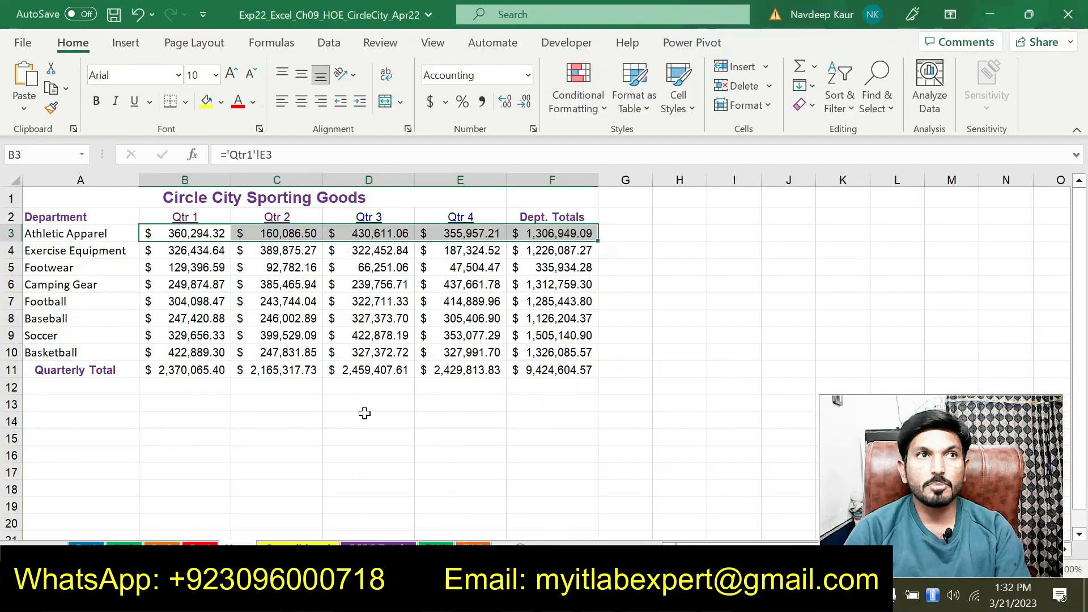
pyautogui.click(60, 151)
pyautogui.hotkey('ctrl', 'v')
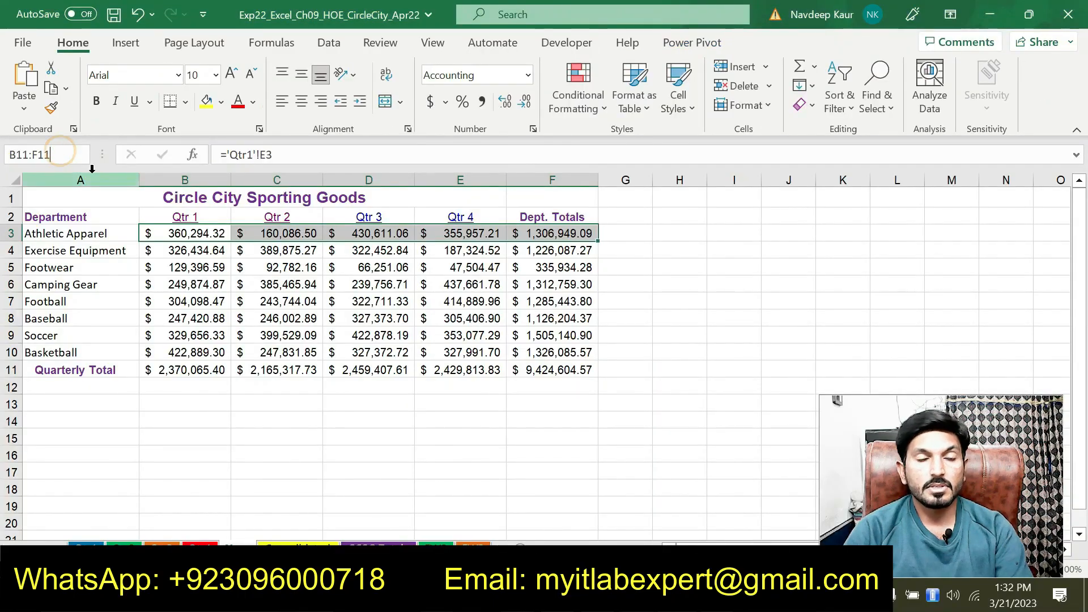
pyautogui.press('Return')
pyautogui.hotkey('ctrl', 'v')
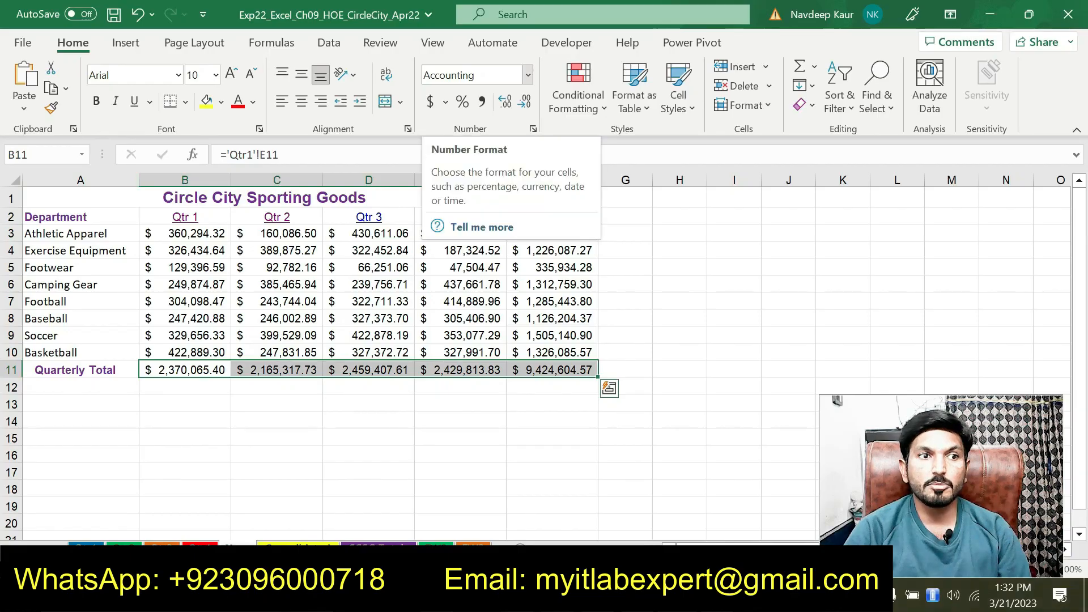
# Copy the reference B4:F10 from the Word instructions and apply Comma Style to that range in Excel's Year worksheet
pyautogui.hotkey('alt', 'Tab')
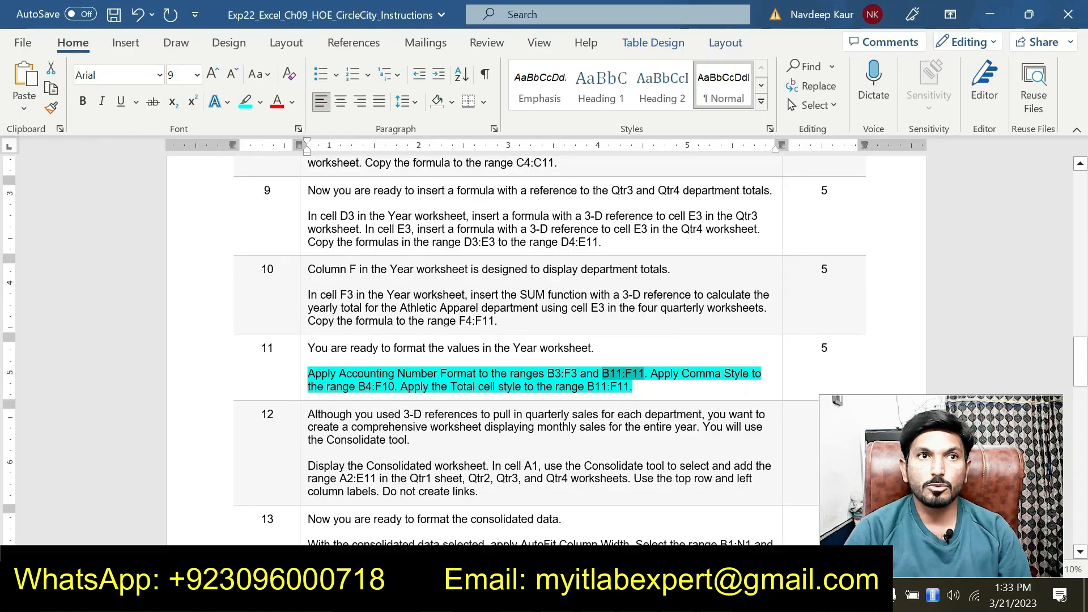
pyautogui.moveTo(358, 387); pyautogui.dragTo(394, 386)
pyautogui.hotkey('ctrl', 'c')
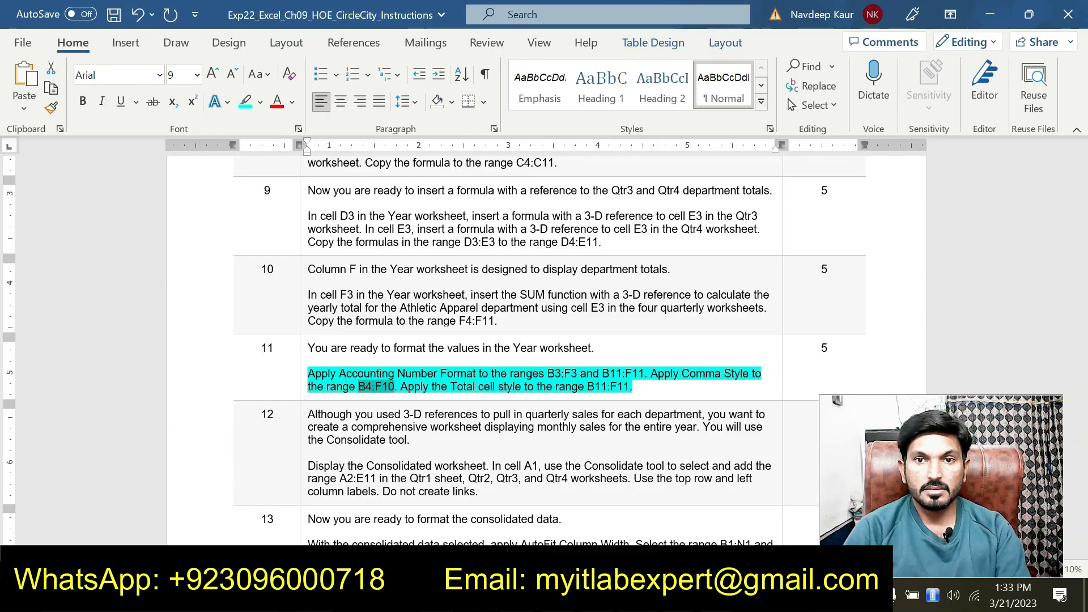
pyautogui.hotkey('alt', 'Tab')
pyautogui.click(58, 156)
pyautogui.hotkey('ctrl', 'v')
pyautogui.press('Return')
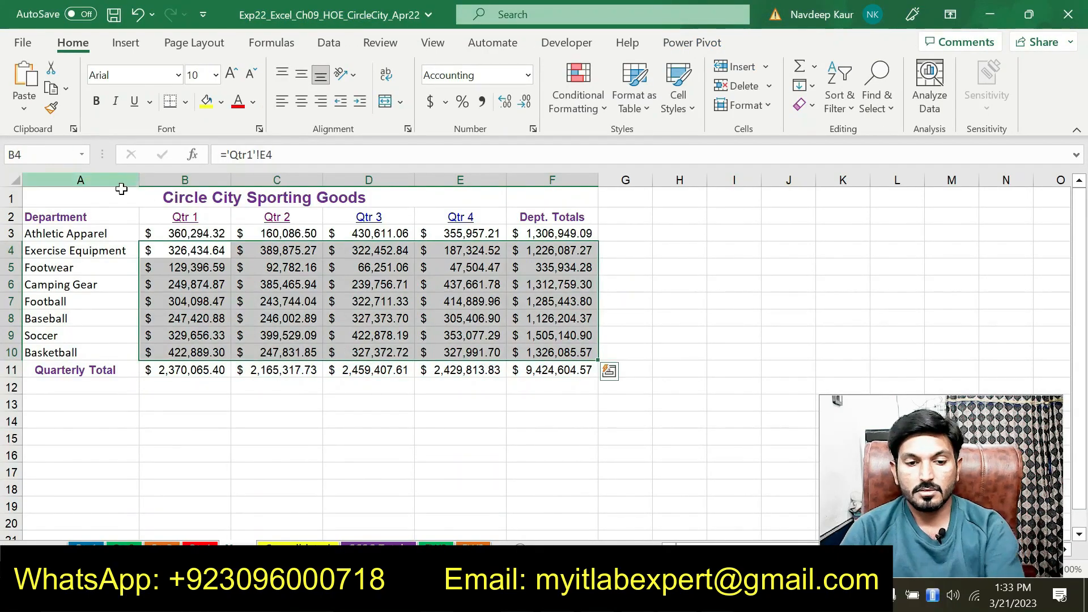
pyautogui.click(482, 100)
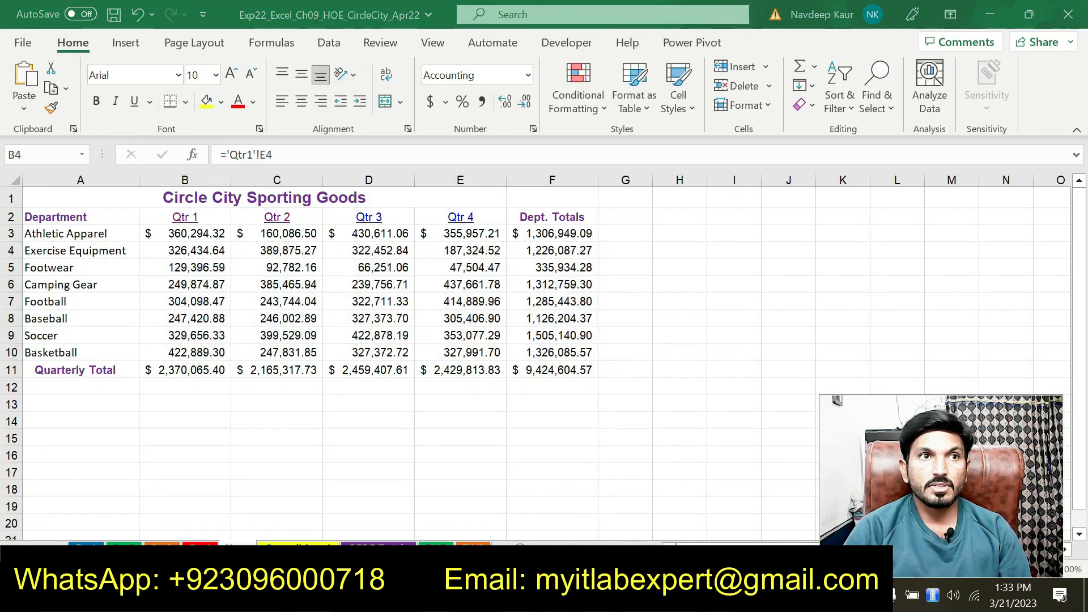
# Get step 11's last range from the Word instructions and apply the Total cell style to B11:F11 in Excel's Year worksheet
pyautogui.hotkey('alt', 'Tab')
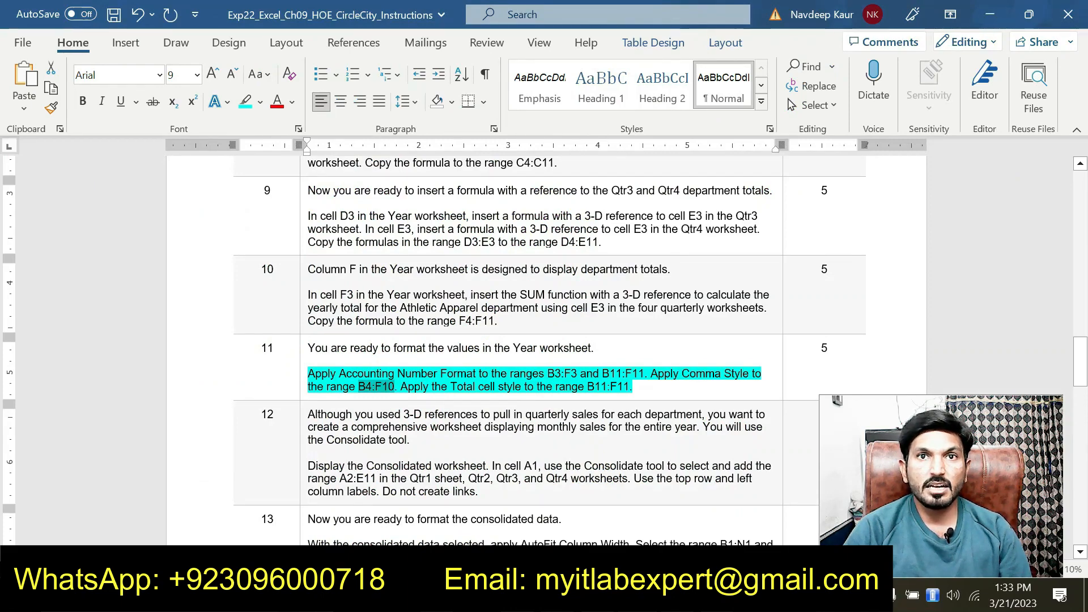
pyautogui.moveTo(630, 387); pyautogui.dragTo(587, 388)
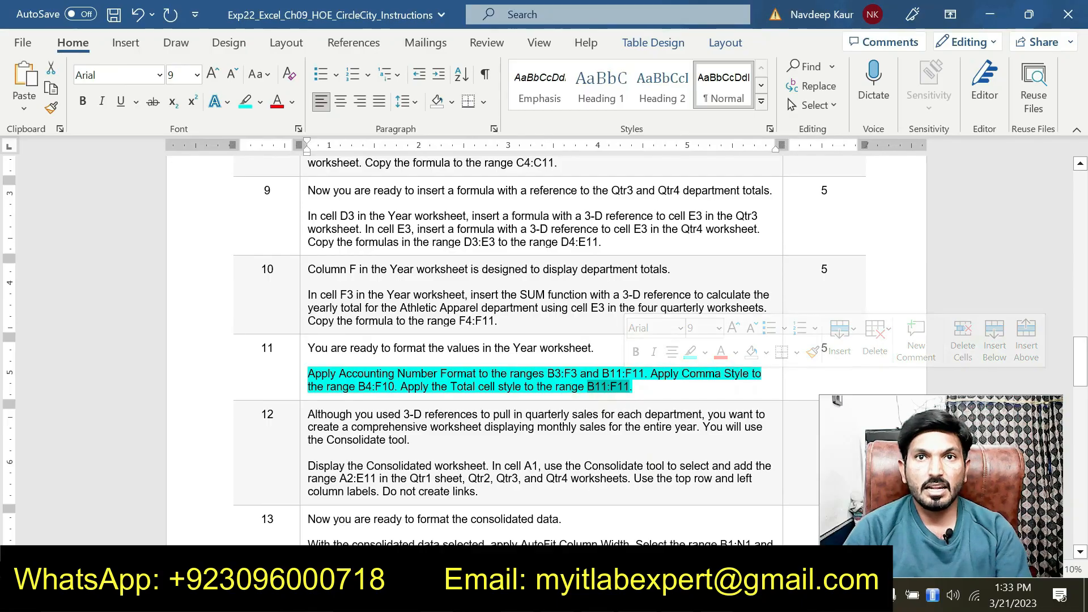
pyautogui.hotkey('alt', 'Tab')
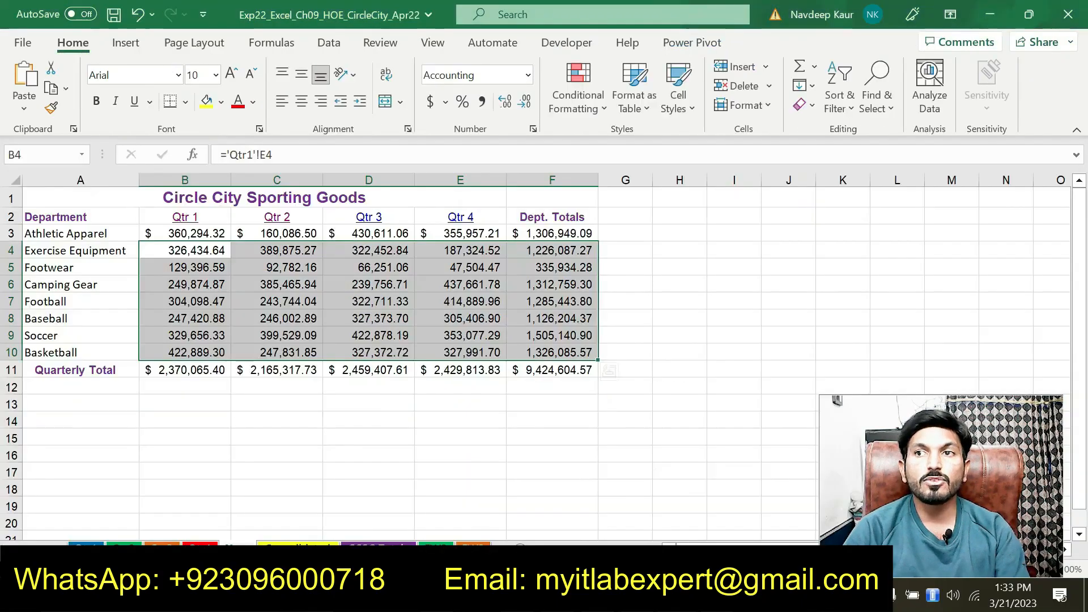
pyautogui.click(17, 154)
pyautogui.write('B11:F11')
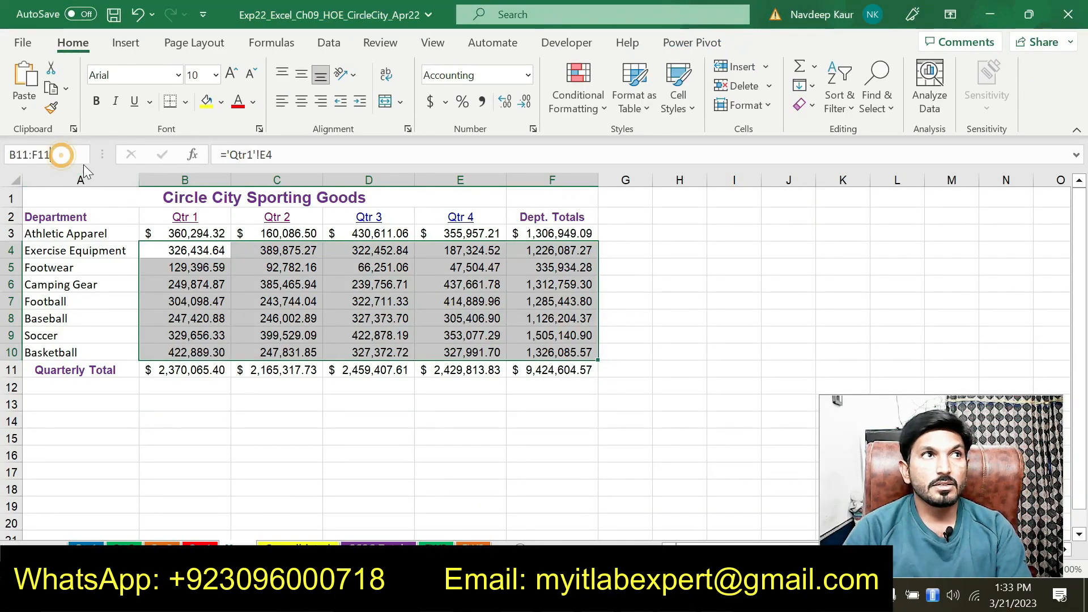
pyautogui.press('Return')
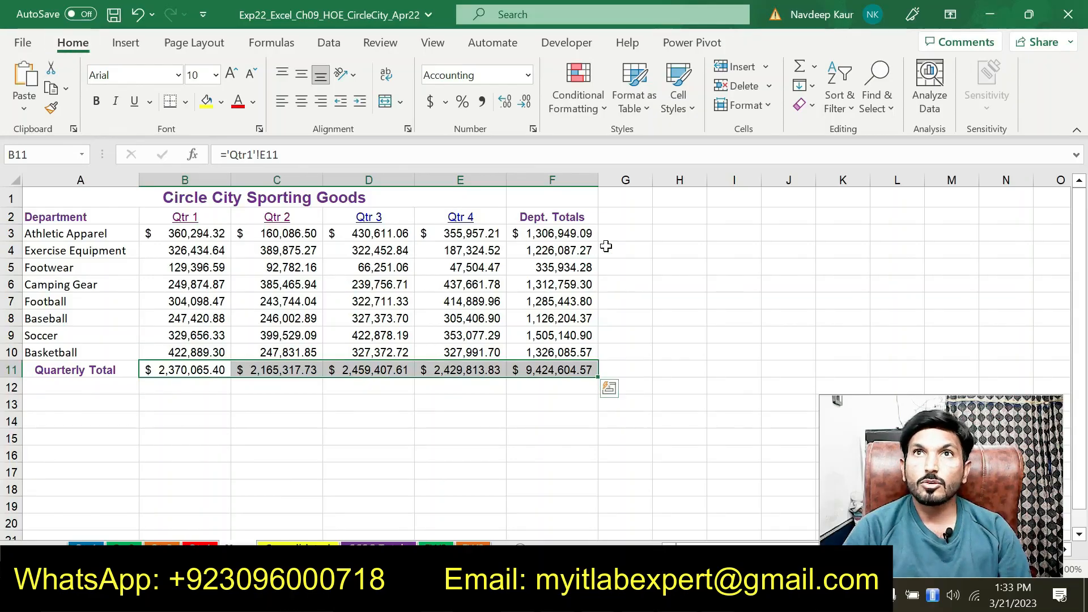
pyautogui.click(691, 112)
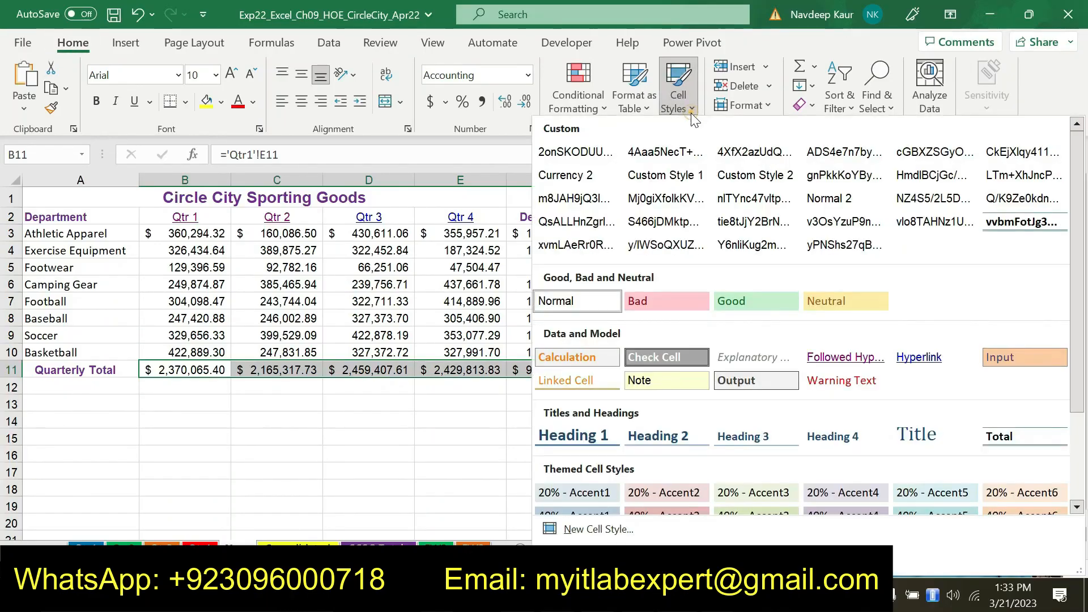
pyautogui.click(1023, 446)
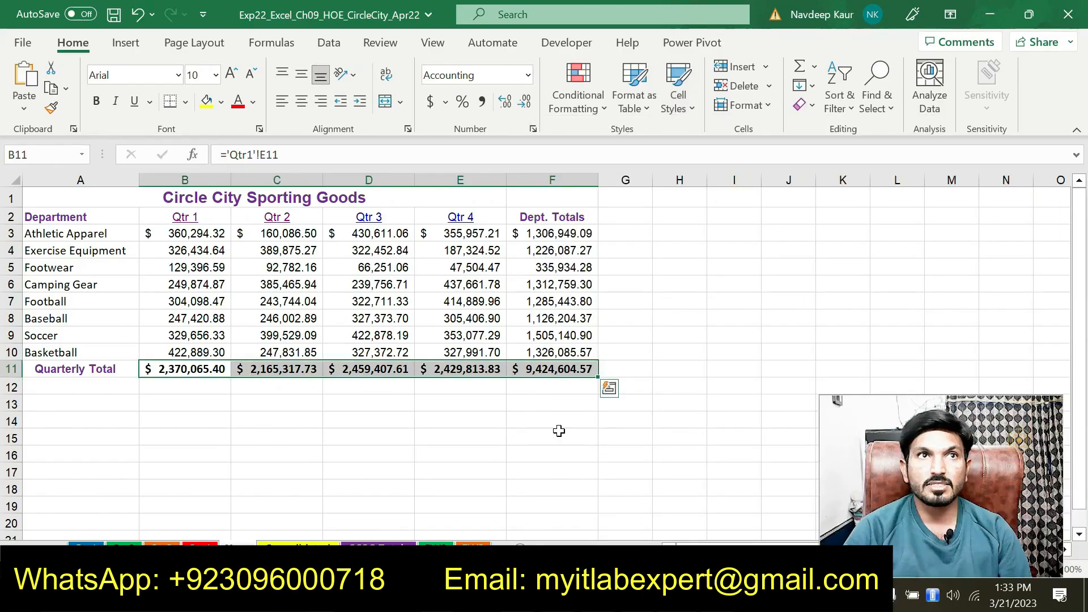
pyautogui.click(558, 450)
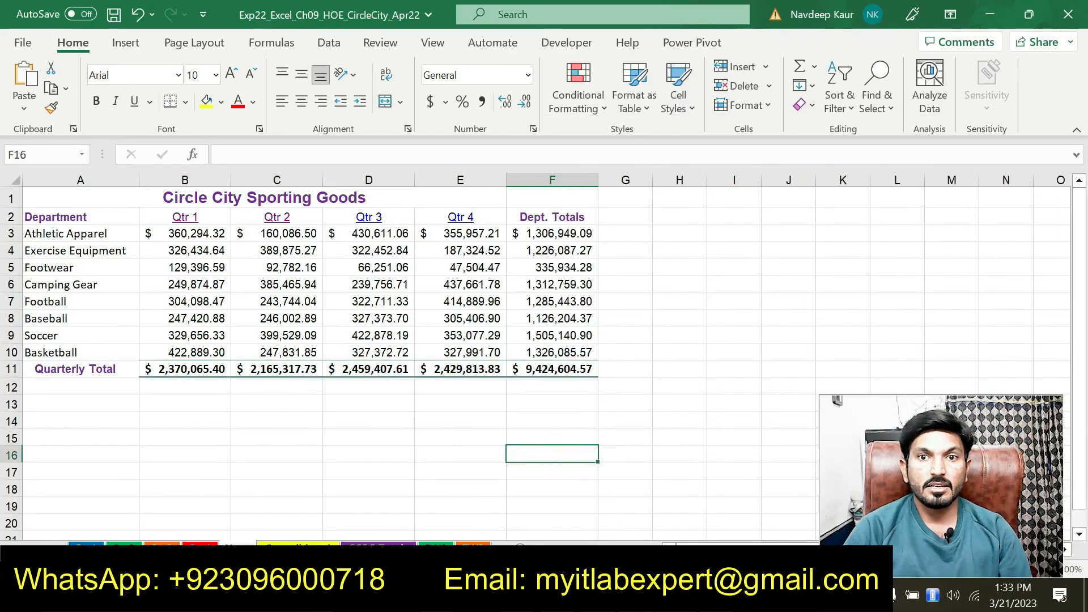
# Switch to the Word instructions and remove the turquoise highlighting from step 11
pyautogui.hotkey('alt', 'Tab')
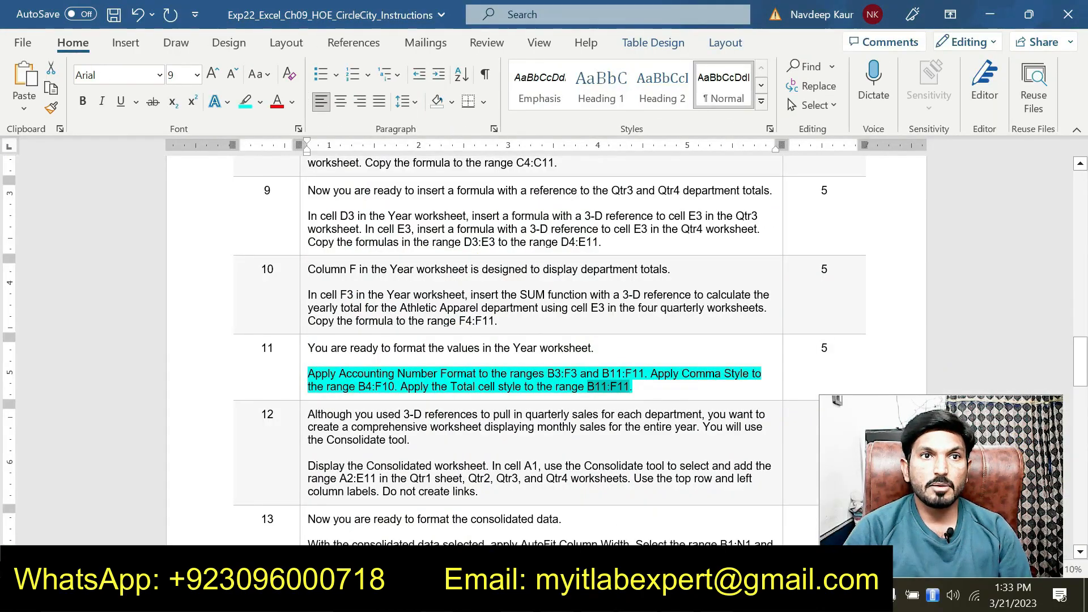
pyautogui.moveTo(633, 397); pyautogui.dragTo(309, 348)
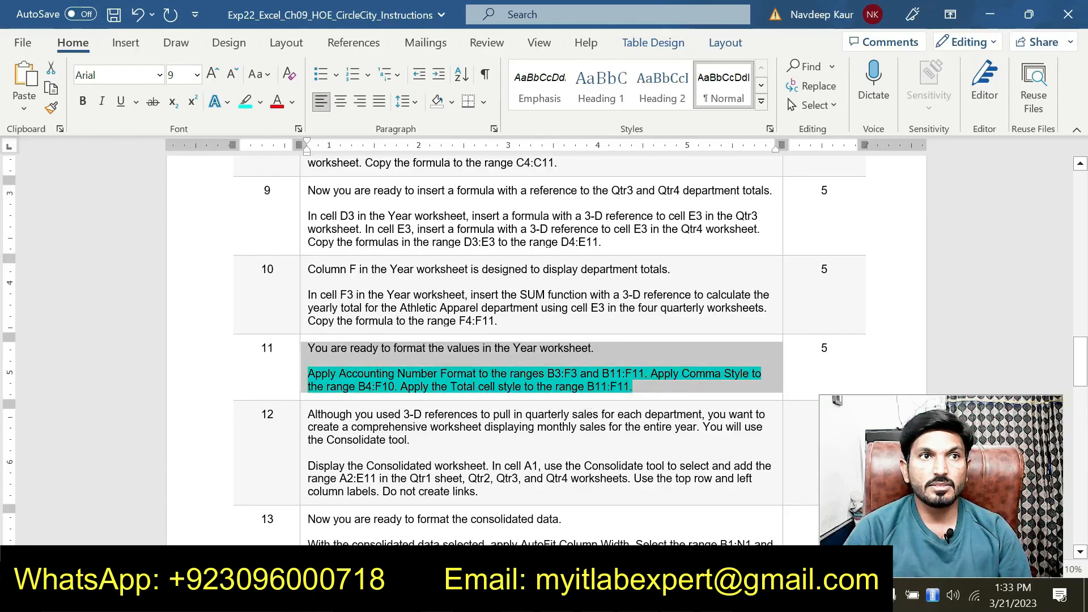
pyautogui.click(394, 342)
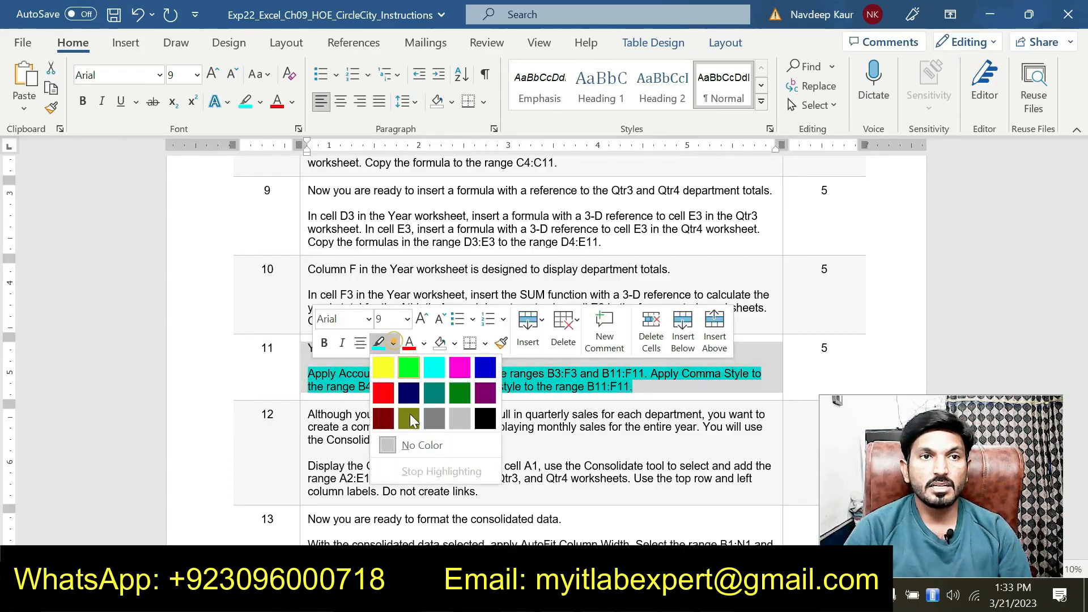
pyautogui.click(420, 445)
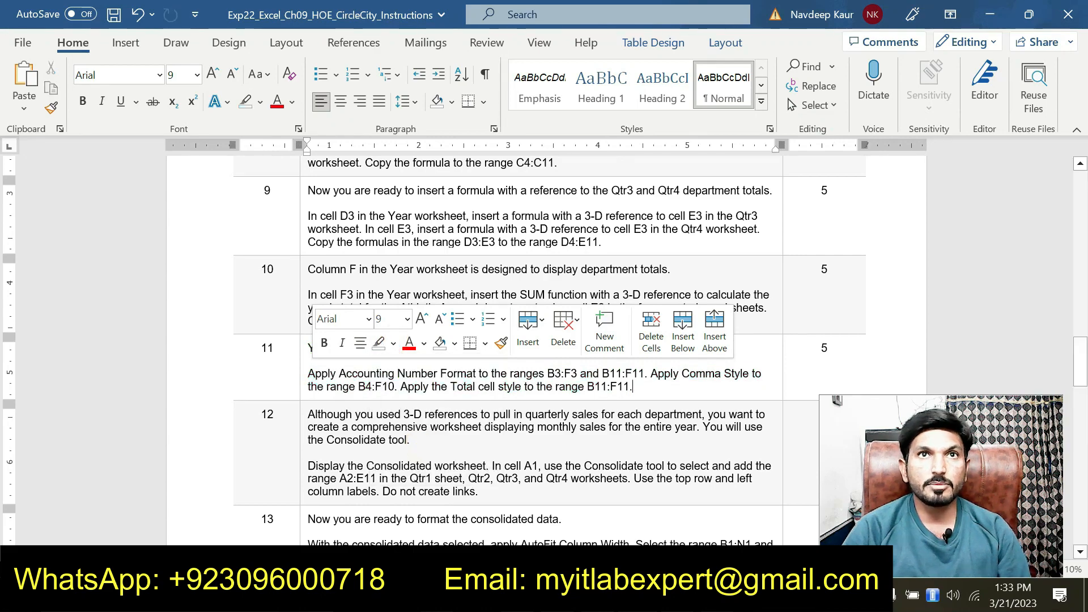
# Review the completed steps and the remaining steps 12 to 18 in the Word instructions
pyautogui.scroll(8, 544, 340)
pyautogui.scroll(1, 544, 340)
pyautogui.scroll(11, 515, 437)
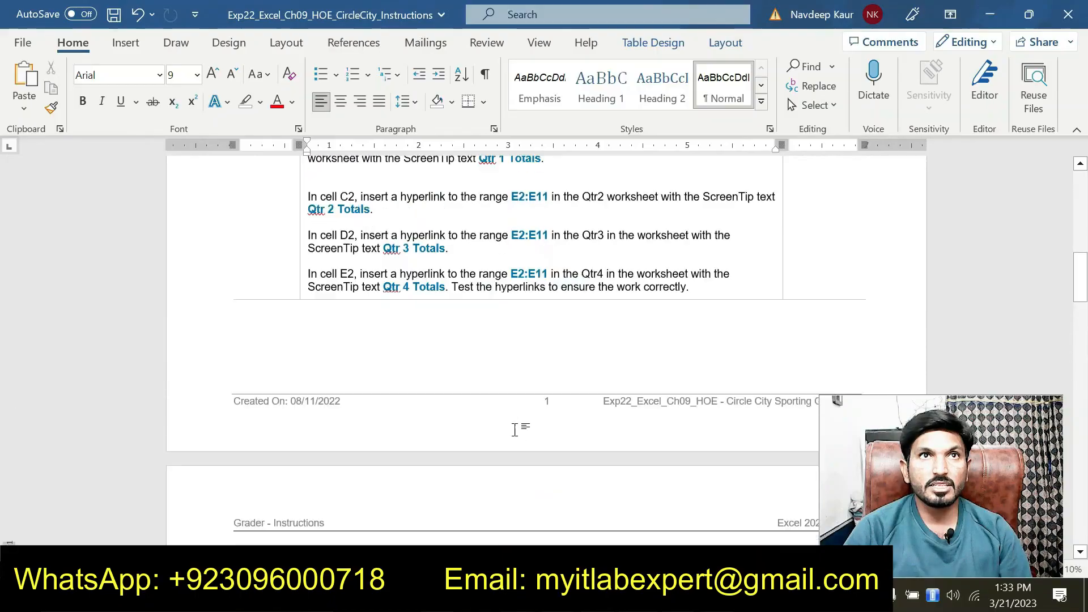
pyautogui.scroll(-8, 515, 436)
pyautogui.scroll(-18, 514, 434)
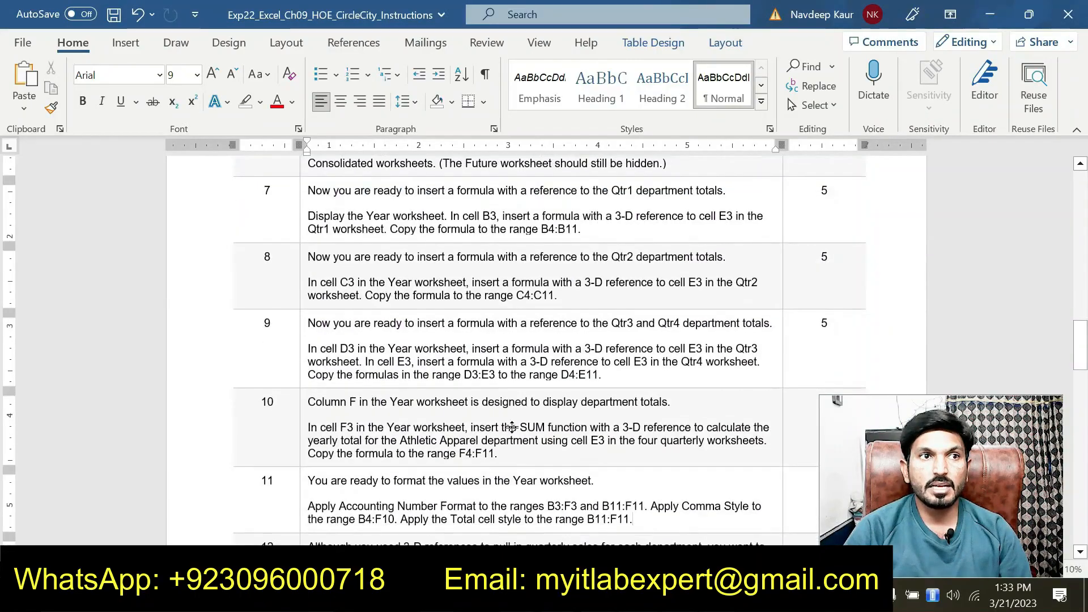
pyautogui.scroll(-20, 515, 433)
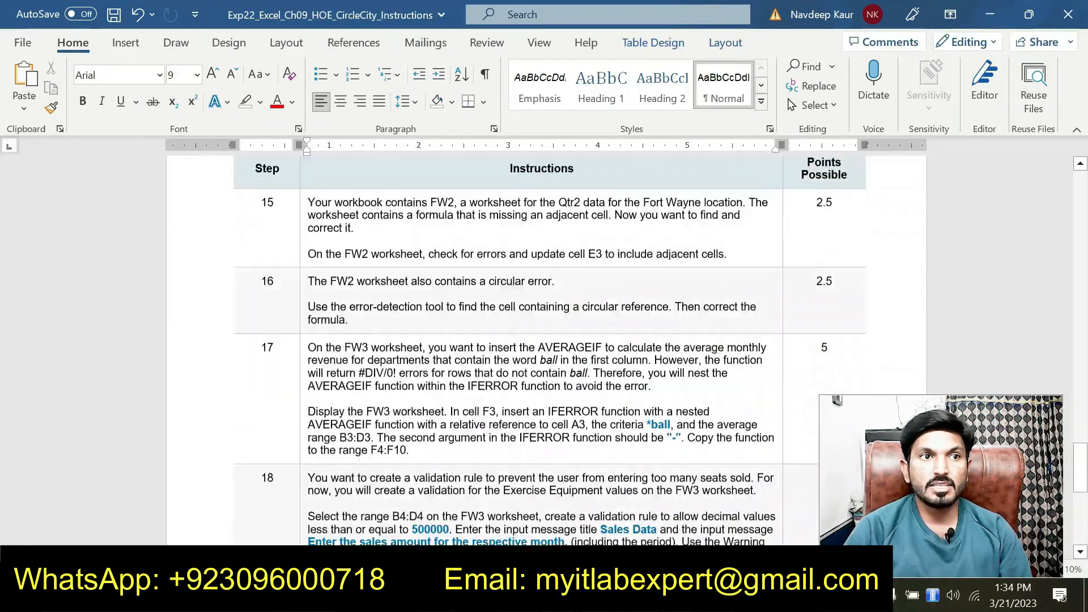
pyautogui.scroll(20, 544, 352)
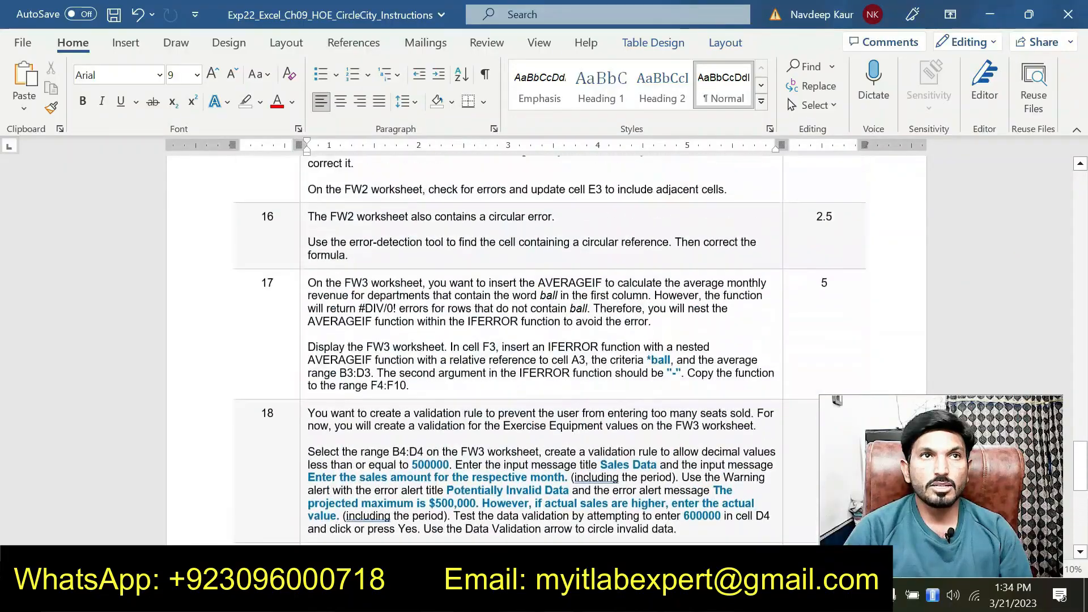
pyautogui.scroll(2, 544, 352)
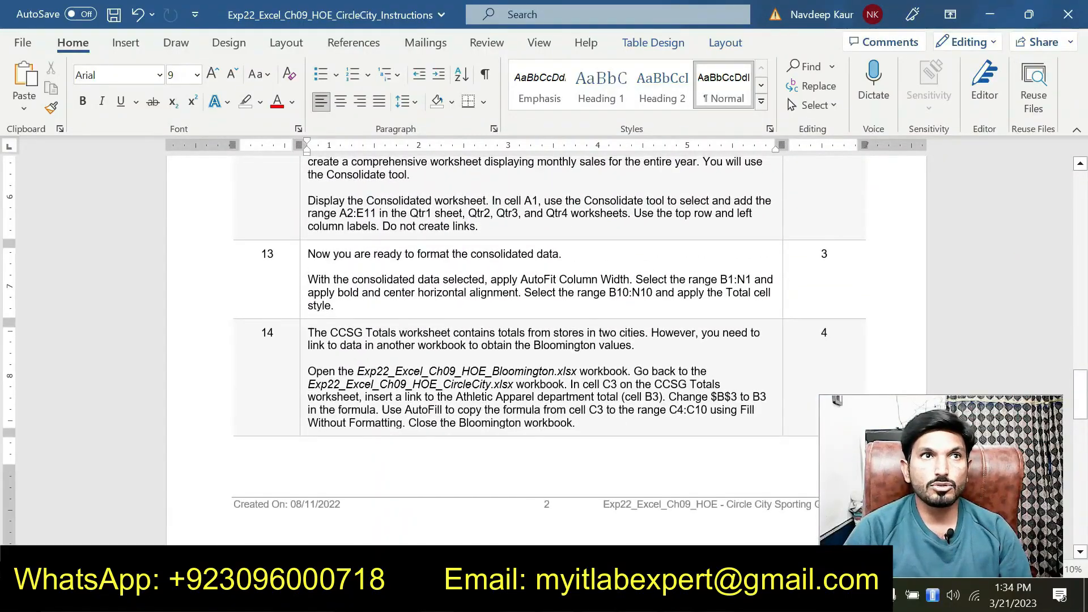
pyautogui.scroll(3, 506, 409)
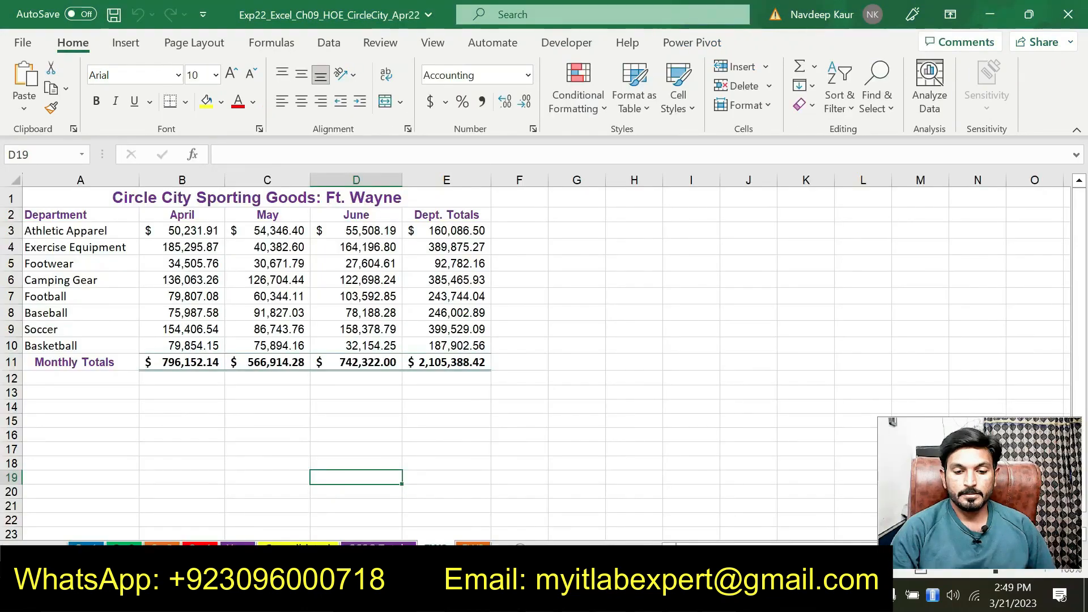
# Switch to the Word instructions and highlight step 12's Consolidate tool paragraph in turquoise
pyautogui.hotkey('alt', 'Tab')
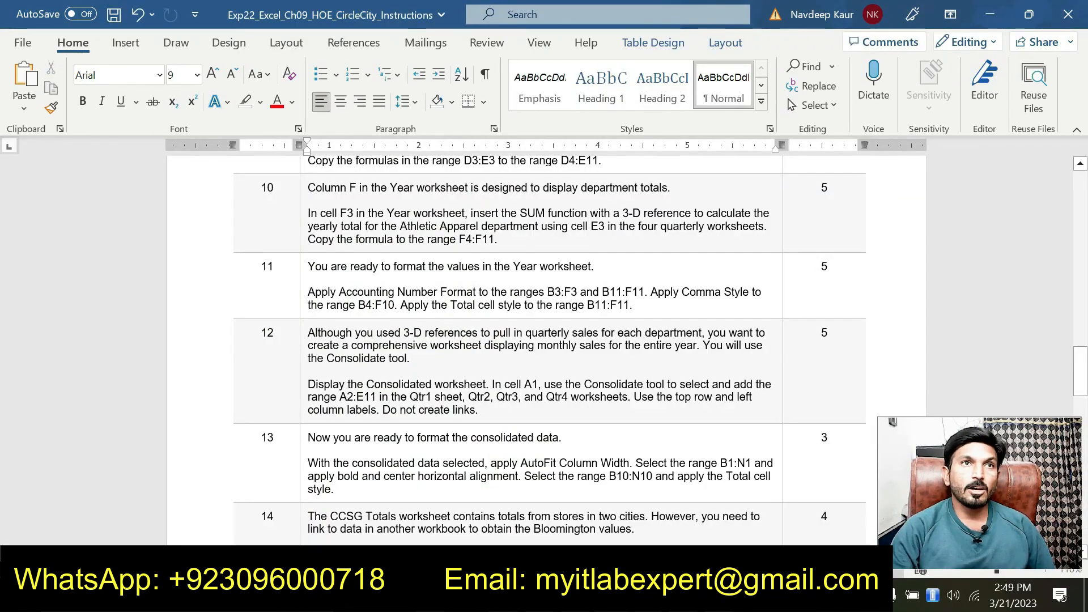
pyautogui.moveTo(520, 414); pyautogui.dragTo(309, 385)
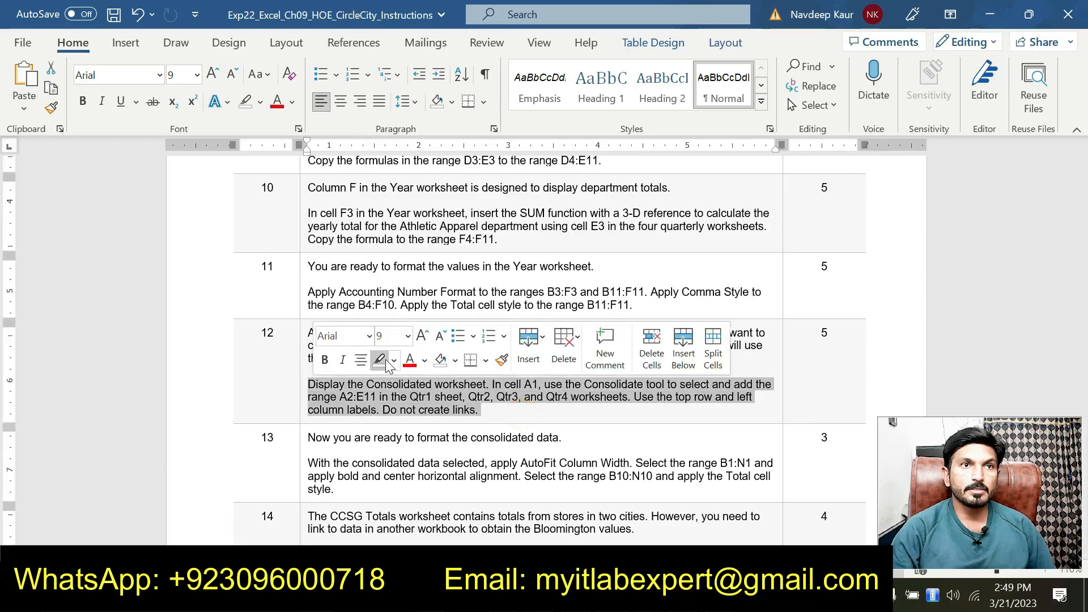
pyautogui.click(394, 360)
pyautogui.click(410, 382)
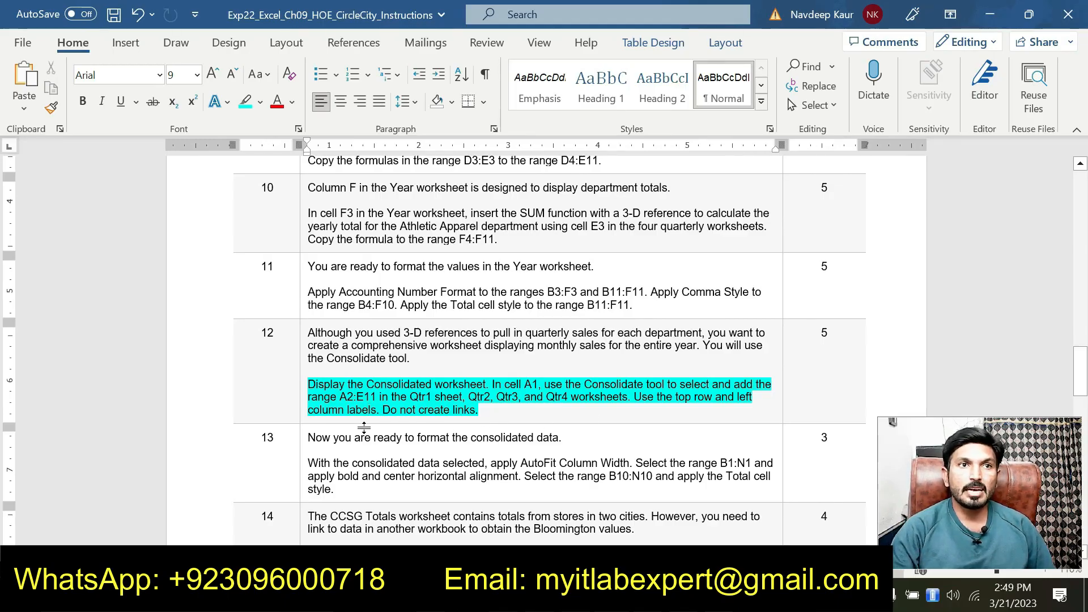
pyautogui.click(487, 417)
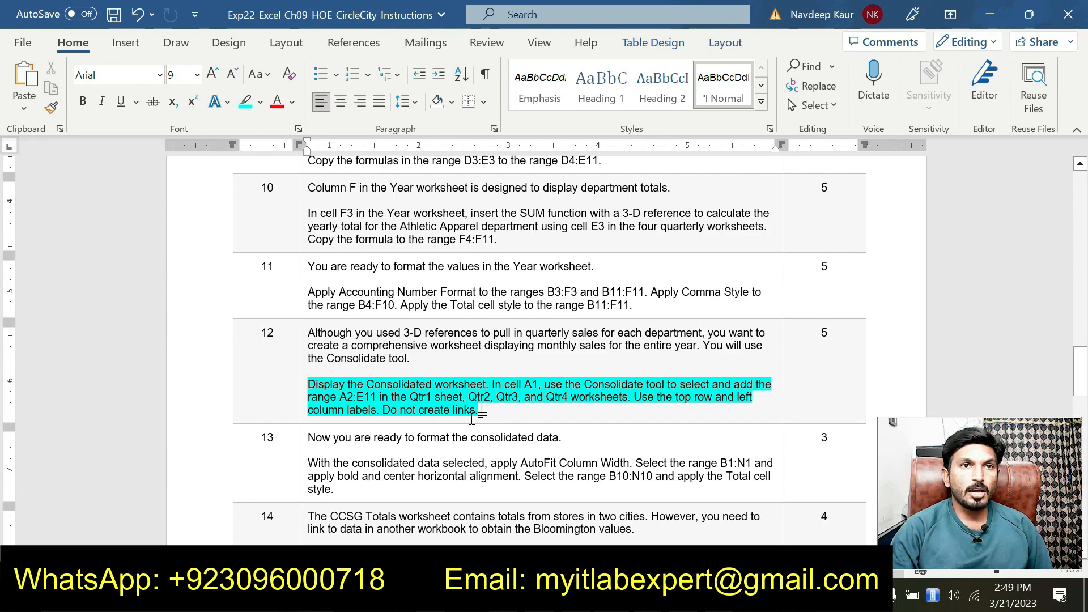
# Review steps 12 to 15 in the Word instructions
pyautogui.scroll(-1, 476, 418)
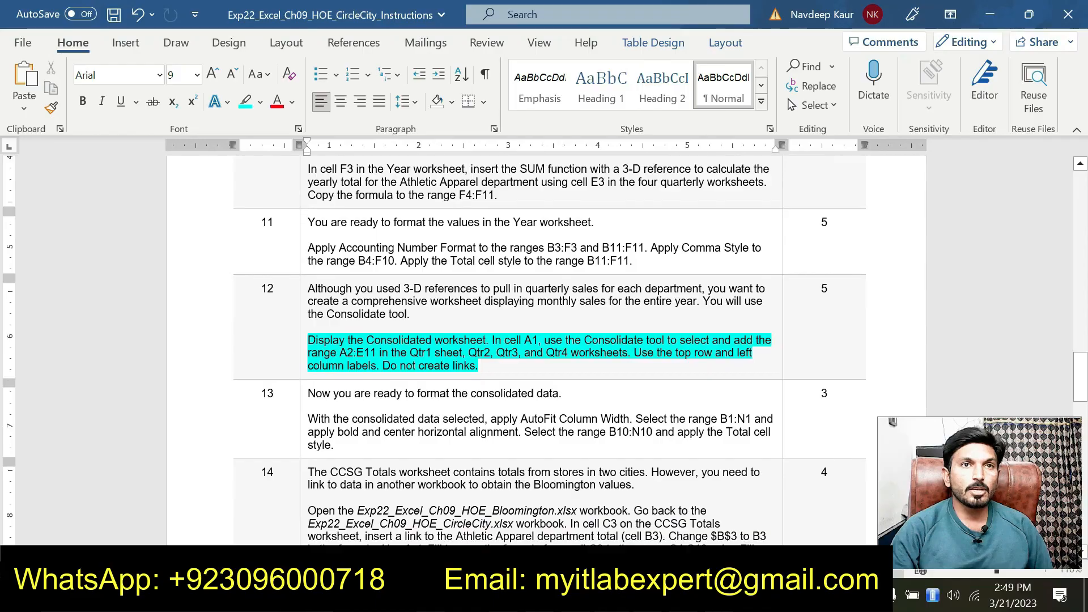
pyautogui.scroll(-5, 447, 425)
pyautogui.scroll(3, 447, 425)
pyautogui.scroll(-12, 446, 426)
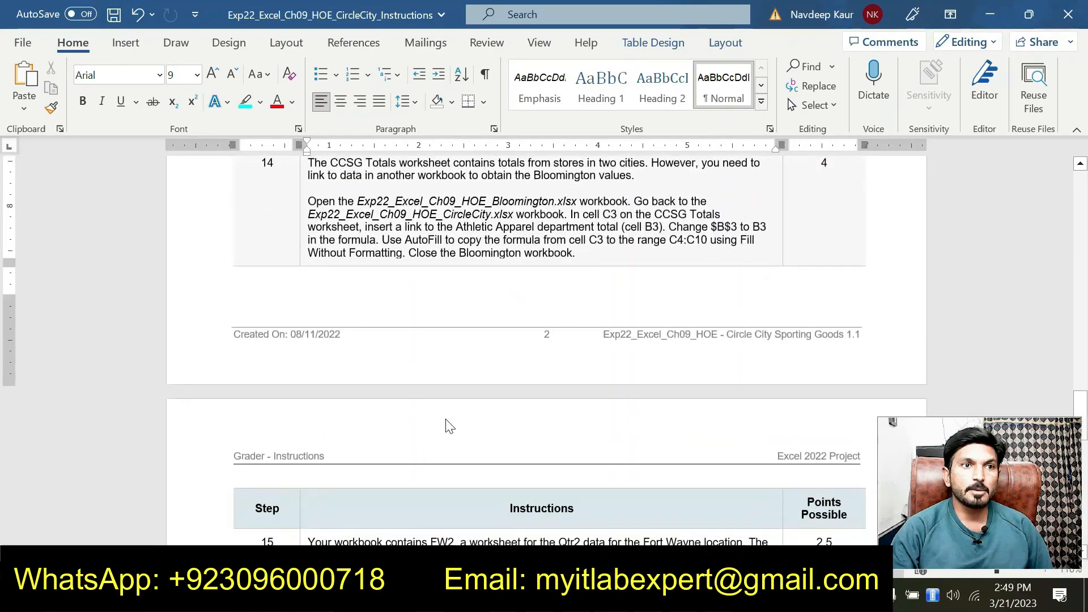
pyautogui.scroll(9, 446, 426)
pyautogui.scroll(6, 447, 426)
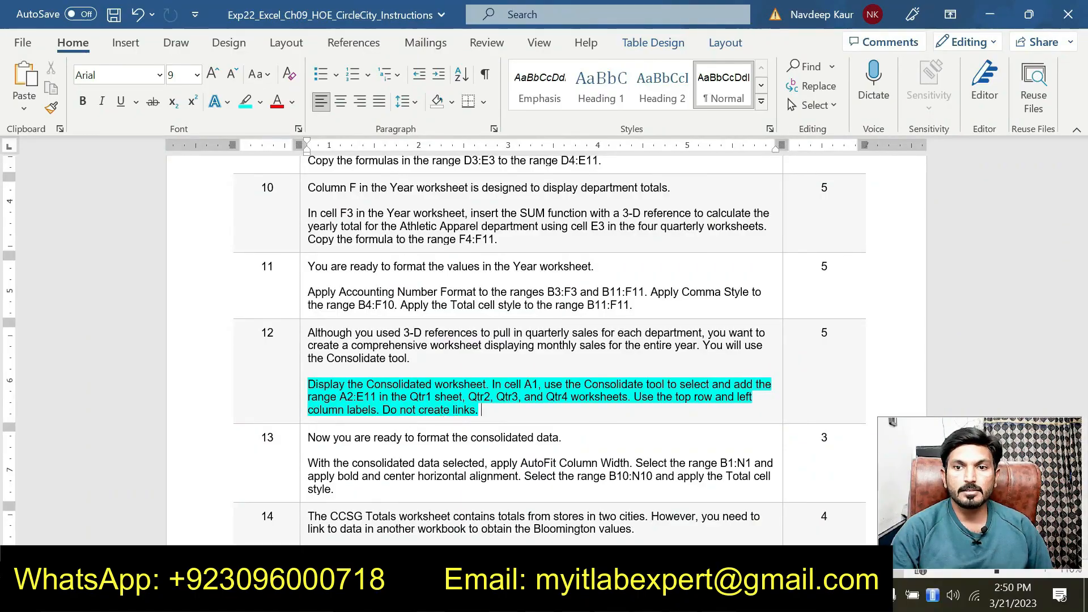
# Display the Consolidated worksheet in Excel and compare it with step 12 of the Word instructions
pyautogui.hotkey('alt', 'Tab')
pyautogui.click(274, 542)
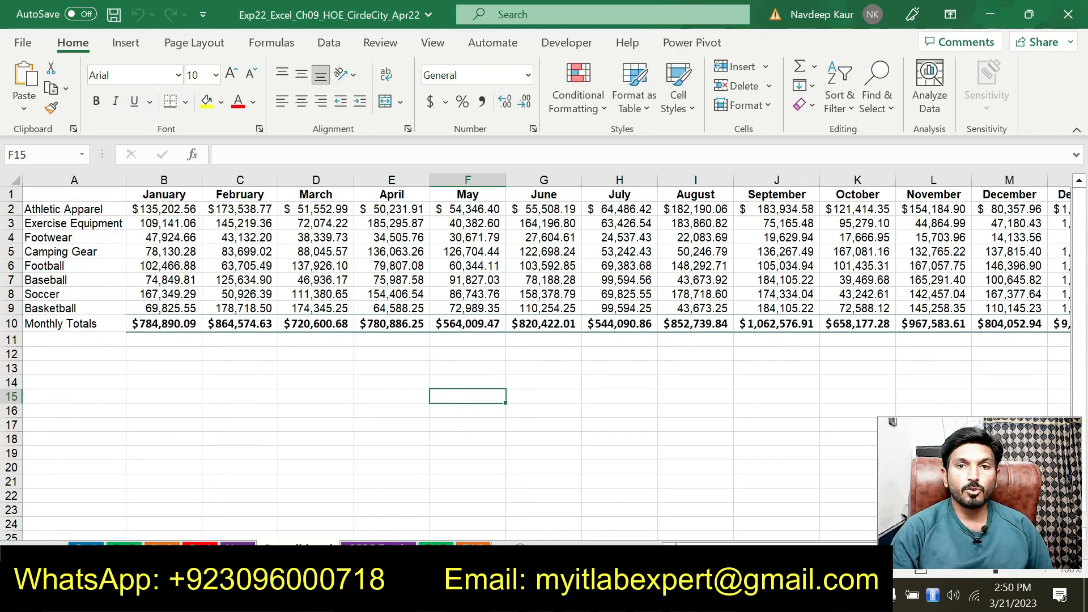
pyautogui.hotkey('alt', 'Tab')
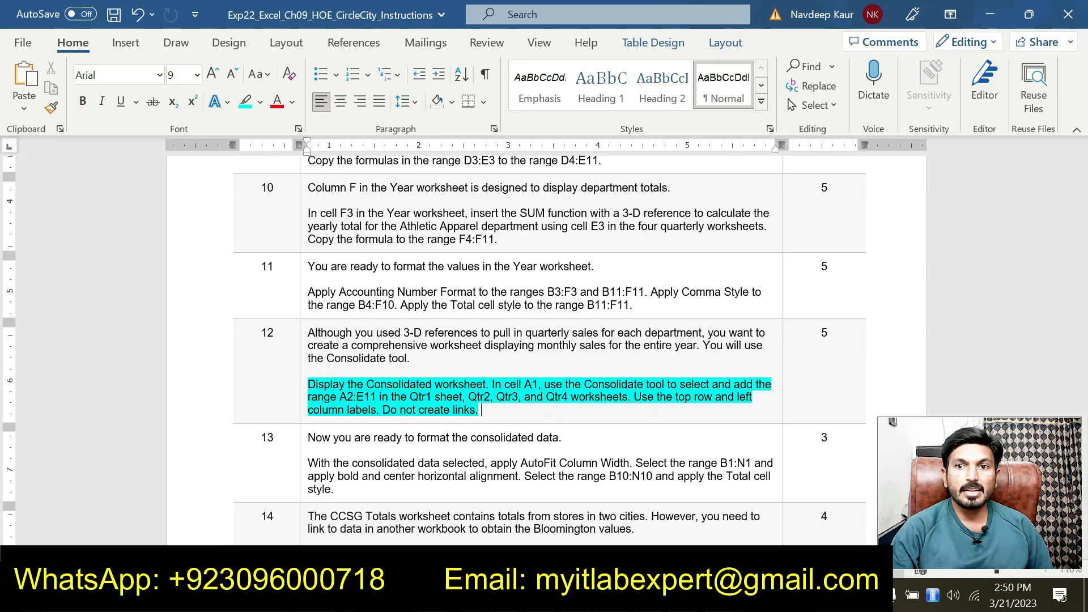
pyautogui.hotkey('alt', 'Tab')
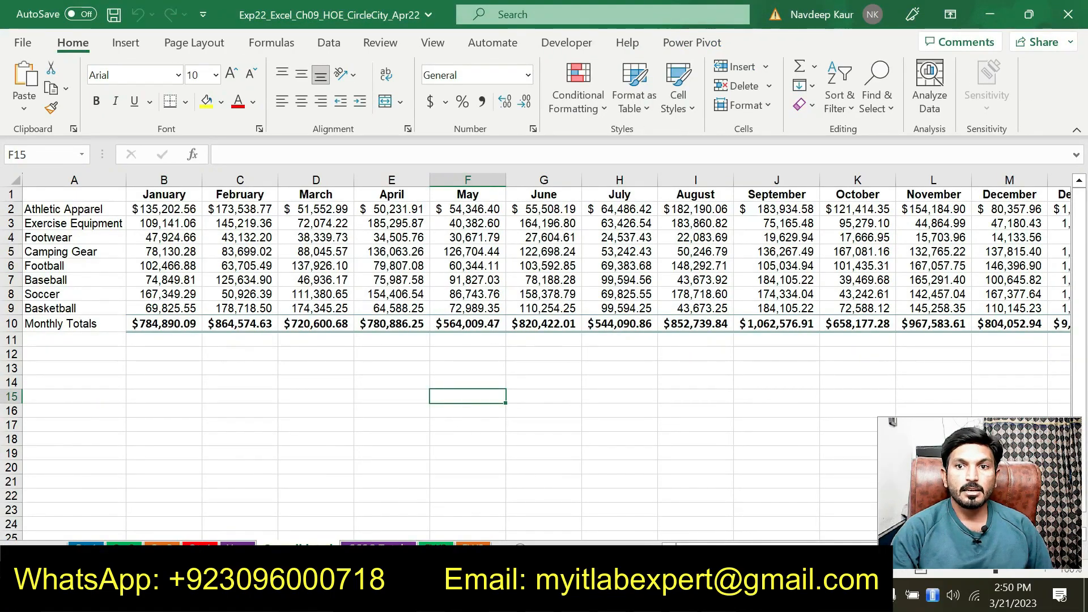
# Switch to the Word instructions and remove the turquoise highlighting from step 12
pyautogui.hotkey('alt', 'Tab')
pyautogui.scroll(-3, 544, 340)
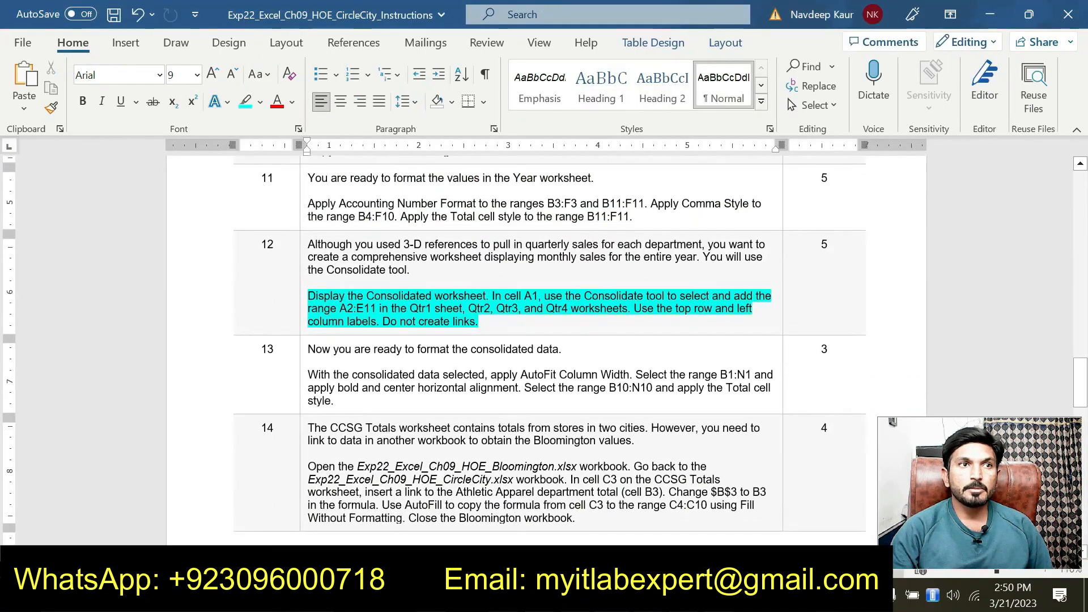
pyautogui.scroll(-1, 544, 340)
pyautogui.moveTo(480, 278); pyautogui.dragTo(308, 251)
pyautogui.click(380, 226)
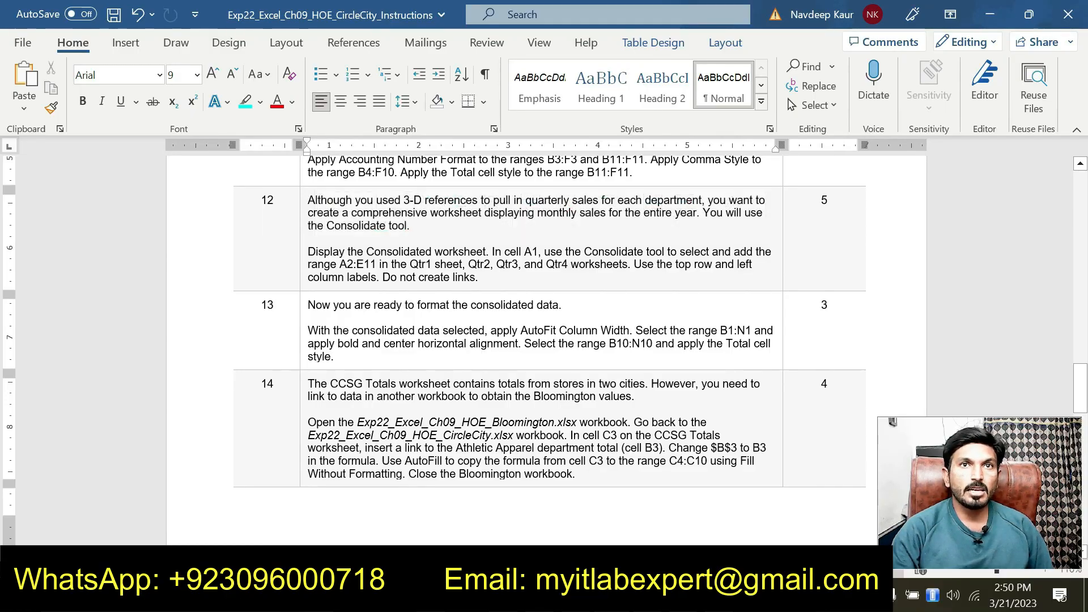
# Read steps 13 and 14 in the Word instructions and examine the Consolidated and CCSG Totals worksheets in Excel
pyautogui.hotkey('alt', 'Tab')
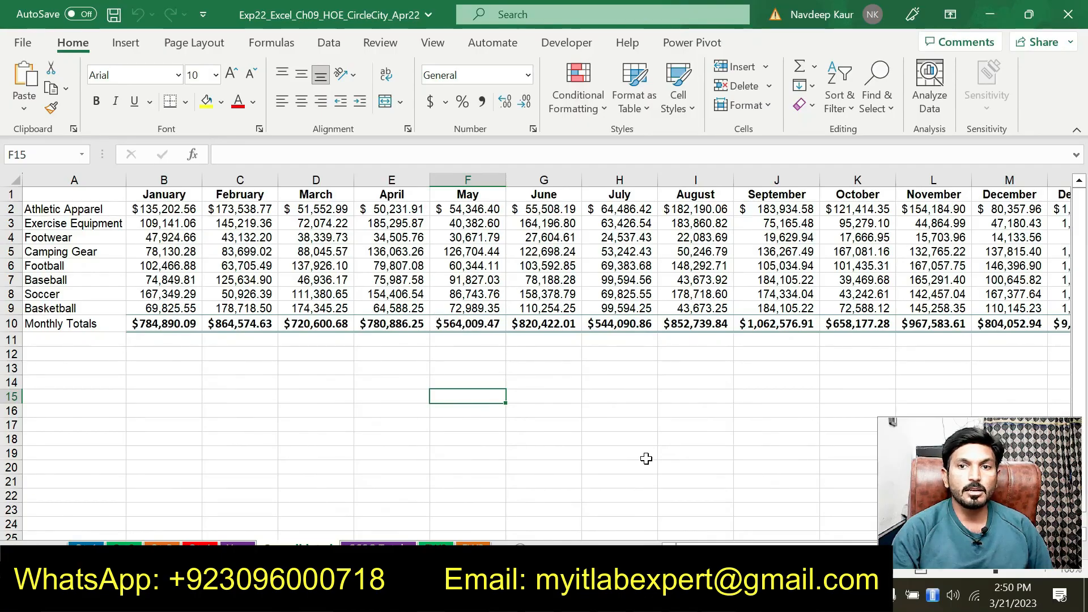
pyautogui.hotkey('alt', 'Tab')
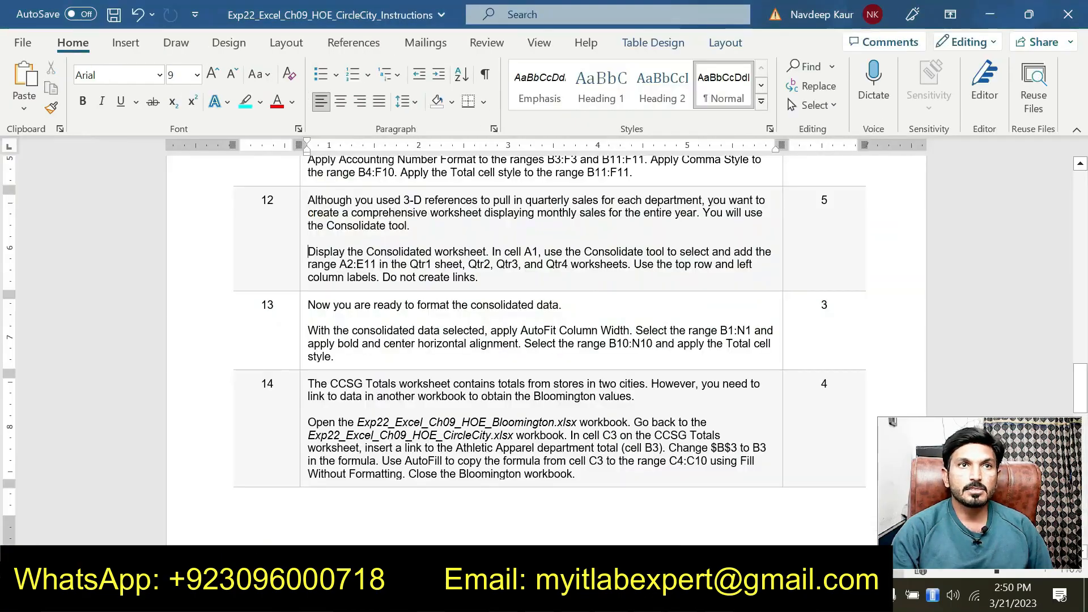
pyautogui.scroll(-1, 372, 372)
pyautogui.scroll(-1, 371, 372)
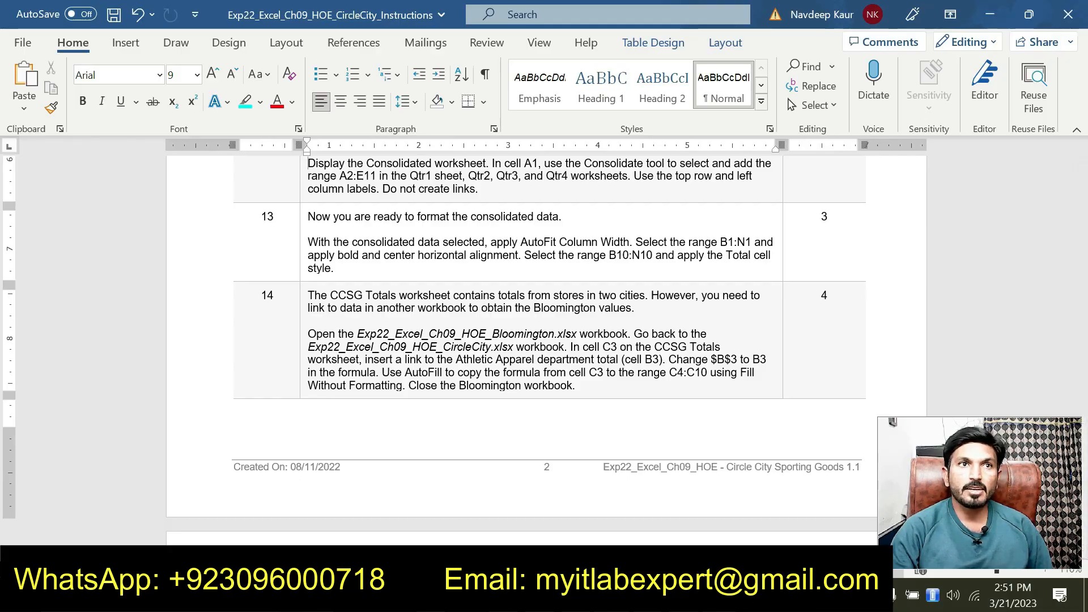
pyautogui.hotkey('alt', 'Tab')
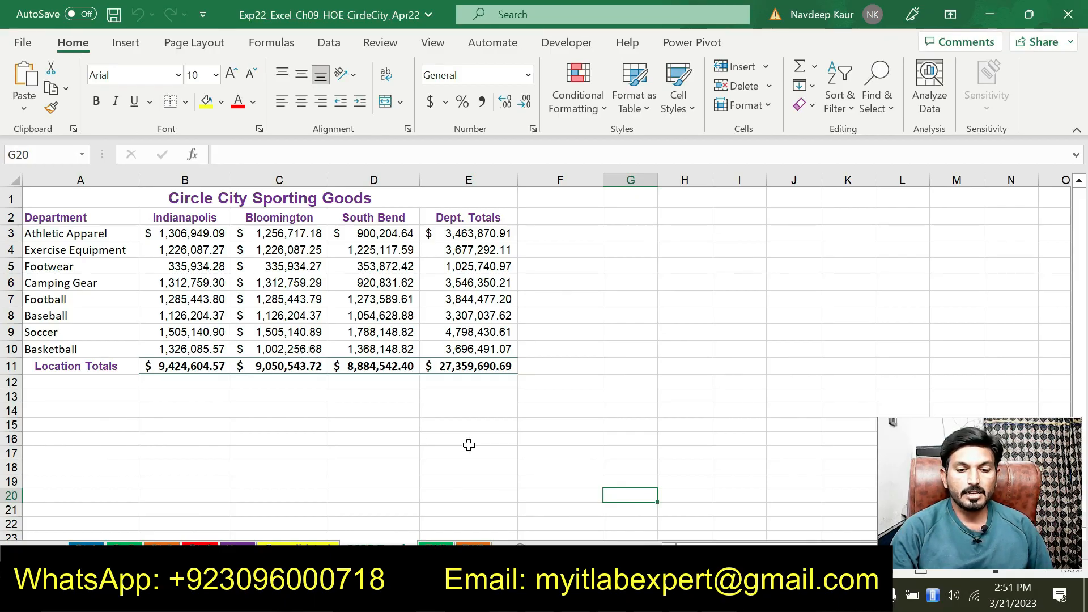
# Read step 15 in the Word instructions about correcting cell E3 on the FW2 worksheet, and switch back to Excel
pyautogui.hotkey('alt', 'Tab')
pyautogui.scroll(-9, 544, 345)
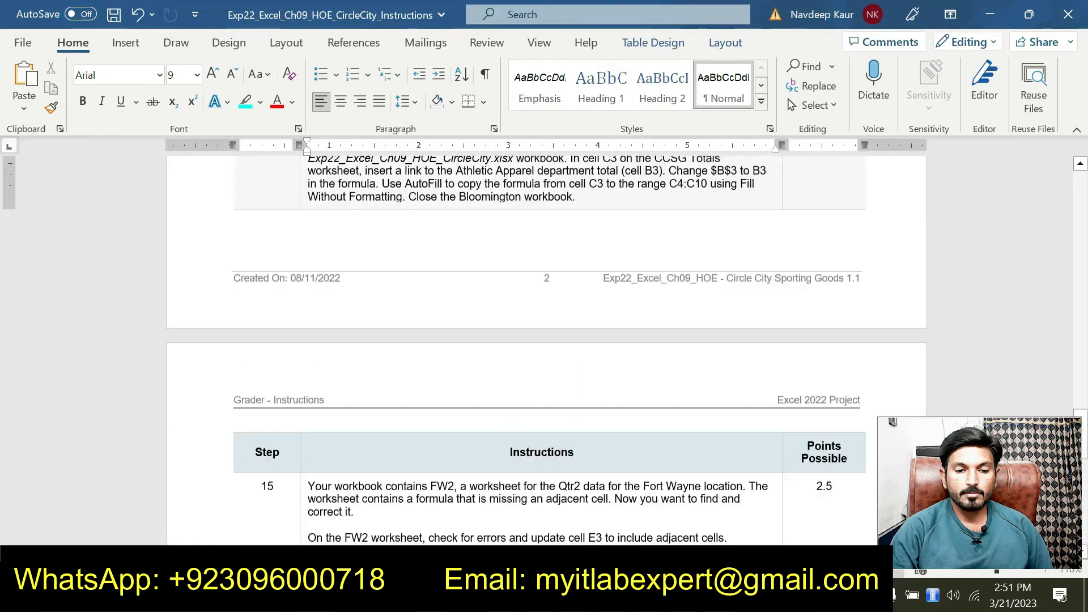
pyautogui.scroll(1, 544, 345)
pyautogui.scroll(1, 544, 346)
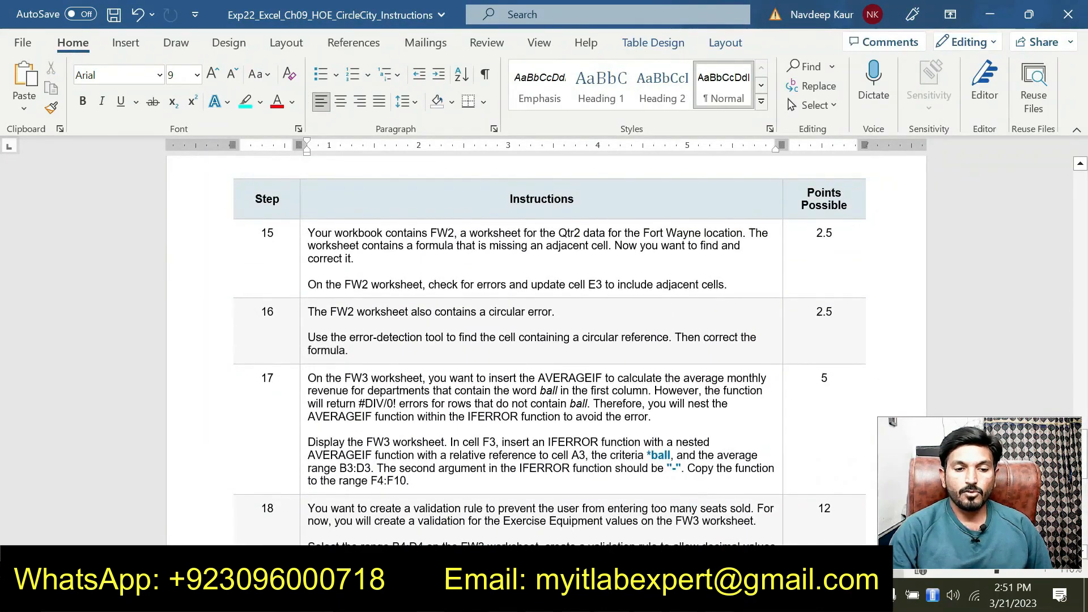
pyautogui.moveTo(314, 283); pyautogui.dragTo(544, 292)
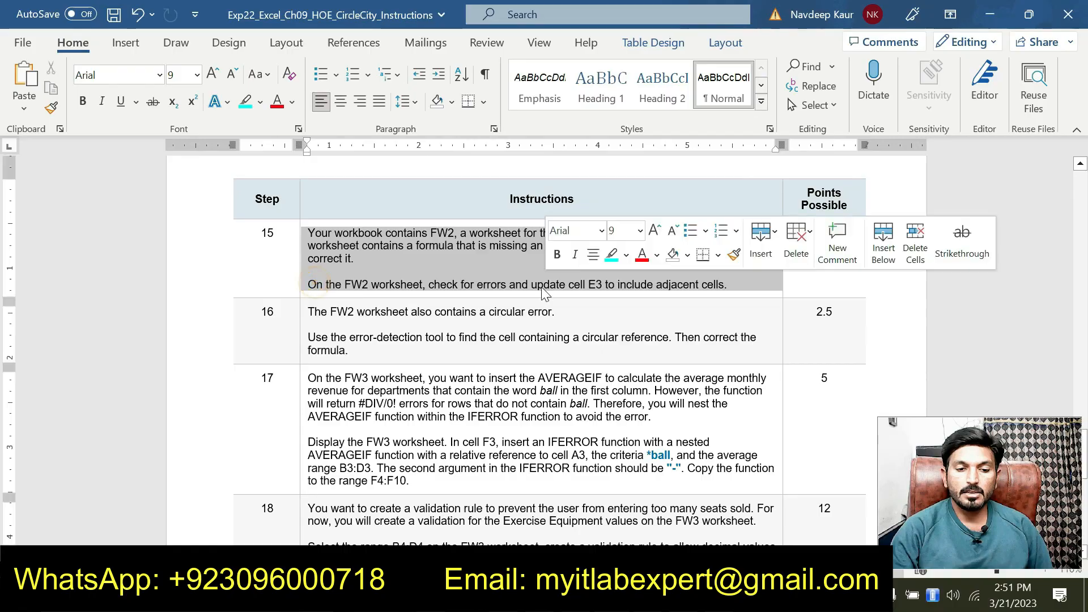
pyautogui.click(544, 292)
pyautogui.moveTo(727, 284); pyautogui.dragTo(308, 284)
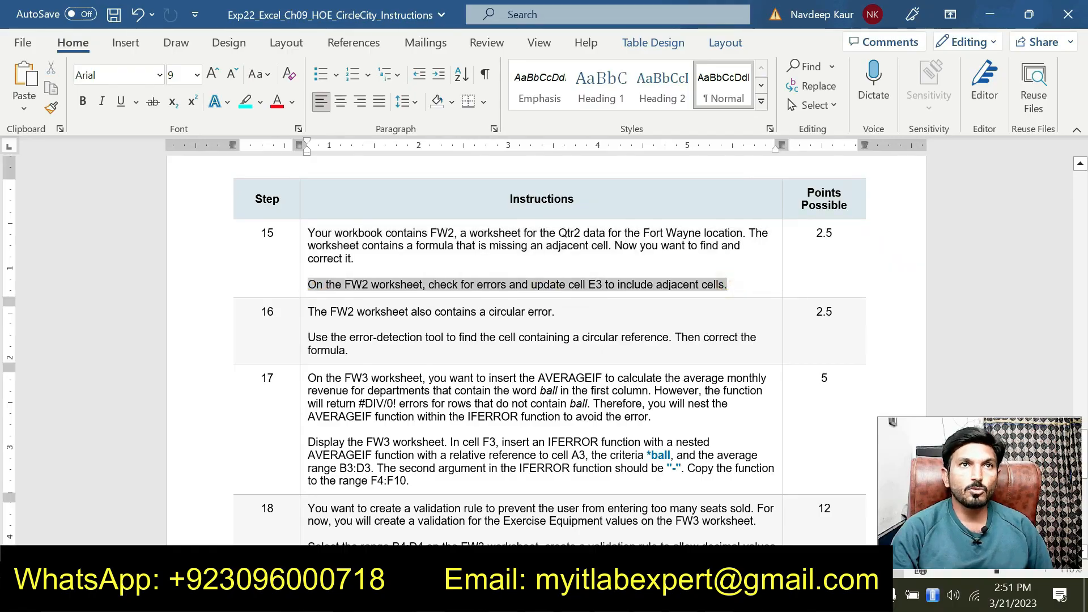
pyautogui.click(546, 289)
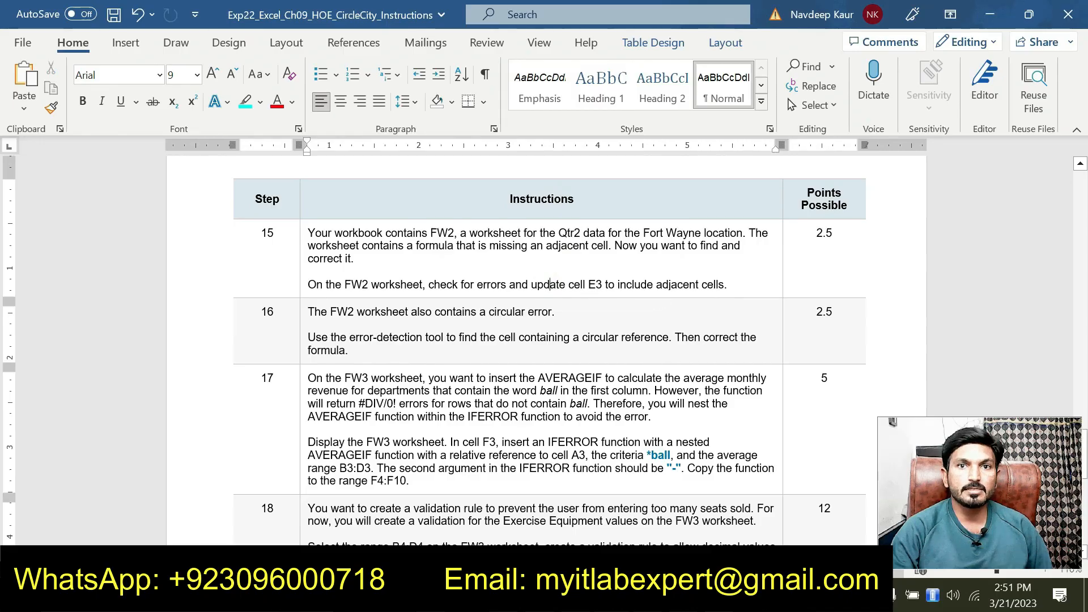
pyautogui.hotkey('alt', 'Tab')
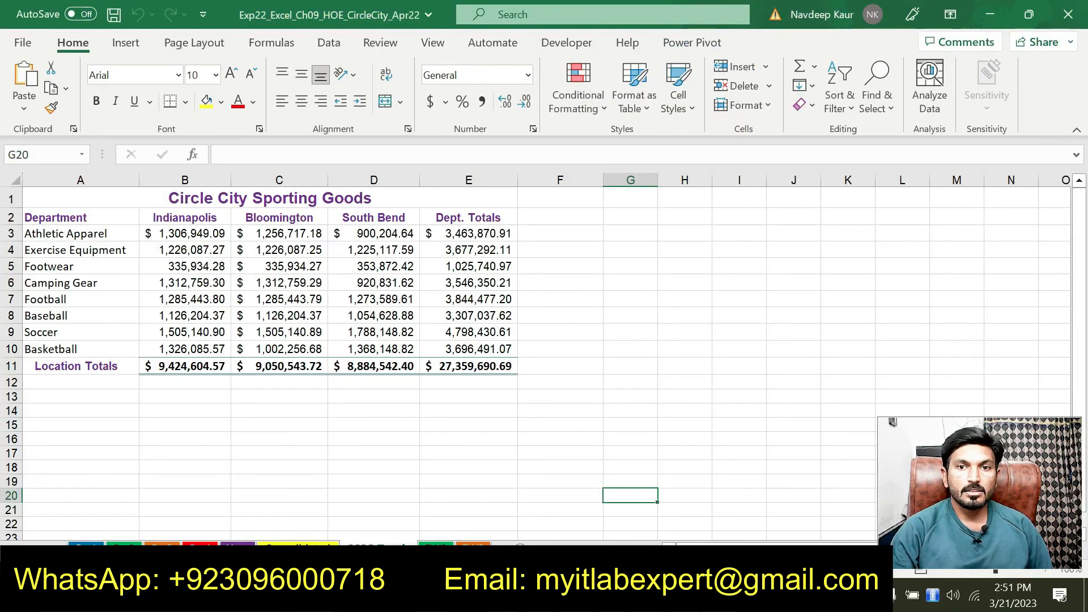
pyautogui.hotkey('alt', 'Tab')
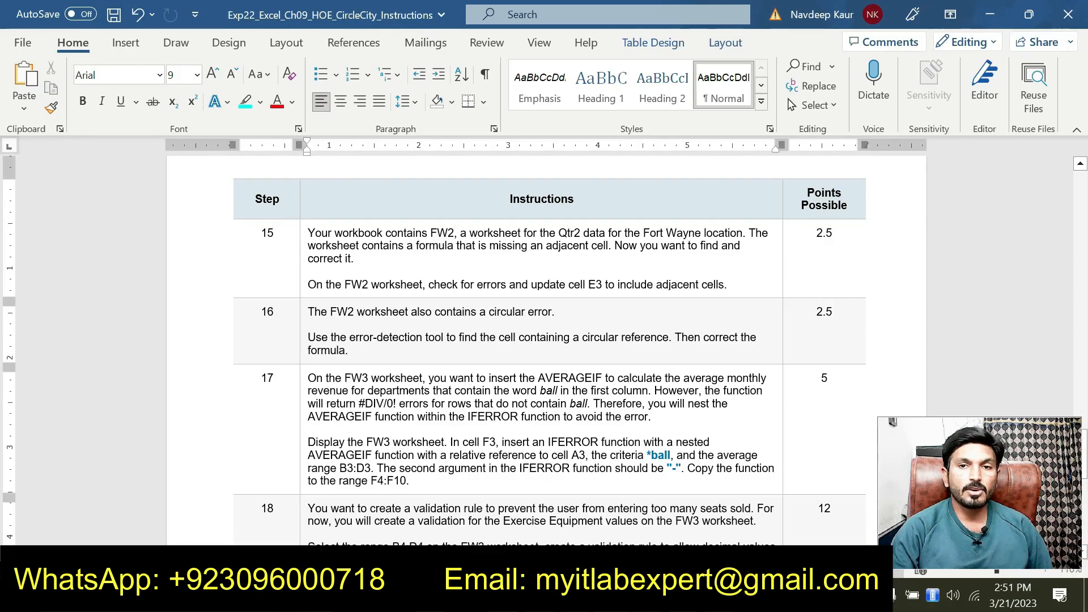
pyautogui.hotkey('alt', 'Tab')
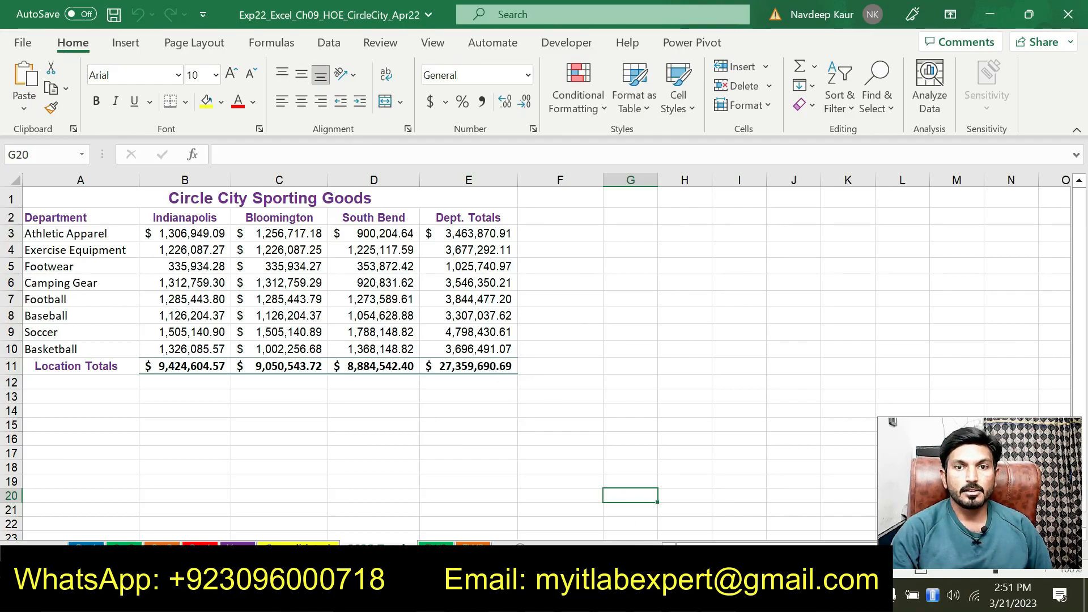
# Switch to the Word instructions and highlight step 17's paragraph on the nested IFERROR and AVERAGEIF function in turquoise
pyautogui.hotkey('alt', 'Tab')
pyautogui.scroll(-3, 544, 340)
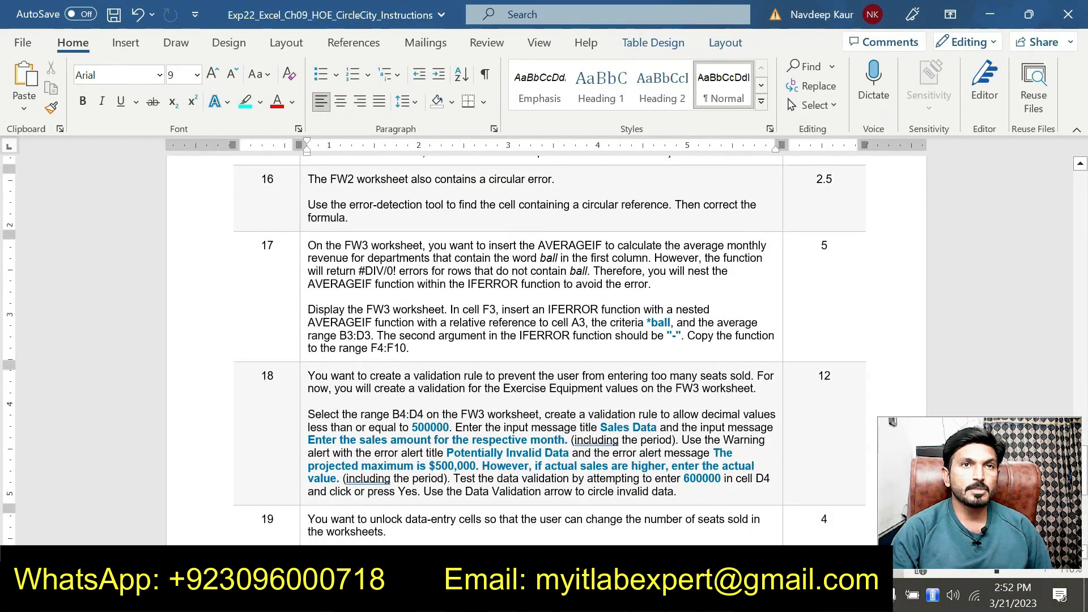
pyautogui.scroll(-1, 544, 340)
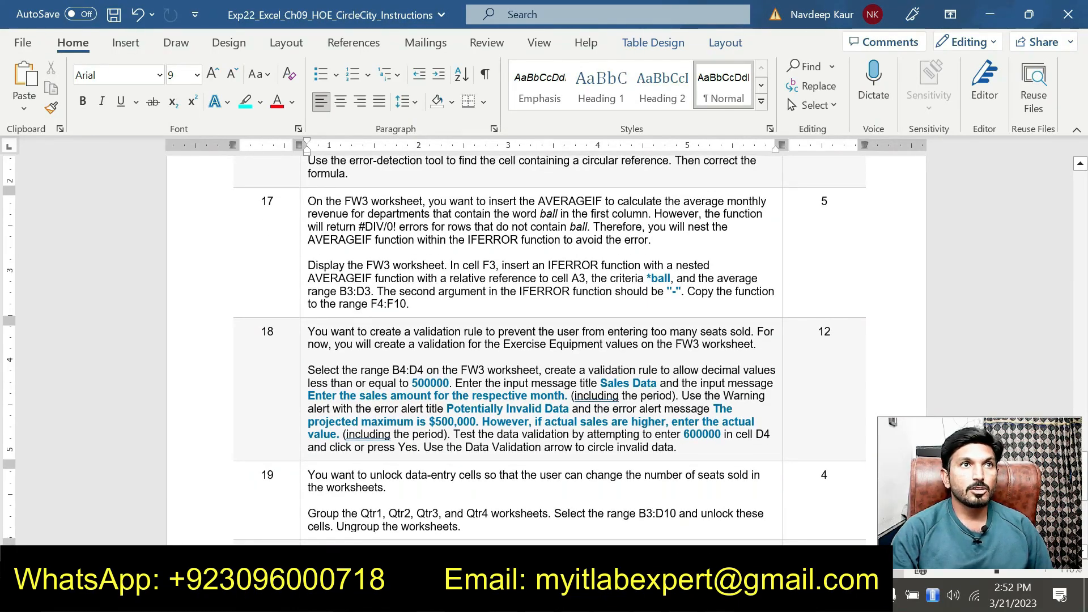
pyautogui.moveTo(306, 272); pyautogui.dragTo(433, 302)
pyautogui.click(434, 302)
pyautogui.tripleClick(425, 302)
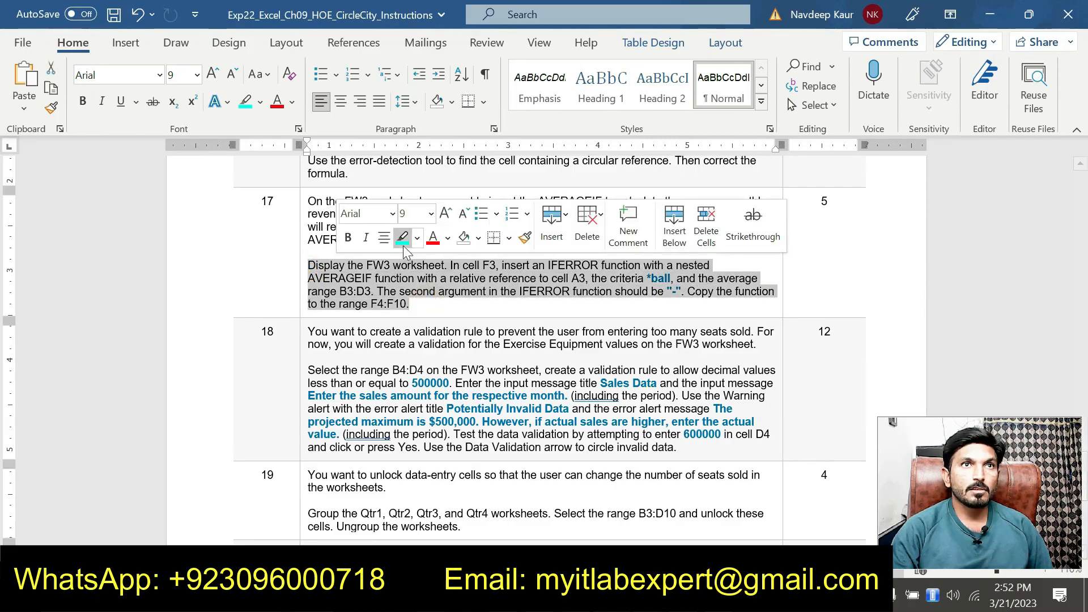
pyautogui.click(403, 238)
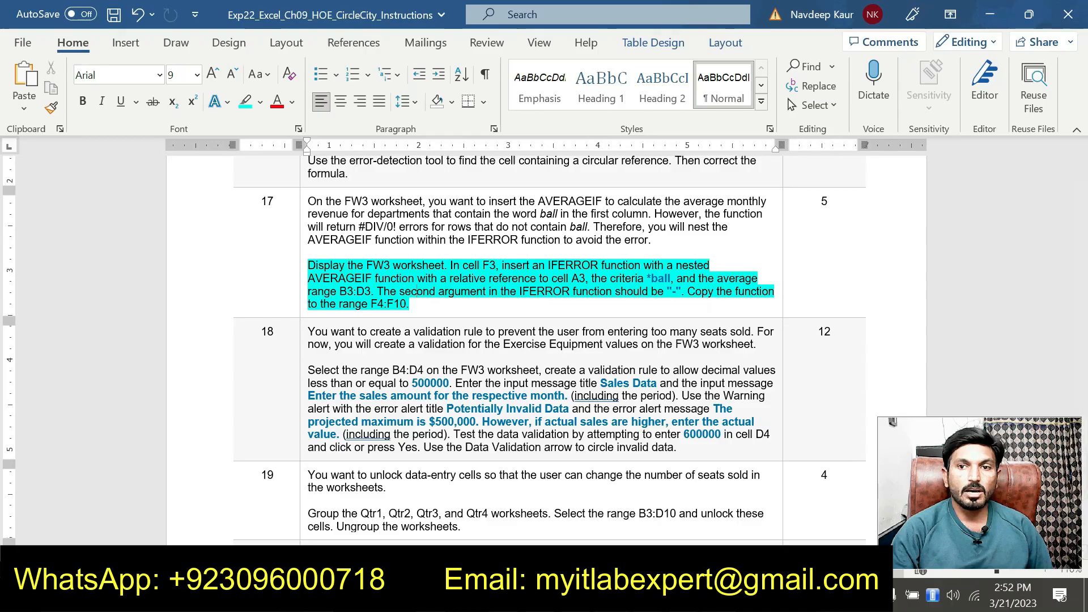
# Switch to Excel and display the FW3 worksheet to examine the ball averages described in step 17
pyautogui.hotkey('alt', 'Tab')
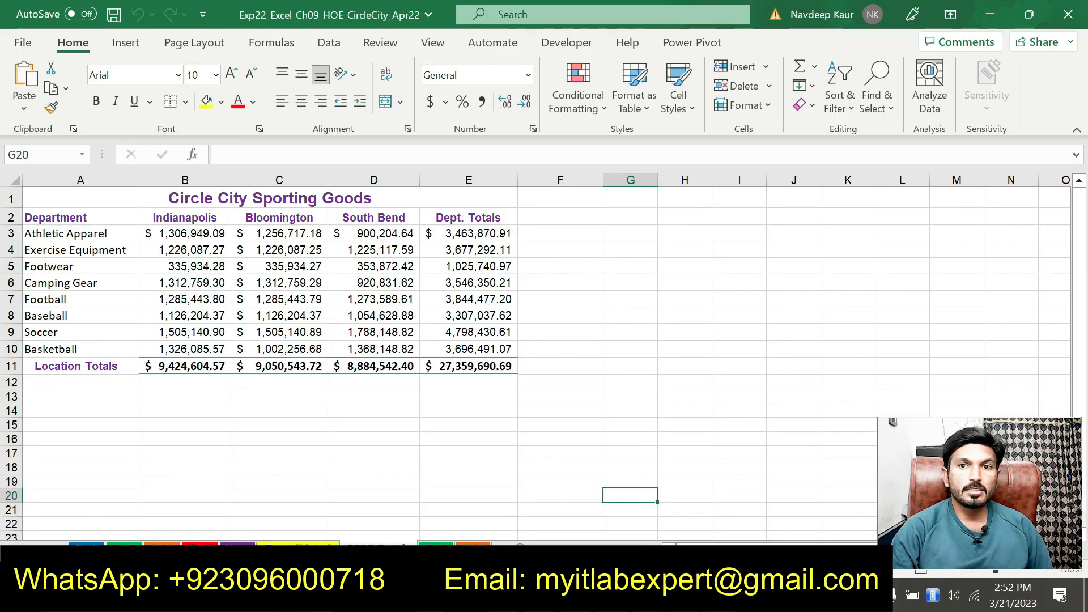
pyautogui.hotkey('alt', 'Tab')
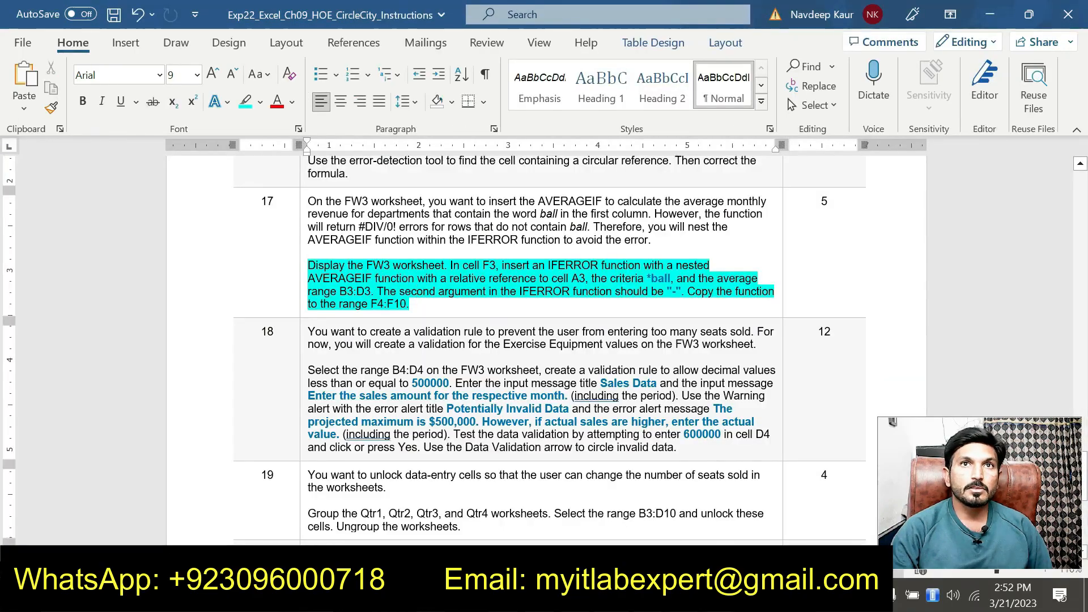
pyautogui.hotkey('alt', 'Tab')
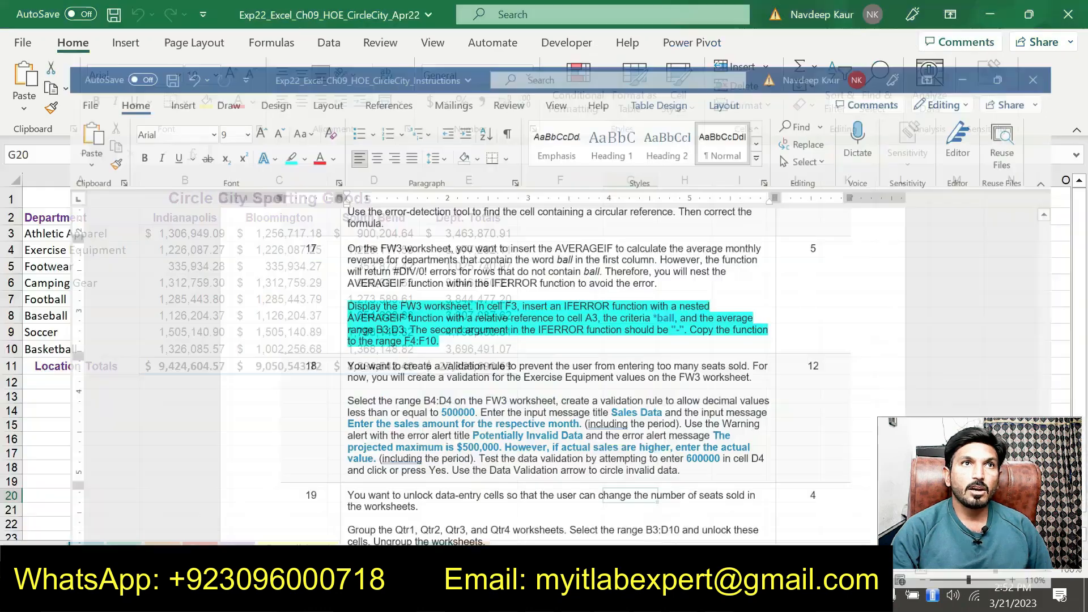
pyautogui.click(474, 545)
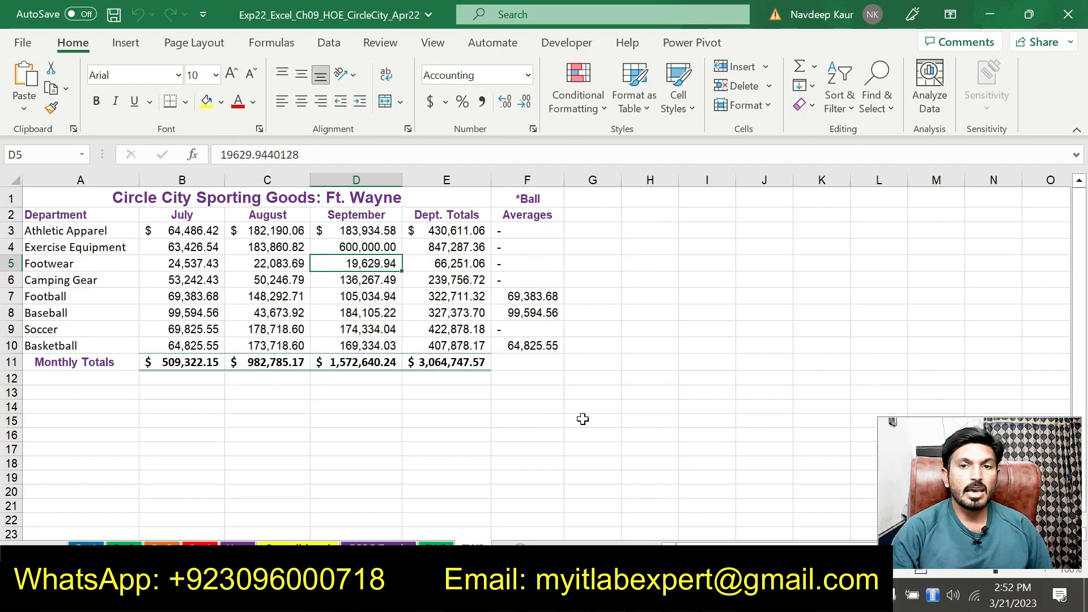
# Switch to the Word instructions, remove the turquoise highlighting from step 17 and view steps 18 to 21
pyautogui.hotkey('alt', 'Tab')
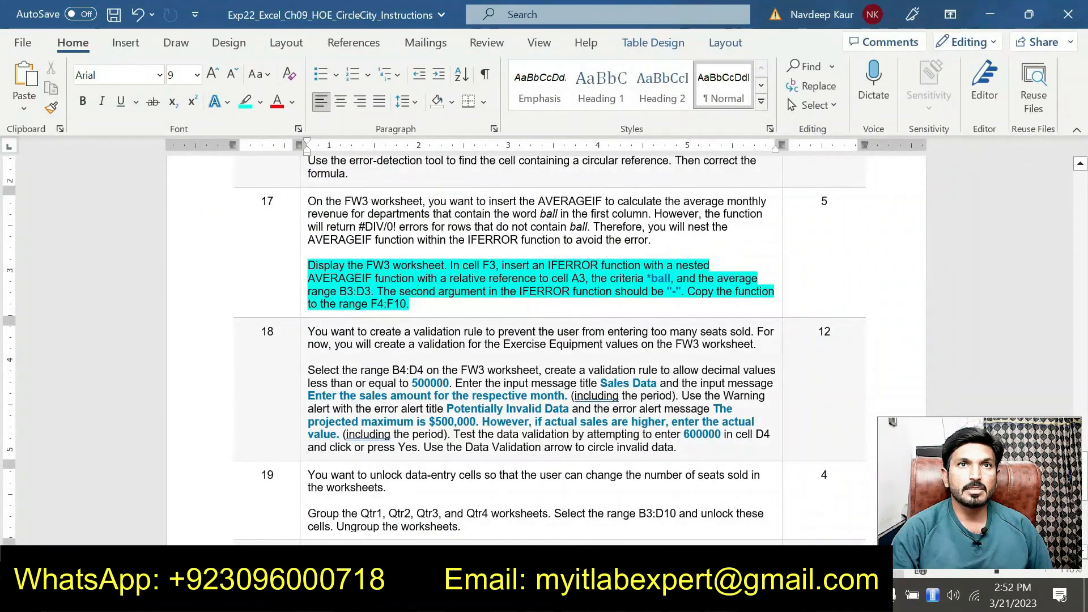
pyautogui.moveTo(410, 304); pyautogui.dragTo(309, 264)
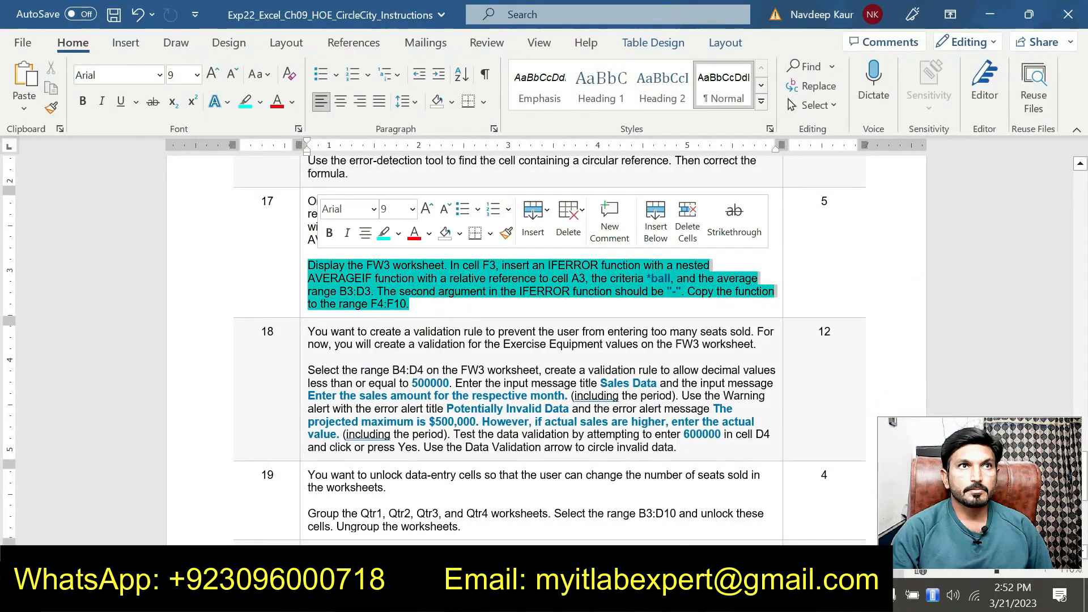
pyautogui.click(377, 222)
pyautogui.scroll(-2, 448, 373)
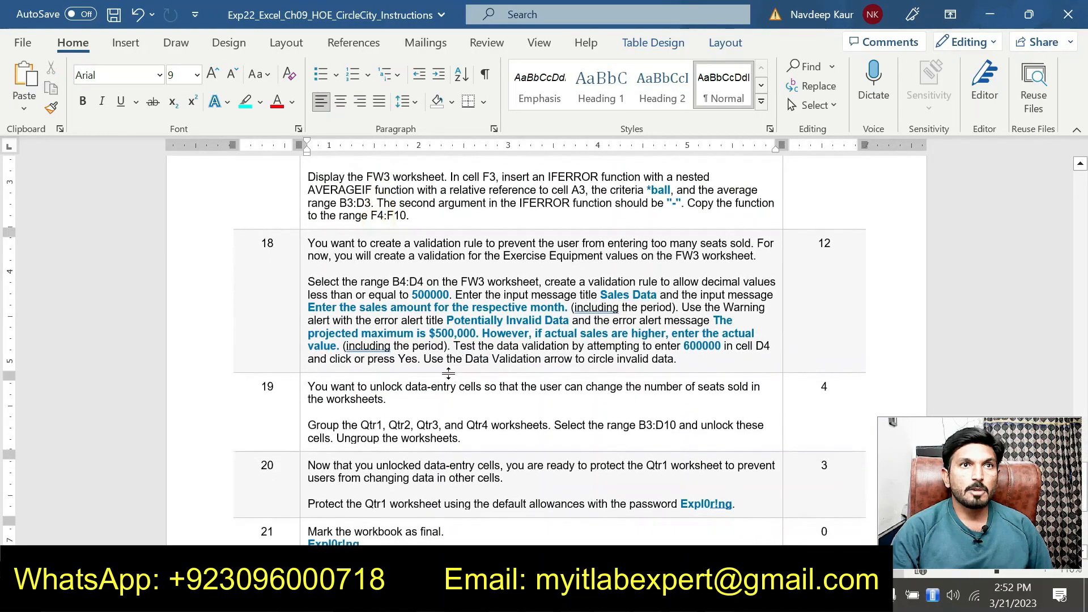
# Highlight step 18's data validation paragraph in turquoise in the Word instructions and switch to Excel
pyautogui.moveTo(308, 282); pyautogui.dragTo(678, 359)
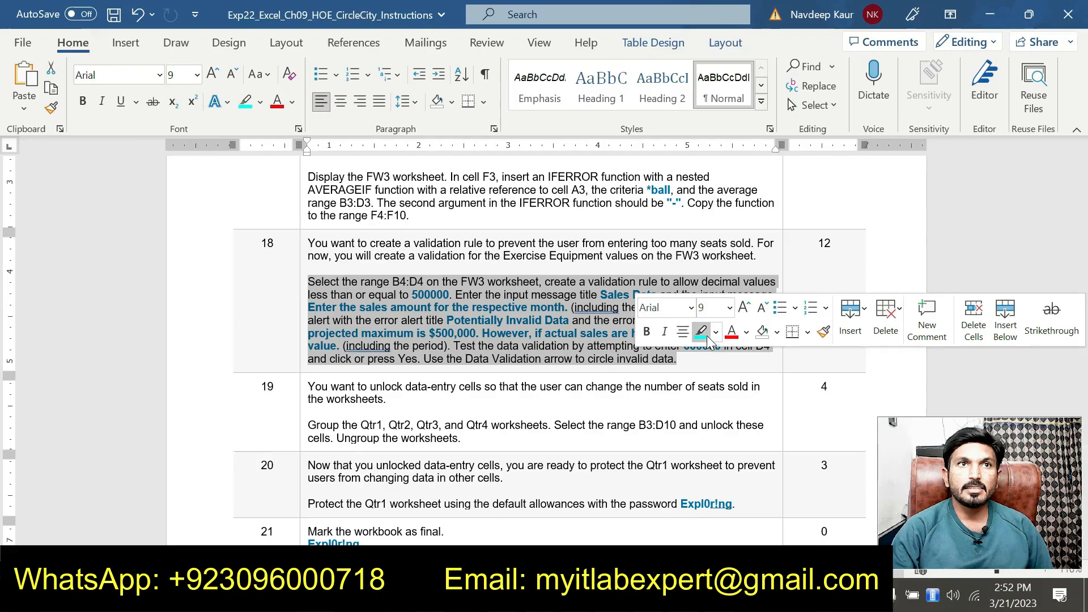
pyautogui.click(701, 332)
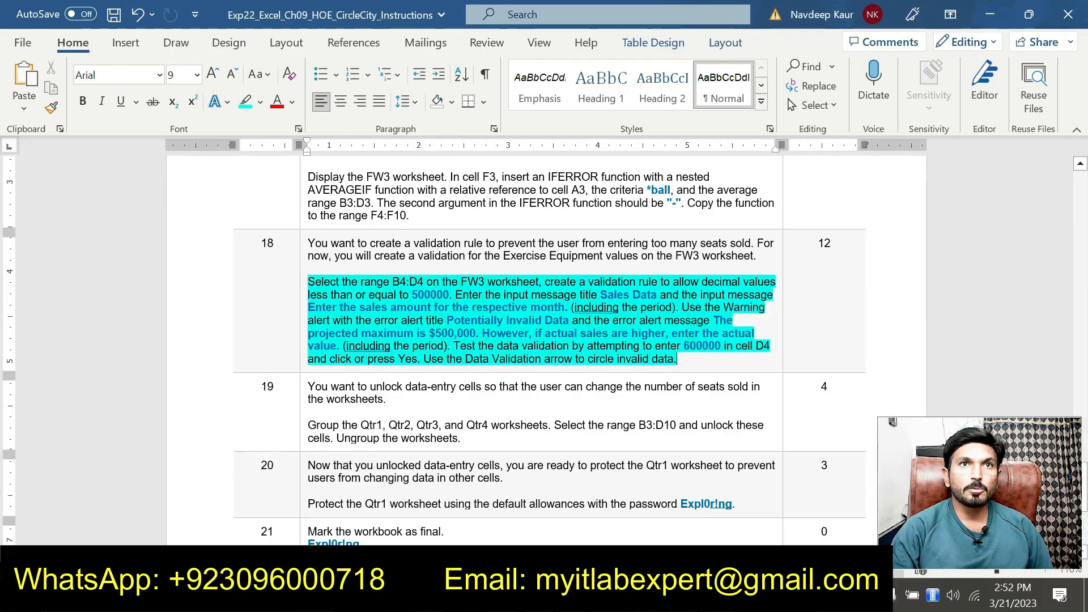
pyautogui.hotkey('alt', 'Tab')
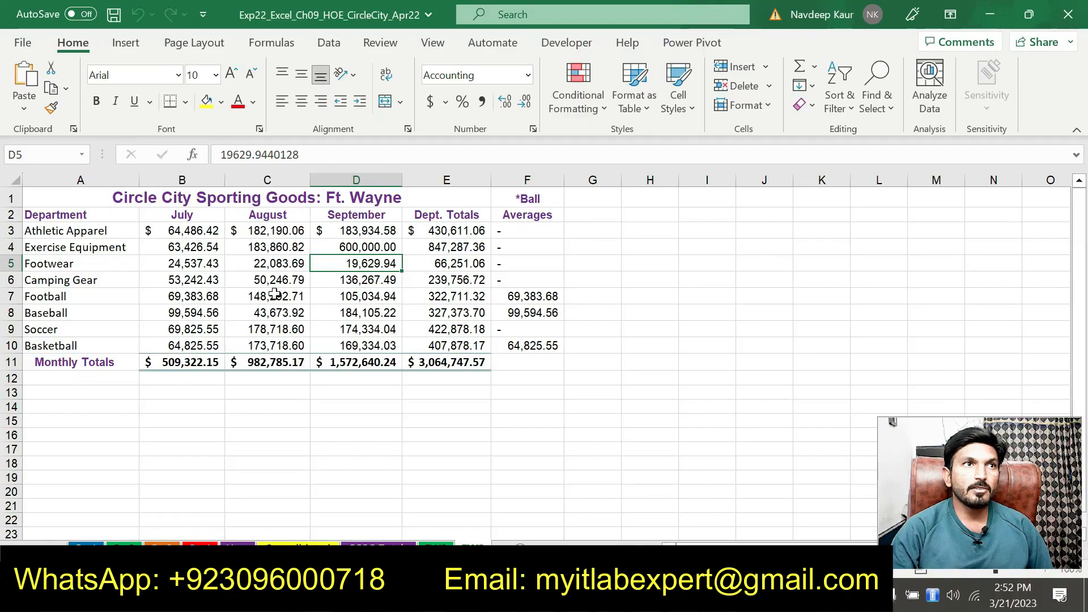
# Compare the input message on cell C4 of the FW3 worksheet with the wording in step 18 of the Word instructions
pyautogui.click(206, 264)
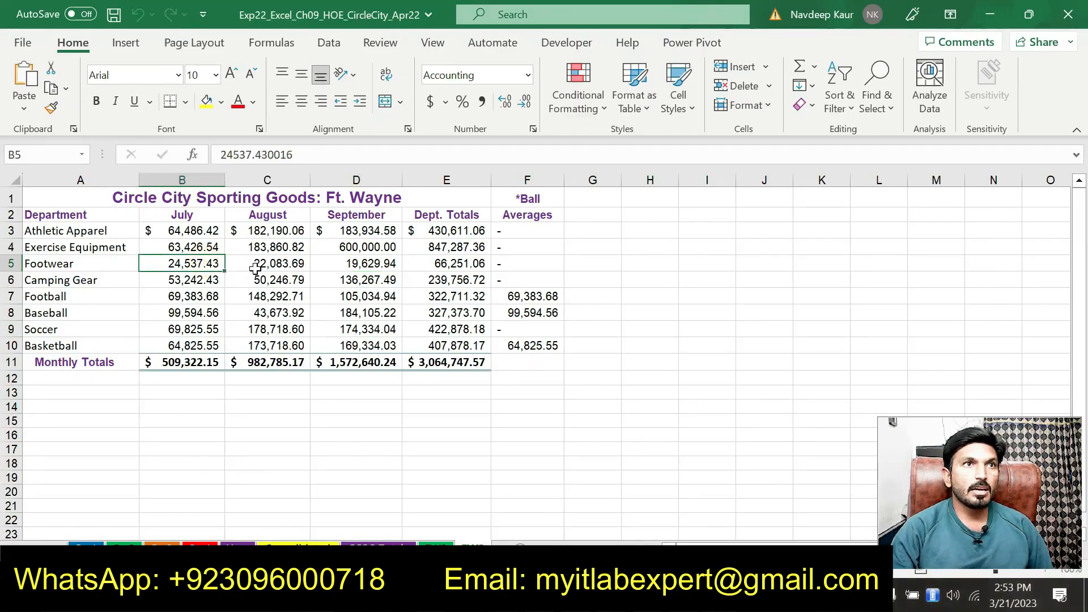
pyautogui.click(254, 250)
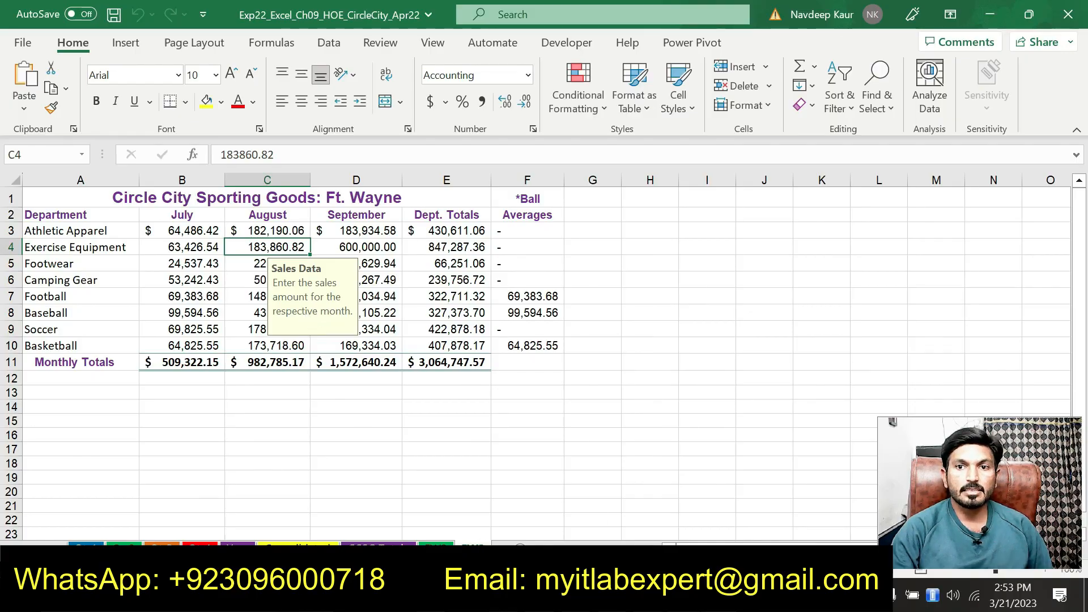
pyautogui.hotkey('alt', 'Tab')
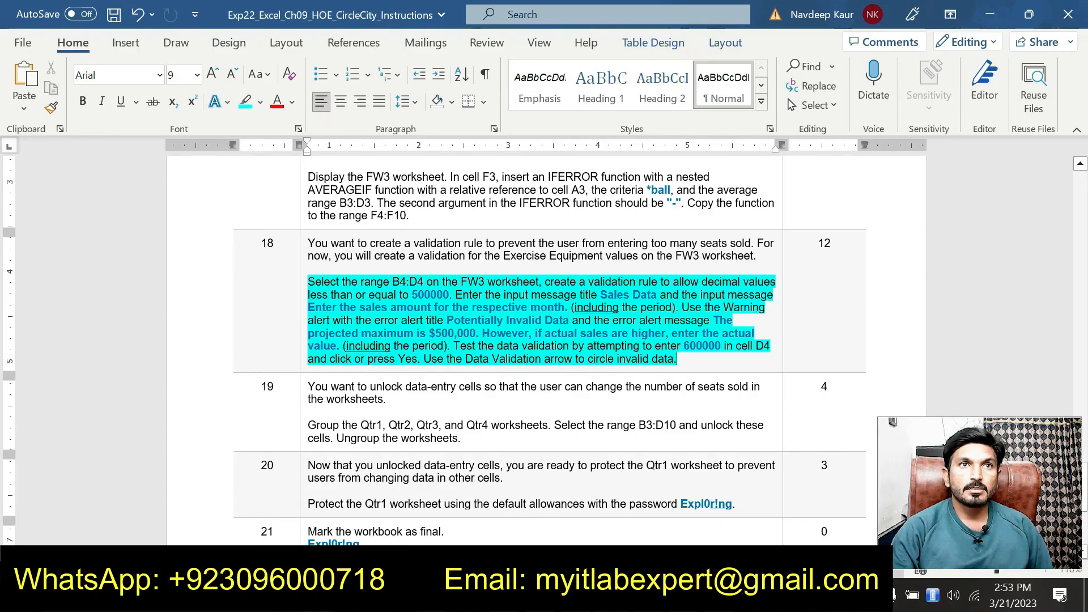
pyautogui.moveTo(569, 308); pyautogui.dragTo(308, 307)
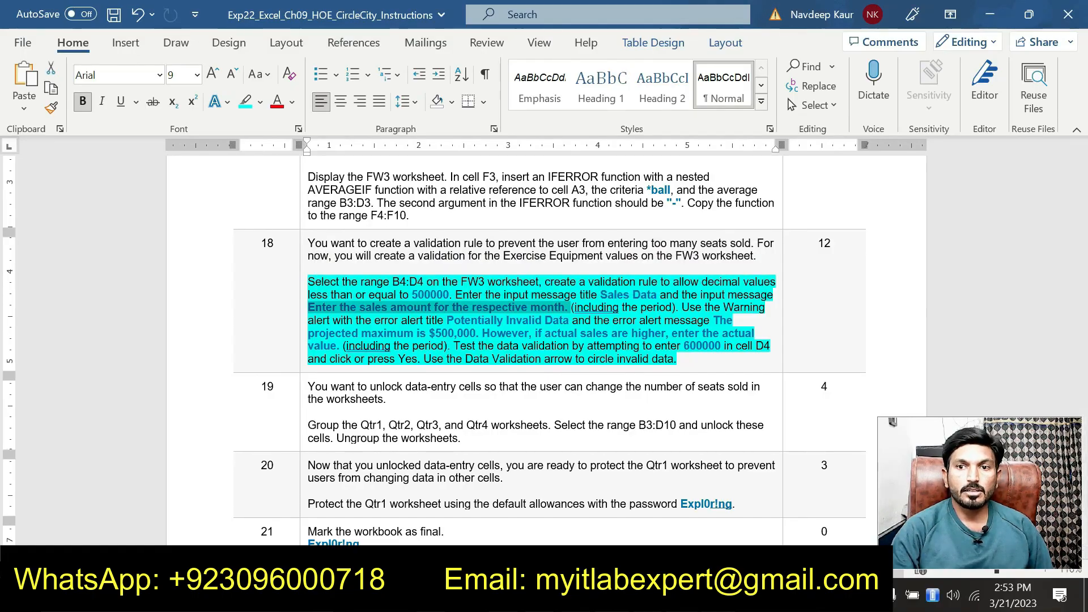
pyautogui.hotkey('alt', 'Tab')
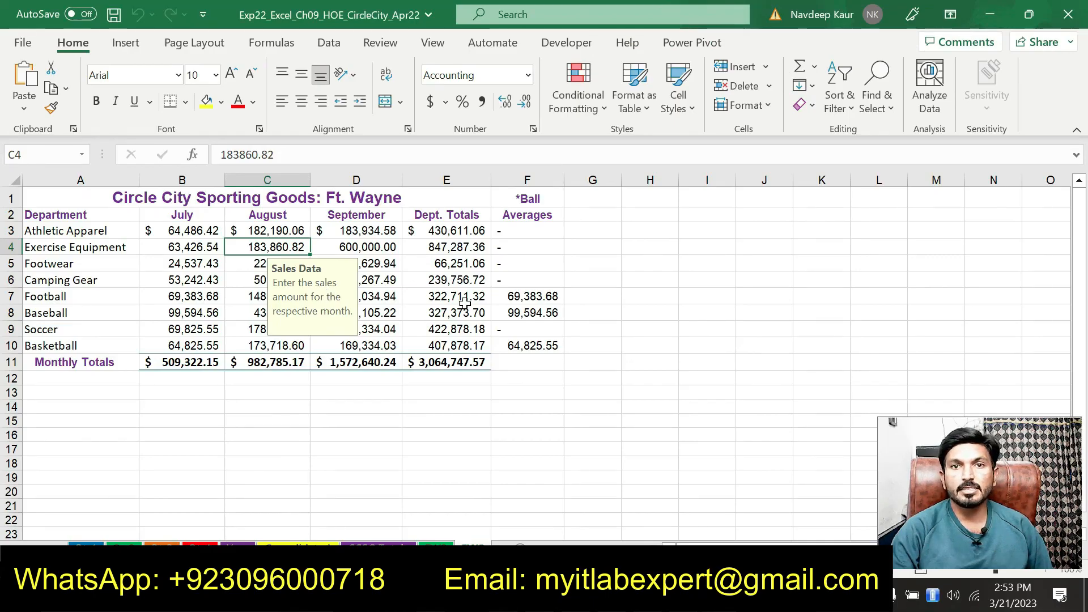
pyautogui.hotkey('alt', 'Tab')
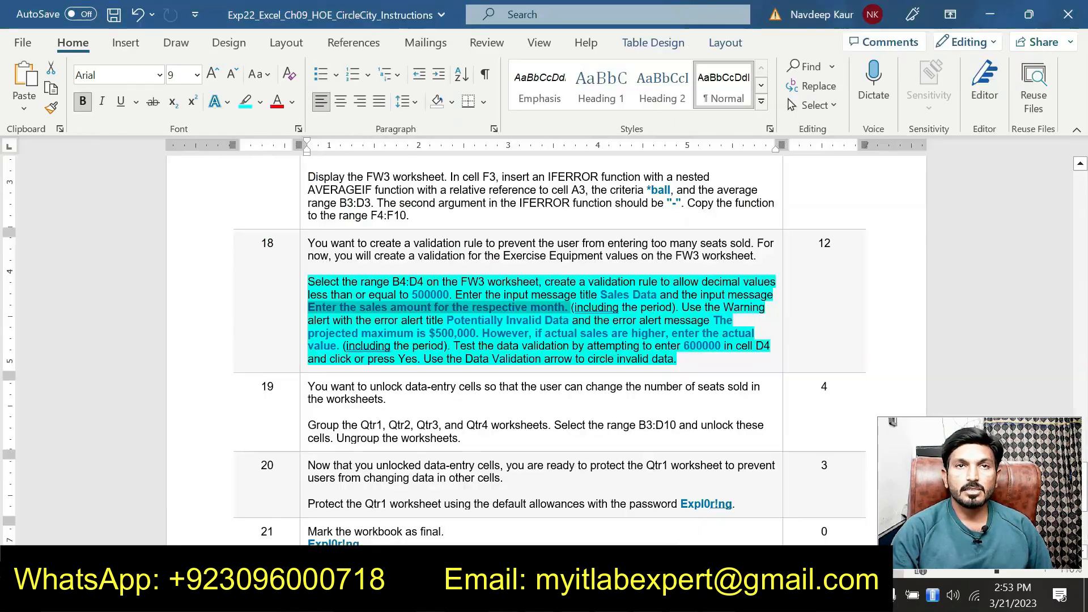
# Remove the turquoise highlighting from step 18 and read step 19 about unlocking B3:D10 in the grouped quarterly worksheets
pyautogui.moveTo(677, 359); pyautogui.dragTo(308, 282)
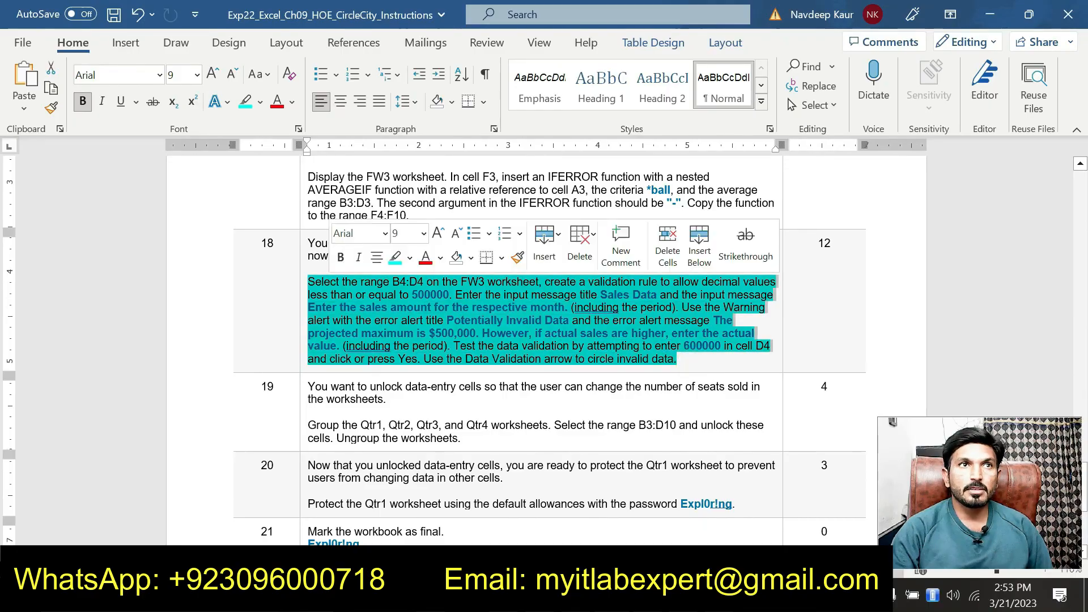
pyautogui.click(391, 256)
pyautogui.moveTo(454, 440); pyautogui.dragTo(309, 388)
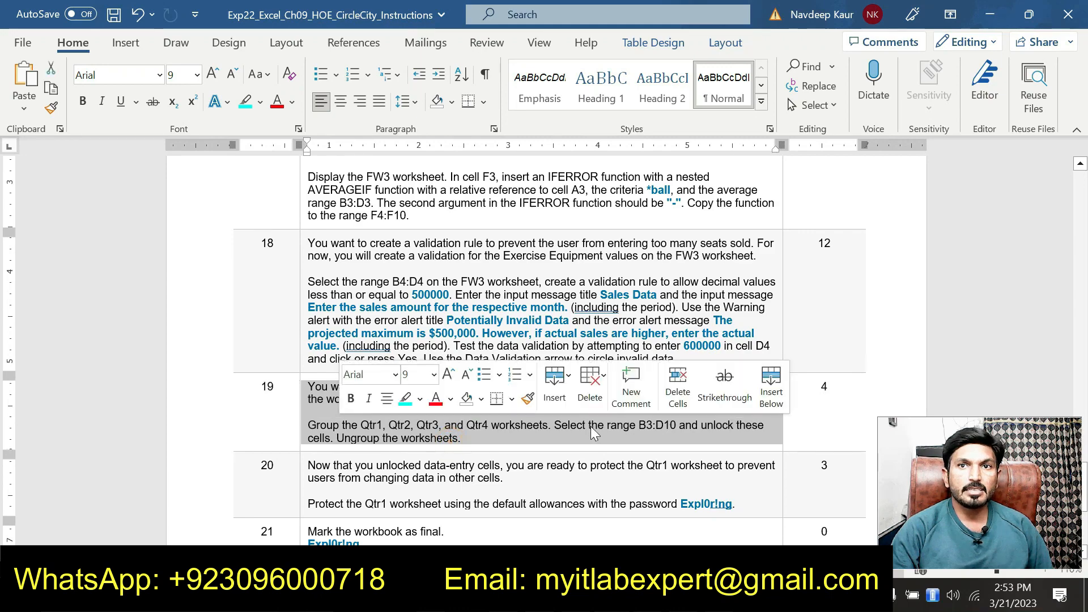
pyautogui.click(472, 448)
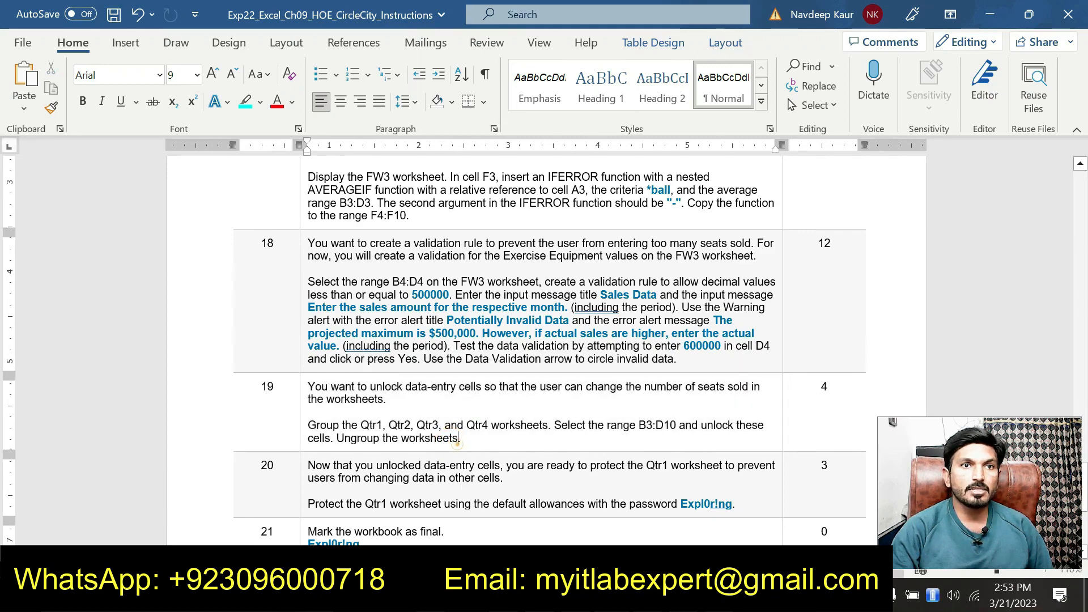
# Examine step 20's instruction and password for protecting the Qtr1 worksheet, and switch to Excel
pyautogui.scroll(-3, 472, 447)
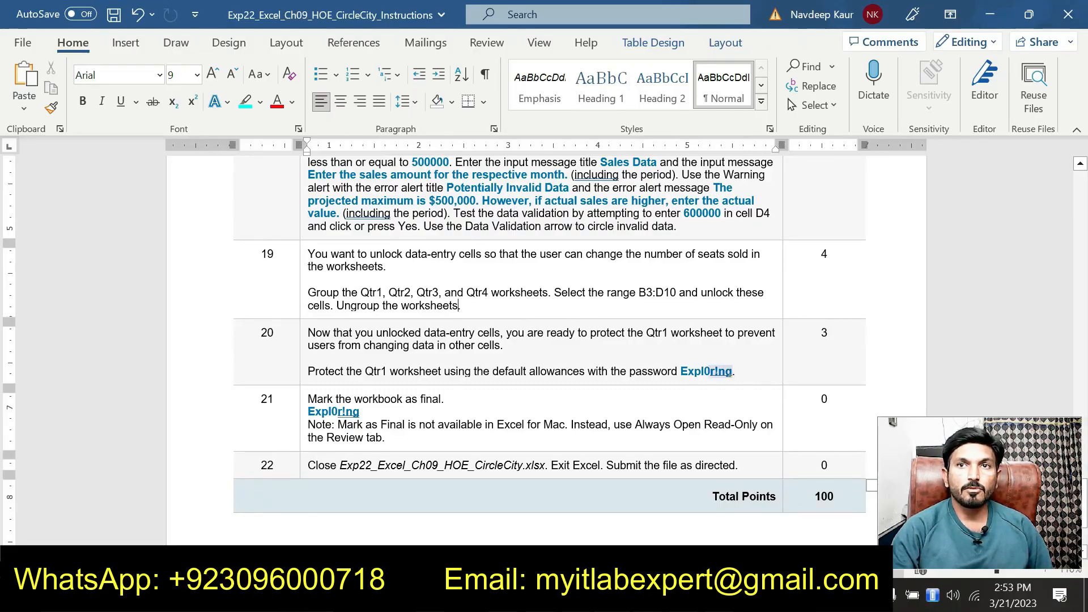
pyautogui.moveTo(732, 372); pyautogui.dragTo(681, 371)
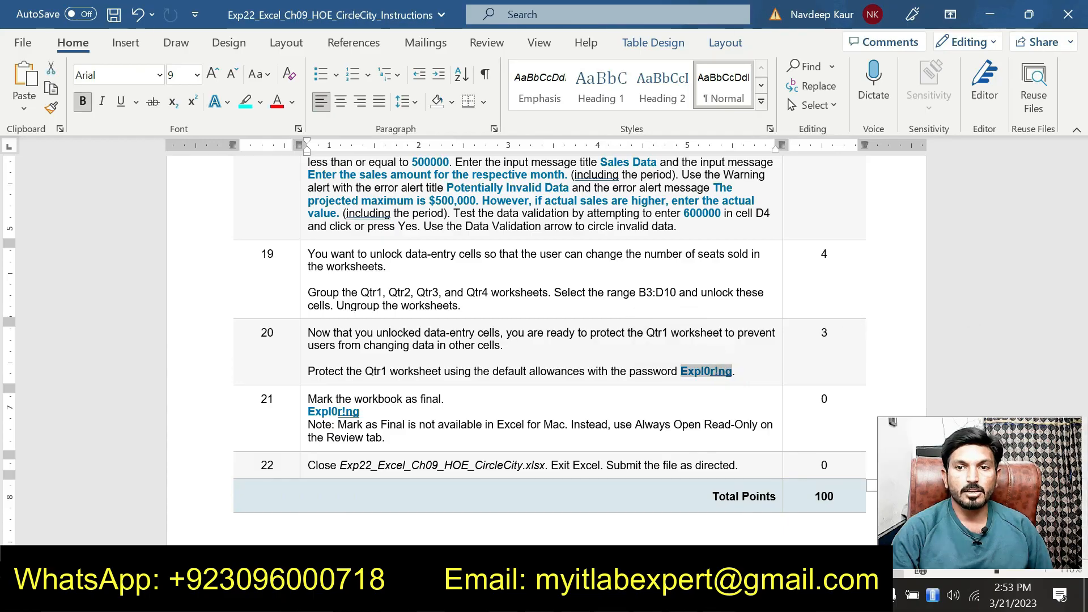
pyautogui.click(624, 595)
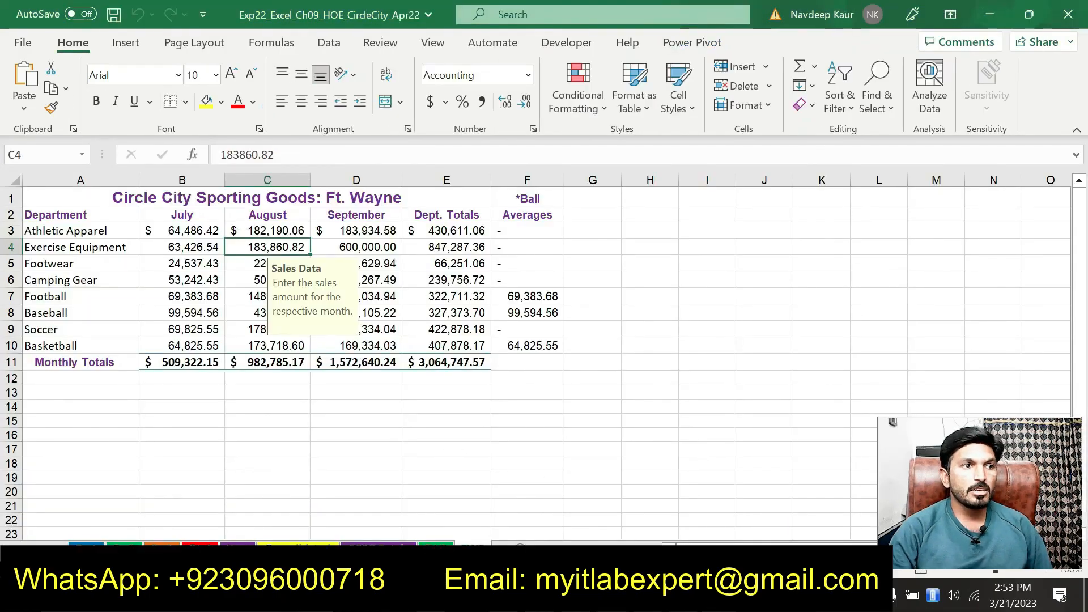
# Review the workbook's finished worksheets one after another, from Qtr1 through the FW3 worksheet
pyautogui.click(86, 549)
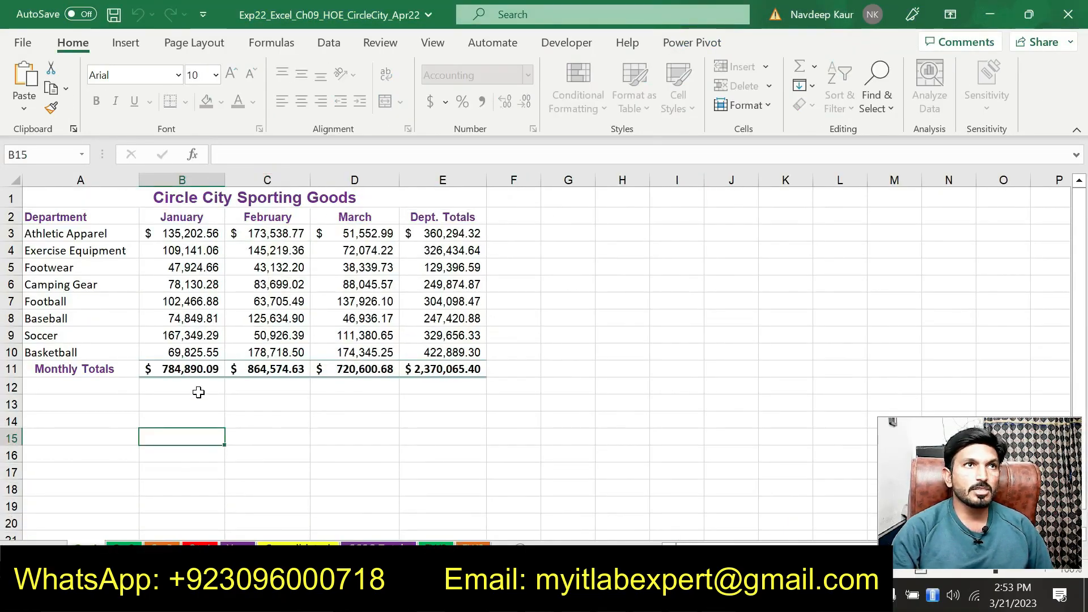
pyautogui.click(129, 547)
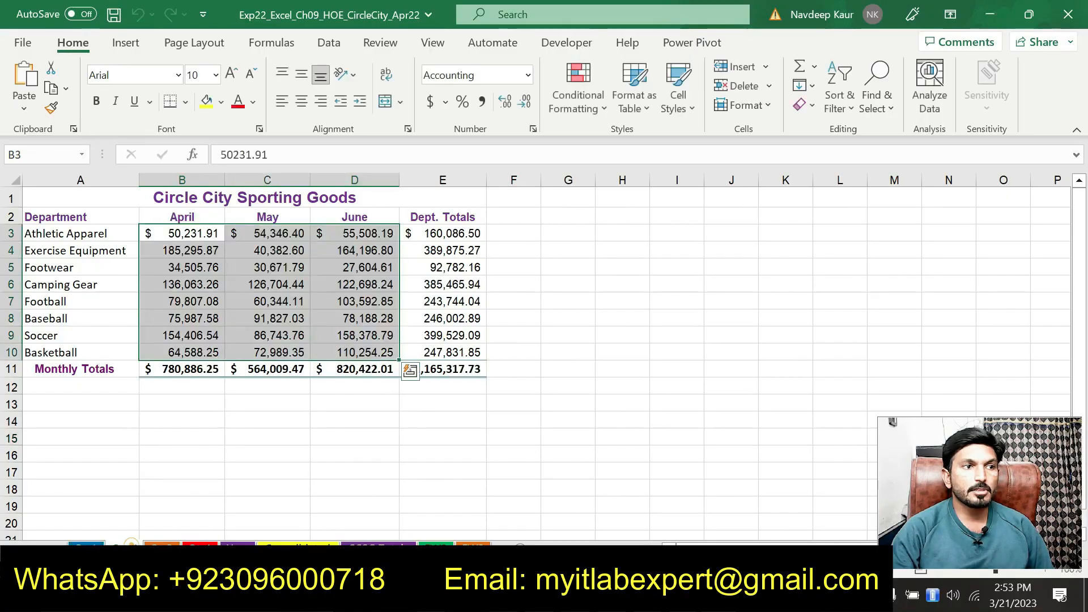
pyautogui.click(162, 545)
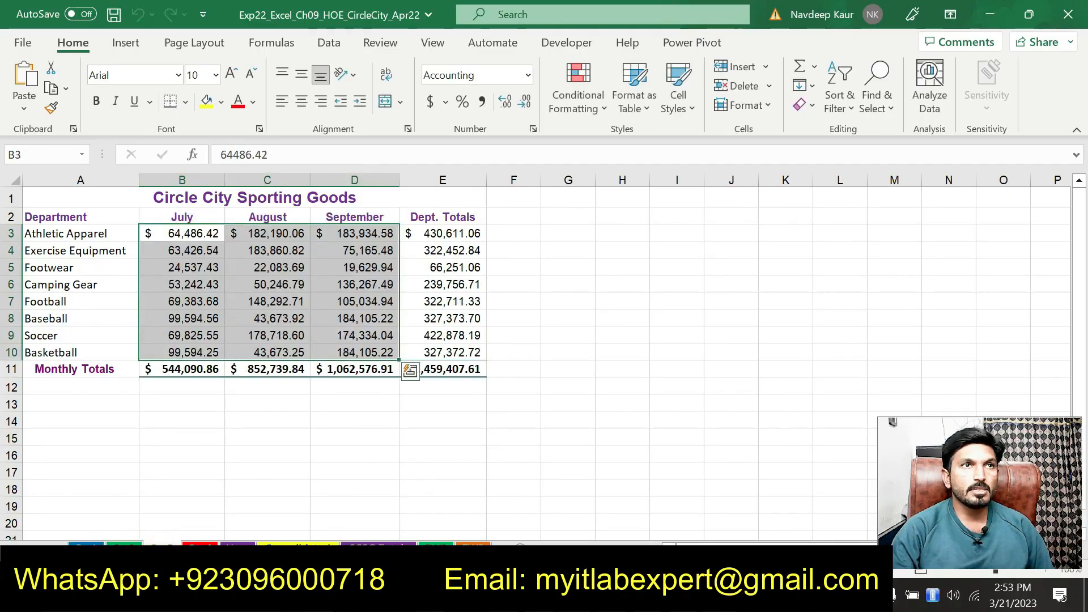
pyautogui.click(195, 544)
pyautogui.click(237, 545)
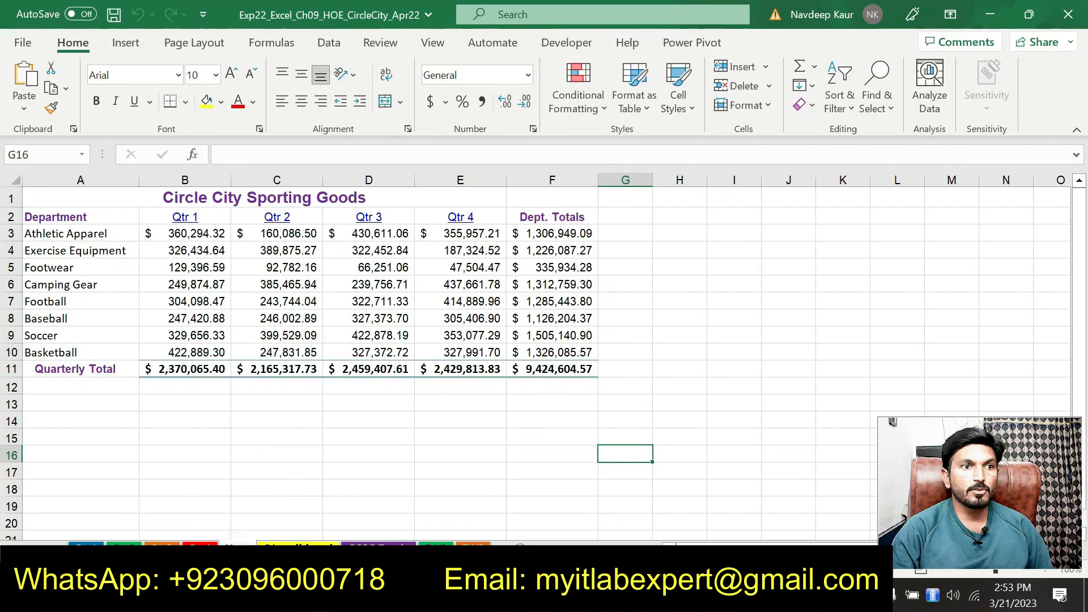
pyautogui.click(272, 544)
pyautogui.click(363, 545)
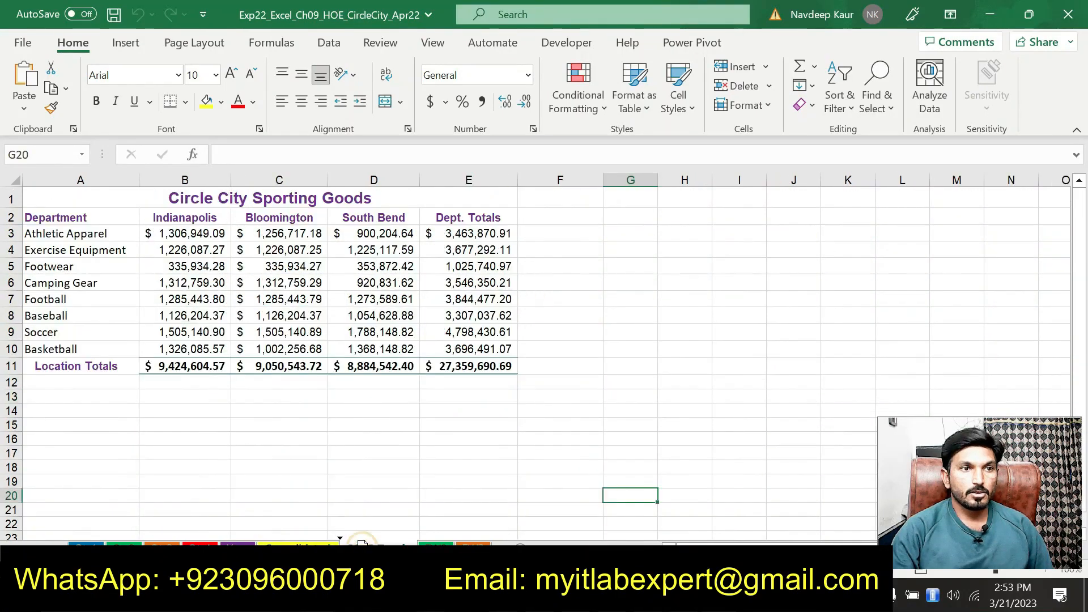
pyautogui.click(306, 544)
pyautogui.click(363, 544)
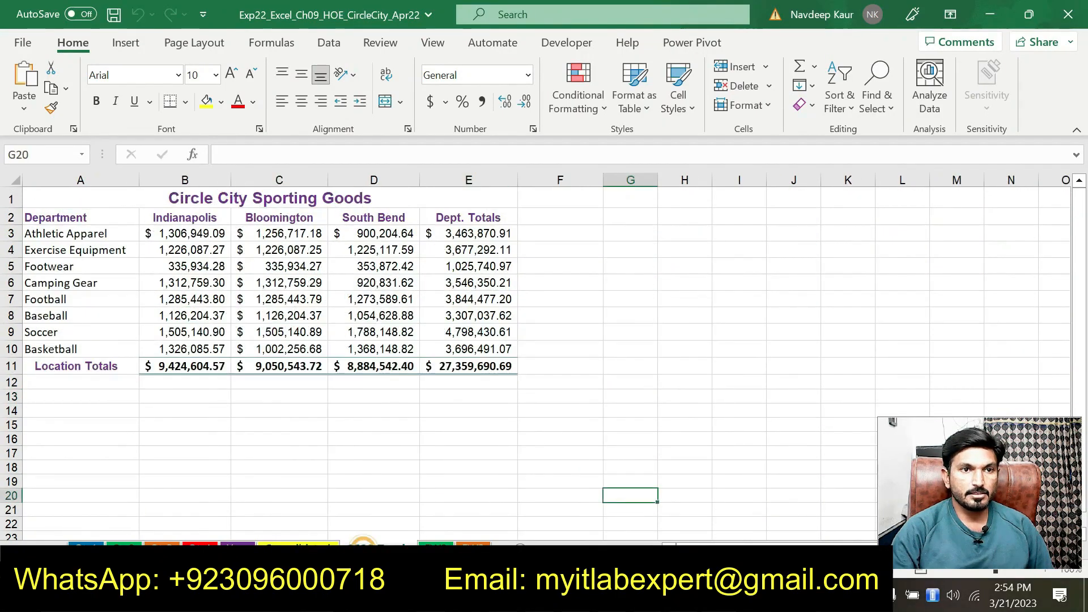
pyautogui.click(436, 545)
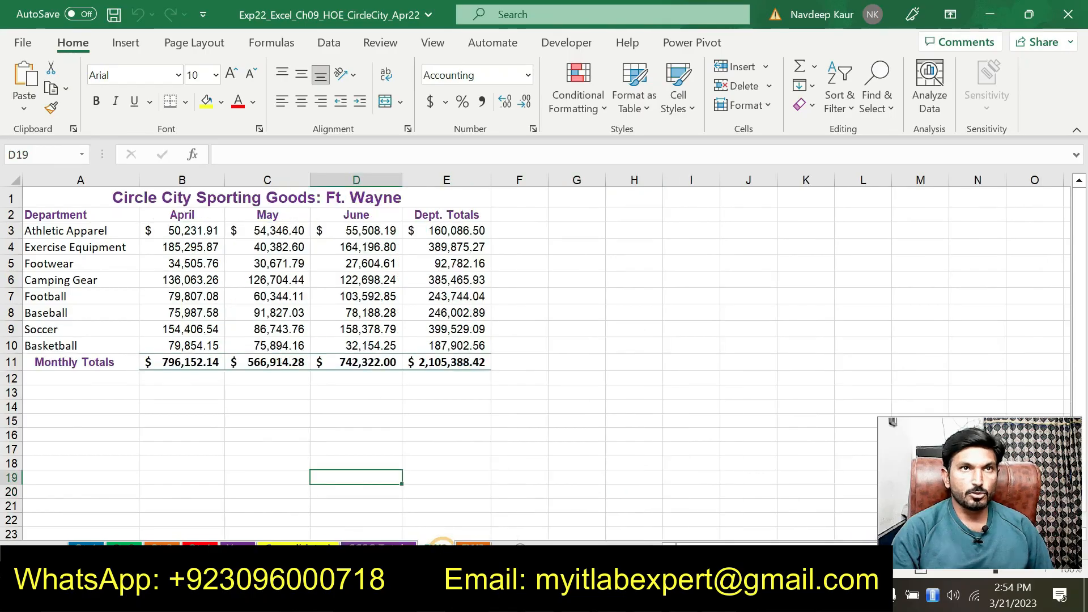
pyautogui.click(472, 545)
pyautogui.click(457, 483)
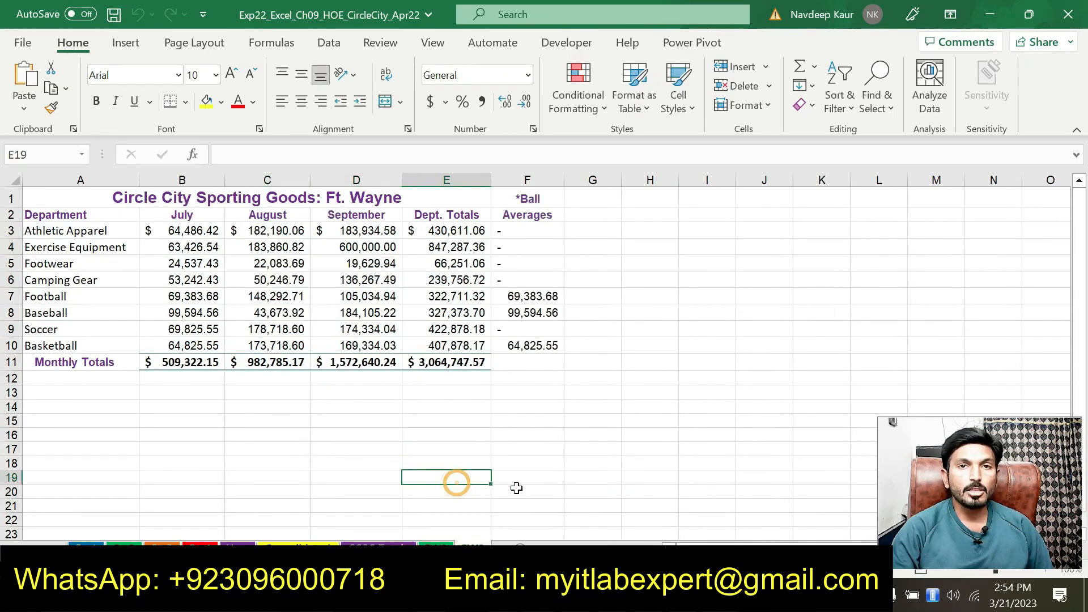
# Switch to the browser's MyLab IT submission report and examine the file name and points earned for steps 1 to 7
pyautogui.click(652, 596)
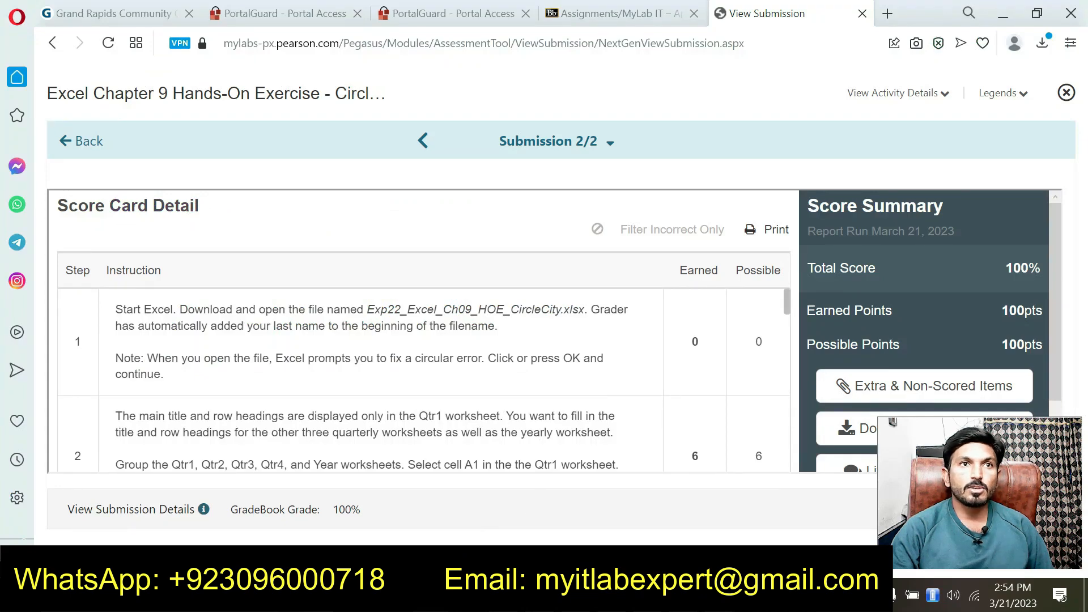
pyautogui.moveTo(367, 310); pyautogui.dragTo(579, 309)
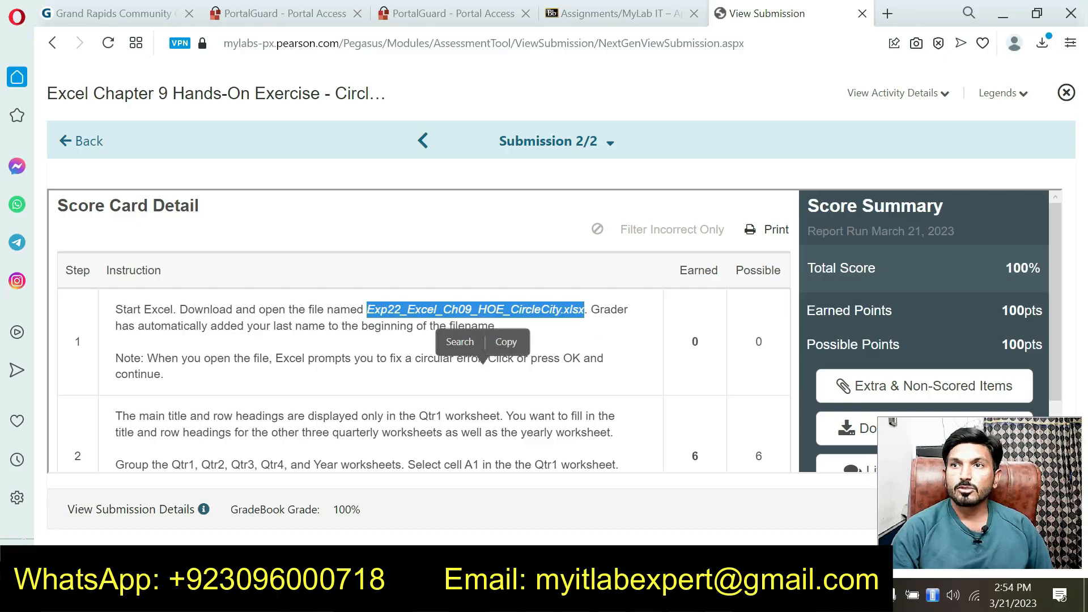
pyautogui.scroll(-5, 464, 407)
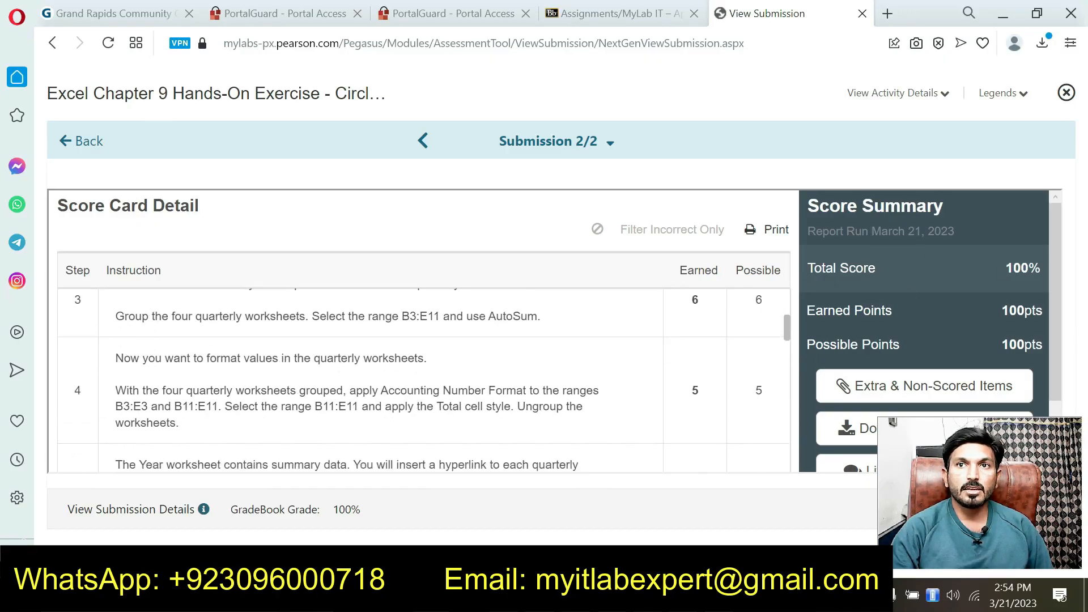
pyautogui.scroll(-2, 419, 380)
pyautogui.scroll(-5, 475, 399)
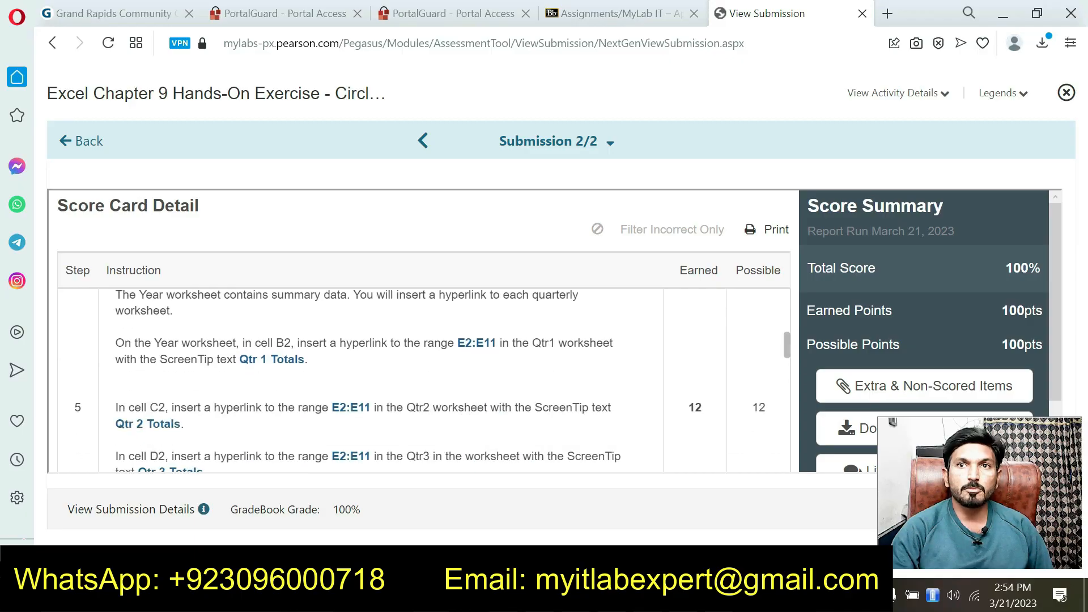
pyautogui.scroll(-2, 424, 379)
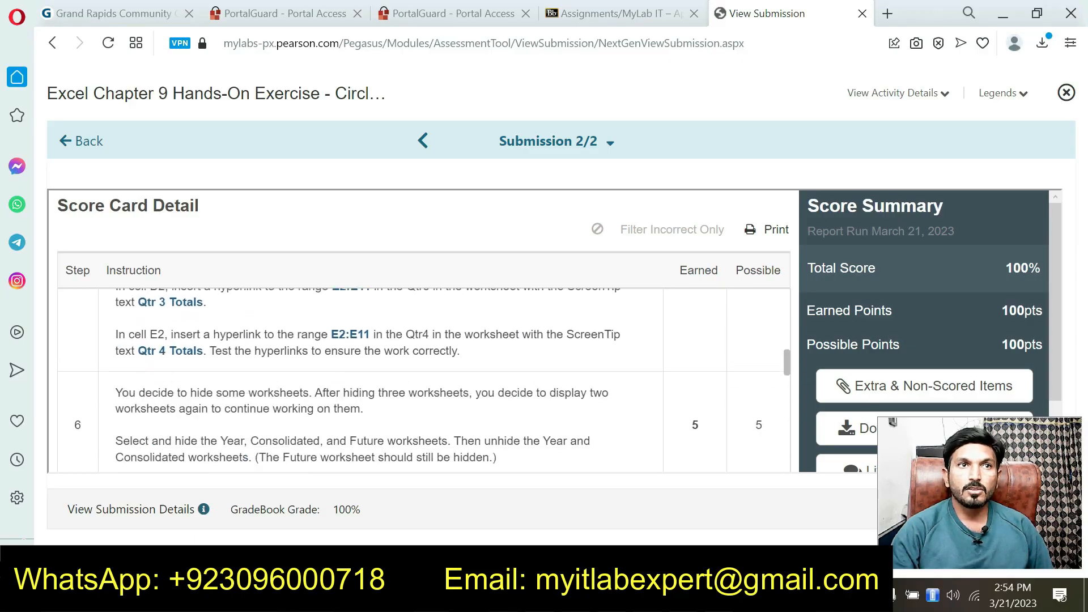
pyautogui.scroll(-2, 550, 381)
pyautogui.doubleClick(761, 339)
pyautogui.doubleClick(761, 437)
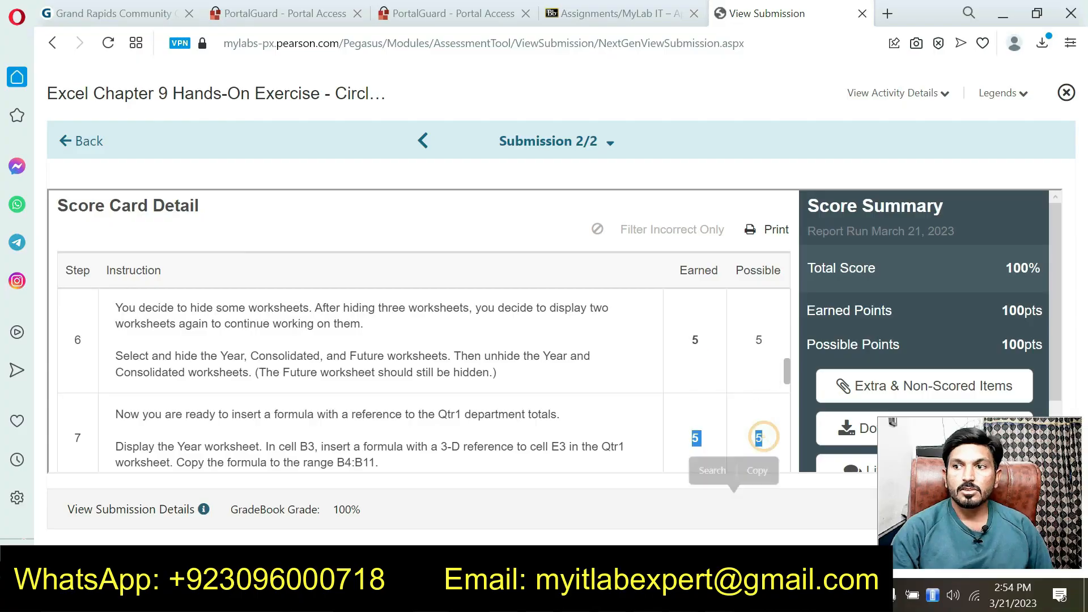
# Review the remaining steps' scores in the Score Card Detail and return to step 1
pyautogui.scroll(-9, 436, 388)
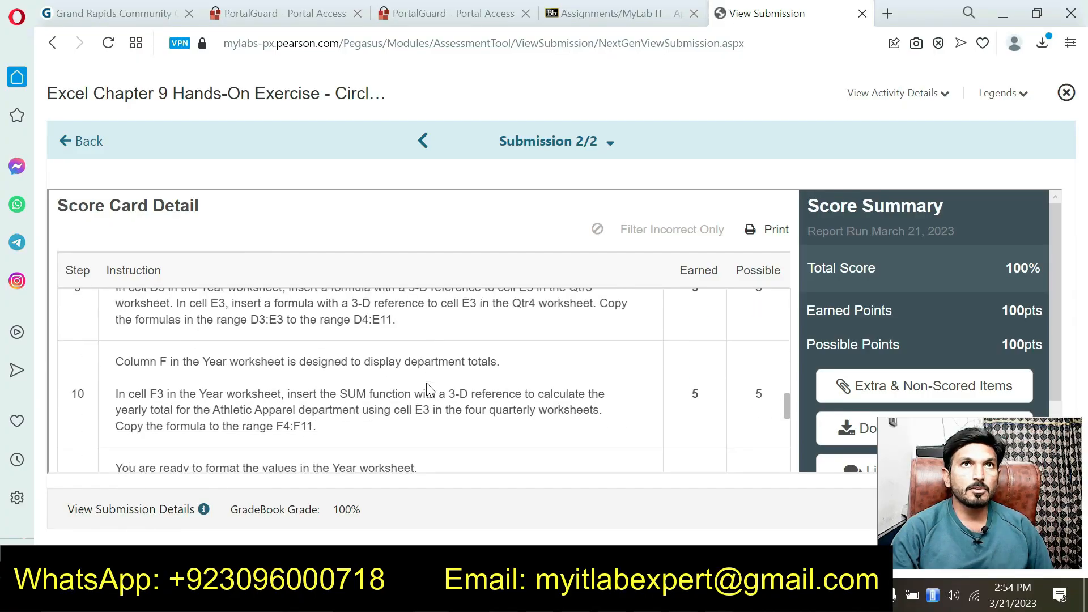
pyautogui.scroll(-10, 429, 390)
pyautogui.scroll(-5, 429, 390)
pyautogui.scroll(5, 429, 390)
pyautogui.scroll(-8, 429, 390)
pyautogui.scroll(-8, 419, 393)
pyautogui.scroll(-2, 420, 393)
pyautogui.scroll(15, 422, 397)
pyautogui.scroll(15, 429, 404)
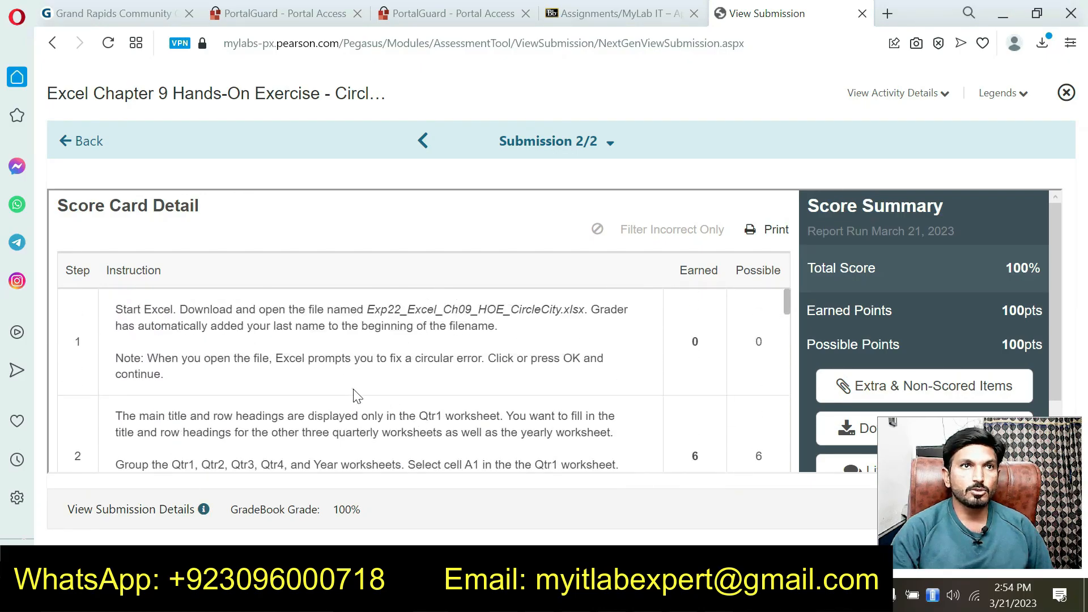
# Examine the Exp22_Excel_Ch09_HOE_CircleCity.xlsx file name in step 1 and the submission's total score
pyautogui.moveTo(366, 309); pyautogui.dragTo(584, 309)
pyautogui.click(539, 342)
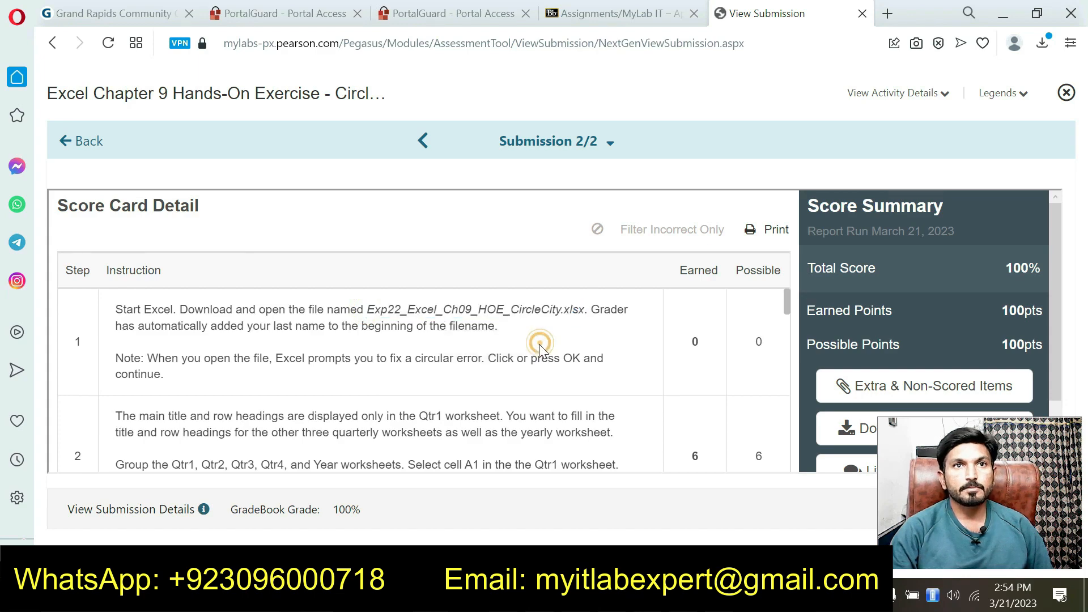
pyautogui.click(506, 366)
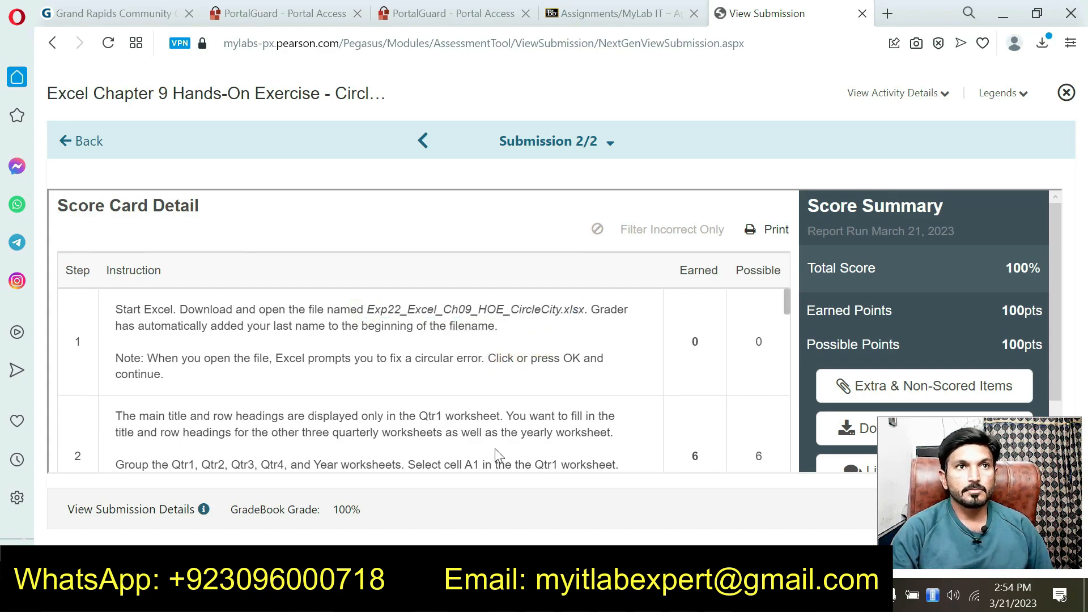
pyautogui.moveTo(367, 308); pyautogui.dragTo(584, 310)
pyautogui.moveTo(1005, 268); pyautogui.dragTo(1041, 271)
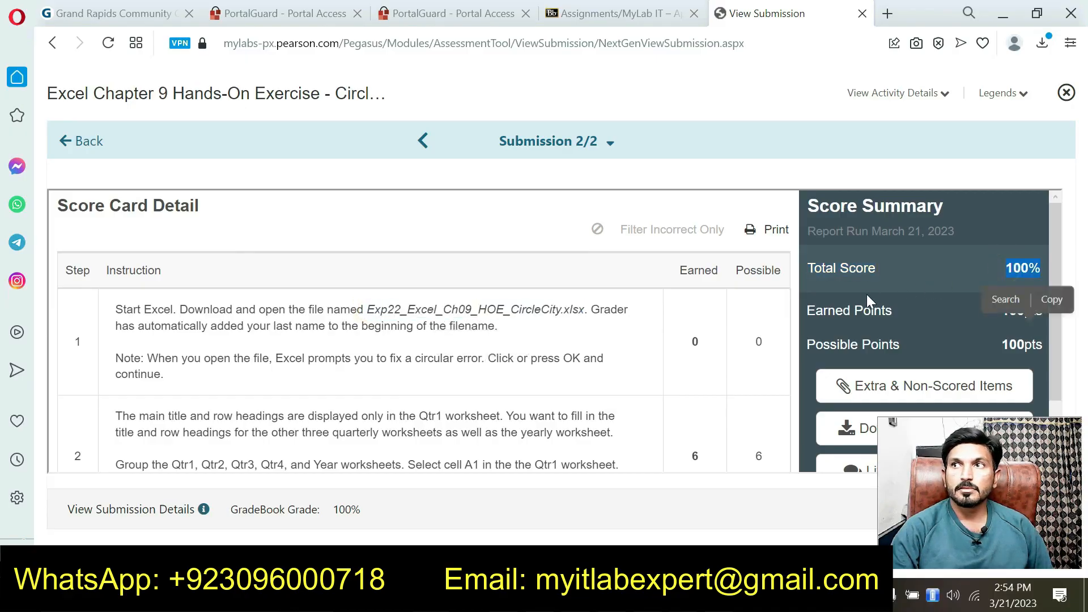
pyautogui.moveTo(367, 309); pyautogui.dragTo(600, 309)
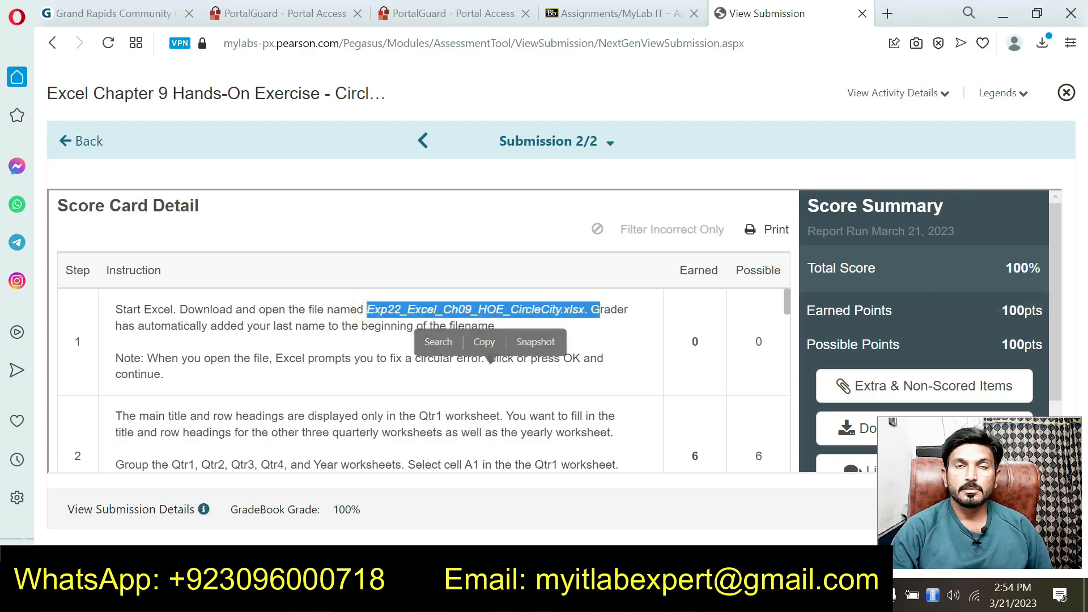
pyautogui.click(592, 320)
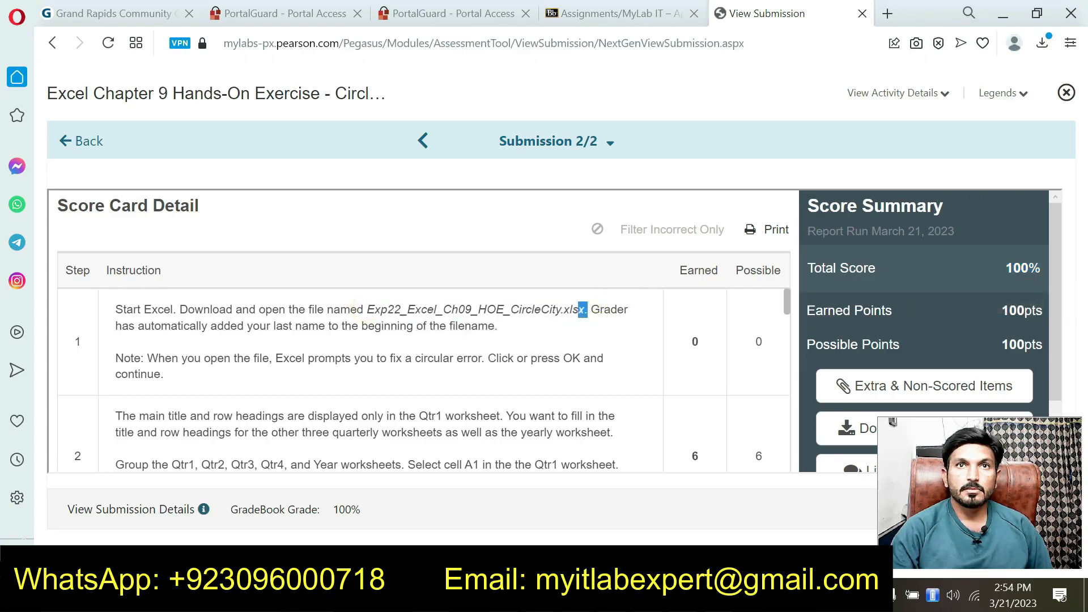